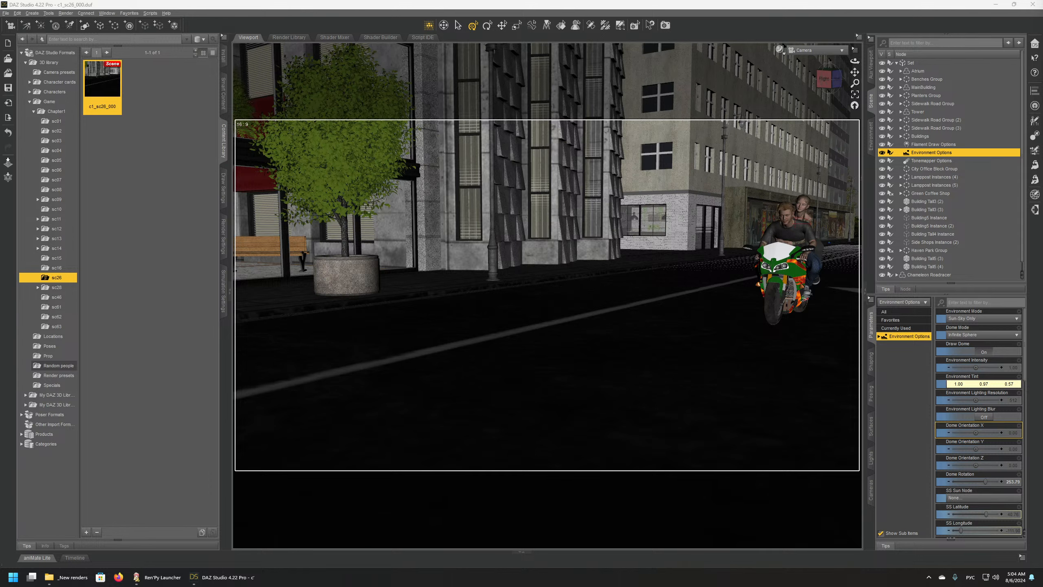
Step: Open the animation timeline and go to frame 14
{"action": "left_click", "coordinate": [404, 4]}
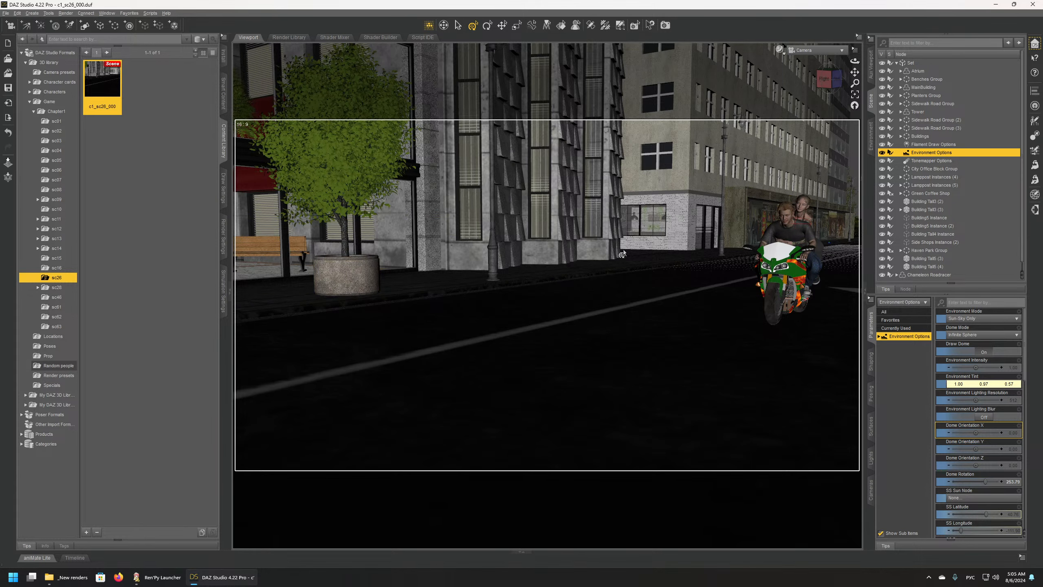
{"action": "left_click", "coordinate": [74, 557]}
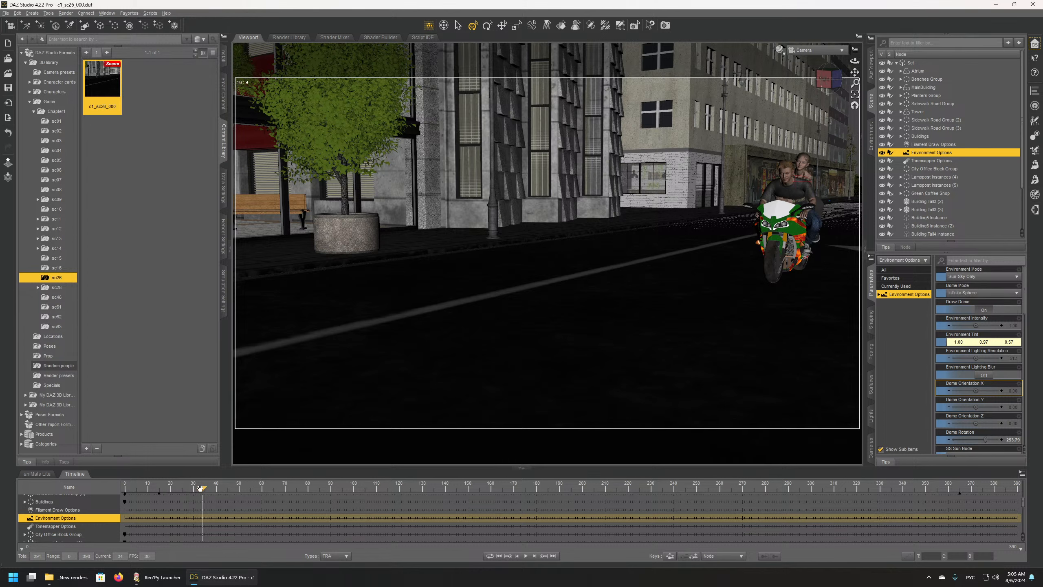
{"action": "left_click", "coordinate": [157, 490]}
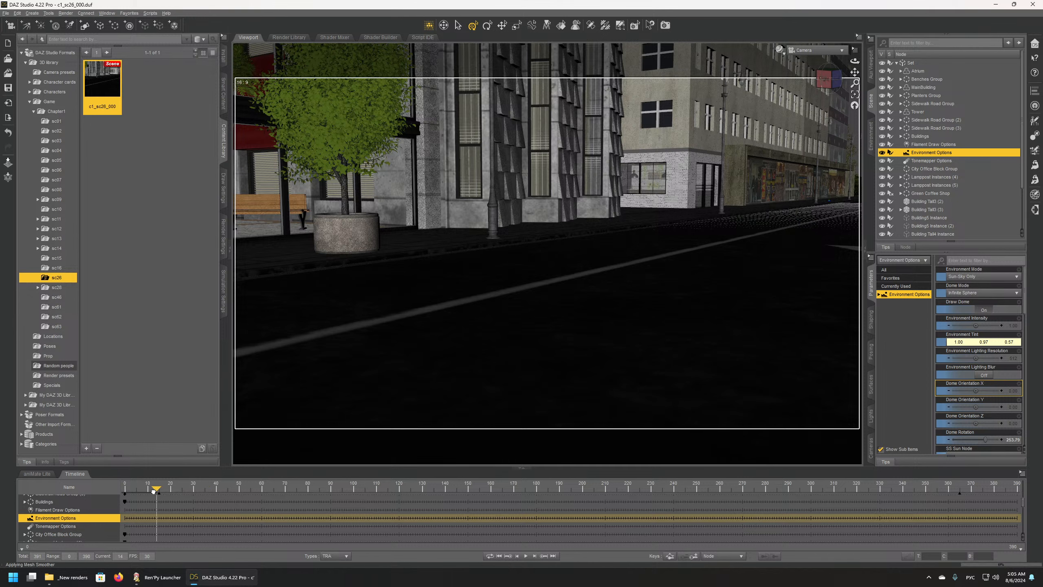
Step: Examine the whole street set in the top view, framing the scene groups from Atrium through Buildings and clearing the selection
{"action": "left_click", "coordinate": [805, 50]}
{"action": "left_click", "coordinate": [796, 101]}
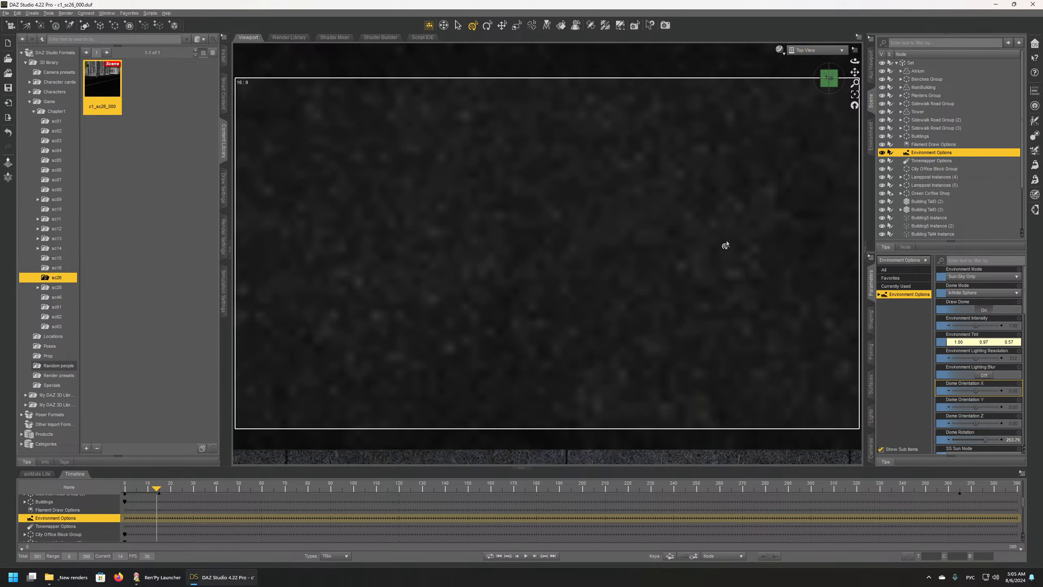
{"action": "left_click", "coordinate": [917, 72]}
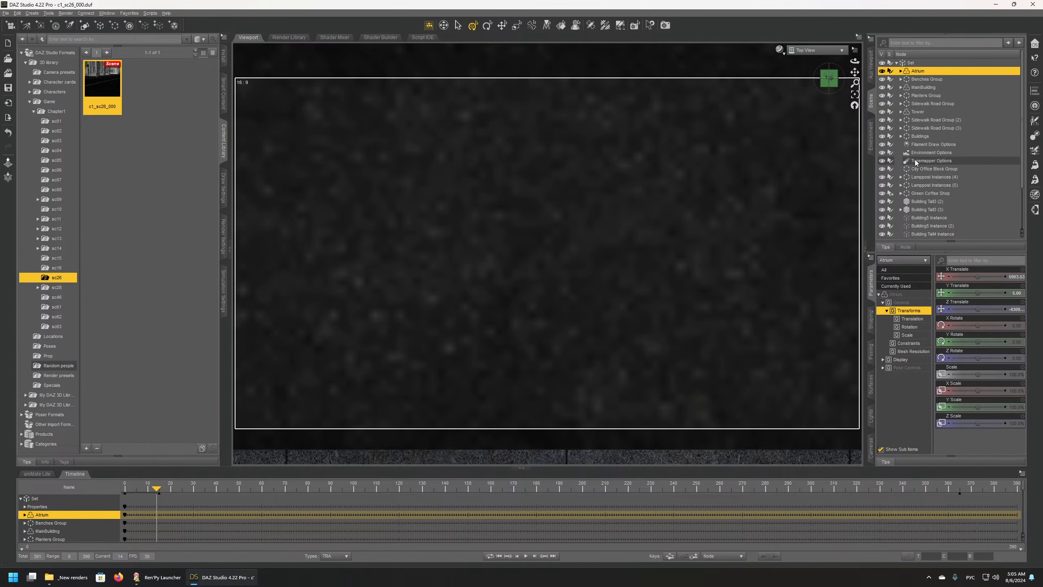
{"action": "left_click", "coordinate": [921, 135], "text": "shift"}
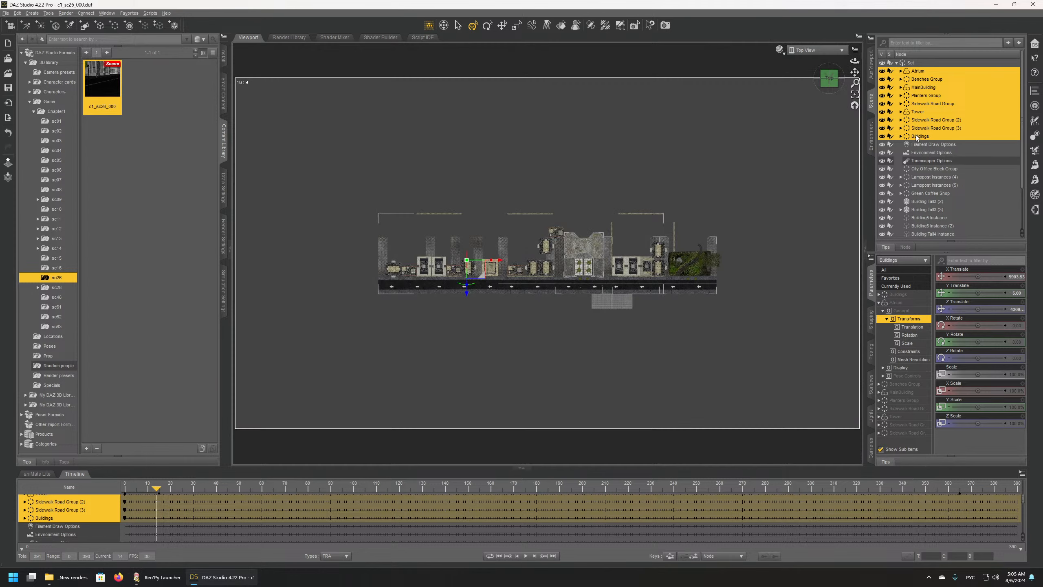
{"action": "left_click", "coordinate": [585, 367]}
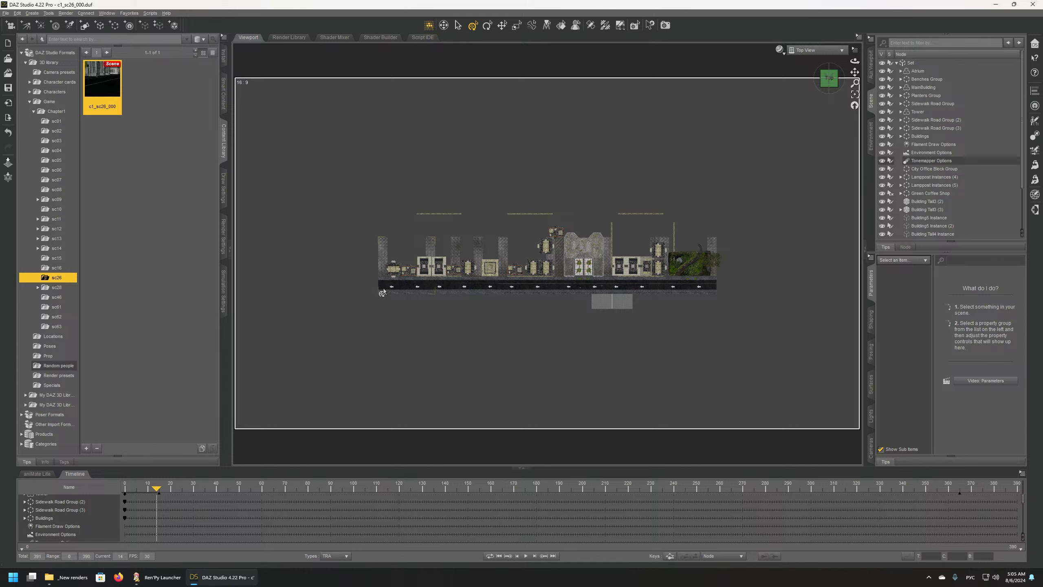
Step: Return to the scene camera's view and scrub between frames 14 and 49 to review the motorcycle's pass, ending at frame 18
{"action": "left_click", "coordinate": [809, 51]}
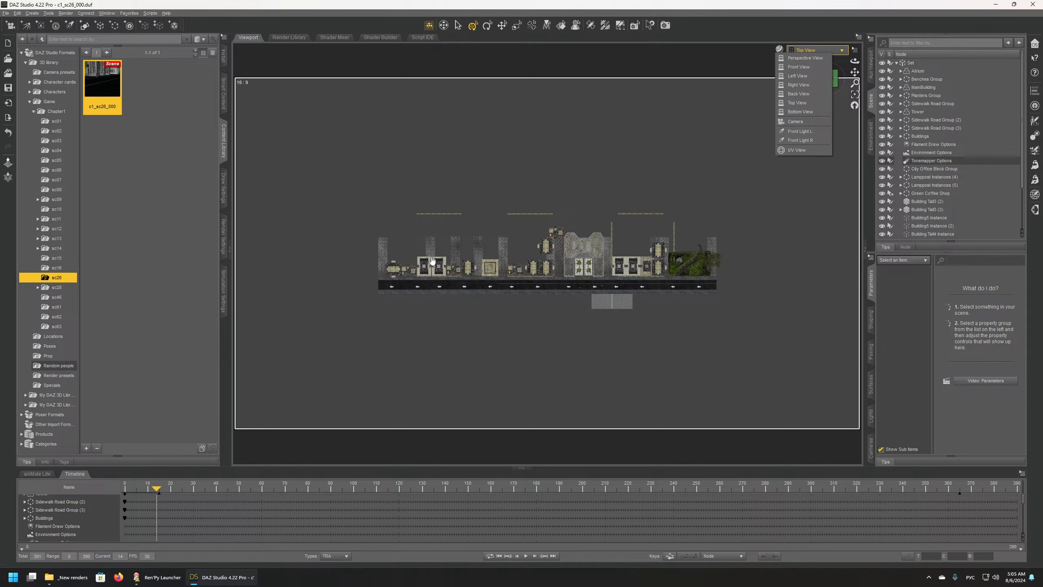
{"action": "left_click", "coordinate": [795, 122]}
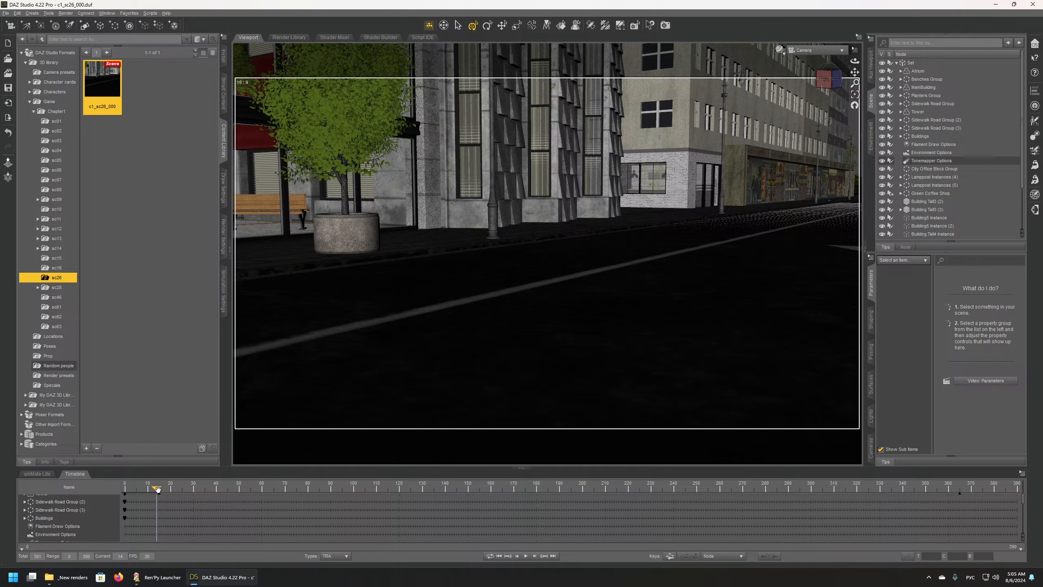
{"action": "left_click_drag", "start_coordinate": [157, 488], "coordinate": [247, 486]}
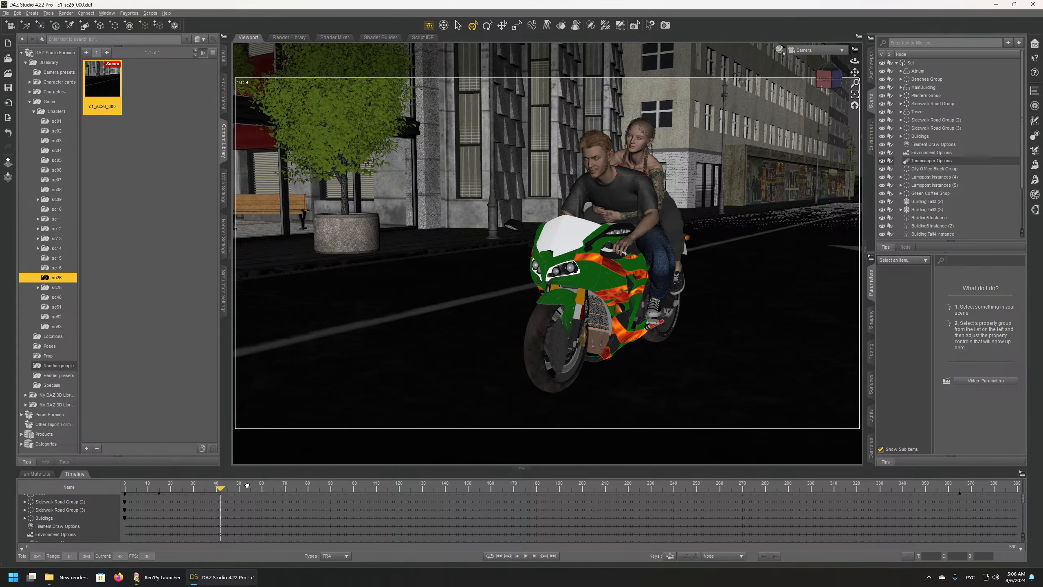
{"action": "left_click", "coordinate": [214, 488]}
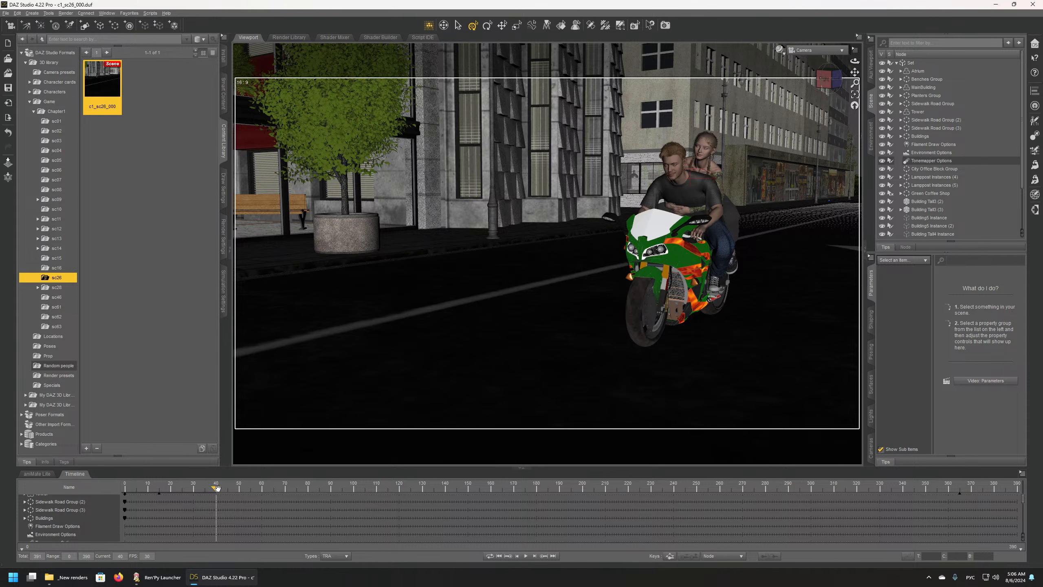
{"action": "left_click_drag", "start_coordinate": [216, 488], "coordinate": [237, 489]}
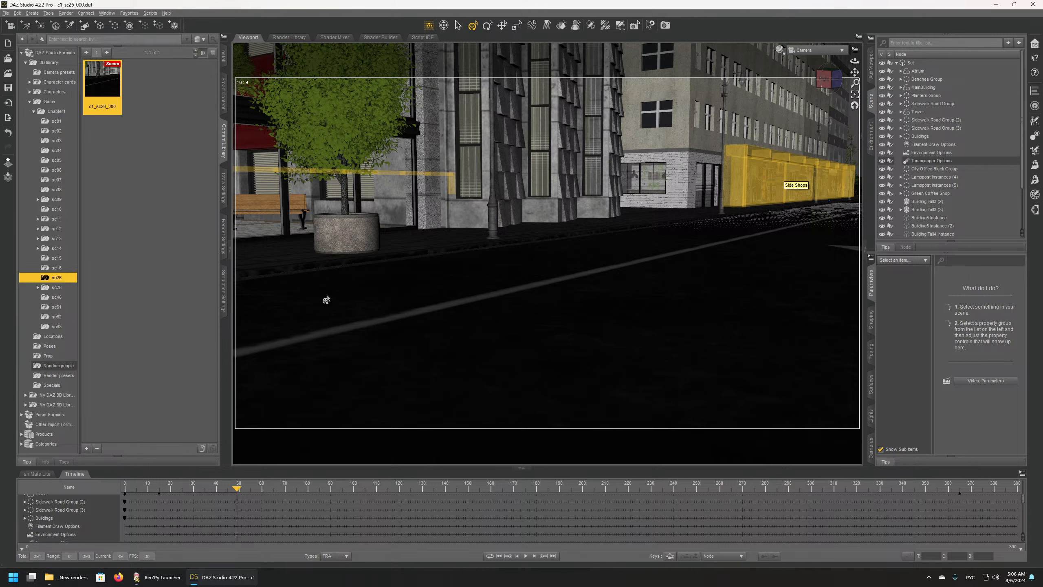
{"action": "left_click_drag", "start_coordinate": [237, 490], "coordinate": [161, 495]}
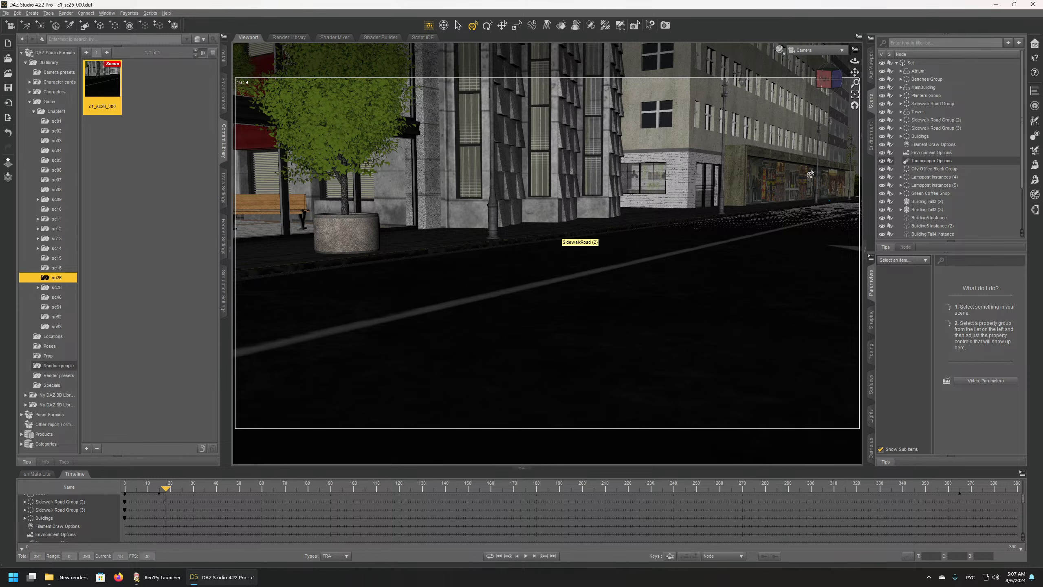
Step: Switch to the perspective view and select the scene camera standing on the road ahead of the motorcycle
{"action": "left_click", "coordinate": [817, 51]}
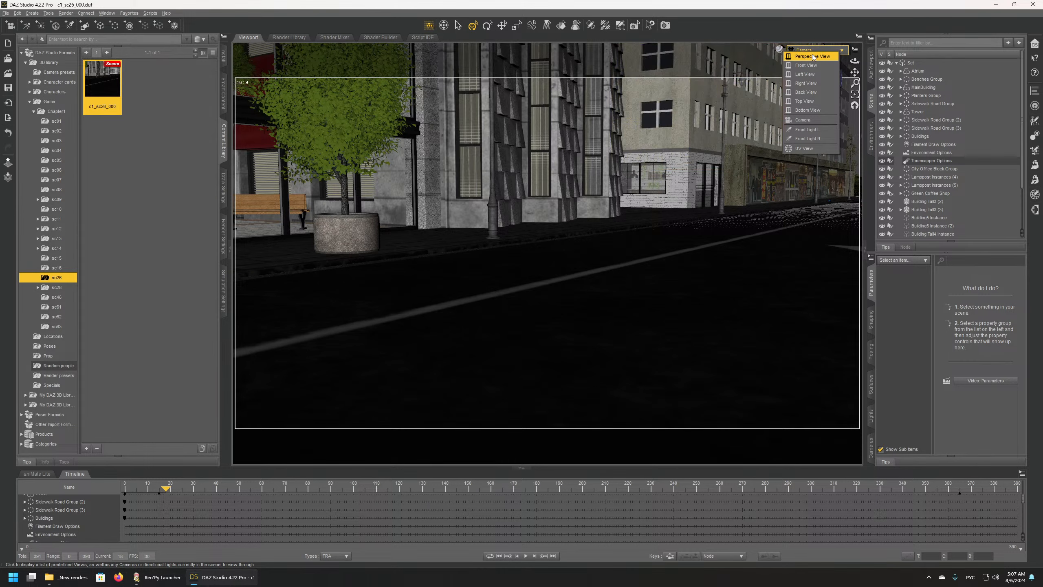
{"action": "left_click", "coordinate": [813, 56]}
{"action": "middle_click_drag", "start_coordinate": [447, 363], "coordinate": [608, 316]}
{"action": "middle_click_drag", "start_coordinate": [466, 267], "coordinate": [477, 267]}
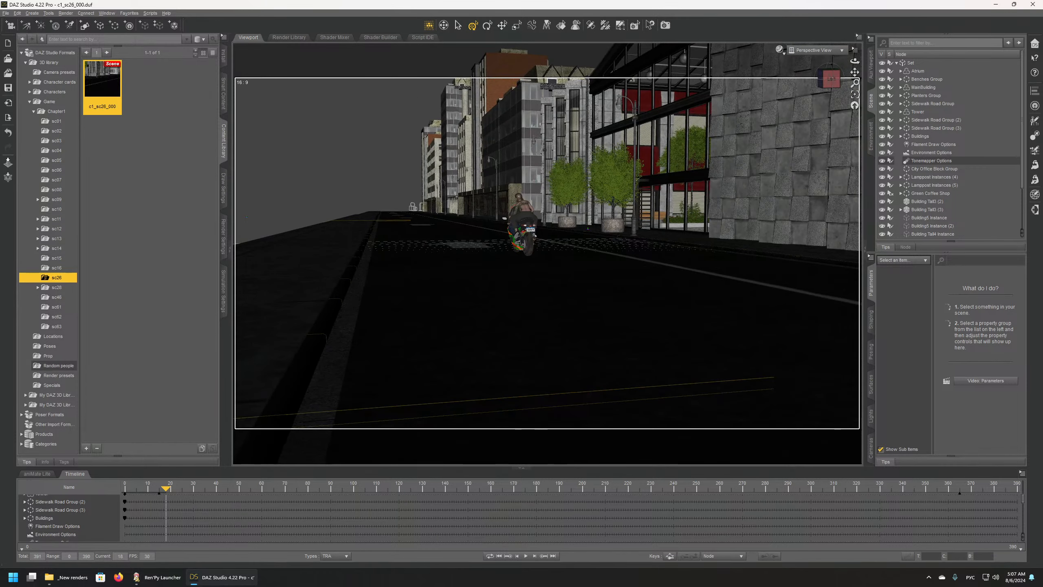
{"action": "scroll", "coordinate": [461, 211], "scroll_direction": "up", "scroll_amount": 3}
{"action": "middle_click_drag", "start_coordinate": [460, 211], "coordinate": [517, 337]}
{"action": "middle_click_drag", "start_coordinate": [464, 301], "coordinate": [405, 313]}
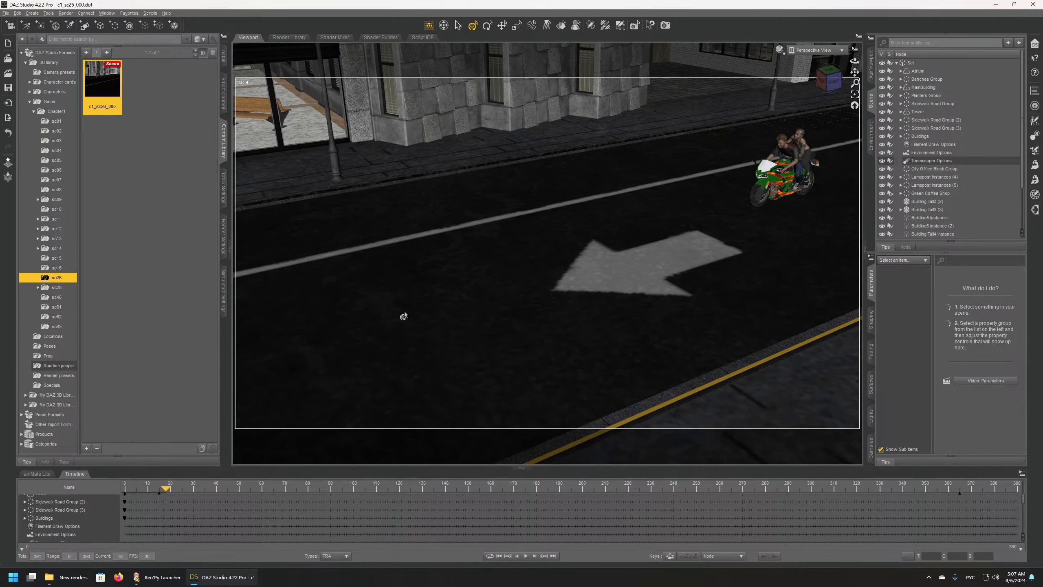
{"action": "scroll", "coordinate": [406, 310], "scroll_direction": "down", "scroll_amount": 8}
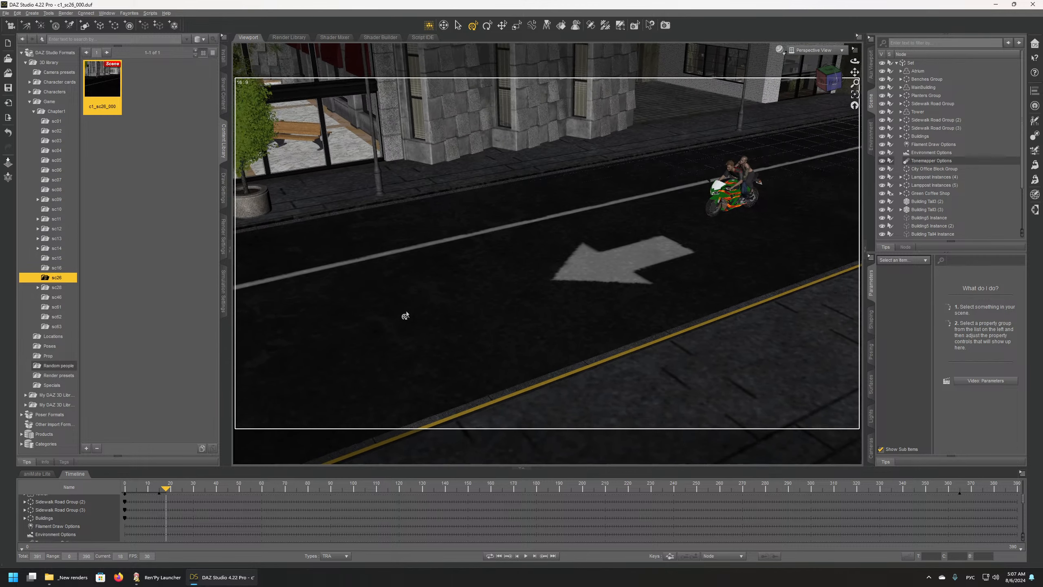
{"action": "scroll", "coordinate": [405, 310], "scroll_direction": "down", "scroll_amount": 7}
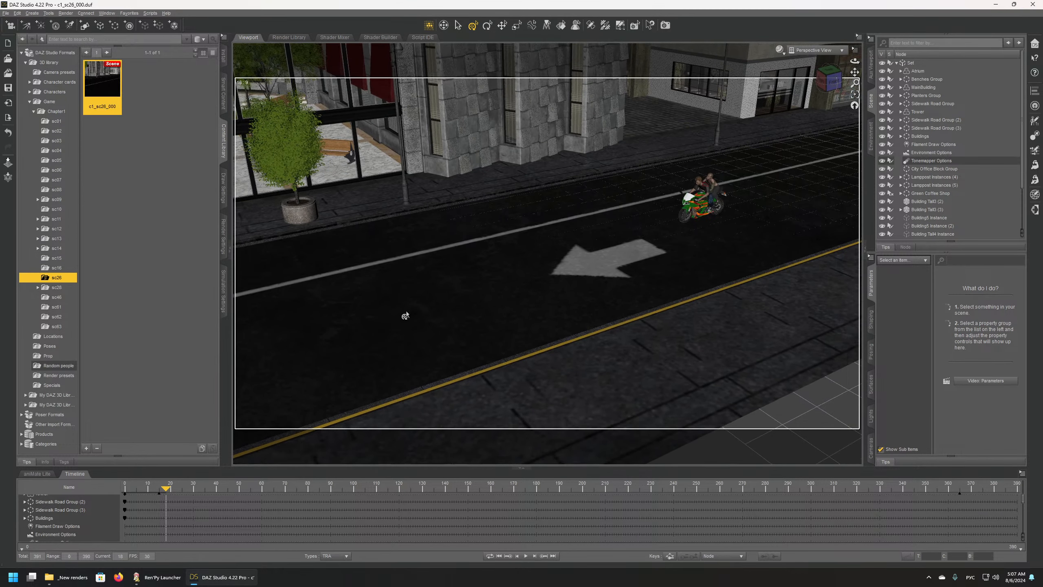
{"action": "middle_click_drag", "start_coordinate": [339, 443], "coordinate": [401, 411]}
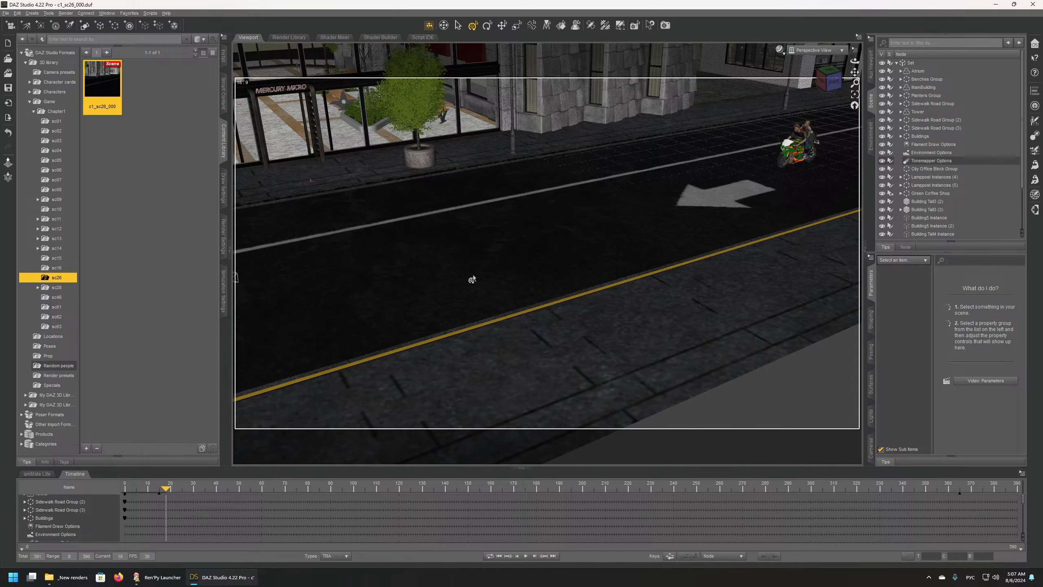
{"action": "scroll", "coordinate": [477, 276], "scroll_direction": "down", "scroll_amount": 3}
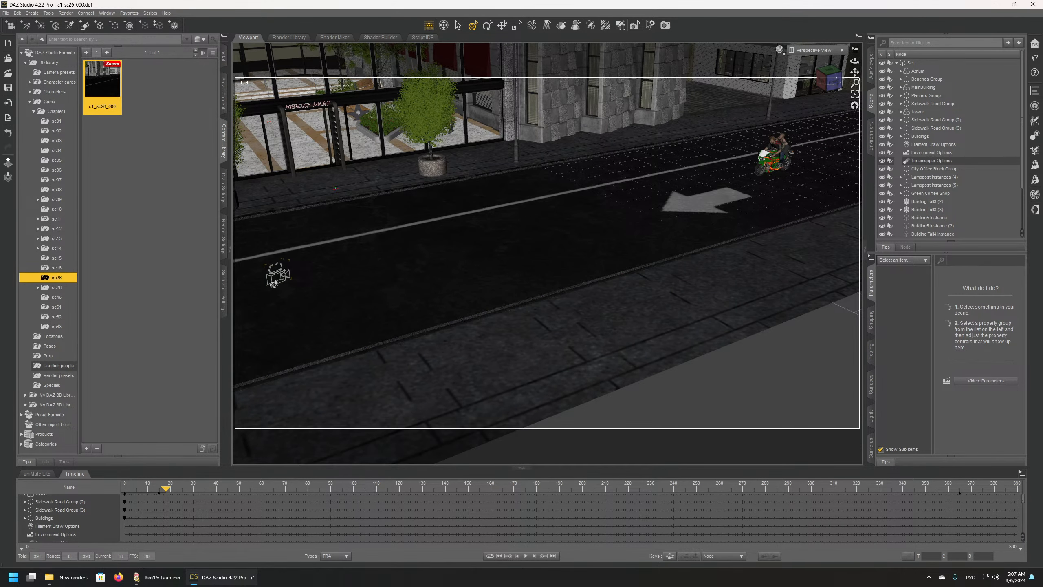
{"action": "left_click", "coordinate": [275, 281]}
Step: Review the motorcycle driving past the camera in the perspective view, scrubbing between frames 18 and 50 and stopping at frame 33
{"action": "middle_click_drag", "start_coordinate": [449, 293], "coordinate": [468, 296]}
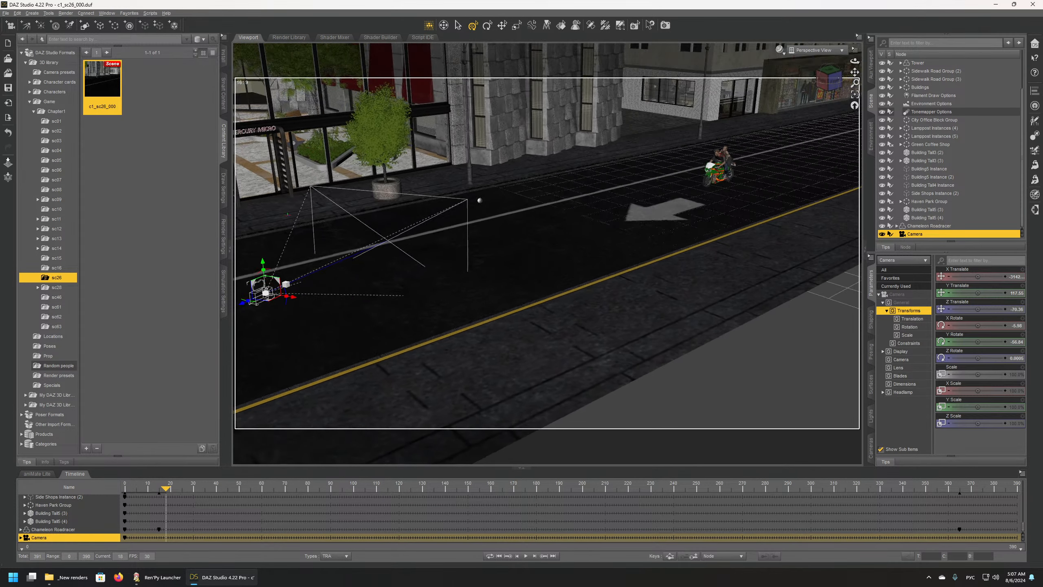
{"action": "middle_click_drag", "start_coordinate": [480, 201], "coordinate": [849, 139]}
{"action": "middle_click_drag", "start_coordinate": [546, 262], "coordinate": [517, 205]}
{"action": "middle_click_drag", "start_coordinate": [842, 117], "coordinate": [469, 162]}
{"action": "middle_click_drag", "start_coordinate": [458, 304], "coordinate": [469, 323]}
{"action": "middle_click_drag", "start_coordinate": [503, 286], "coordinate": [522, 304]}
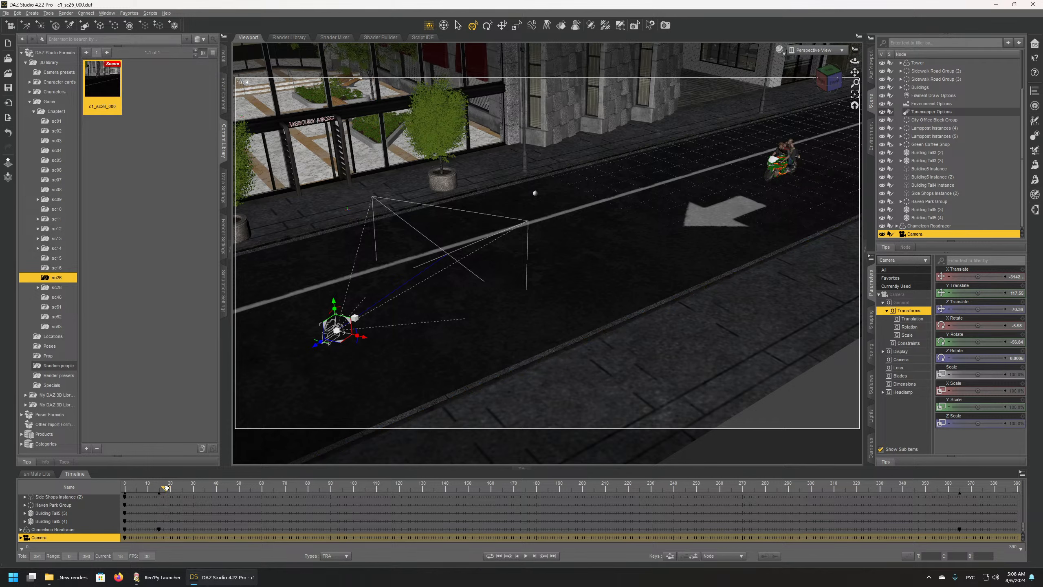
{"action": "left_click_drag", "start_coordinate": [166, 488], "coordinate": [222, 487]}
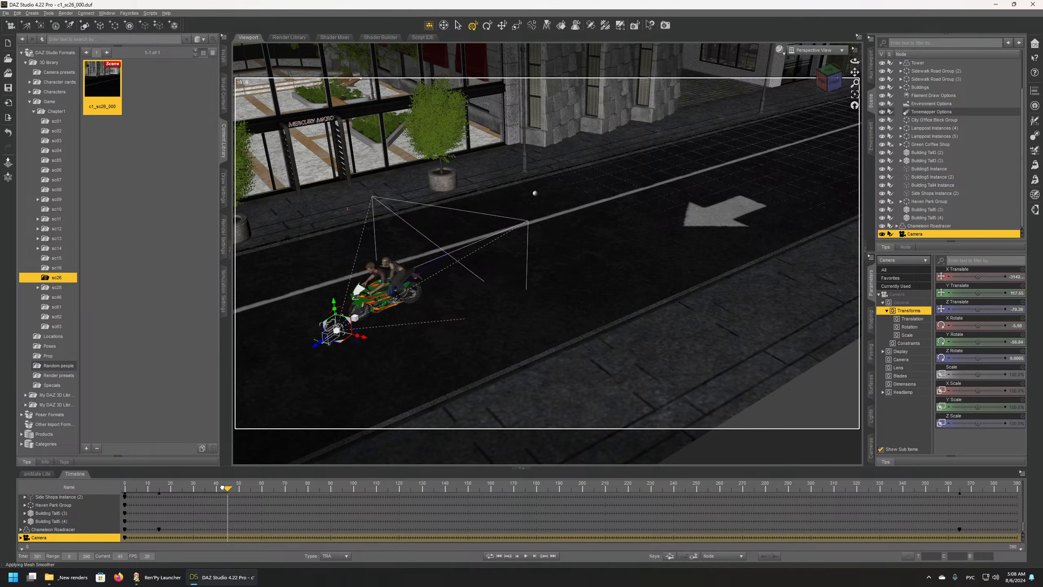
{"action": "left_click_drag", "start_coordinate": [222, 487], "coordinate": [234, 484]}
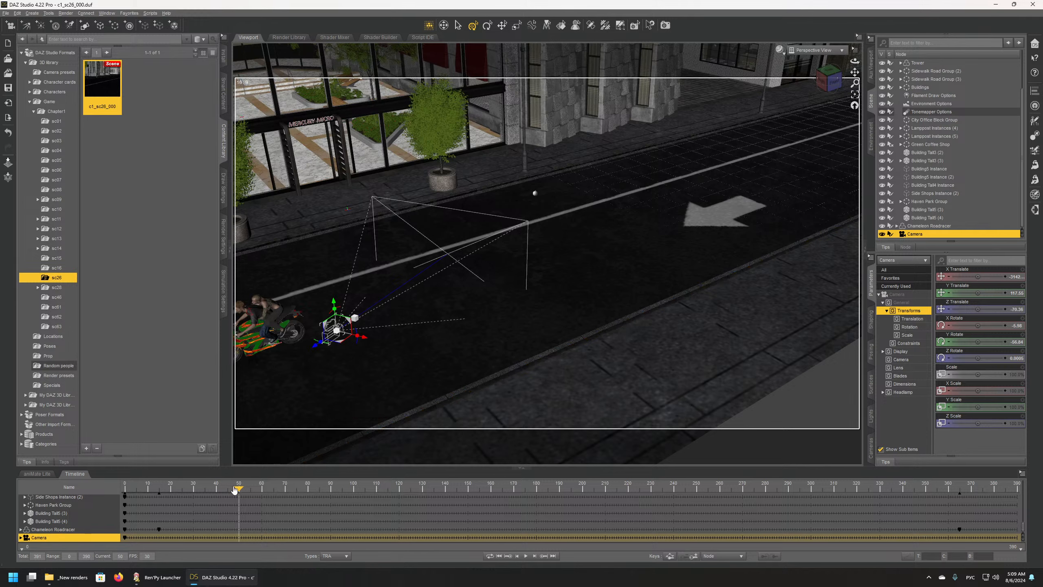
{"action": "left_click_drag", "start_coordinate": [235, 488], "coordinate": [186, 491]}
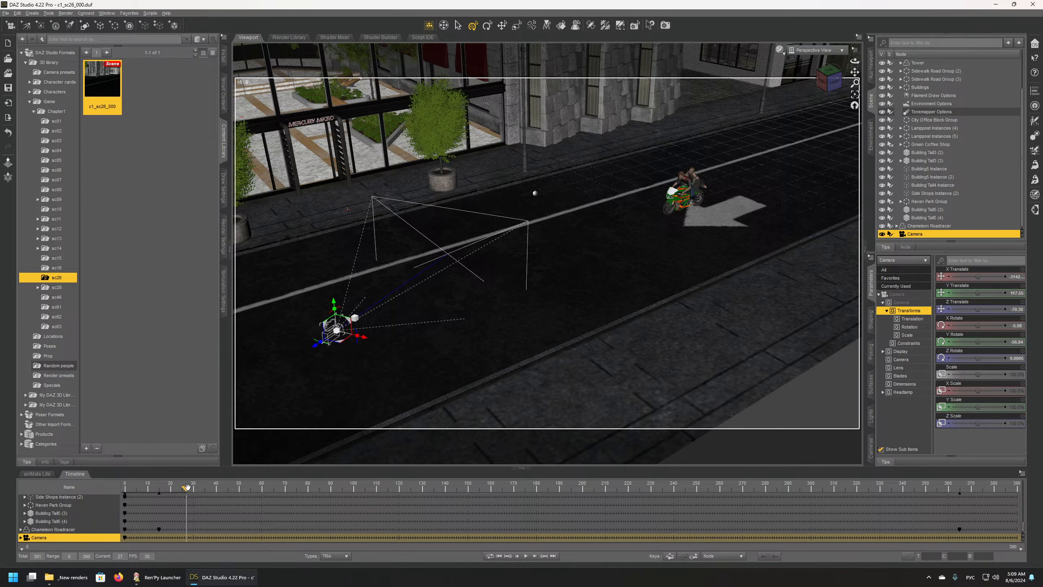
{"action": "left_click_drag", "start_coordinate": [188, 487], "coordinate": [200, 488]}
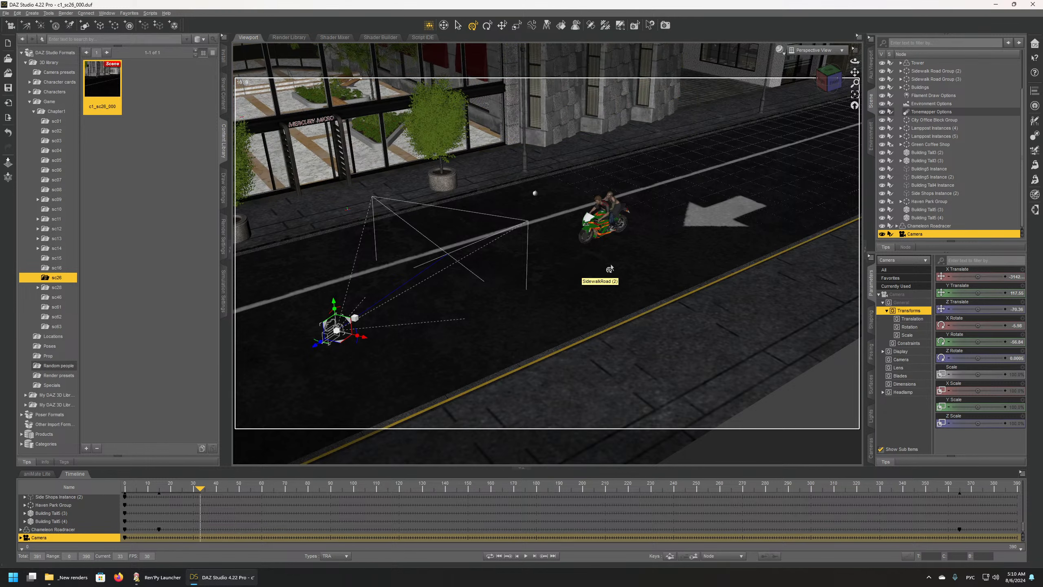
Step: Examine the motorcycle and its two riders from behind and from the side at close range
{"action": "middle_click_drag", "start_coordinate": [607, 262], "coordinate": [610, 289]}
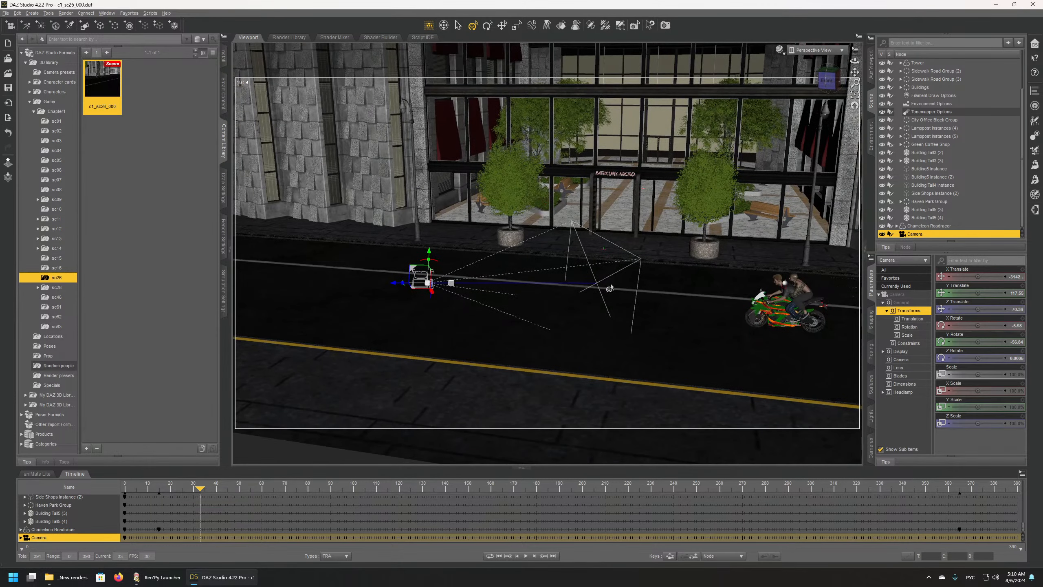
{"action": "mouse_move", "coordinate": [661, 322]}
{"action": "middle_mouse_down"}
{"action": "mouse_move", "coordinate": [429, 314]}
{"action": "mouse_move", "coordinate": [680, 327]}
{"action": "middle_mouse_up"}
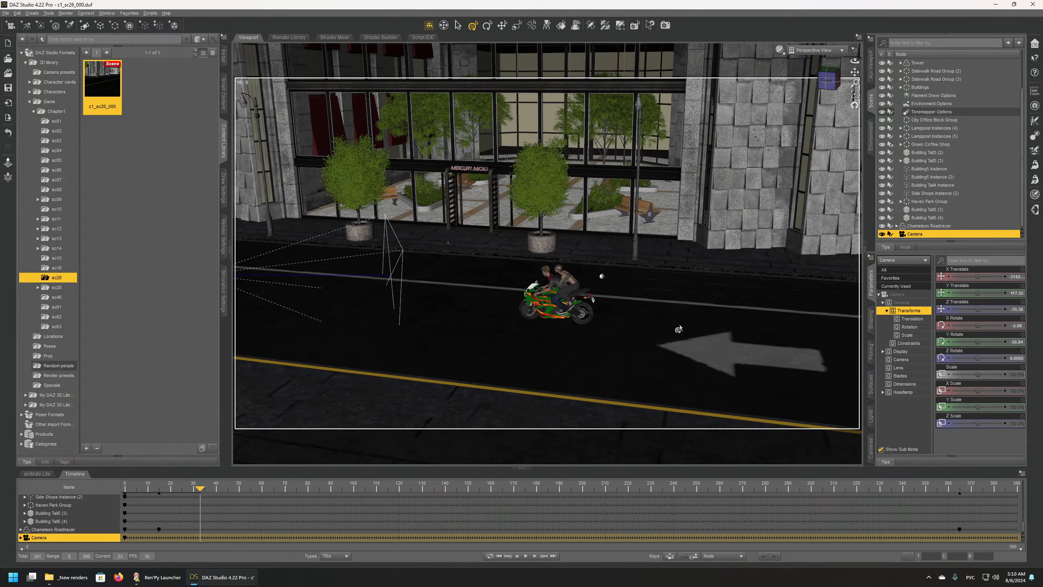
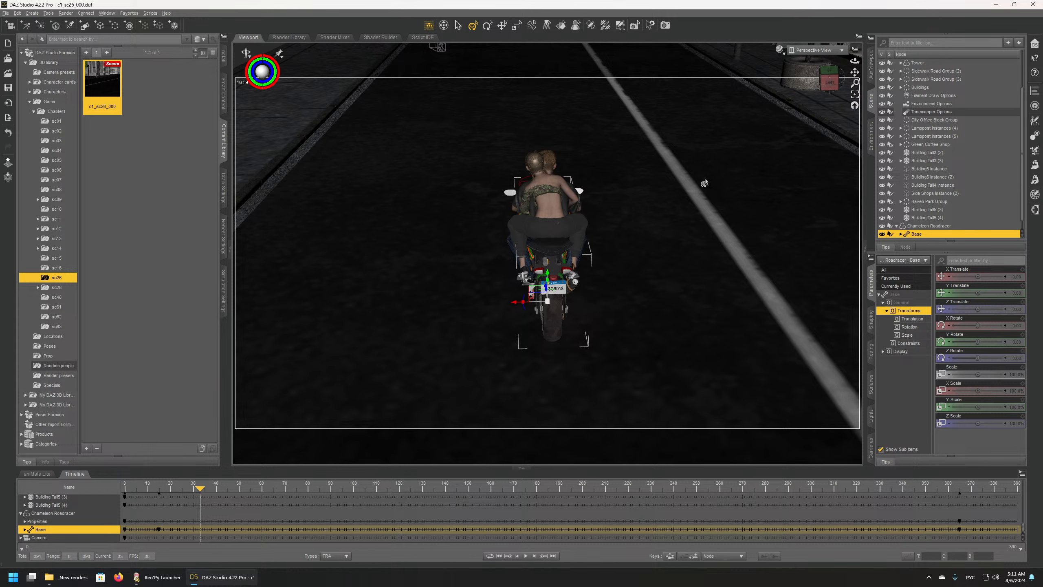
{"action": "scroll", "coordinate": [690, 171], "scroll_direction": "up", "scroll_amount": 3}
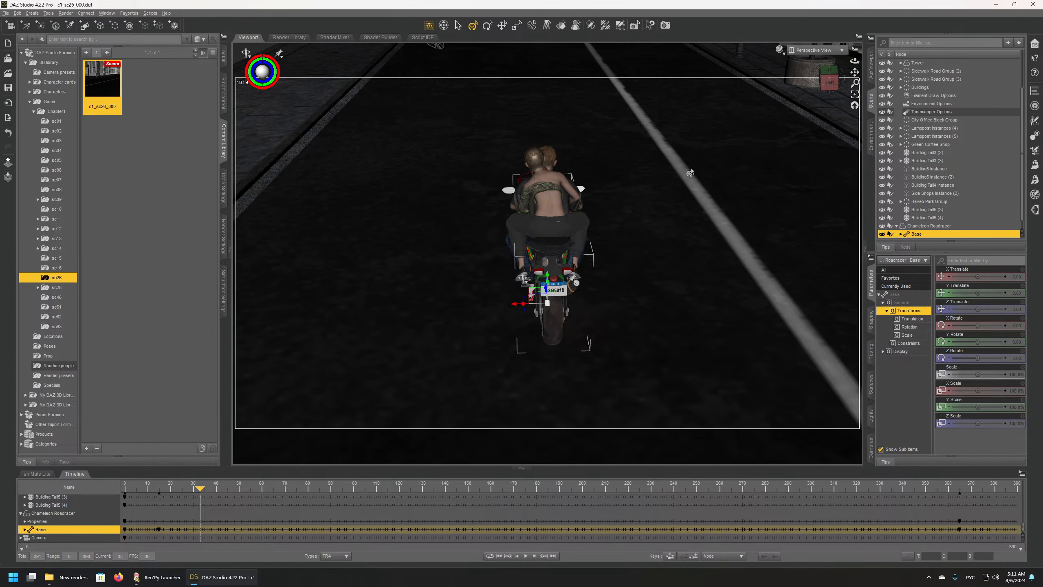
{"action": "middle_click_drag", "start_coordinate": [691, 167], "coordinate": [692, 210]}
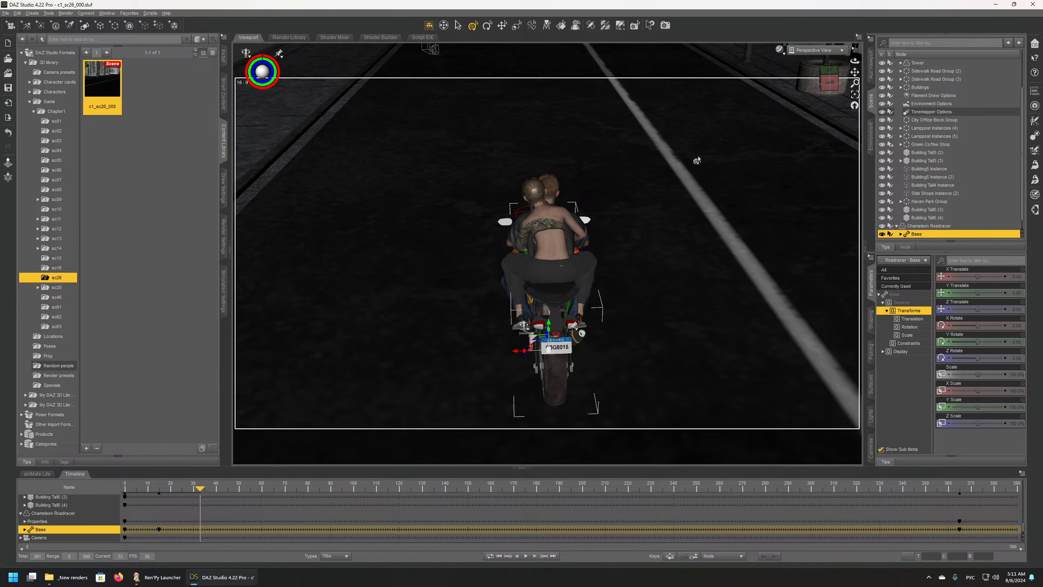
{"action": "middle_click_drag", "start_coordinate": [694, 161], "coordinate": [696, 148]}
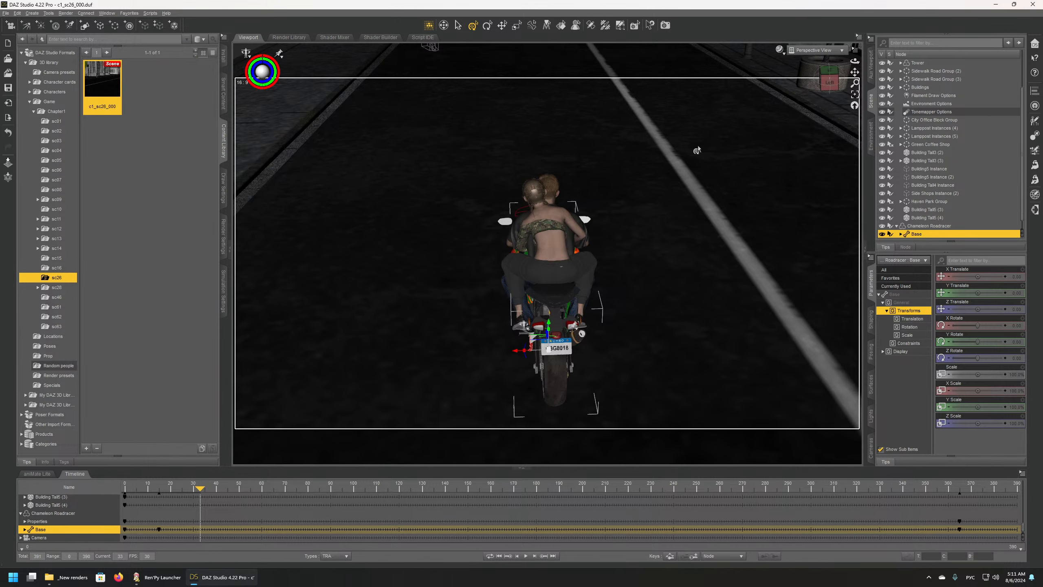
{"action": "scroll", "coordinate": [695, 142], "scroll_direction": "up", "scroll_amount": 2}
{"action": "scroll", "coordinate": [695, 140], "scroll_direction": "up", "scroll_amount": 3}
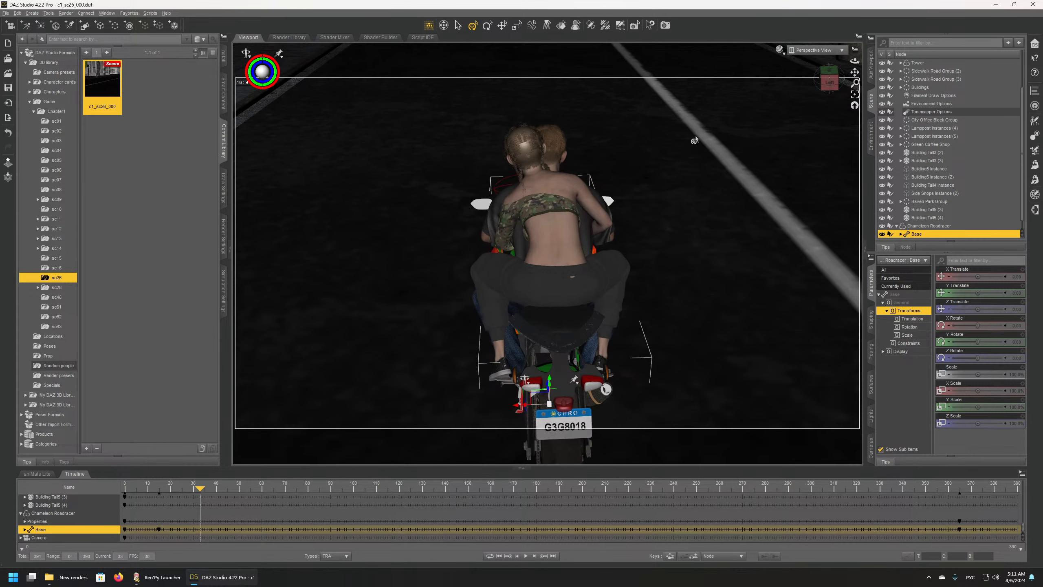
{"action": "middle_click_drag", "start_coordinate": [696, 143], "coordinate": [619, 159]}
{"action": "middle_click_drag", "start_coordinate": [703, 159], "coordinate": [702, 131]}
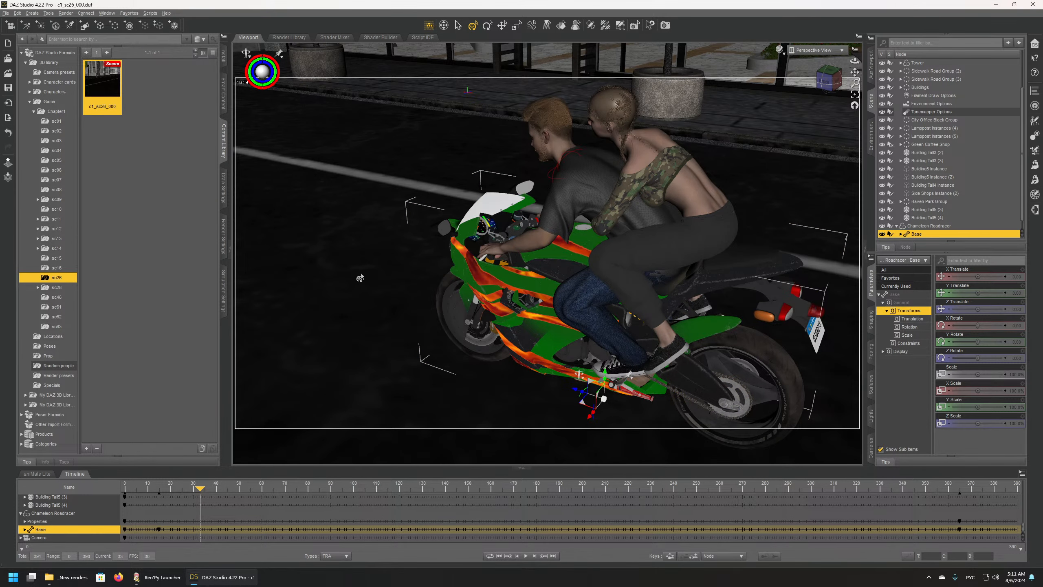
{"action": "scroll", "coordinate": [363, 275], "scroll_direction": "down", "scroll_amount": 1}
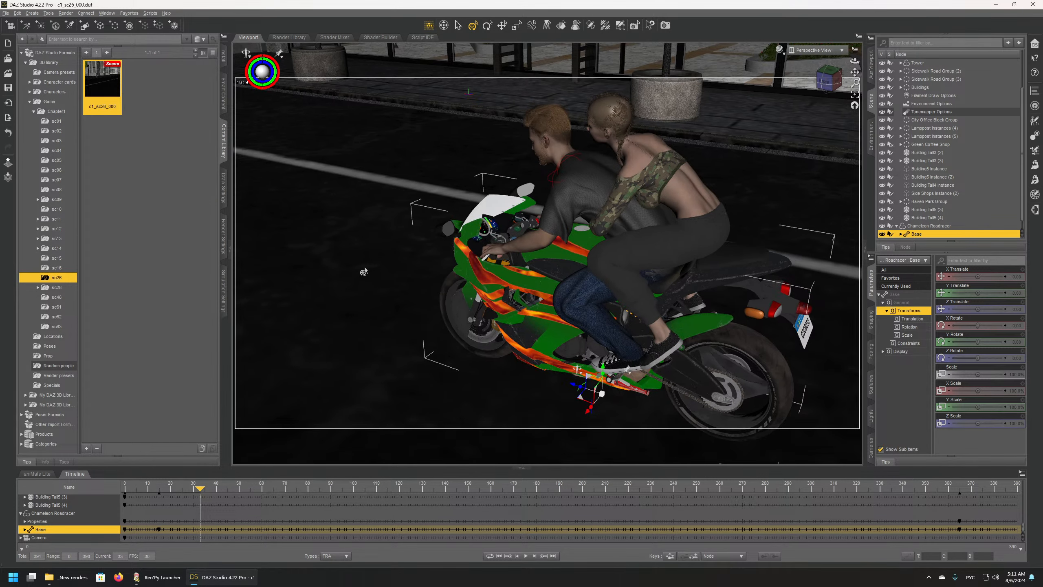
Step: Create a second camera matching a close perspective view of the motorcycle and its riders from behind and to the side
{"action": "scroll", "coordinate": [361, 269], "scroll_direction": "down", "scroll_amount": 1}
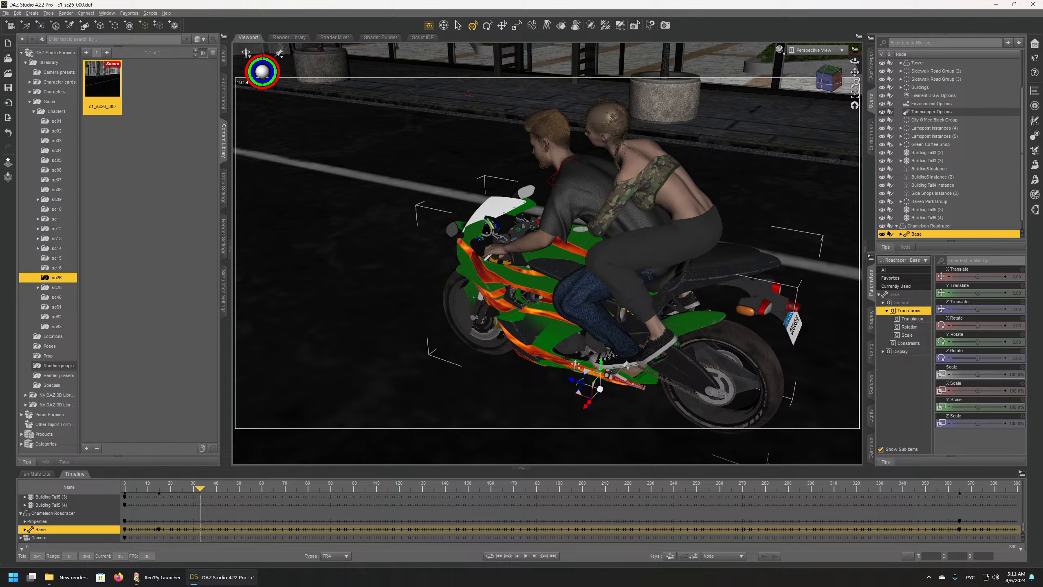
{"action": "middle_click_drag", "start_coordinate": [361, 269], "coordinate": [343, 234]}
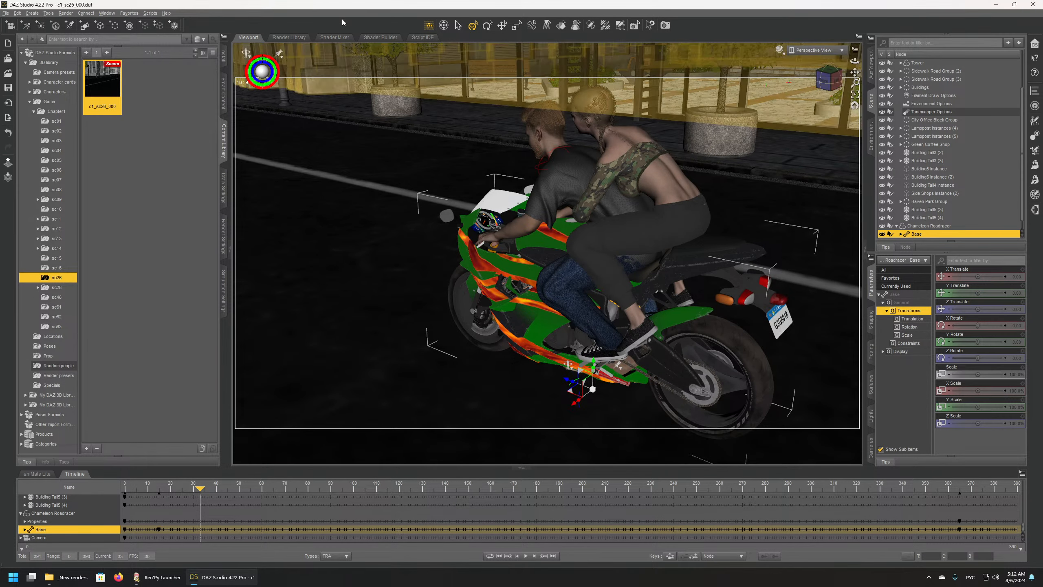
{"action": "left_click", "coordinate": [11, 26]}
Step: Parent Camera (2) to the Base node of the Chameleon Roadracer motorcycle in the scene hierarchy
{"action": "left_click_drag", "start_coordinate": [922, 234], "coordinate": [911, 211]}
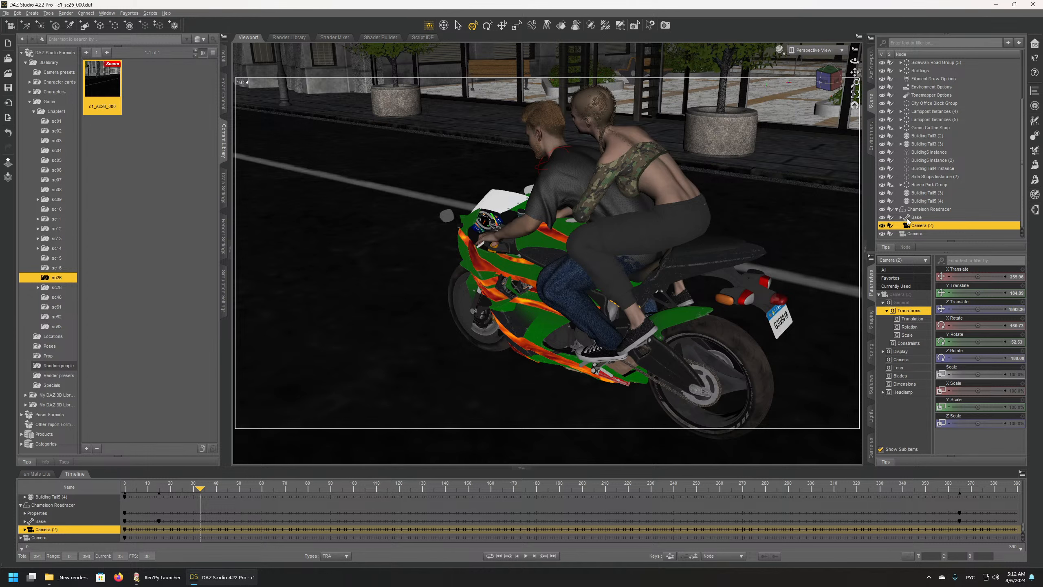
{"action": "left_click", "coordinate": [901, 217]}
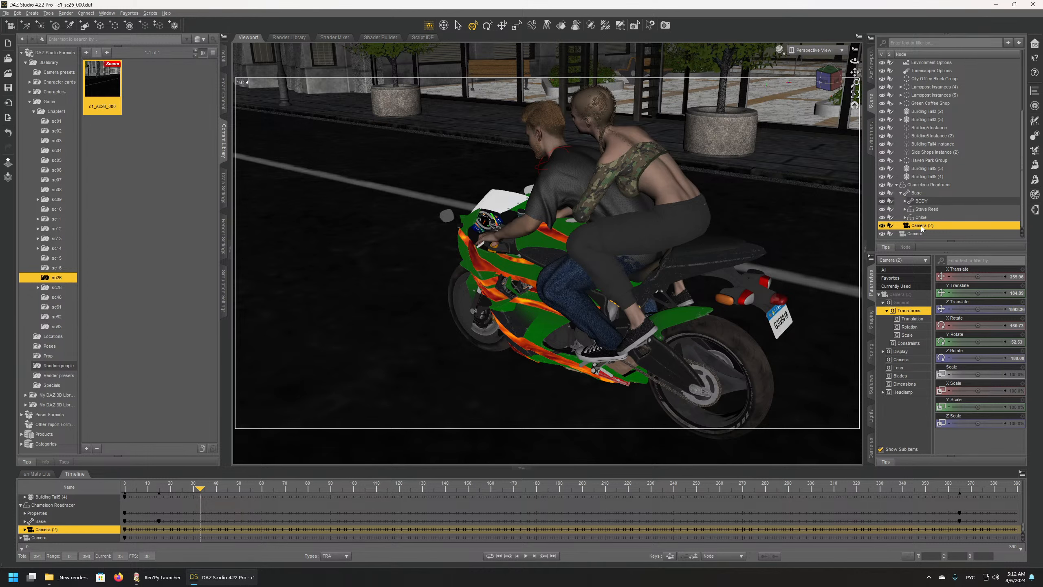
{"action": "left_click_drag", "start_coordinate": [921, 225], "coordinate": [925, 197]}
{"action": "left_click", "coordinate": [924, 193]}
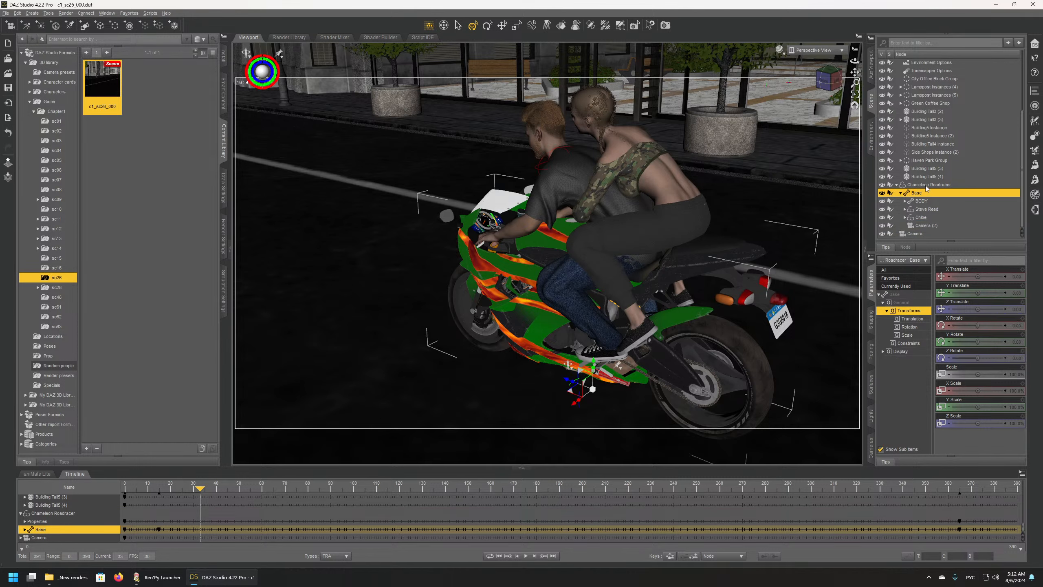
{"action": "left_click", "coordinate": [926, 186]}
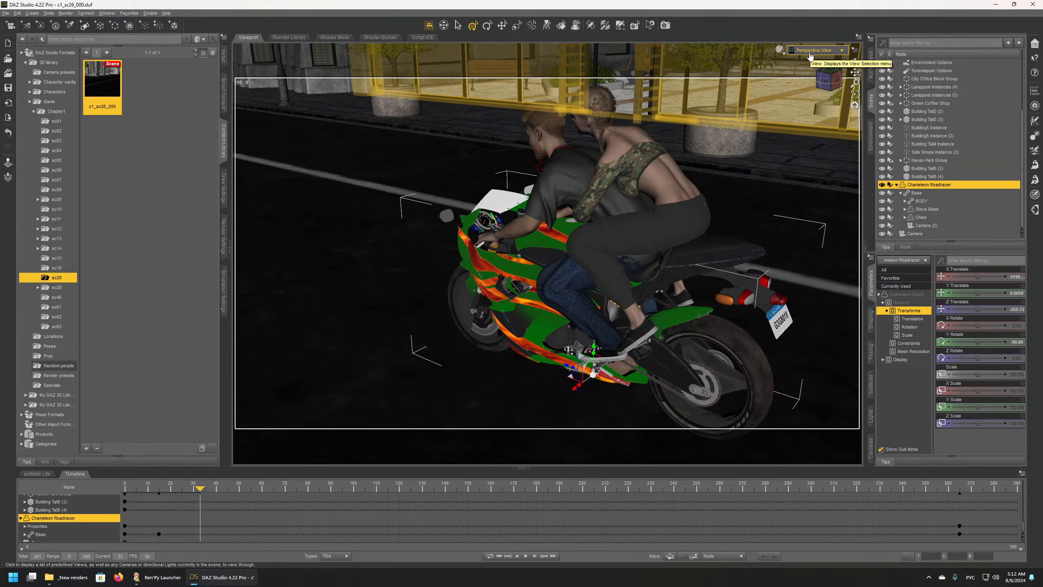
Step: Look through Camera (2), pulling it back and orbiting it to find the motorcycle on the street
{"action": "scroll", "coordinate": [646, 219], "scroll_direction": "down", "scroll_amount": 1}
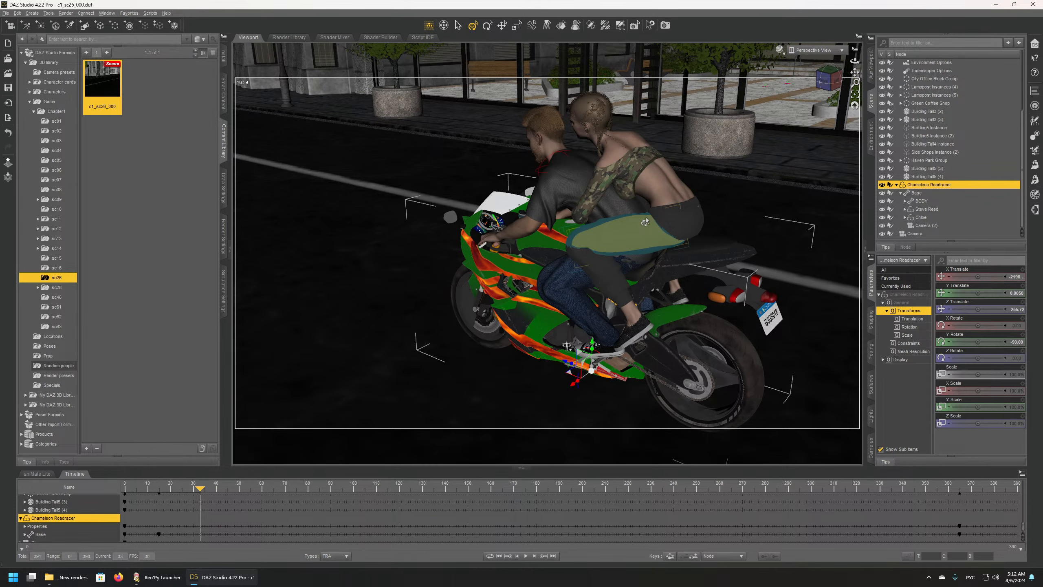
{"action": "scroll", "coordinate": [645, 216], "scroll_direction": "down", "scroll_amount": 1}
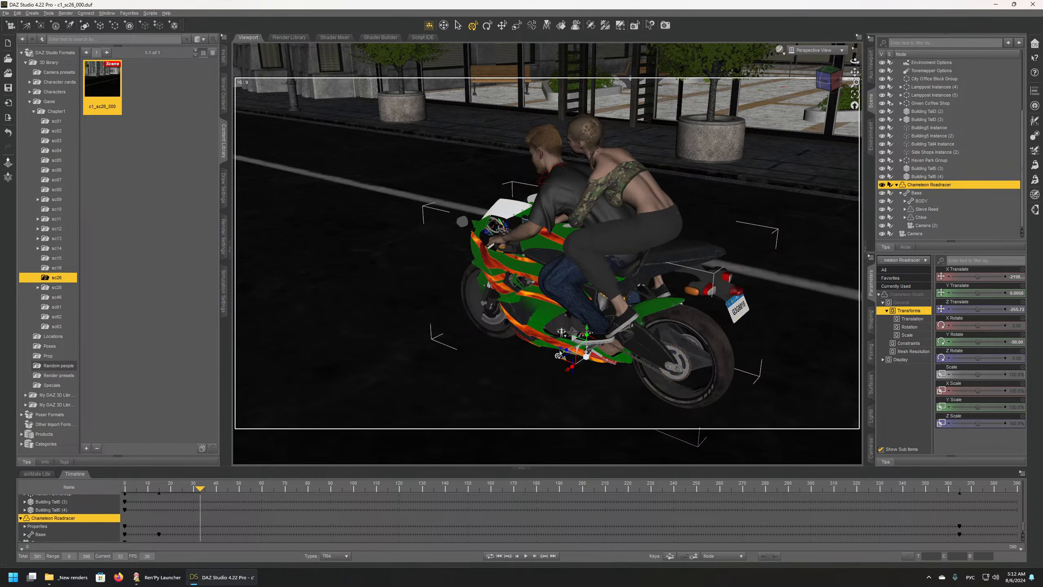
{"action": "left_click", "coordinate": [816, 50]}
{"action": "left_click", "coordinate": [807, 67]}
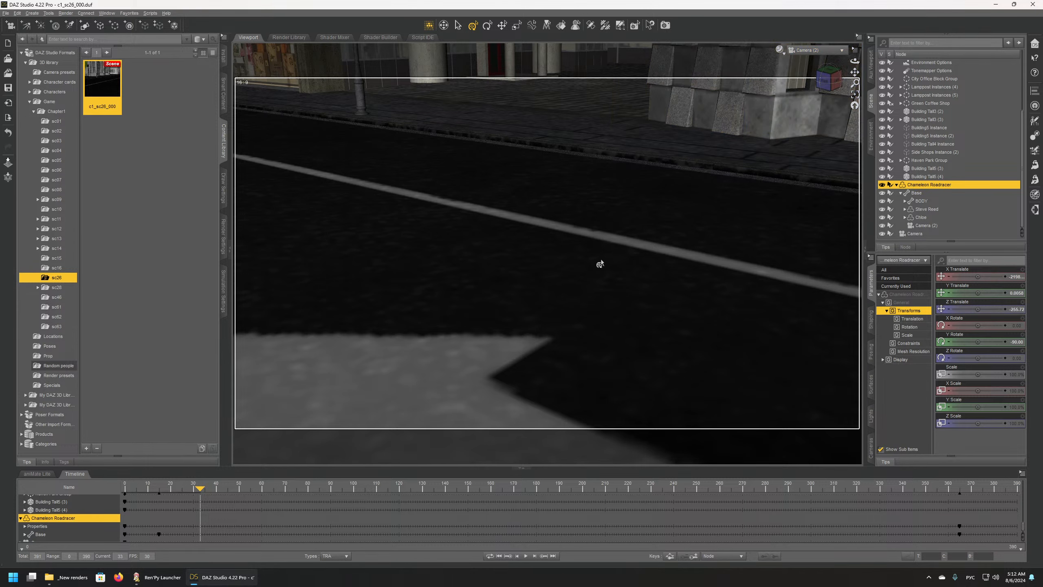
{"action": "scroll", "coordinate": [600, 263], "scroll_direction": "down", "scroll_amount": 4}
{"action": "scroll", "coordinate": [601, 263], "scroll_direction": "down", "scroll_amount": 6}
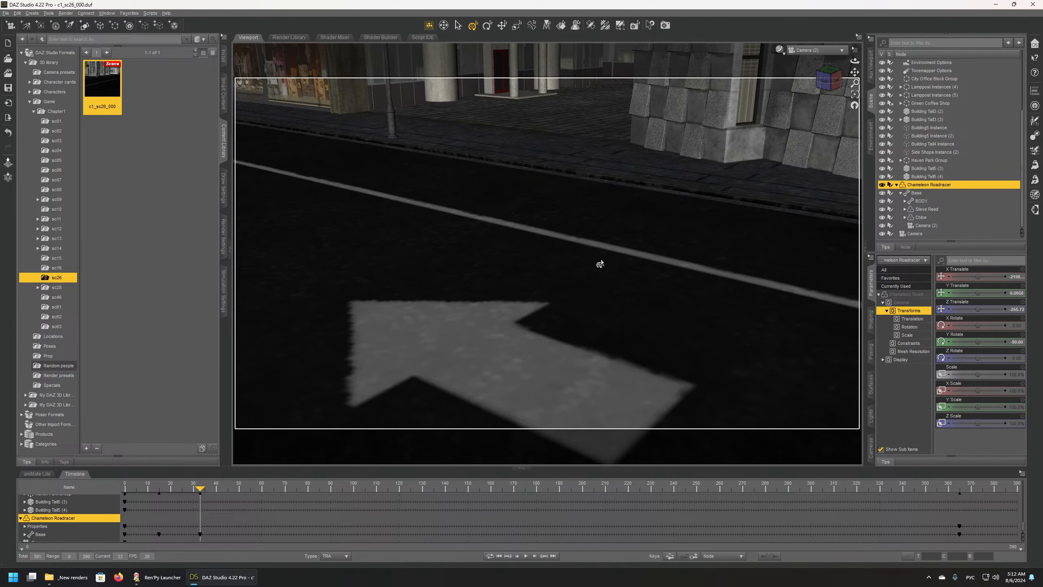
{"action": "scroll", "coordinate": [609, 261], "scroll_direction": "down", "scroll_amount": 6}
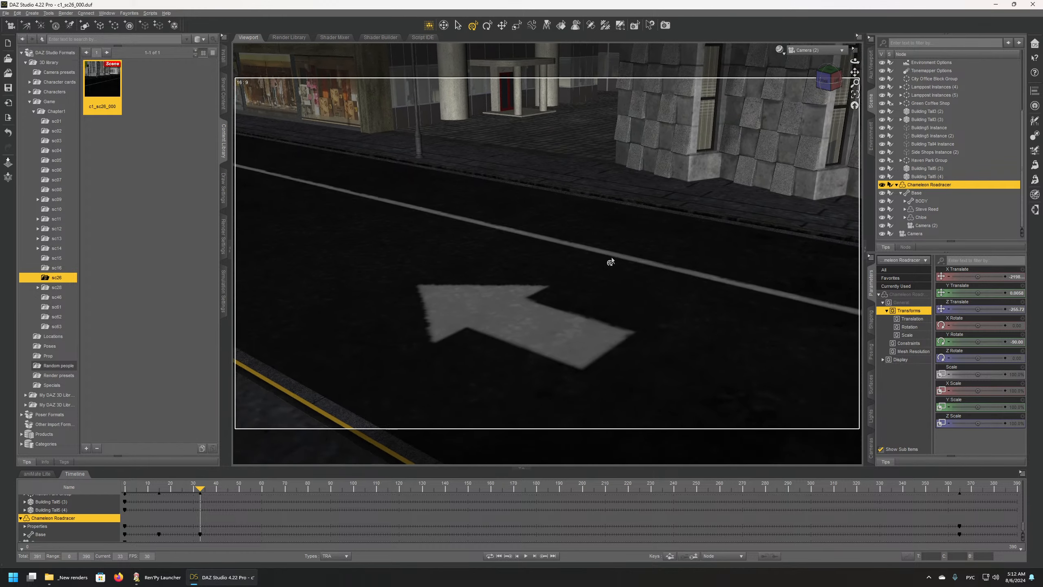
{"action": "scroll", "coordinate": [611, 254], "scroll_direction": "down", "scroll_amount": 3}
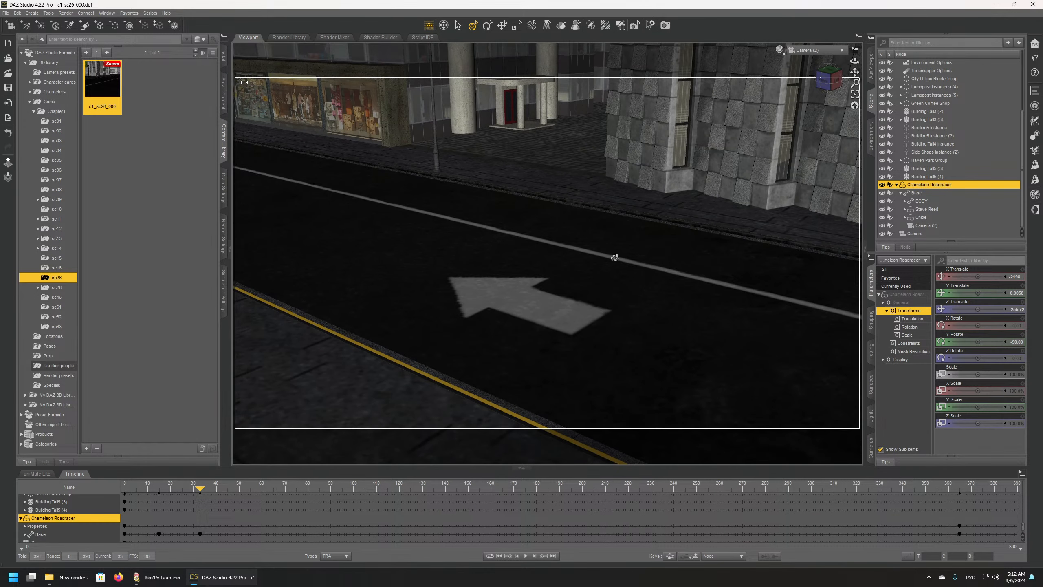
{"action": "middle_click_drag", "start_coordinate": [615, 255], "coordinate": [530, 220]}
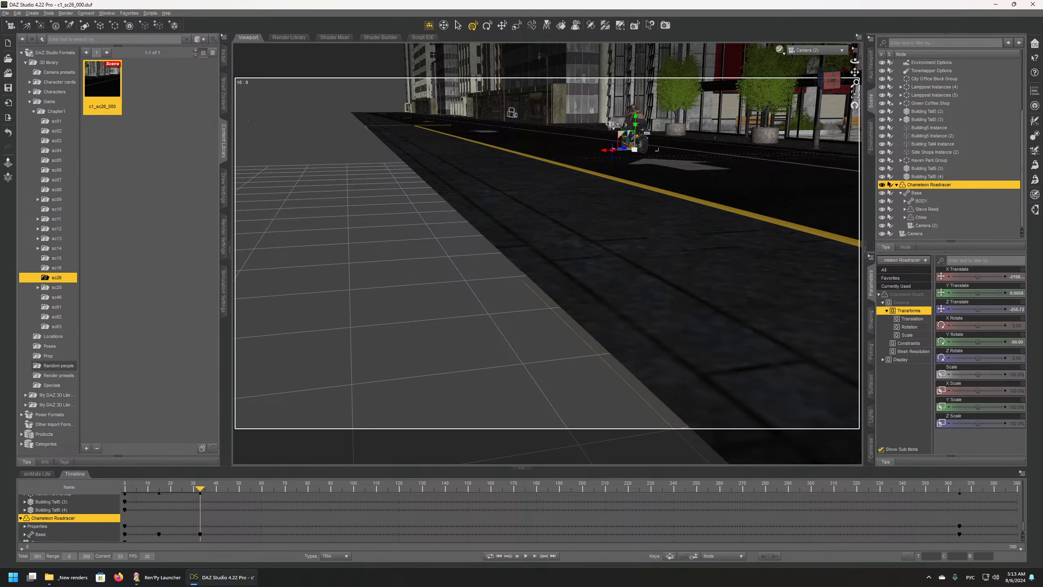
Step: Undo the Camera (2) movements and its parenting to the motorcycle
{"action": "key", "text": "ctrl+z"}
{"action": "key", "text": "ctrl+z"}
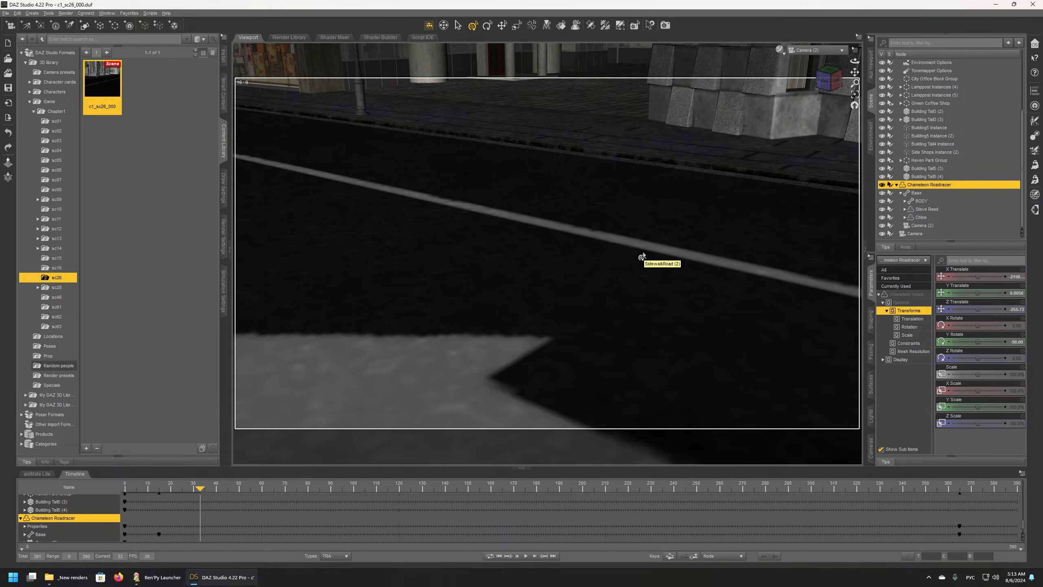
{"action": "key", "text": "ctrl+z"}
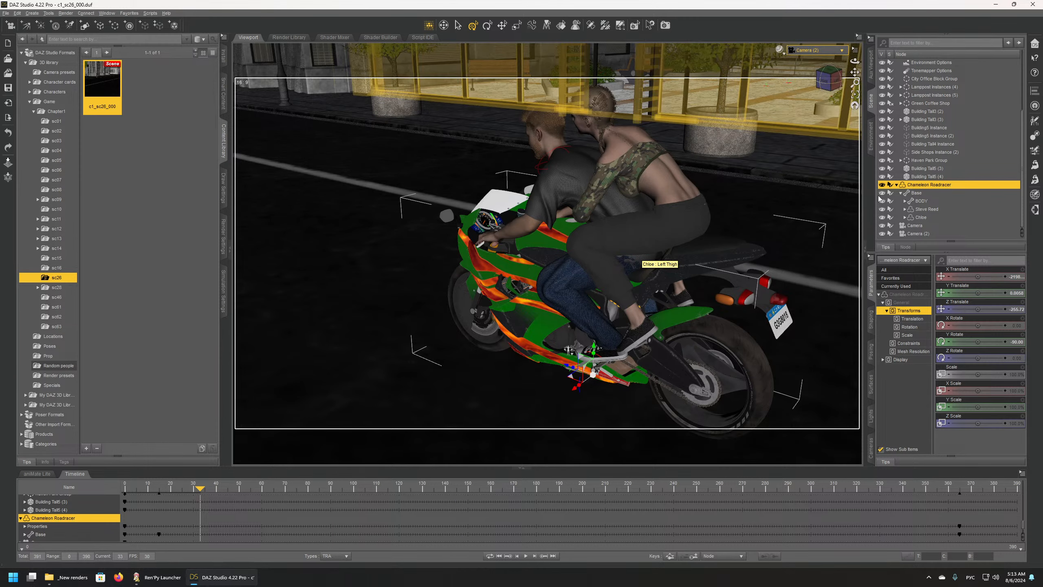
Step: Try again to parent Camera (2) to the motorcycle's Base node
{"action": "left_click_drag", "start_coordinate": [914, 234], "coordinate": [925, 186]}
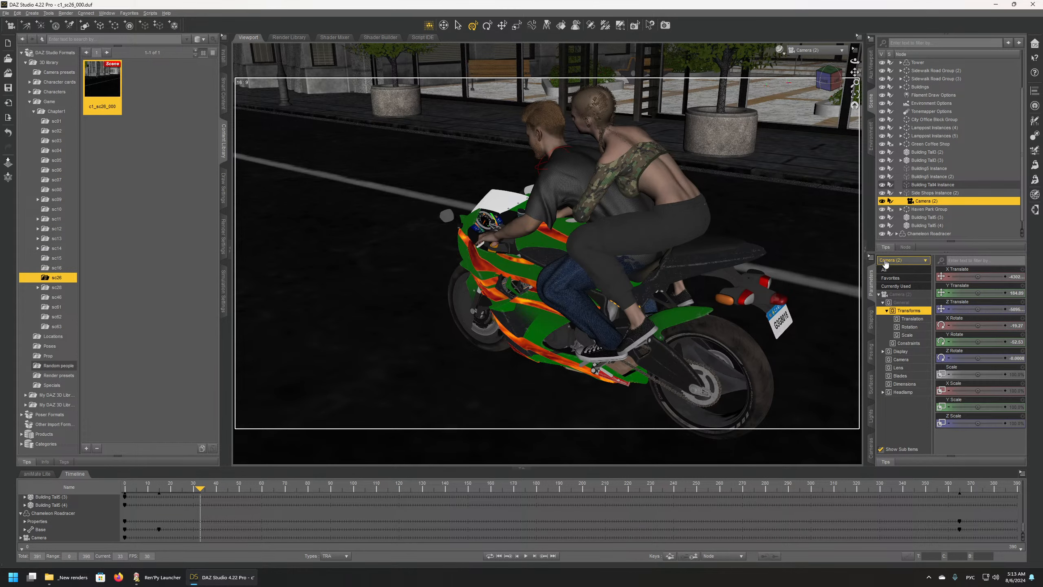
{"action": "scroll", "coordinate": [957, 197], "scroll_direction": "down", "scroll_amount": 1}
{"action": "left_click_drag", "start_coordinate": [960, 192], "coordinate": [916, 227]}
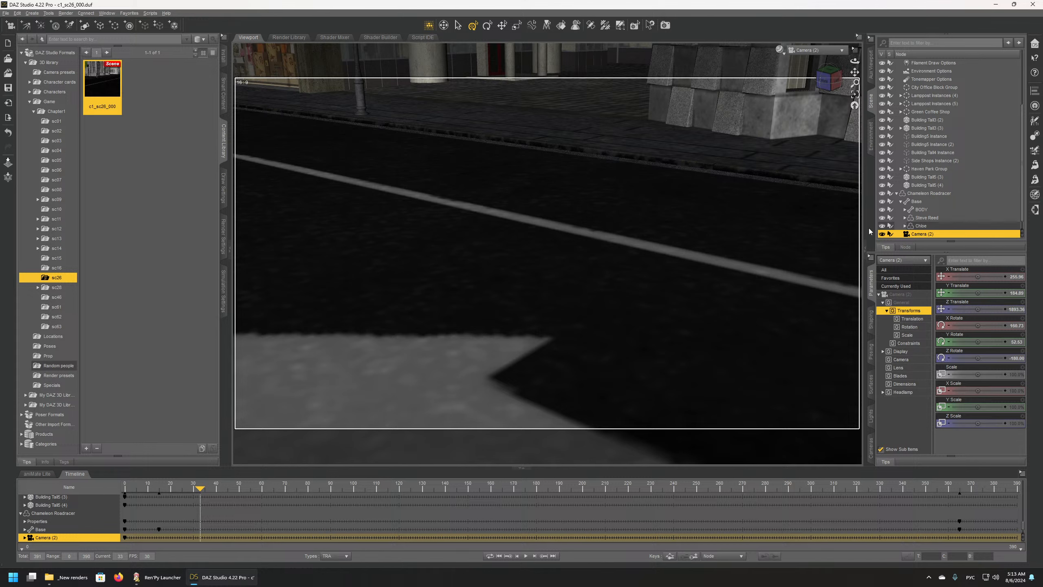
Step: Undo the repeated reparenting so Camera (2) is back at the root of the scene hierarchy
{"action": "scroll", "coordinate": [957, 189], "scroll_direction": "down", "scroll_amount": 1}
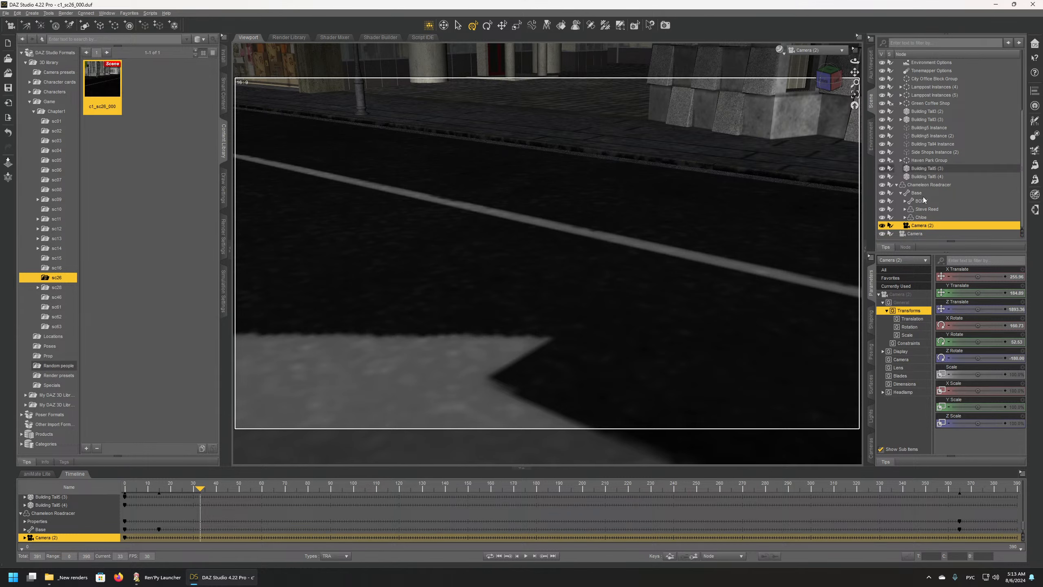
{"action": "key", "text": "ctrl+z"}
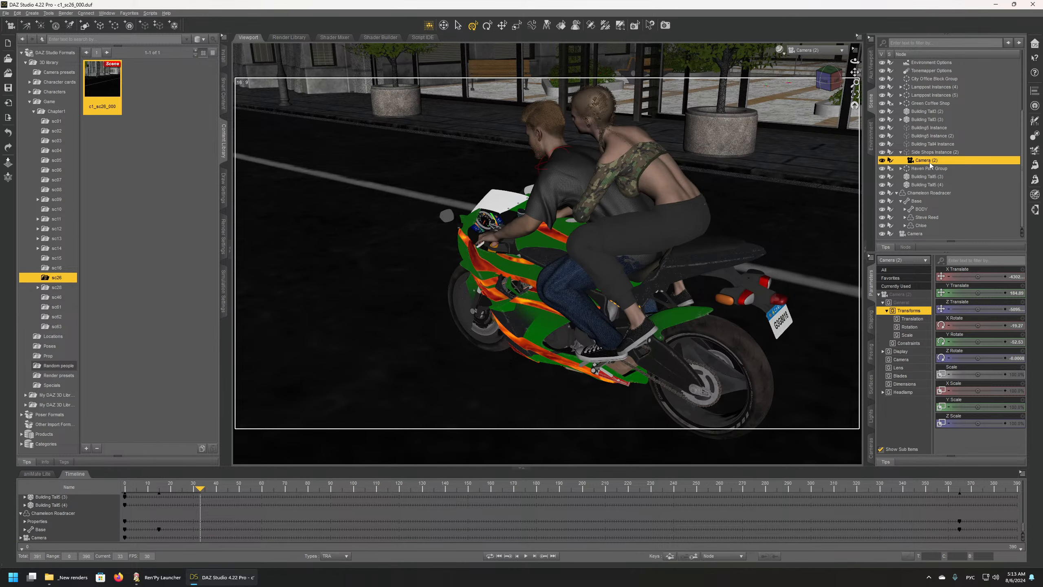
{"action": "key", "text": "ctrl+y"}
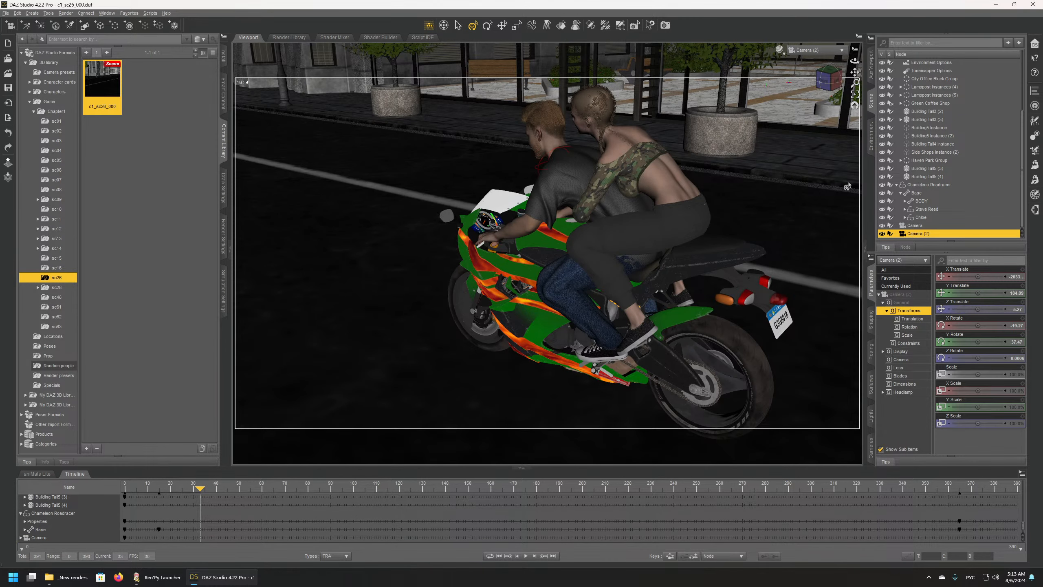
Step: Return to the perspective view and examine the motorcycle together with Camera (2) from farther away
{"action": "left_click", "coordinate": [812, 50]}
{"action": "left_click", "coordinate": [814, 59]}
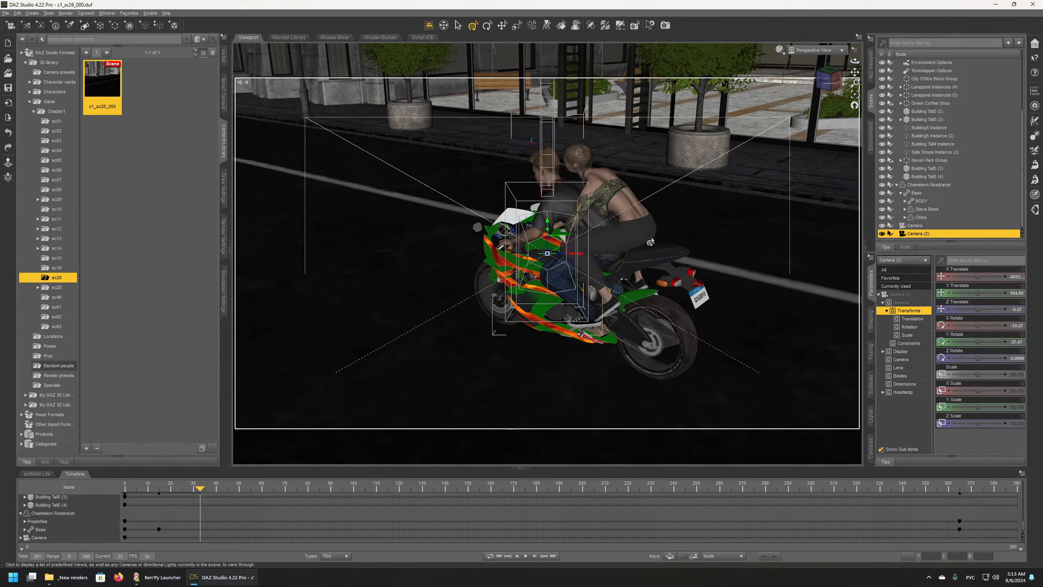
{"action": "scroll", "coordinate": [653, 239], "scroll_direction": "down", "scroll_amount": 2}
{"action": "middle_click_drag", "start_coordinate": [598, 189], "coordinate": [657, 190]}
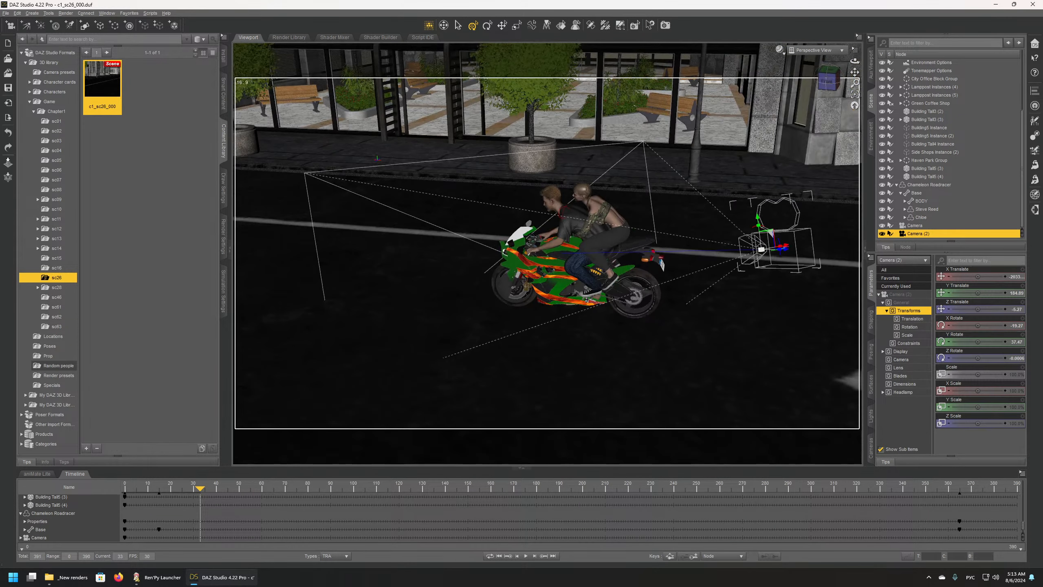
{"action": "scroll", "coordinate": [595, 187], "scroll_direction": "down", "scroll_amount": 1}
{"action": "scroll", "coordinate": [594, 186], "scroll_direction": "down", "scroll_amount": 3}
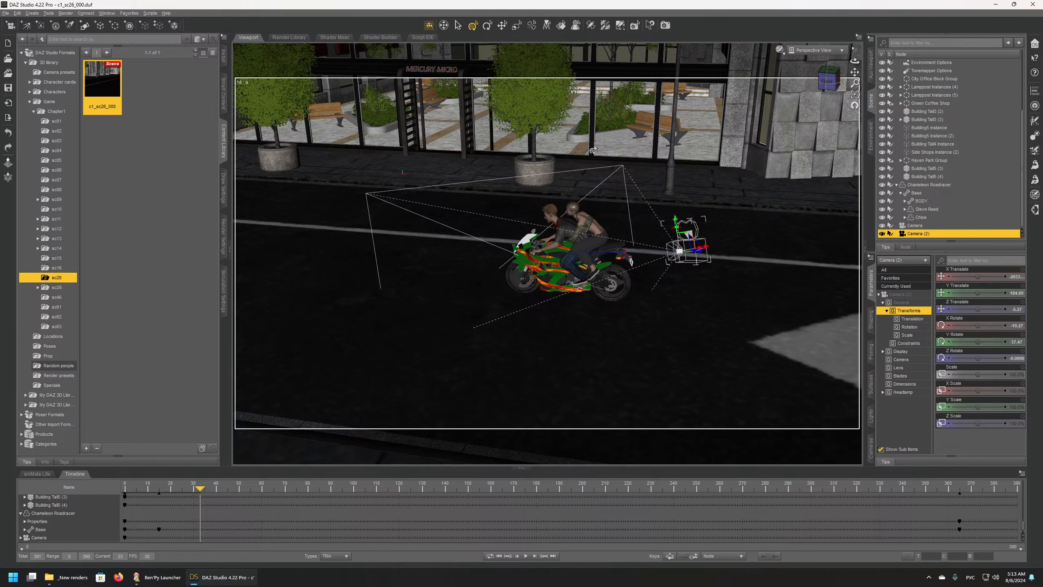
Step: Create a new null named Null with the default settings applied
{"action": "left_click", "coordinate": [32, 12]}
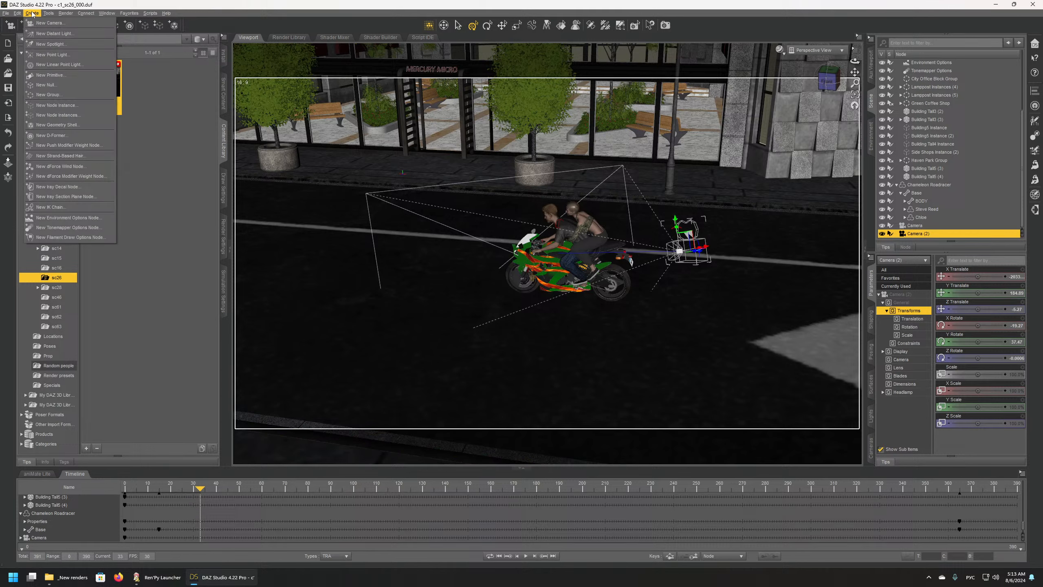
{"action": "left_click", "coordinate": [57, 85]}
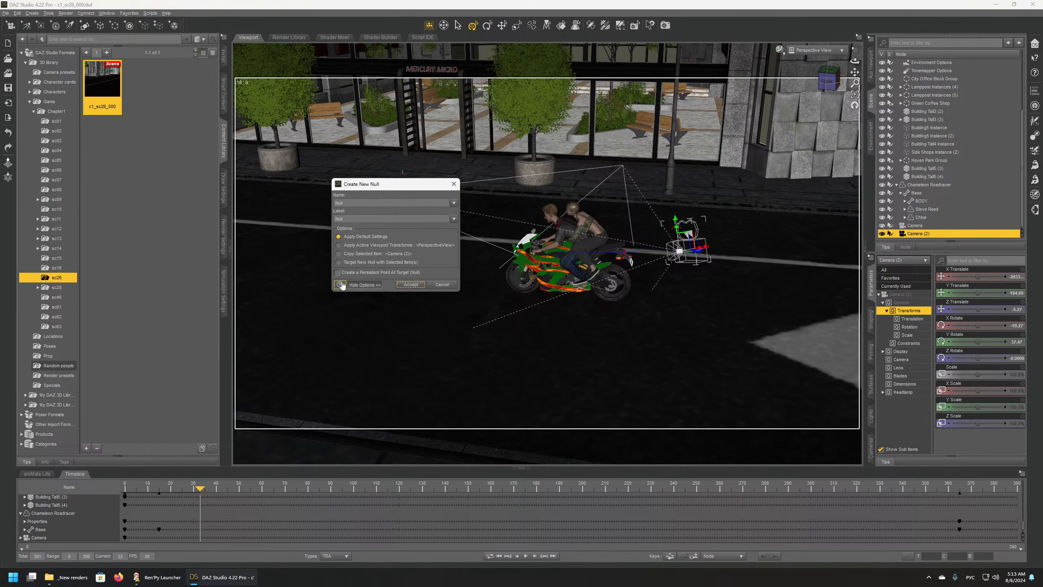
{"action": "left_click", "coordinate": [339, 237]}
{"action": "left_click", "coordinate": [410, 285]}
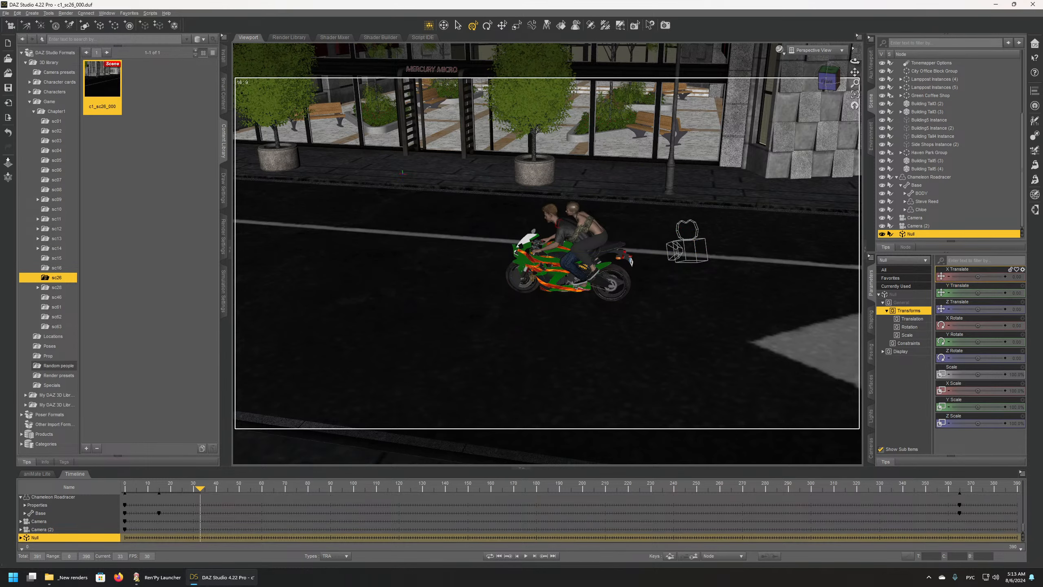
Step: Move the null under the motorcycle, copying its X Translate of -2198.615 and approximately matching its Z Translate
{"action": "left_click", "coordinate": [925, 178]}
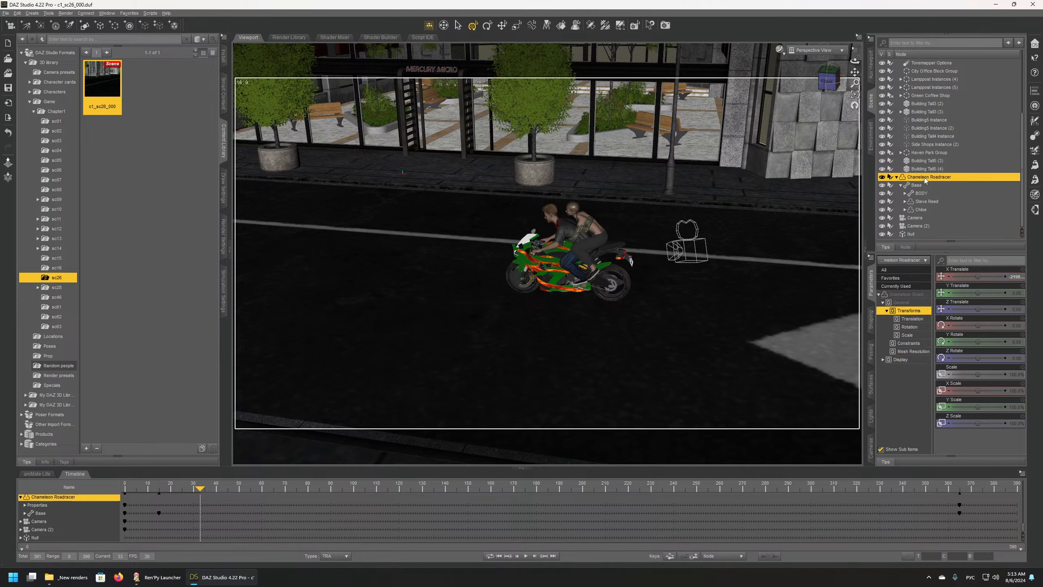
{"action": "left_click", "coordinate": [1013, 278]}
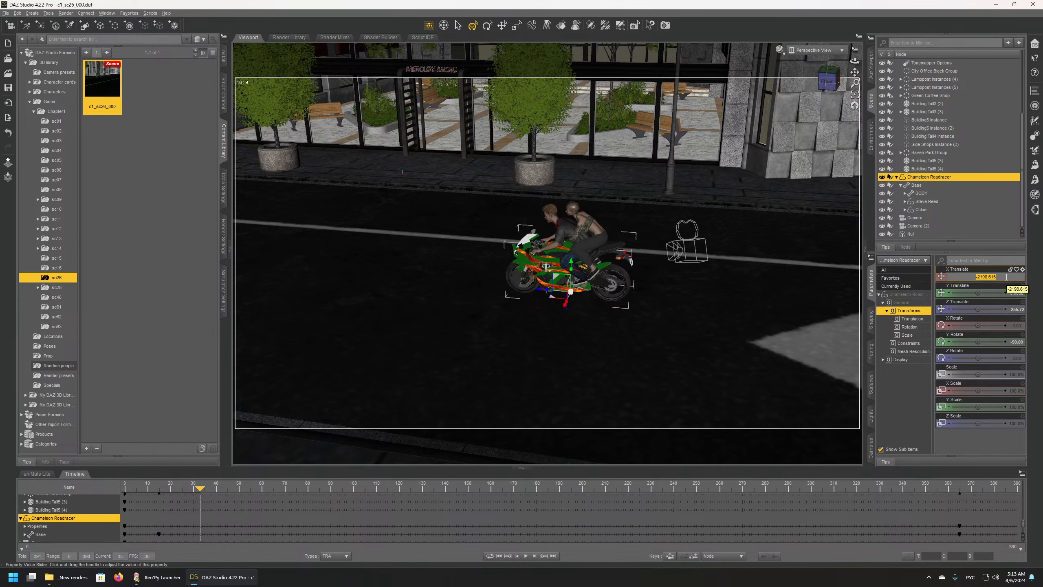
{"action": "left_click", "coordinate": [911, 234]}
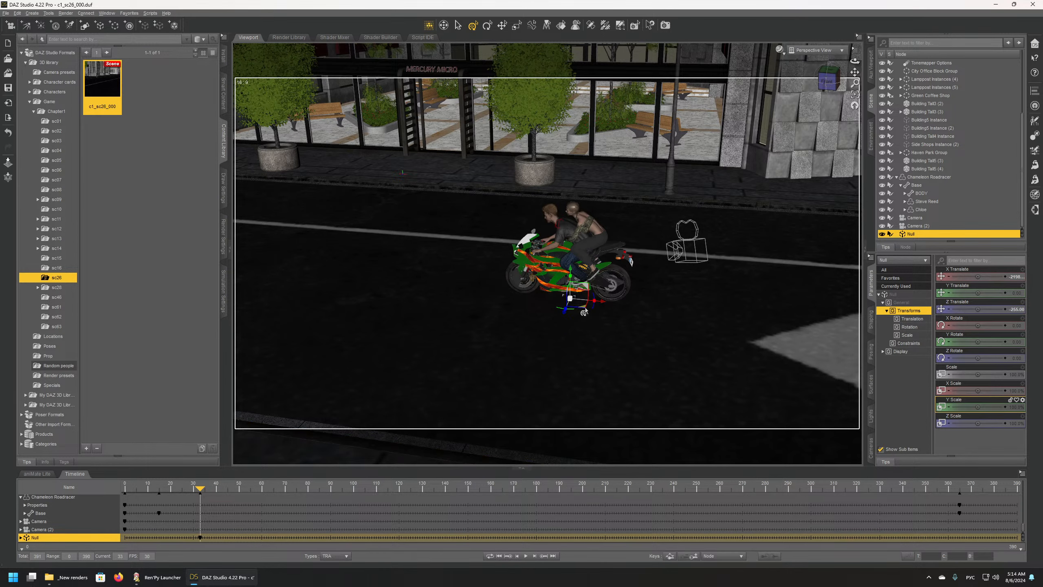
{"action": "middle_click_drag", "start_coordinate": [639, 301], "coordinate": [739, 277]}
{"action": "middle_click_drag", "start_coordinate": [714, 276], "coordinate": [635, 292]}
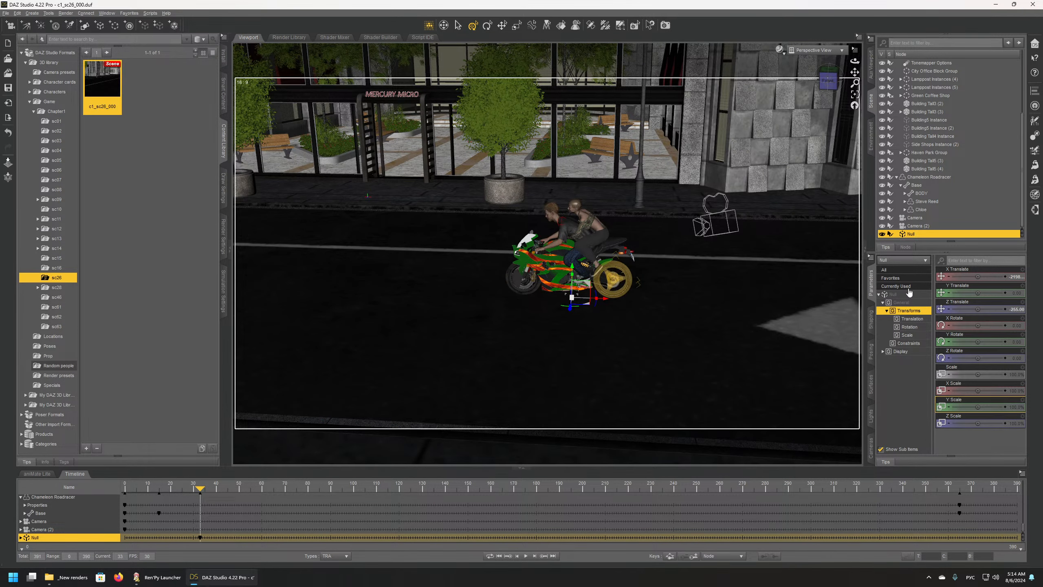
Step: Try to parent the Chameleon Roadracer motorcycle and Camera (2) together to the null
{"action": "left_click", "coordinate": [896, 178]}
{"action": "left_click", "coordinate": [925, 209]}
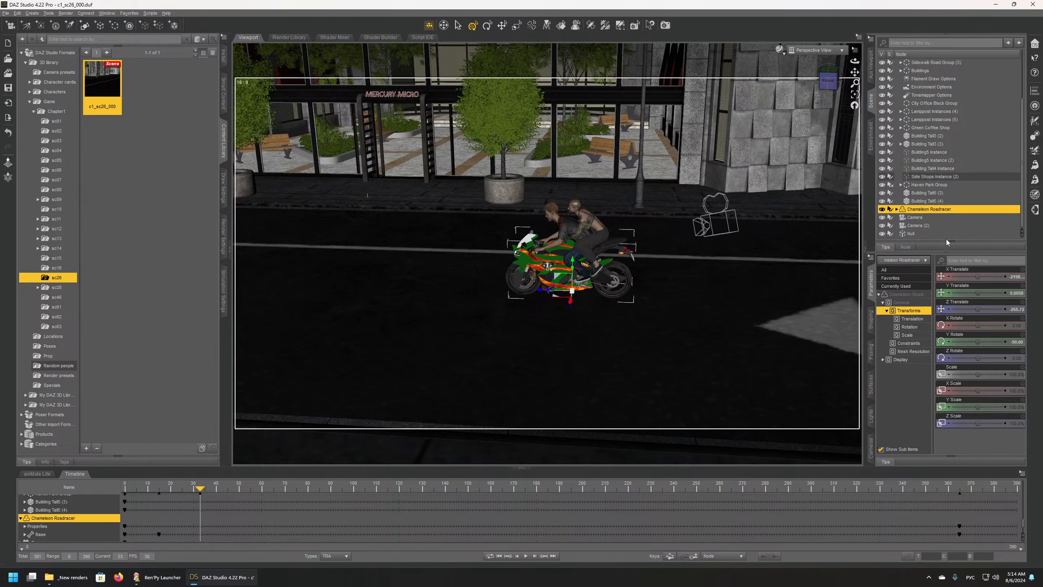
{"action": "left_click", "coordinate": [917, 226], "text": "ctrl"}
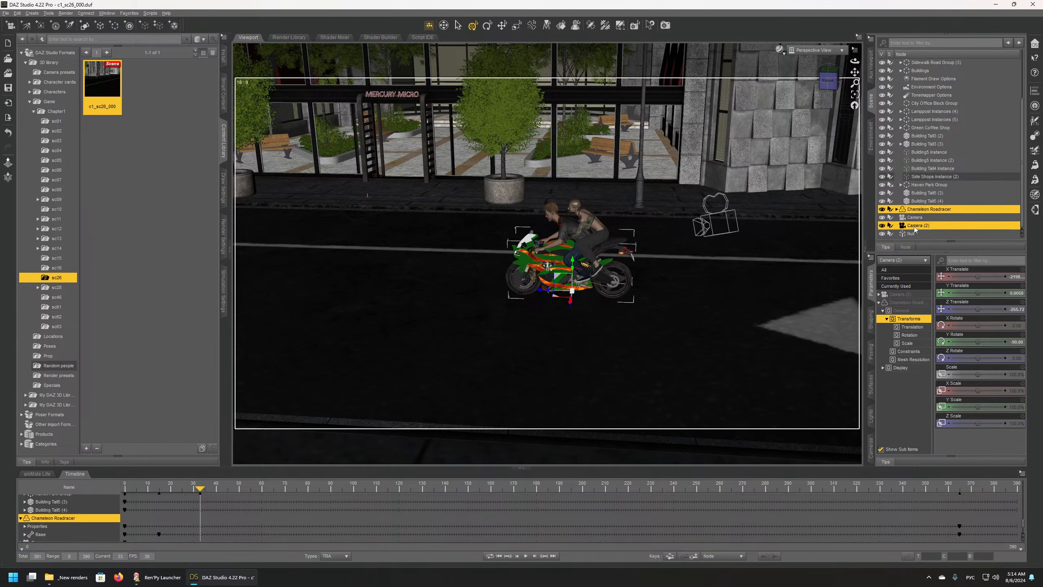
{"action": "left_click_drag", "start_coordinate": [923, 226], "coordinate": [912, 232]}
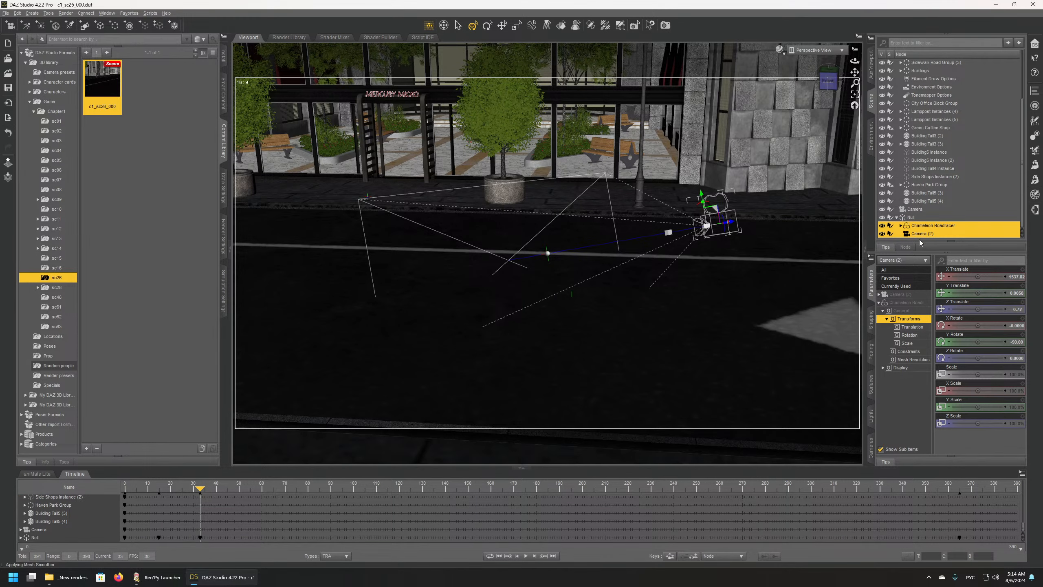
Step: Check the null's position on the road and undo the parenting of the motorcycle and Camera (2)
{"action": "left_click", "coordinate": [910, 217]}
{"action": "mouse_move", "coordinate": [546, 263]}
{"action": "middle_mouse_down"}
{"action": "mouse_move", "coordinate": [684, 238]}
{"action": "mouse_move", "coordinate": [542, 252]}
{"action": "middle_mouse_up"}
{"action": "middle_click_drag", "start_coordinate": [632, 265], "coordinate": [667, 277]}
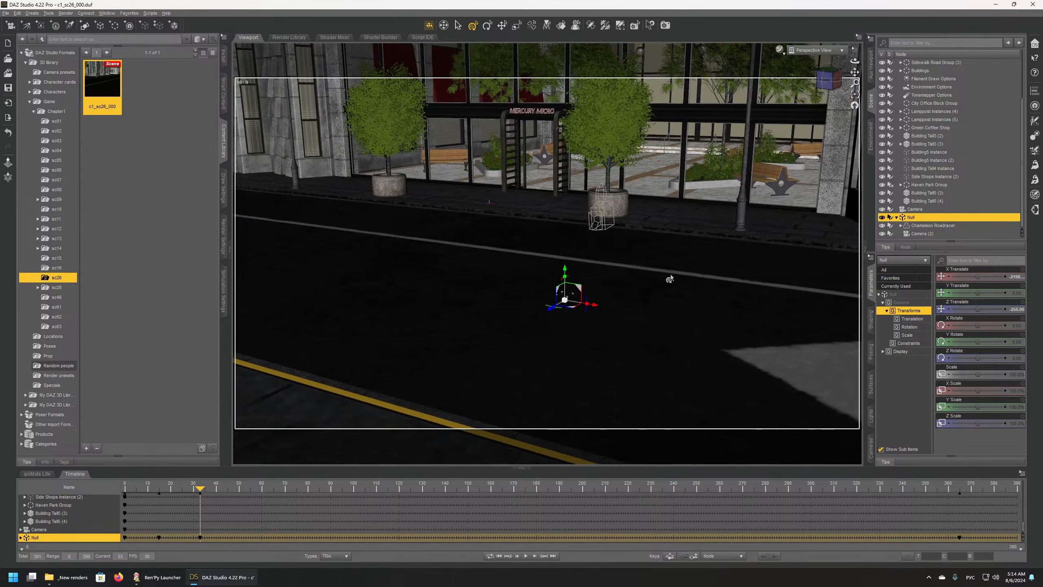
{"action": "key", "text": "ctrl+z"}
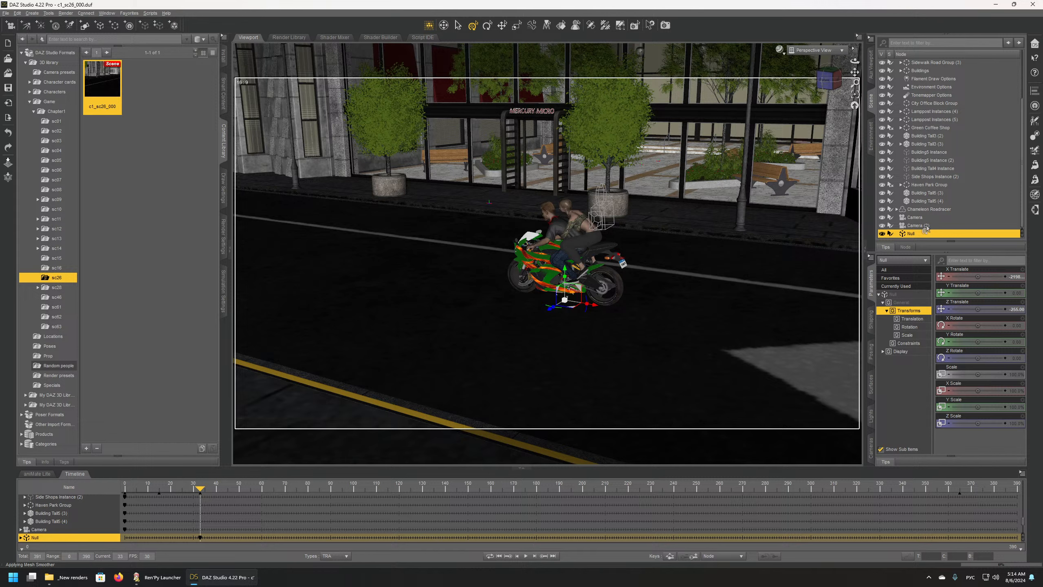
Step: Try to parent only the Chameleon Roadracer motorcycle to the null, and undo the parenting
{"action": "left_click", "coordinate": [929, 210]}
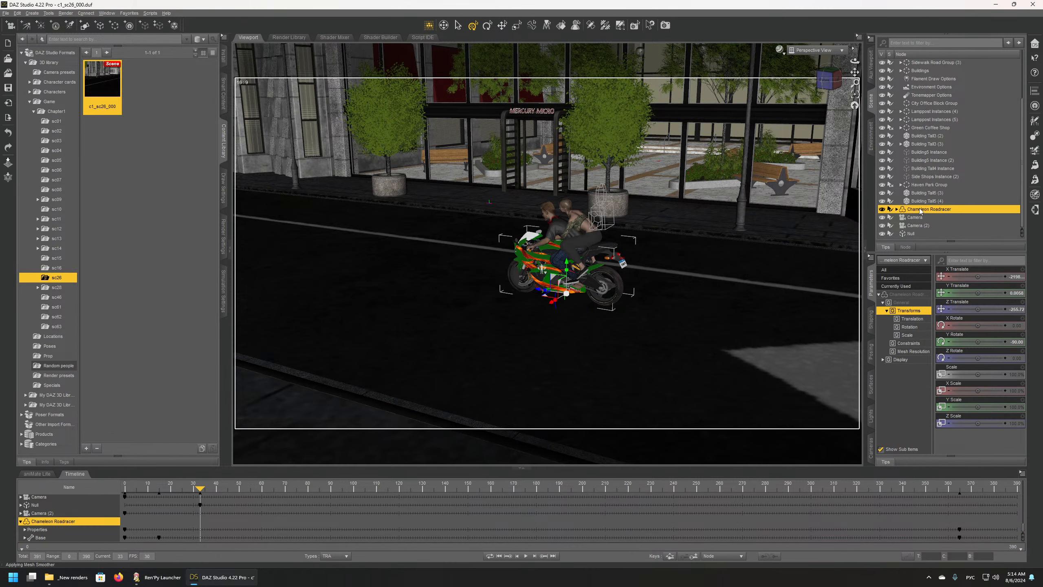
{"action": "left_click_drag", "start_coordinate": [919, 208], "coordinate": [912, 234]}
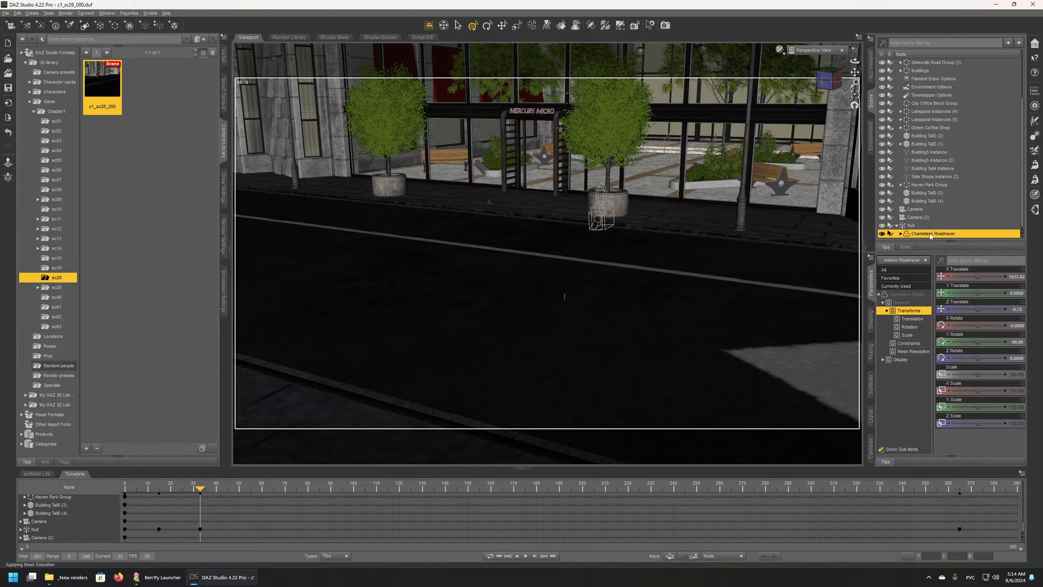
{"action": "key", "text": "ctrl+z"}
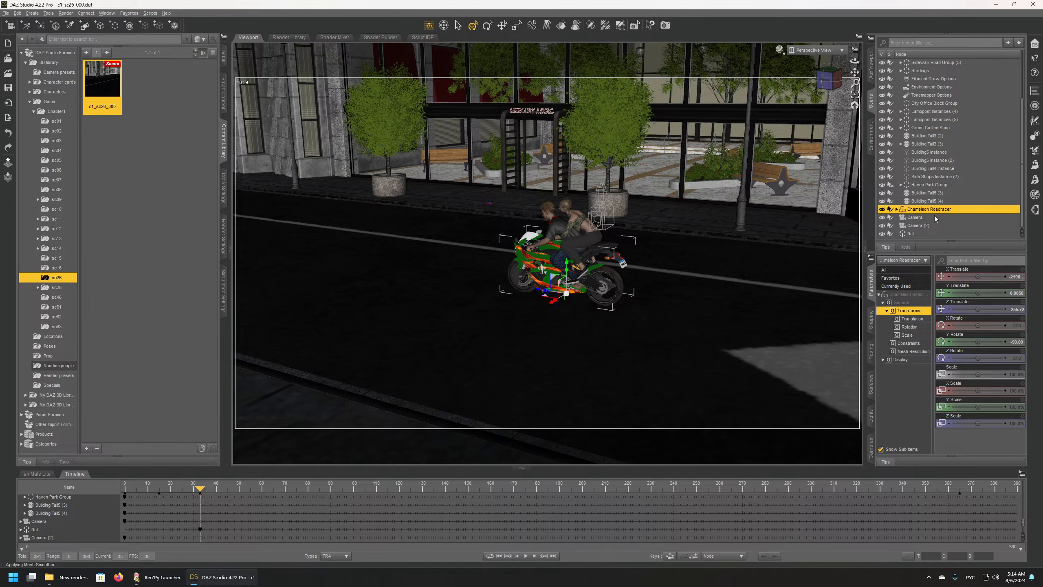
Step: Delete the null from the scene
{"action": "left_click", "coordinate": [916, 225]}
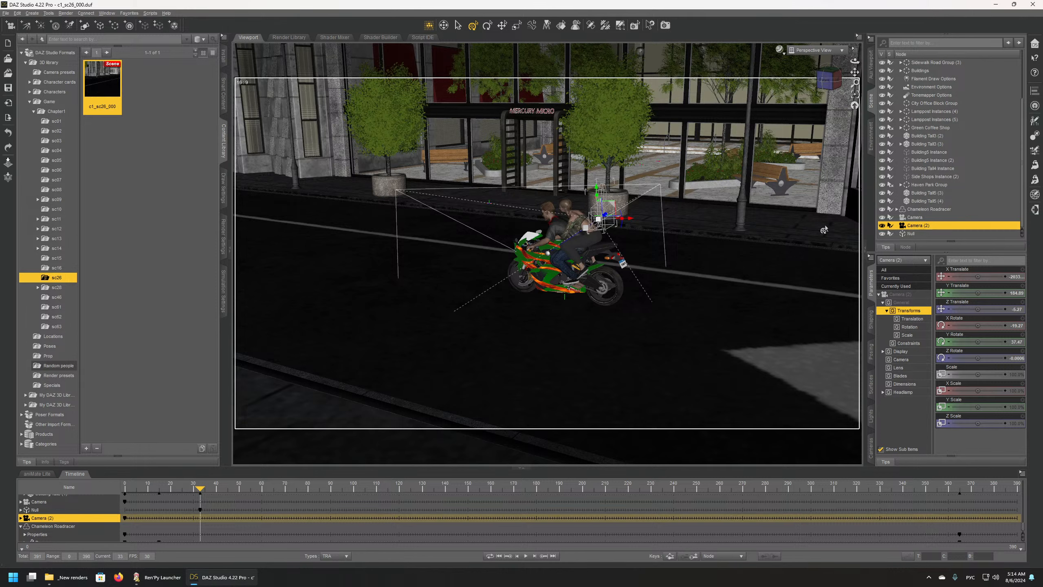
{"action": "left_click", "coordinate": [910, 233]}
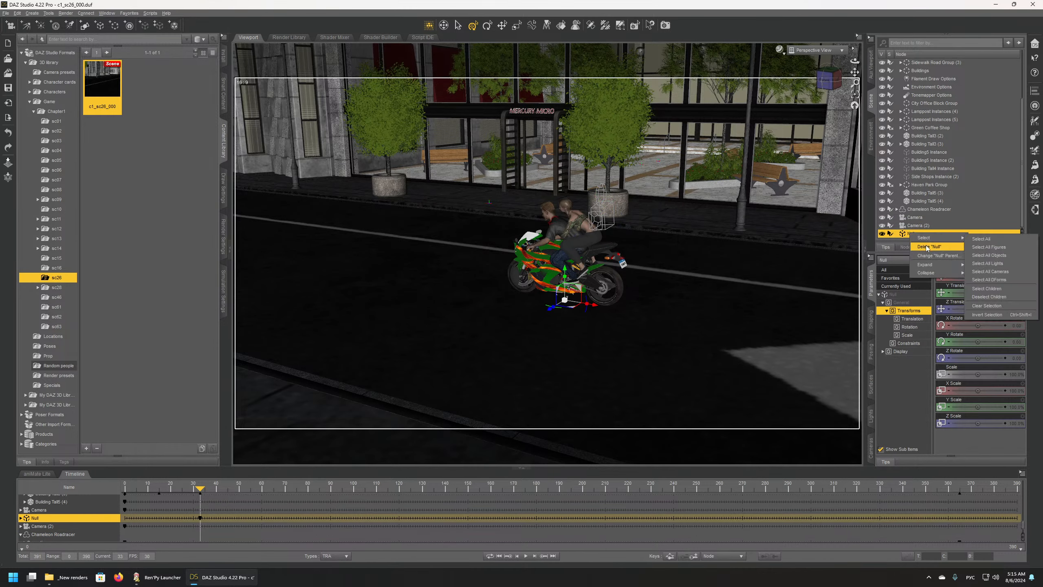
{"action": "key", "text": "Delete"}
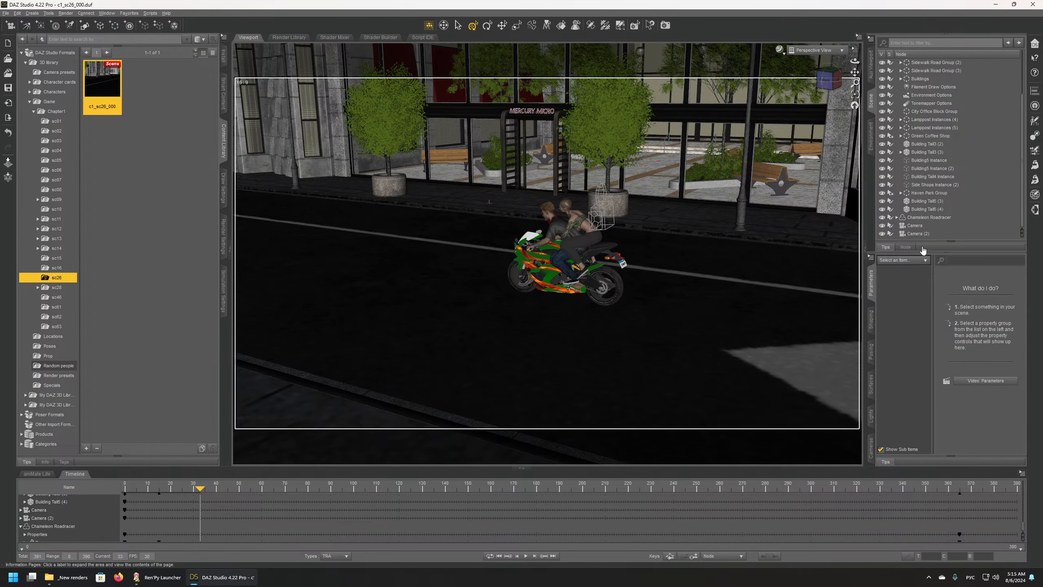
Step: Parent Camera (2) directly to the Chameleon Roadracer motorcycle
{"action": "left_click", "coordinate": [920, 218]}
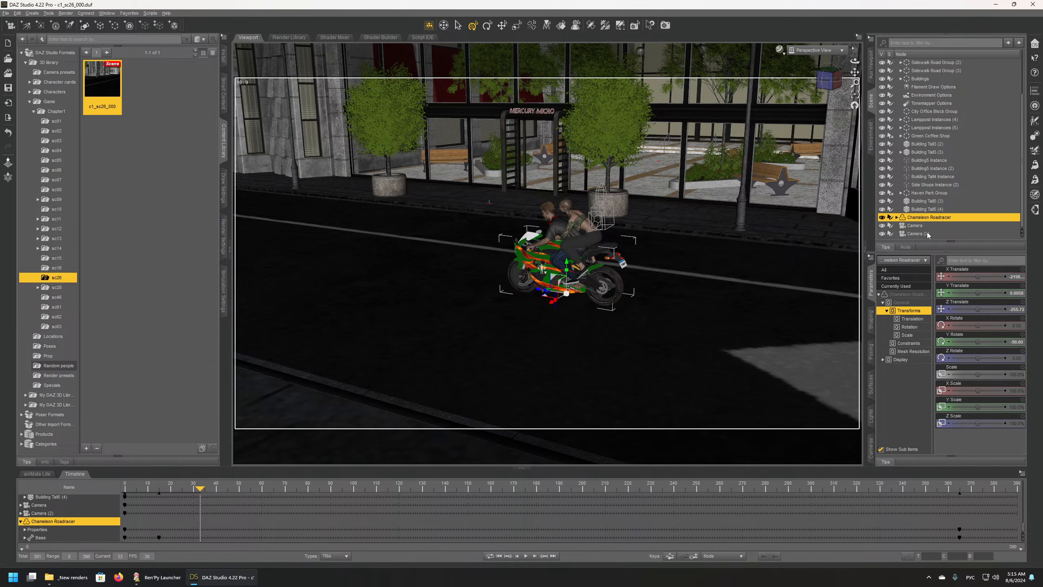
{"action": "left_click", "coordinate": [924, 234]}
{"action": "left_click_drag", "start_coordinate": [911, 236], "coordinate": [935, 218]}
Step: Examine where Camera (2) sits relative to the motorcycle, both through the camera itself and in the Perspective View
{"action": "left_click", "coordinate": [816, 50]}
{"action": "left_click", "coordinate": [806, 127]}
{"action": "left_click", "coordinate": [813, 50]}
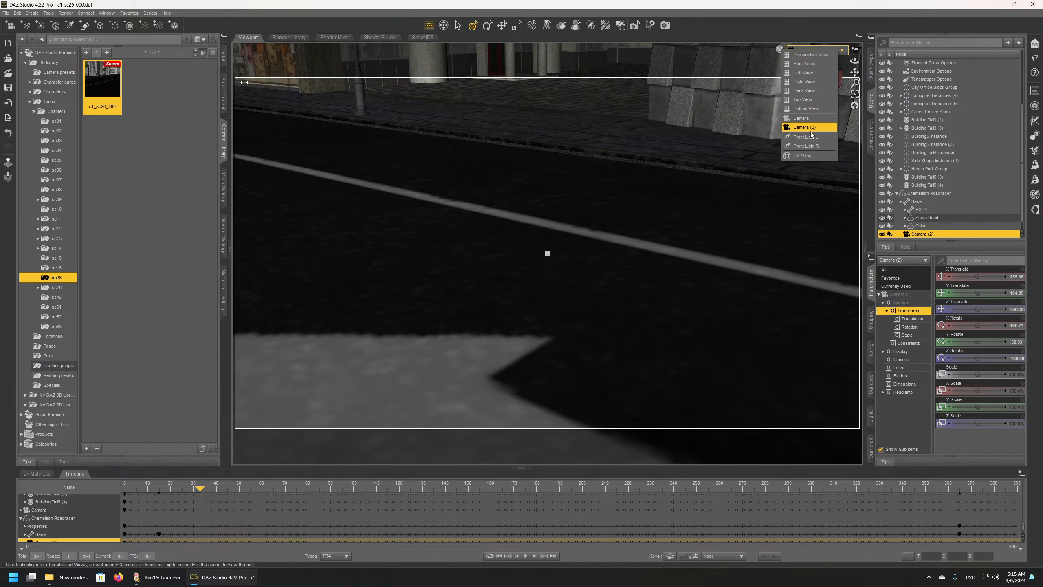
{"action": "left_click", "coordinate": [811, 55]}
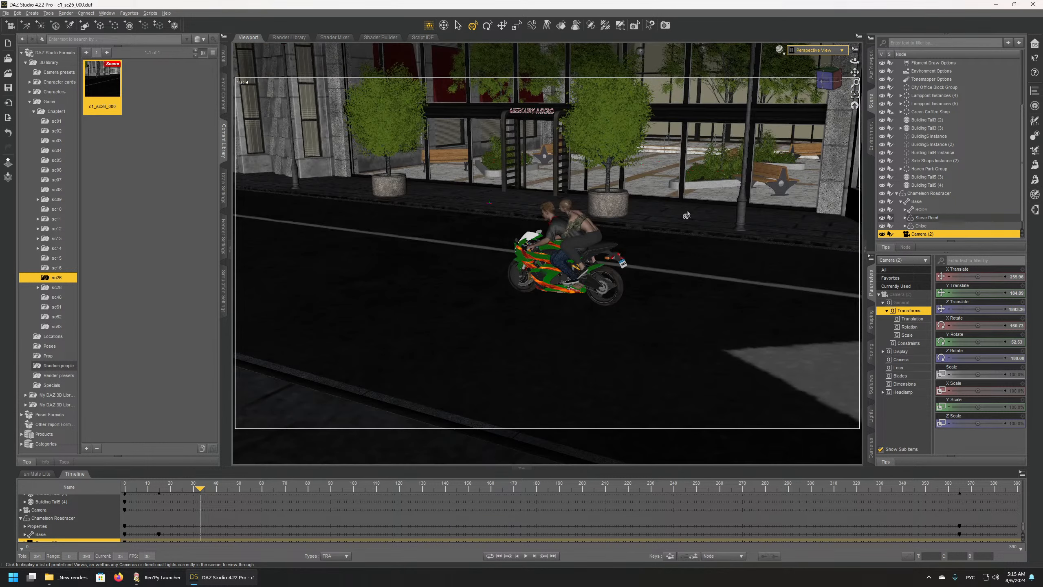
{"action": "scroll", "coordinate": [688, 217], "scroll_direction": "down", "scroll_amount": 3}
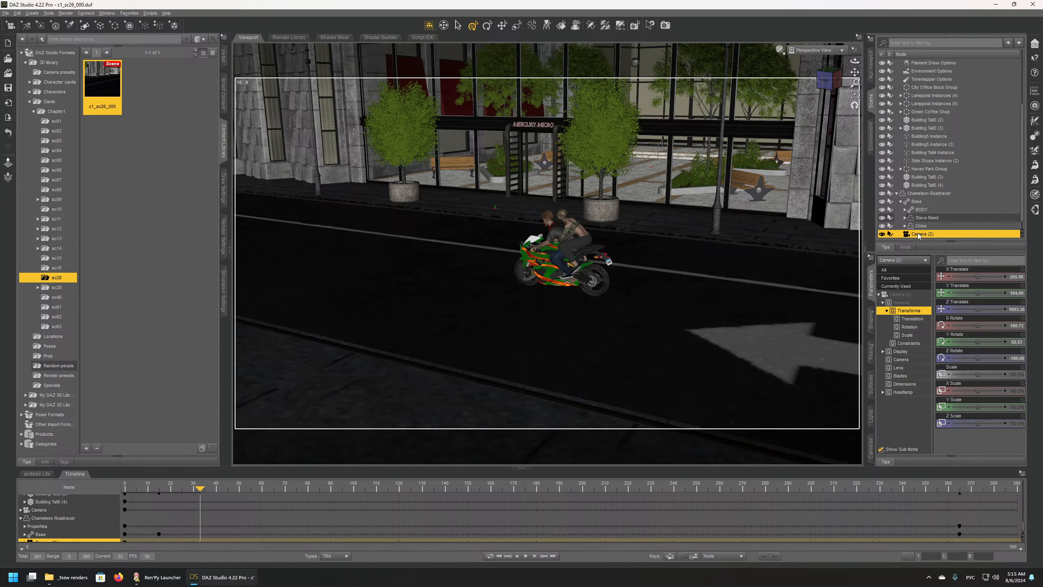
{"action": "left_click", "coordinate": [925, 193], "text": "ctrl"}
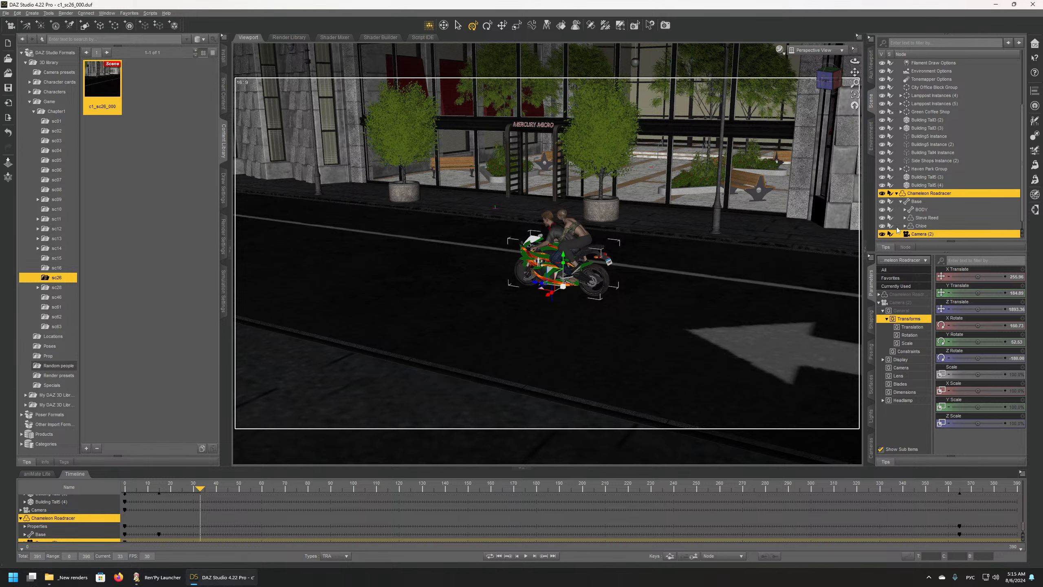
{"action": "key", "text": "ctrl+f"}
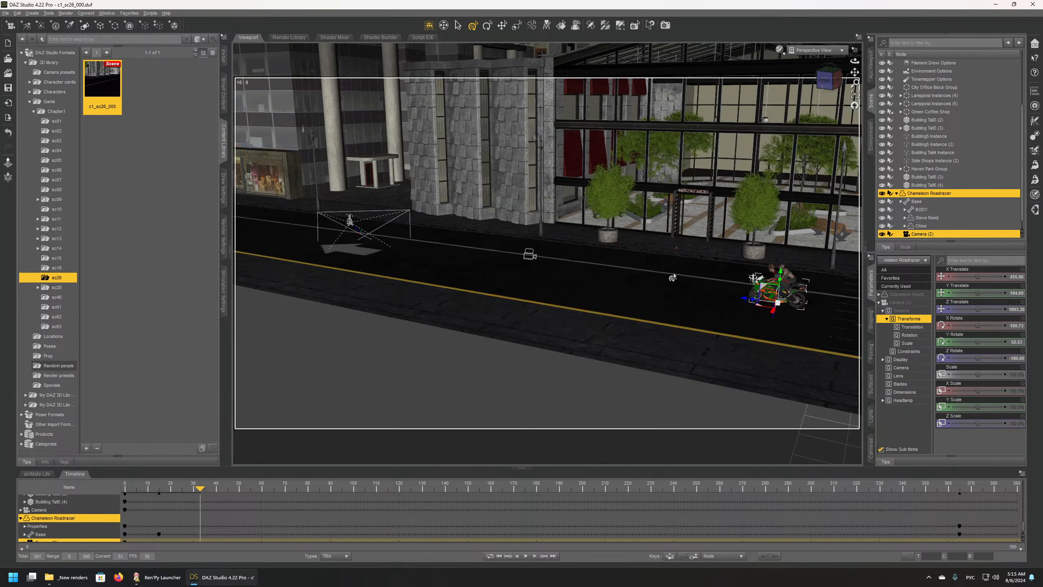
{"action": "left_click_drag", "start_coordinate": [519, 280], "coordinate": [540, 270], "text": "alt"}
{"action": "right_click_drag", "start_coordinate": [469, 275], "coordinate": [501, 280], "text": "alt"}
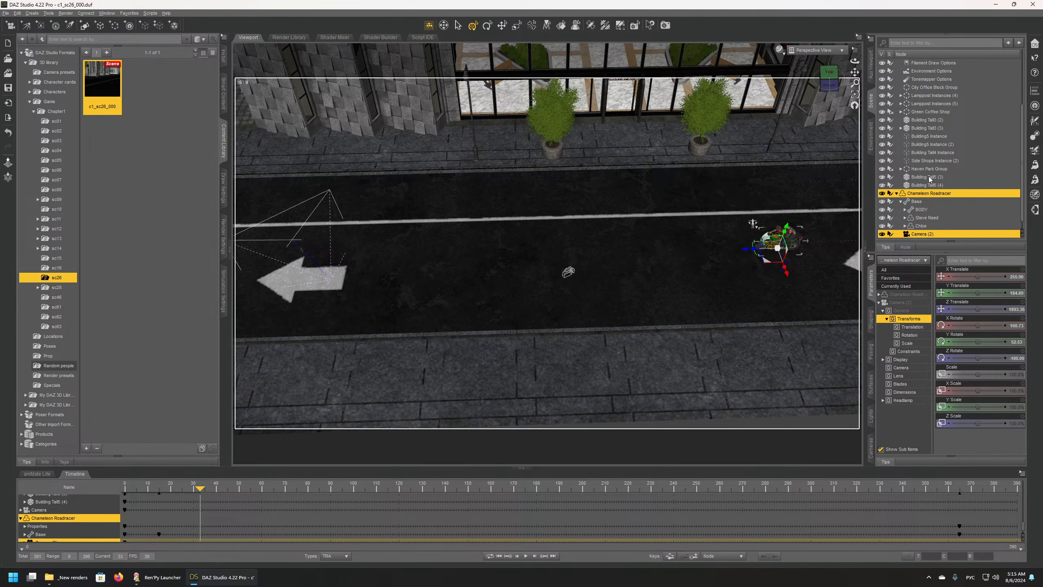
{"action": "left_click", "coordinate": [919, 234]}
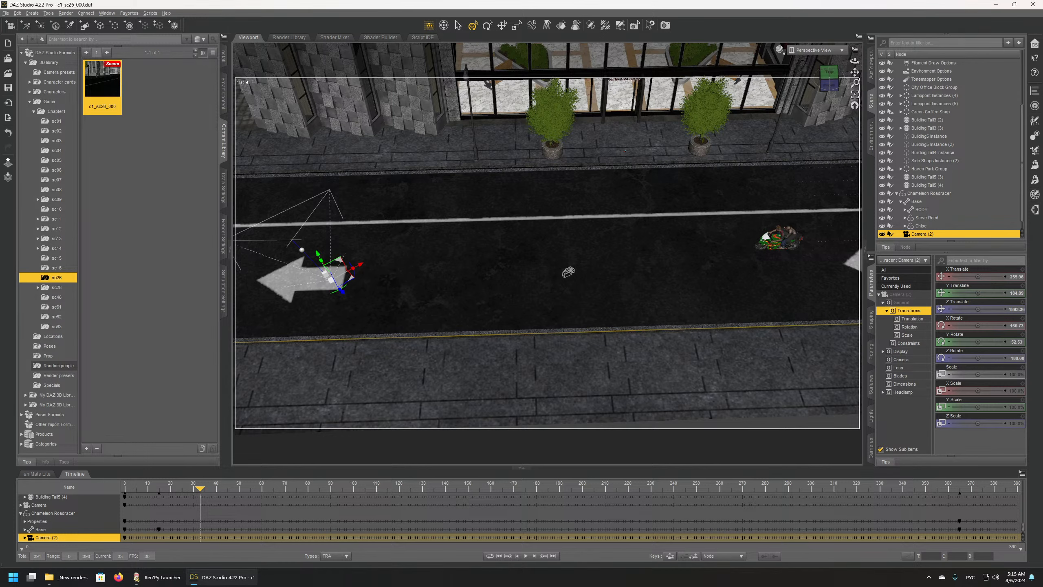
{"action": "left_click_drag", "start_coordinate": [568, 272], "coordinate": [415, 267], "text": "alt"}
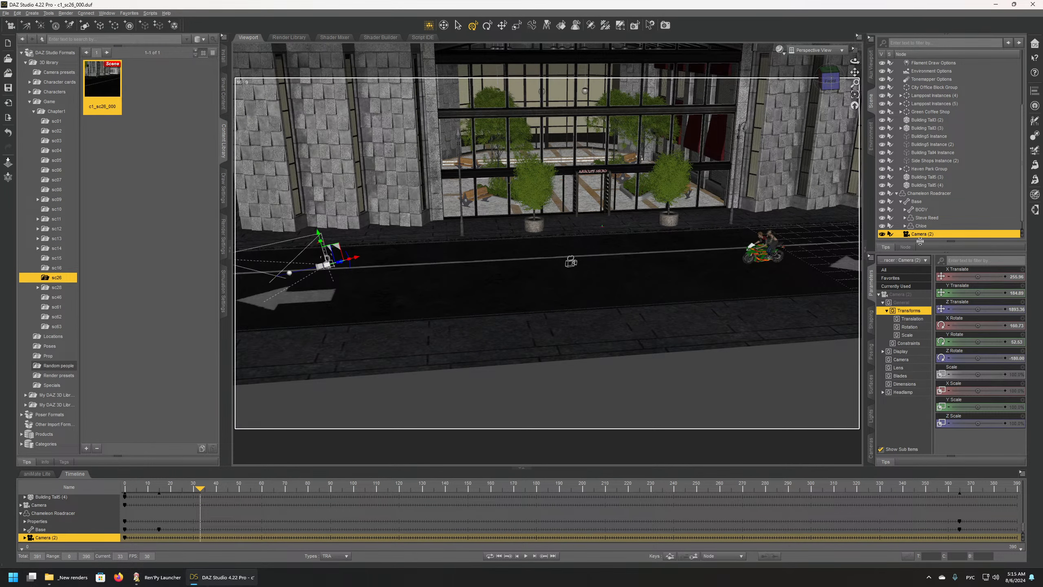
Step: Set both the X Translate and Z Translate of Camera (2) to 0
{"action": "left_click", "coordinate": [1016, 278]}
{"action": "type", "text": "0"}
{"action": "key", "text": "Return"}
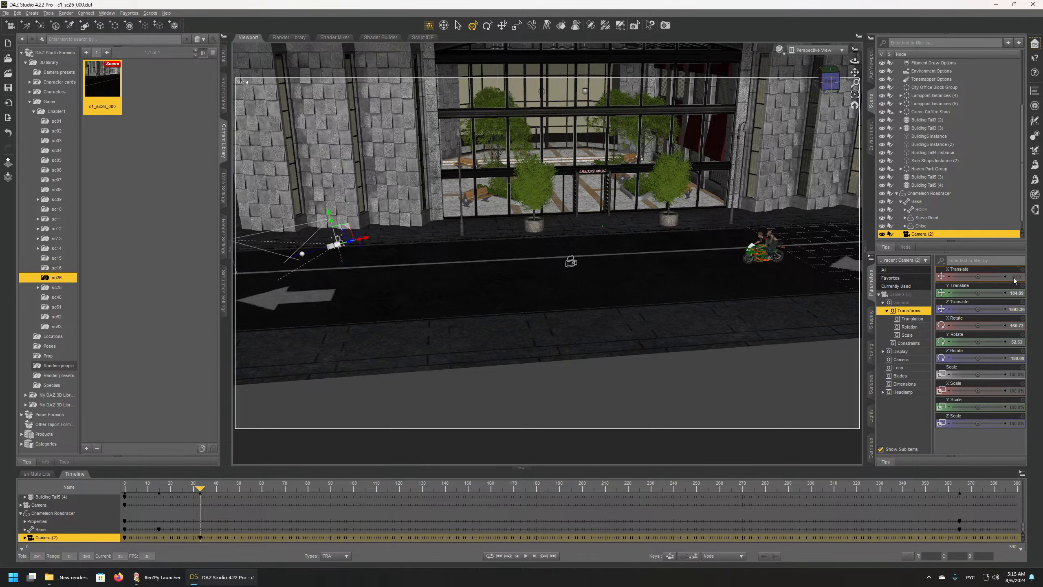
{"action": "left_click", "coordinate": [1012, 310]}
{"action": "type", "text": "0"}
{"action": "key", "text": "Return"}
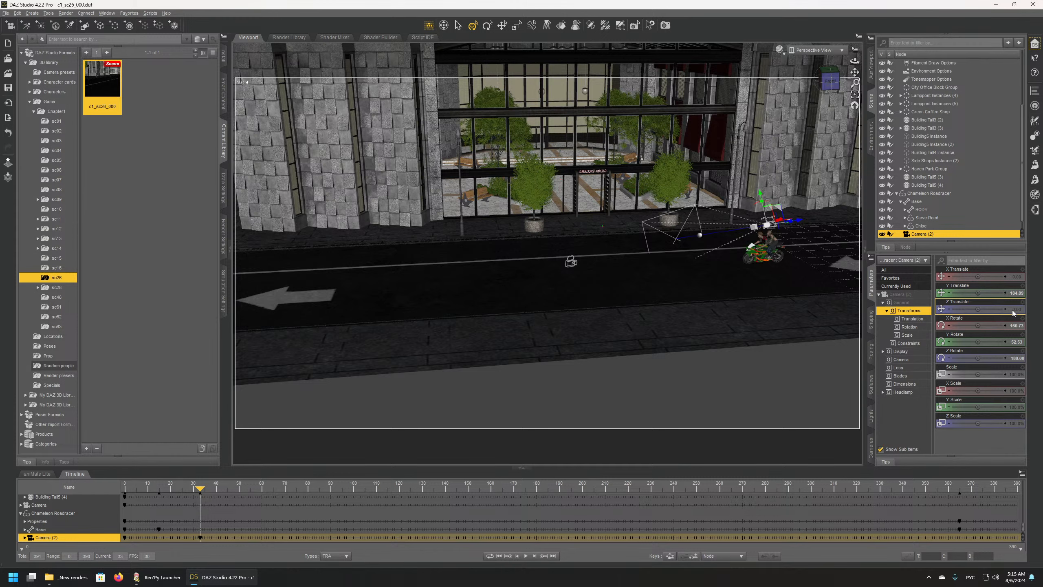
Step: Look through Camera (2) and pull it back and down until the motorcycle and both riders come into the frame
{"action": "left_click", "coordinate": [841, 50]}
{"action": "left_click", "coordinate": [832, 128]}
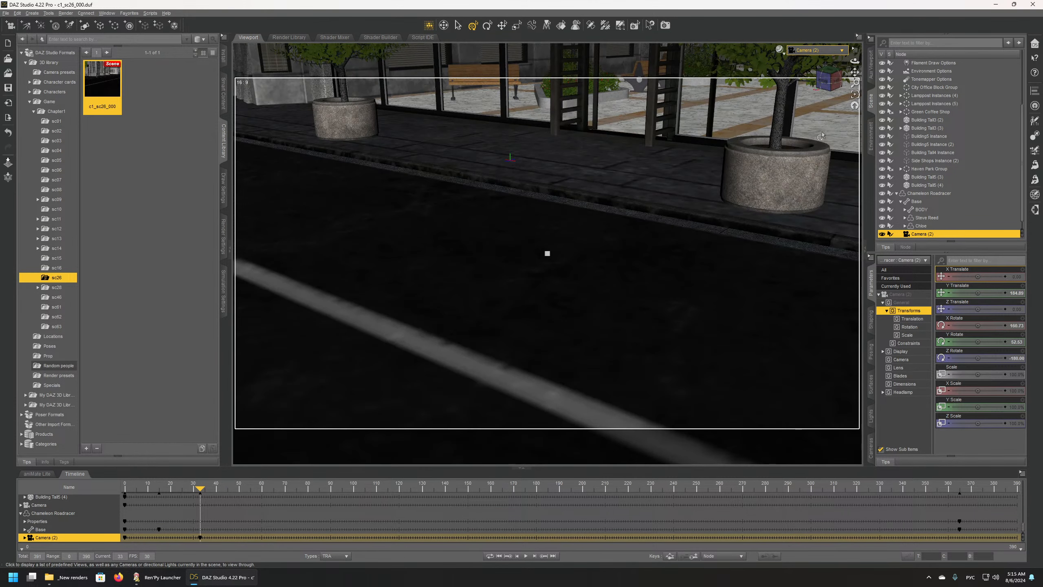
{"action": "scroll", "coordinate": [611, 240], "scroll_direction": "down", "scroll_amount": 8}
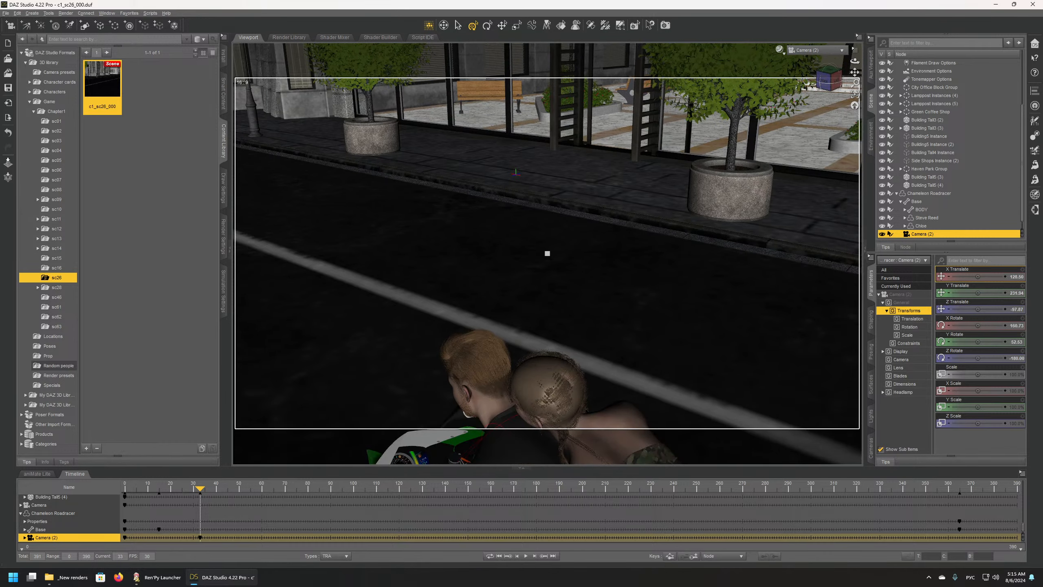
{"action": "middle_click_drag", "start_coordinate": [611, 241], "coordinate": [613, 197]}
{"action": "scroll", "coordinate": [640, 268], "scroll_direction": "down", "scroll_amount": 10}
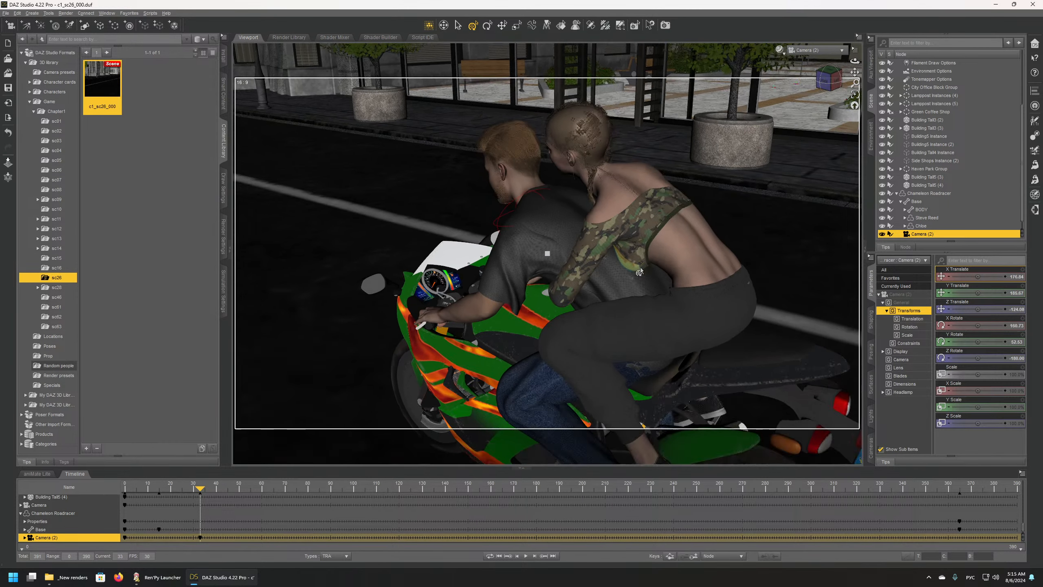
{"action": "middle_click_drag", "start_coordinate": [637, 292], "coordinate": [608, 242]}
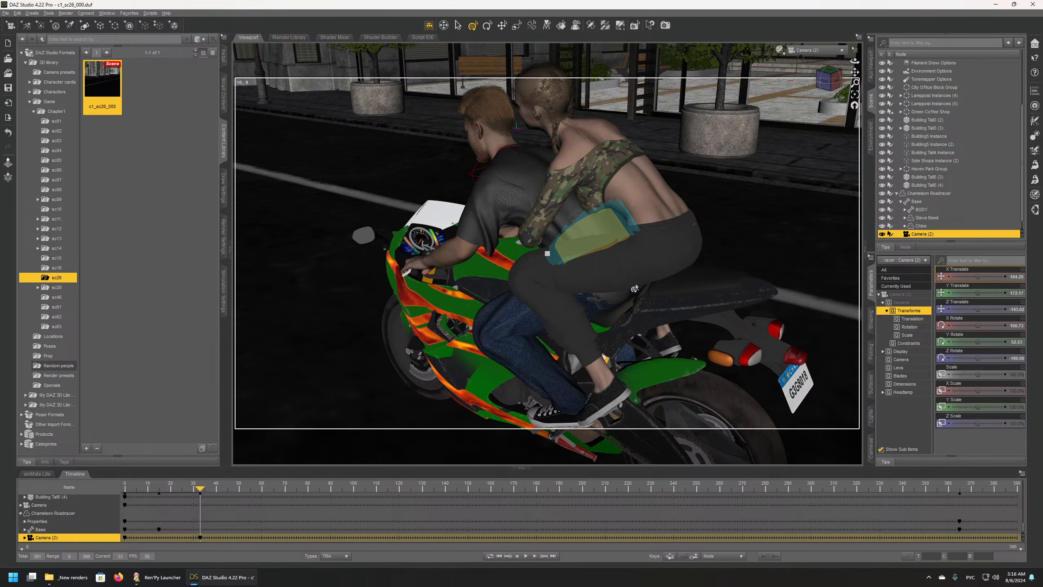
Step: Fine-tune the distance, height and angle of Camera (2) so the whole motorcycle with its riders fits inside the frame
{"action": "scroll", "coordinate": [634, 288], "scroll_direction": "down", "scroll_amount": 2}
{"action": "scroll", "coordinate": [635, 288], "scroll_direction": "down", "scroll_amount": 1}
{"action": "middle_click_drag", "start_coordinate": [634, 288], "coordinate": [625, 193]}
{"action": "scroll", "coordinate": [634, 289], "scroll_direction": "up", "scroll_amount": 4}
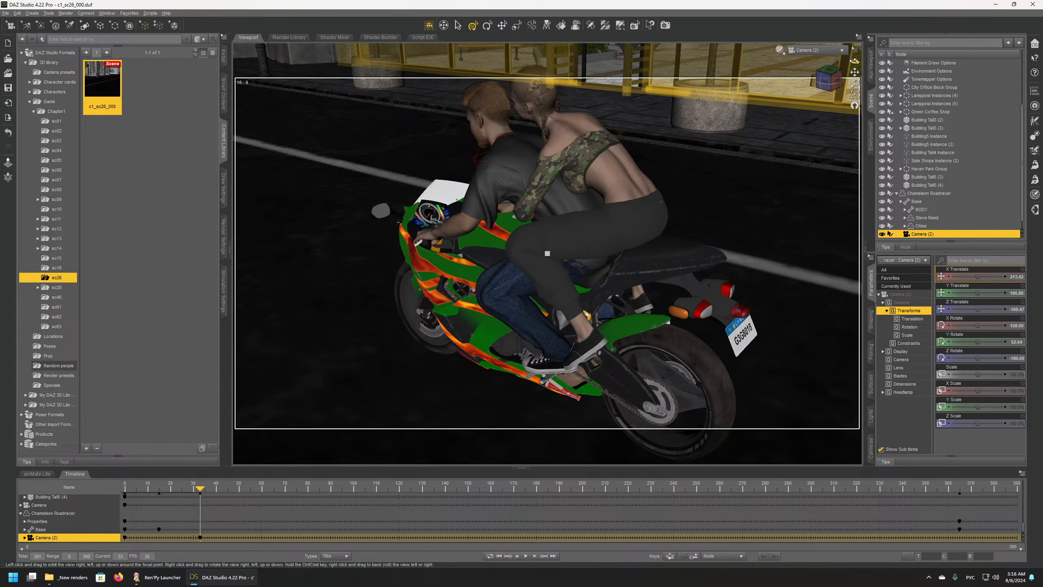
{"action": "left_click_drag", "start_coordinate": [854, 61], "coordinate": [856, 85]}
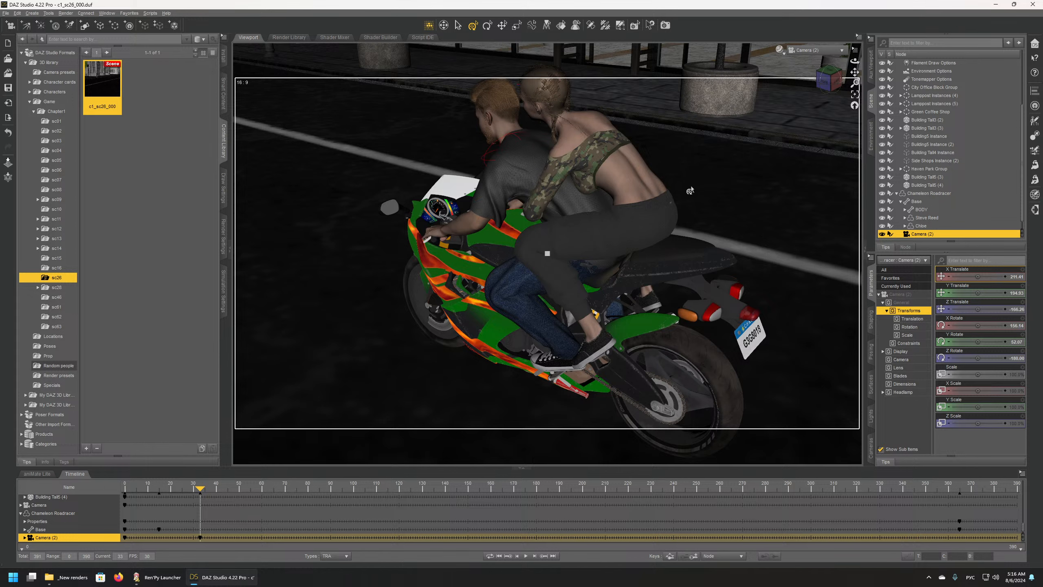
{"action": "scroll", "coordinate": [696, 177], "scroll_direction": "down", "scroll_amount": 5}
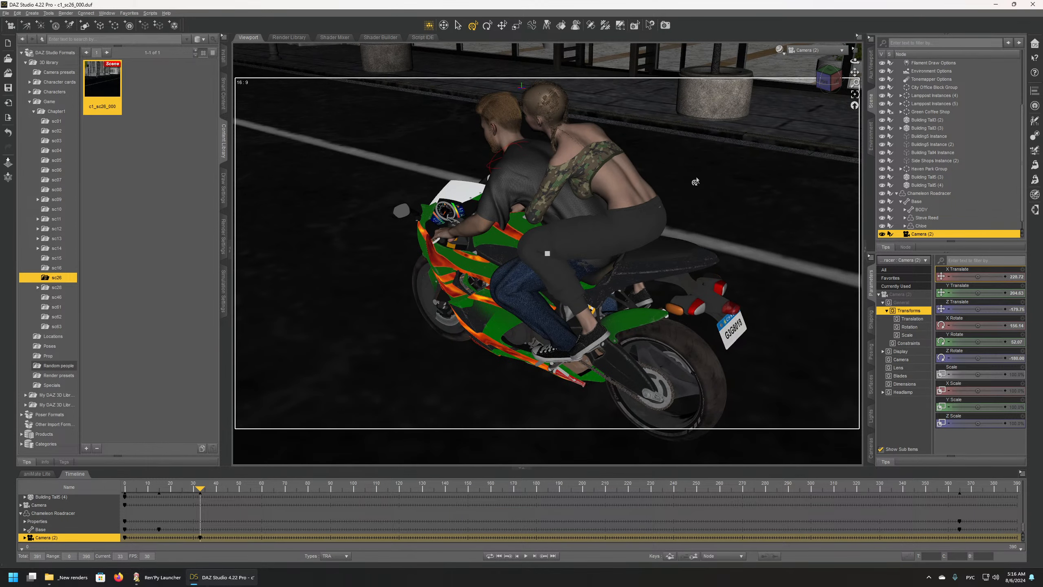
{"action": "scroll", "coordinate": [695, 184], "scroll_direction": "up", "scroll_amount": 3}
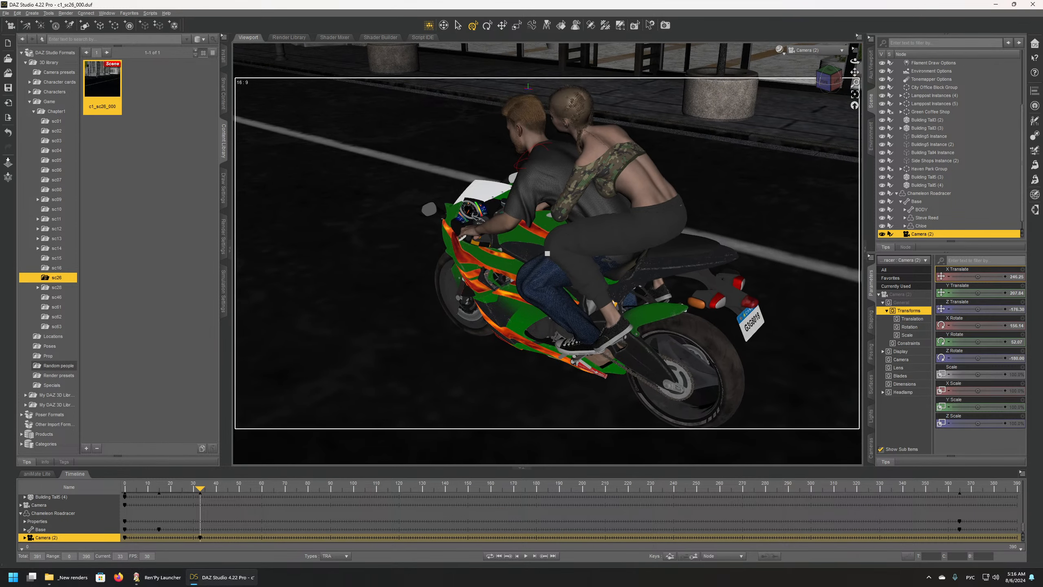
{"action": "middle_click_drag", "start_coordinate": [696, 184], "coordinate": [711, 186]}
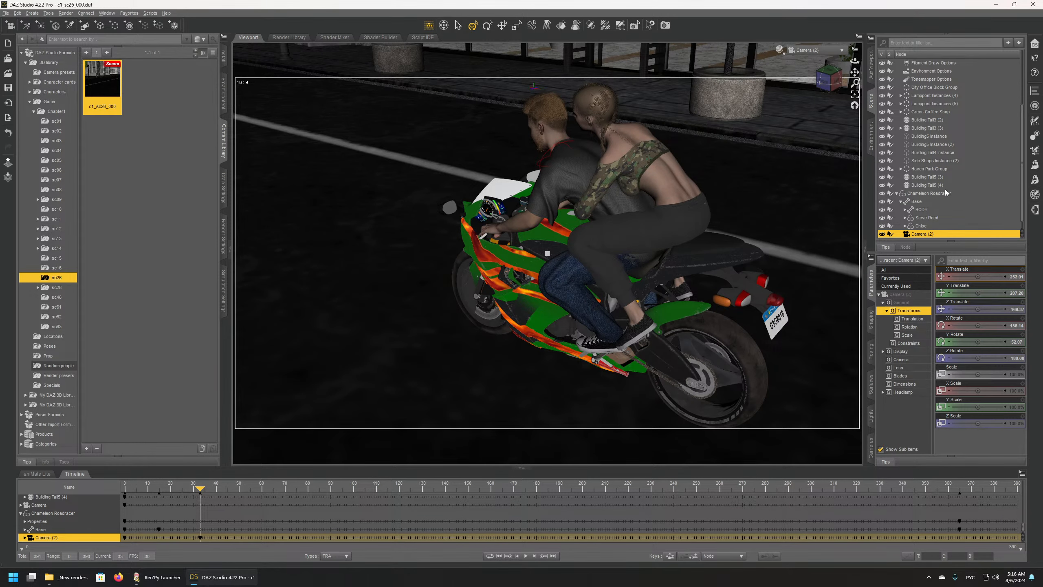
Step: Try moving the Chameleon Roadracer along the road to test whether Camera (2) travels with it, and undo the move
{"action": "left_click", "coordinate": [929, 193]}
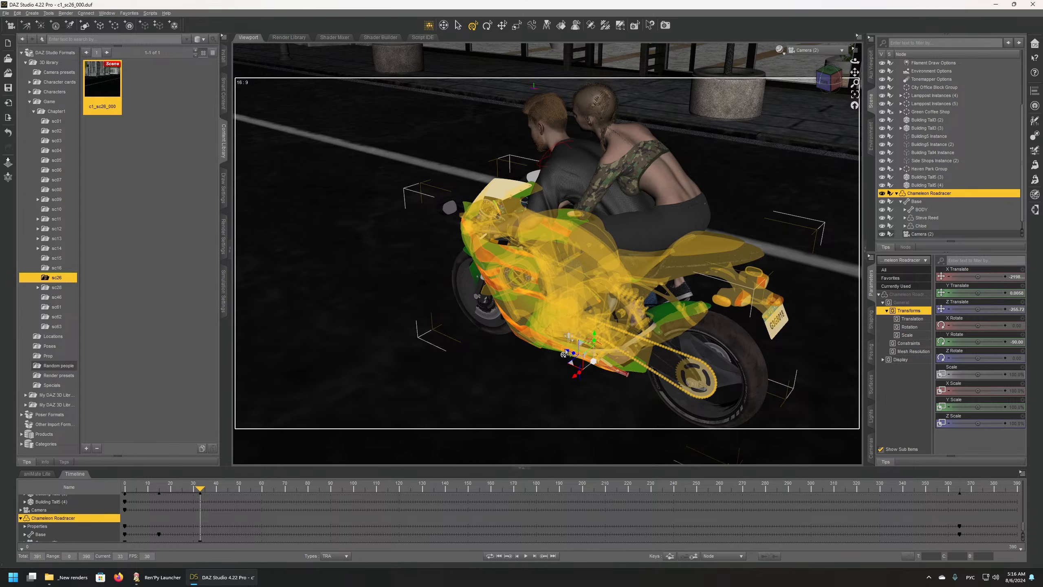
{"action": "left_click_drag", "start_coordinate": [566, 356], "coordinate": [303, 216]}
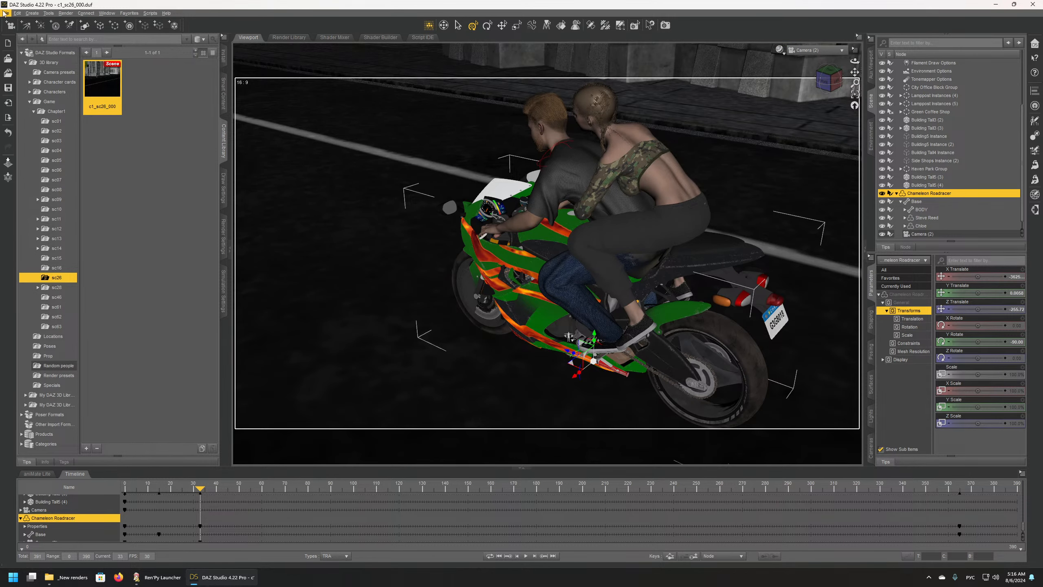
{"action": "left_click", "coordinate": [17, 13]}
{"action": "left_click", "coordinate": [28, 24]}
{"action": "left_click", "coordinate": [16, 13]}
{"action": "left_click", "coordinate": [15, 13]}
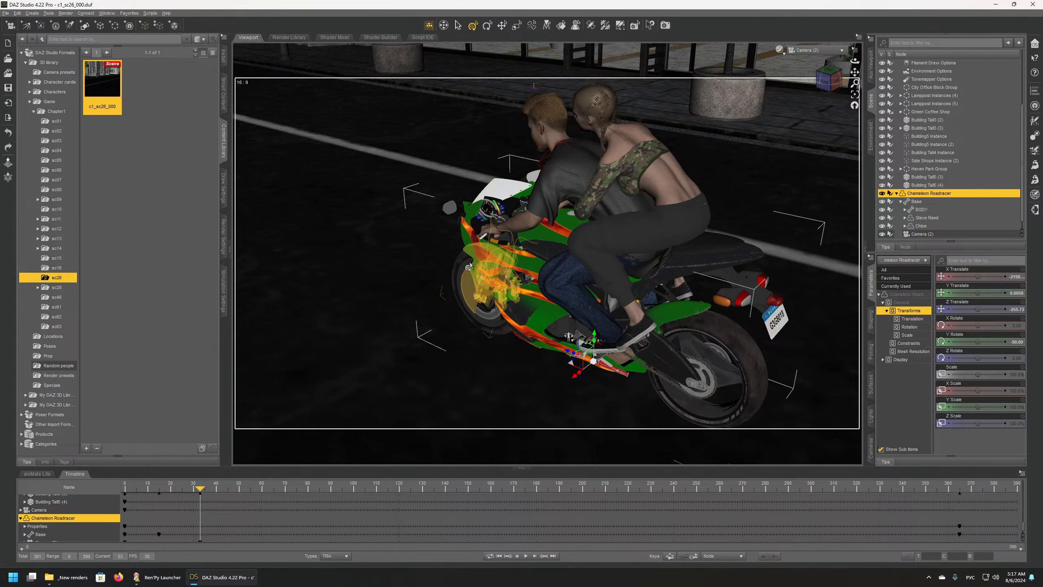
Step: Save the scene, and scrub the timeline between about frames 20 and 34 to check how Camera (2) follows the motorcycle
{"action": "left_click", "coordinate": [2, 13]}
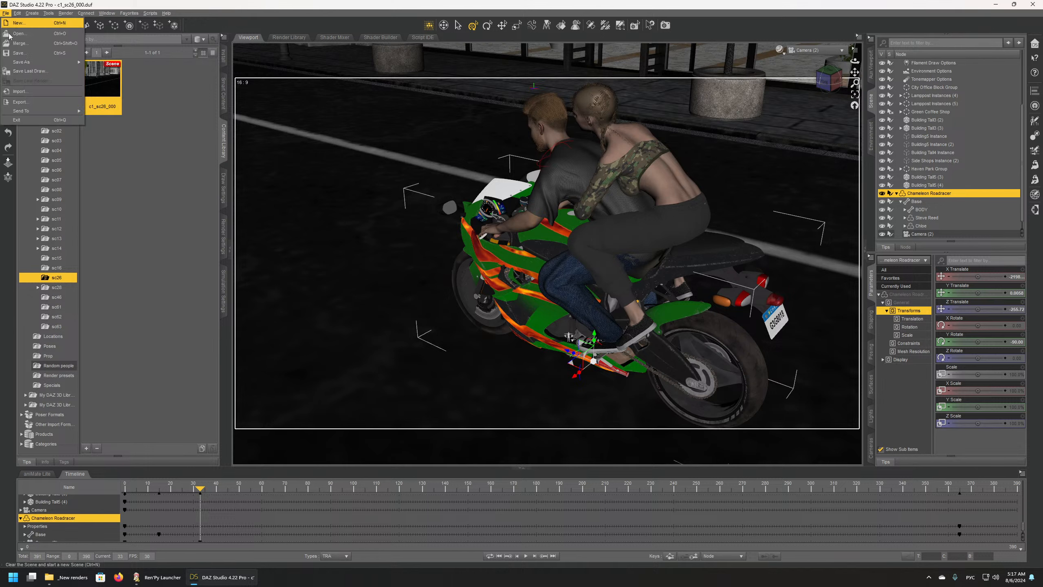
{"action": "left_click", "coordinate": [28, 54]}
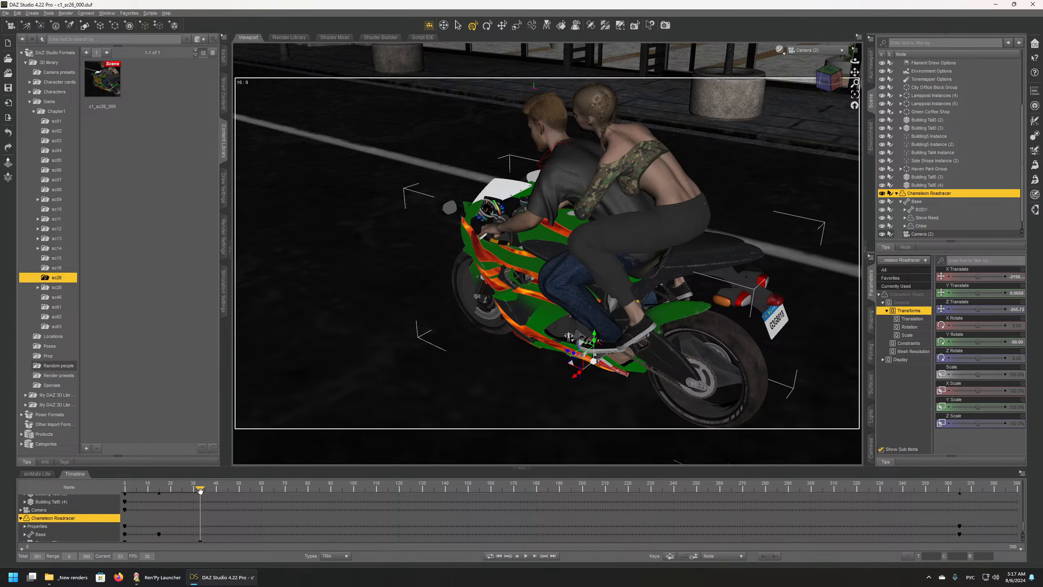
{"action": "left_click_drag", "start_coordinate": [198, 490], "coordinate": [159, 490]}
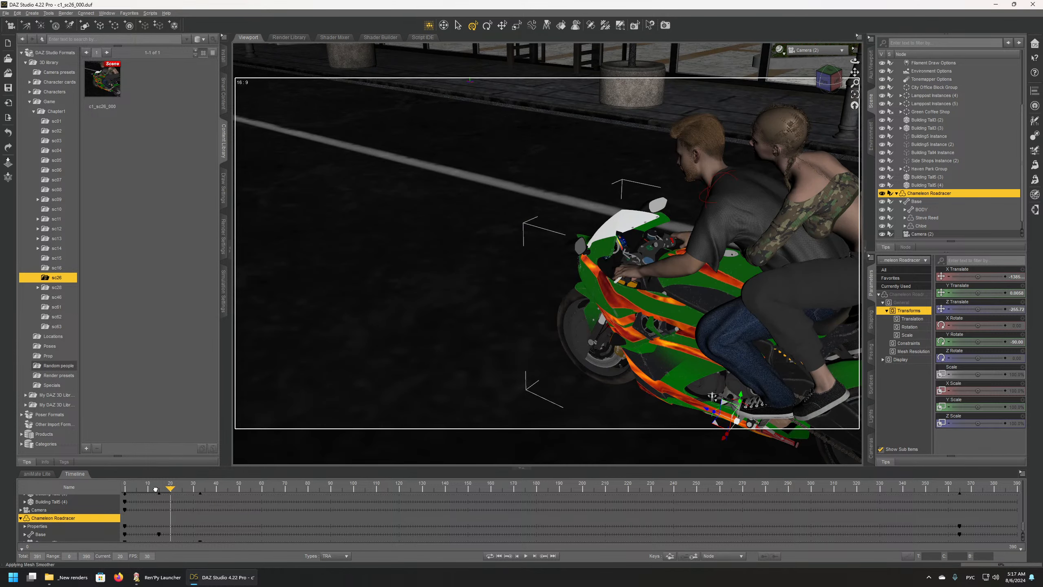
{"action": "mouse_move", "coordinate": [179, 489]}
{"action": "left_mouse_down"}
{"action": "mouse_move", "coordinate": [338, 495]}
{"action": "mouse_move", "coordinate": [199, 489]}
{"action": "left_mouse_up"}
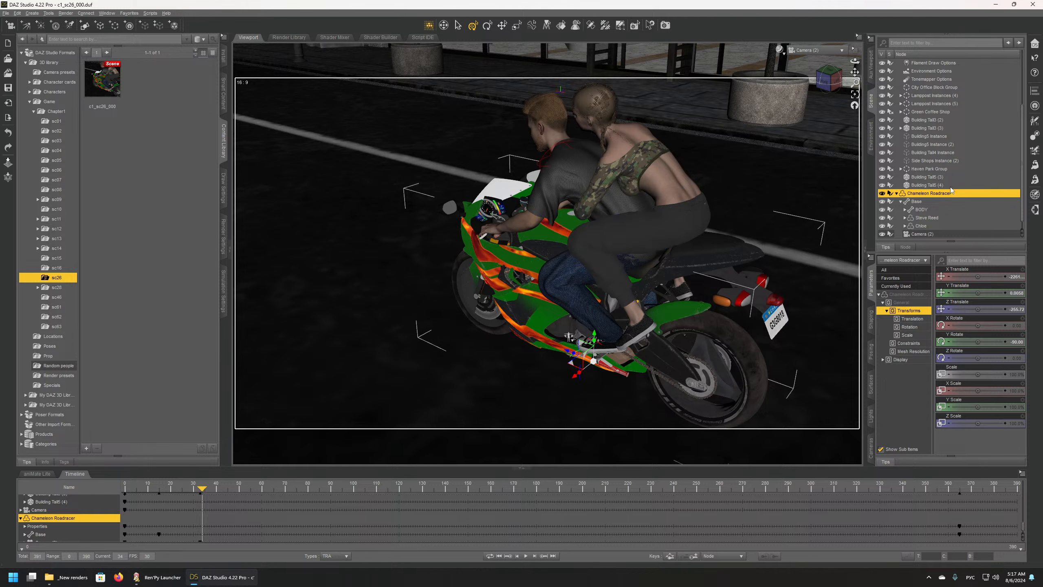
Step: Move the second Camera (2) keyframe to about frame 4 and put the playhead at about frame 36 to check the framing
{"action": "scroll", "coordinate": [950, 187], "scroll_direction": "down", "scroll_amount": 1}
{"action": "left_click", "coordinate": [920, 226]}
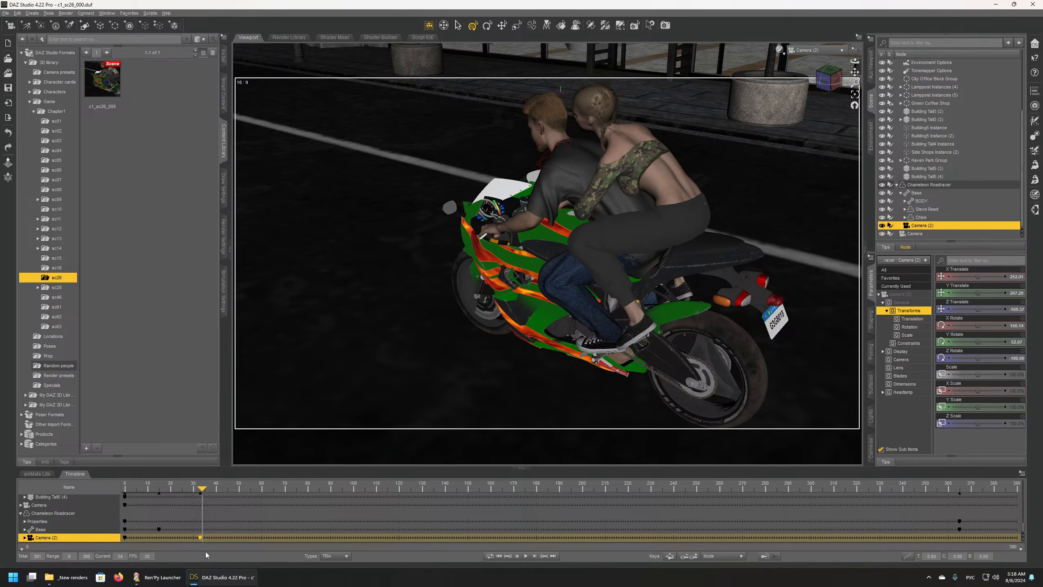
{"action": "left_click", "coordinate": [200, 538]}
{"action": "left_click_drag", "start_coordinate": [200, 542], "coordinate": [140, 545]}
{"action": "mouse_move", "coordinate": [202, 489]}
{"action": "left_mouse_down"}
{"action": "mouse_move", "coordinate": [132, 492]}
{"action": "mouse_move", "coordinate": [247, 506]}
{"action": "mouse_move", "coordinate": [202, 504]}
{"action": "left_mouse_up"}
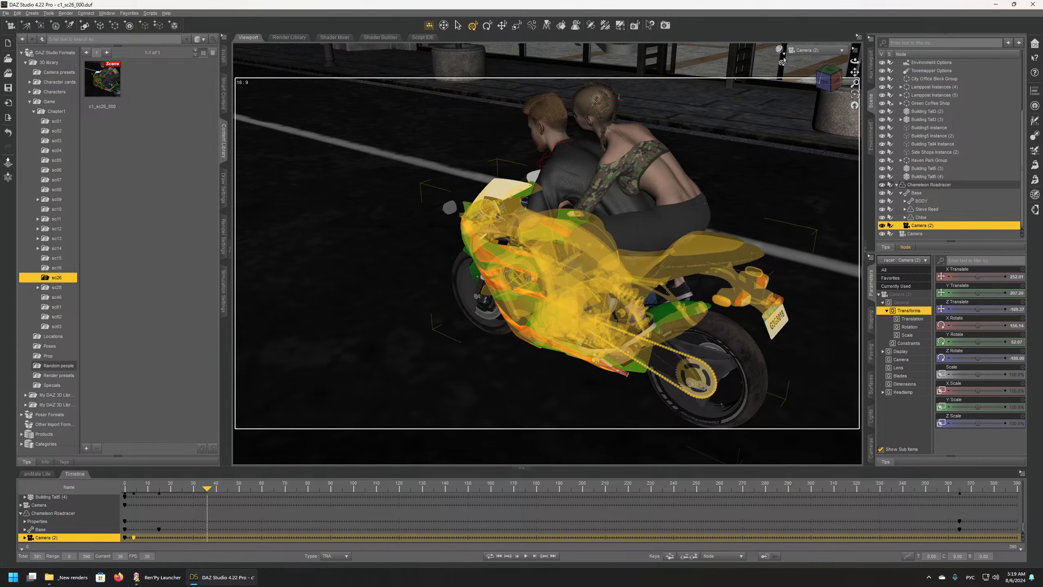
Step: View the scene through the first Camera and scrub from about frame 36 to 45 to check the motorcycle passing by
{"action": "left_click", "coordinate": [816, 51]}
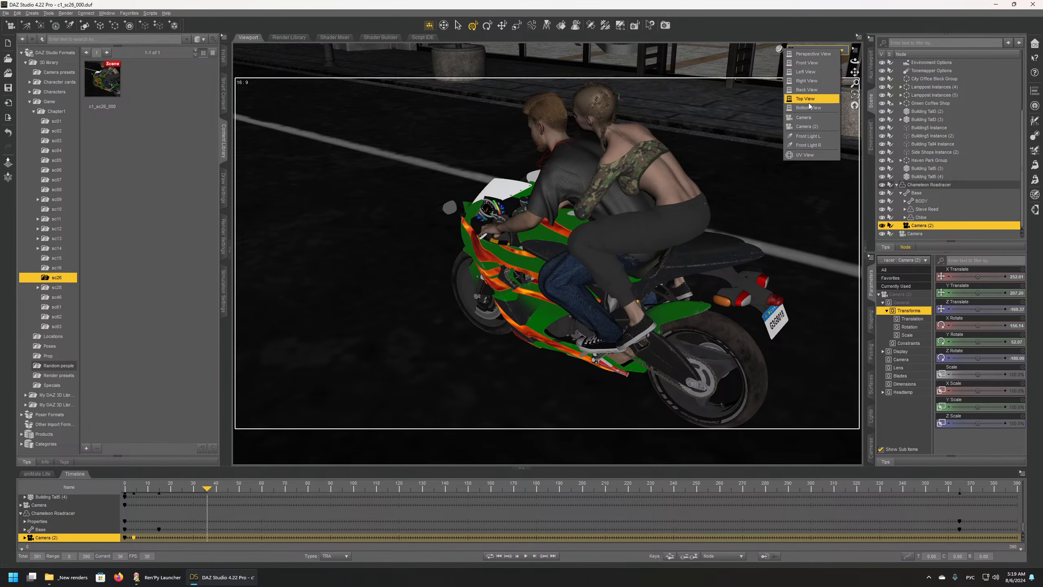
{"action": "left_click", "coordinate": [805, 120]}
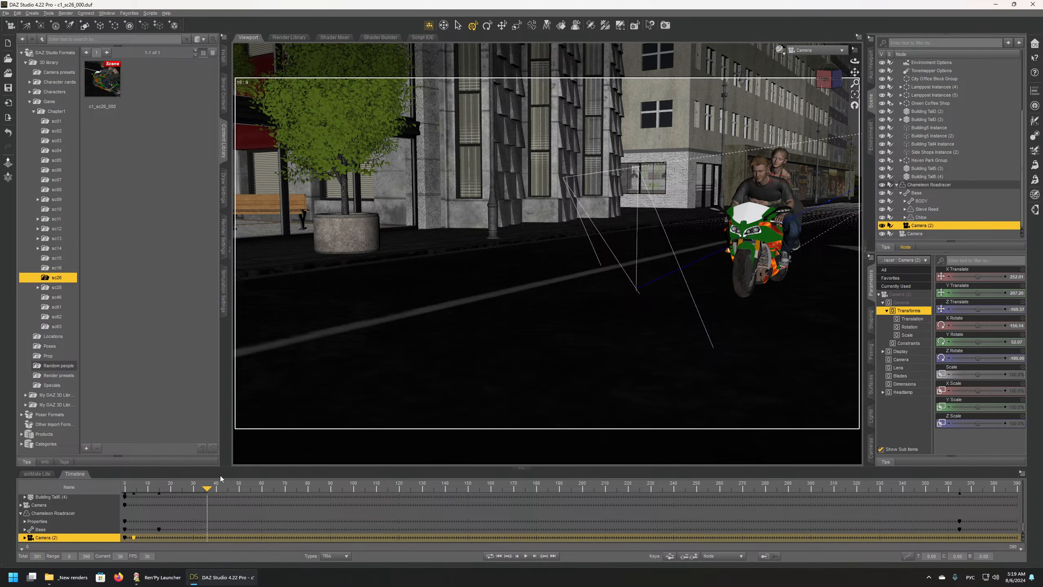
{"action": "left_click_drag", "start_coordinate": [207, 488], "coordinate": [222, 485]}
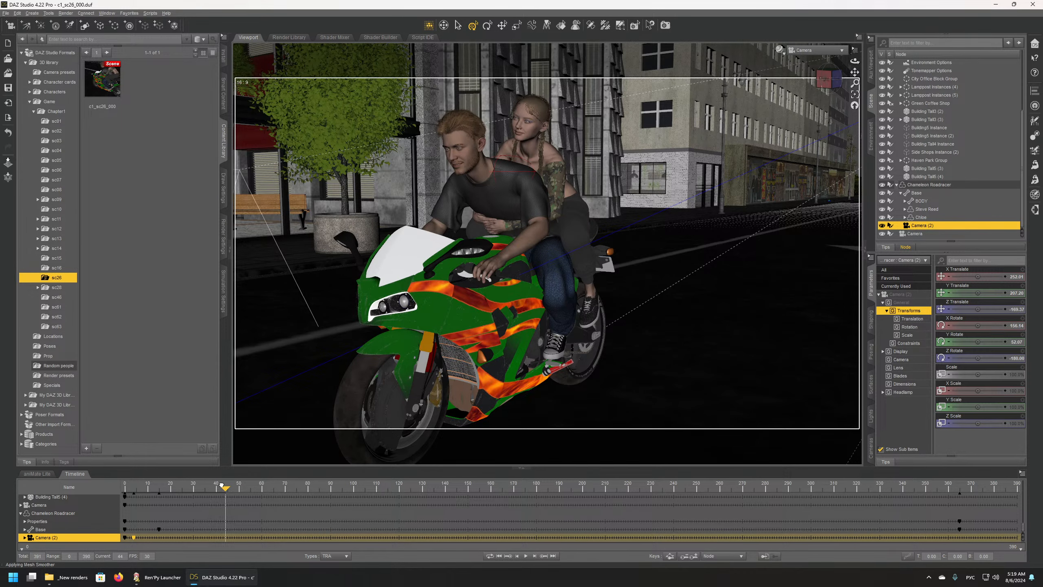
{"action": "left_click_drag", "start_coordinate": [224, 485], "coordinate": [225, 485]}
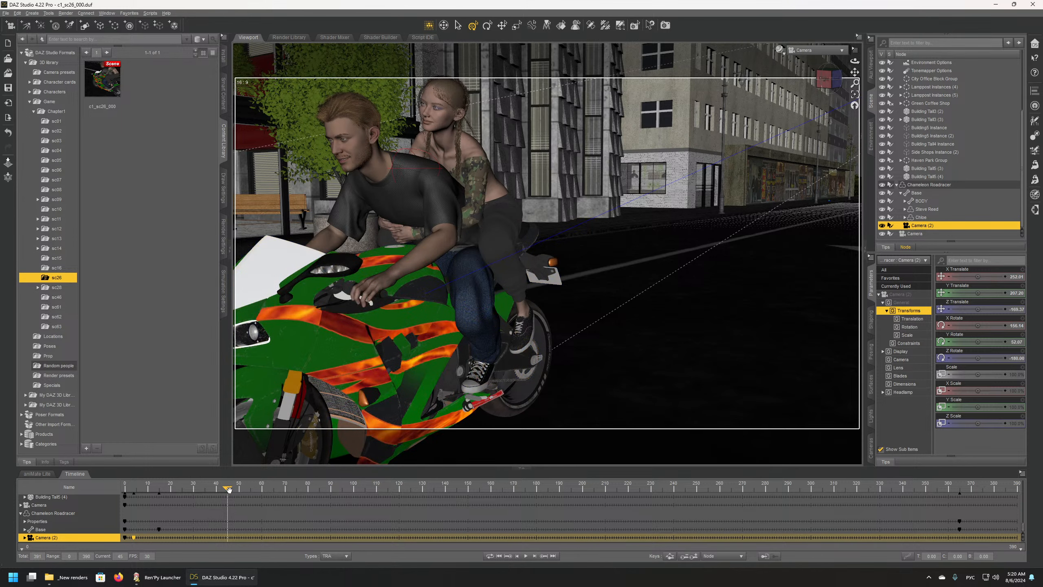
Step: Return the playhead to about frame 4 and frame the Chameleon Roadracer in the Perspective View
{"action": "left_click_drag", "start_coordinate": [201, 492], "coordinate": [134, 490]}
{"action": "left_click", "coordinate": [818, 51]}
{"action": "left_click", "coordinate": [816, 77]}
{"action": "middle_click_drag", "start_coordinate": [715, 259], "coordinate": [706, 266]}
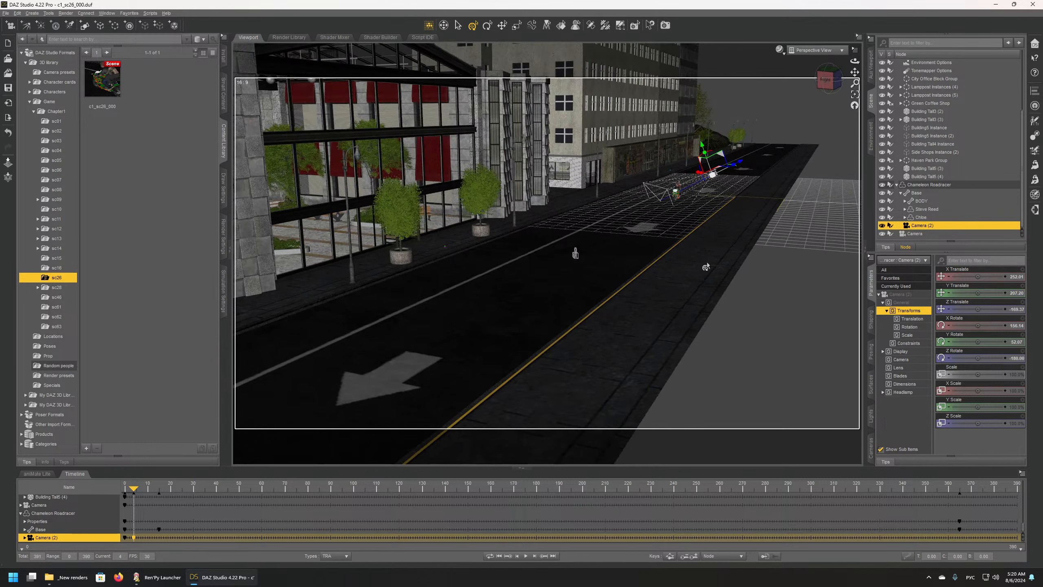
{"action": "left_click", "coordinate": [936, 186]}
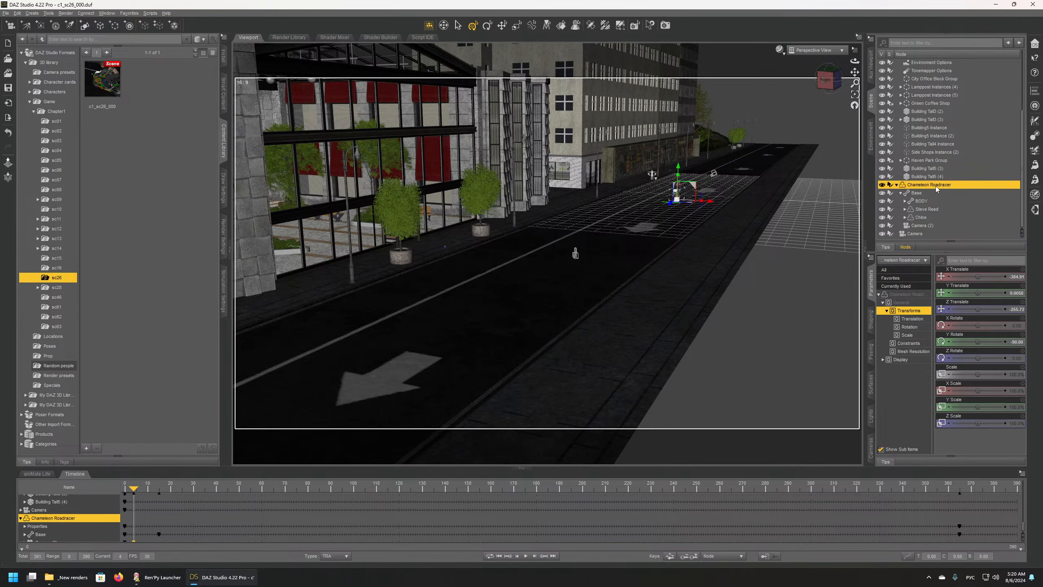
{"action": "key", "text": "ctrl+f"}
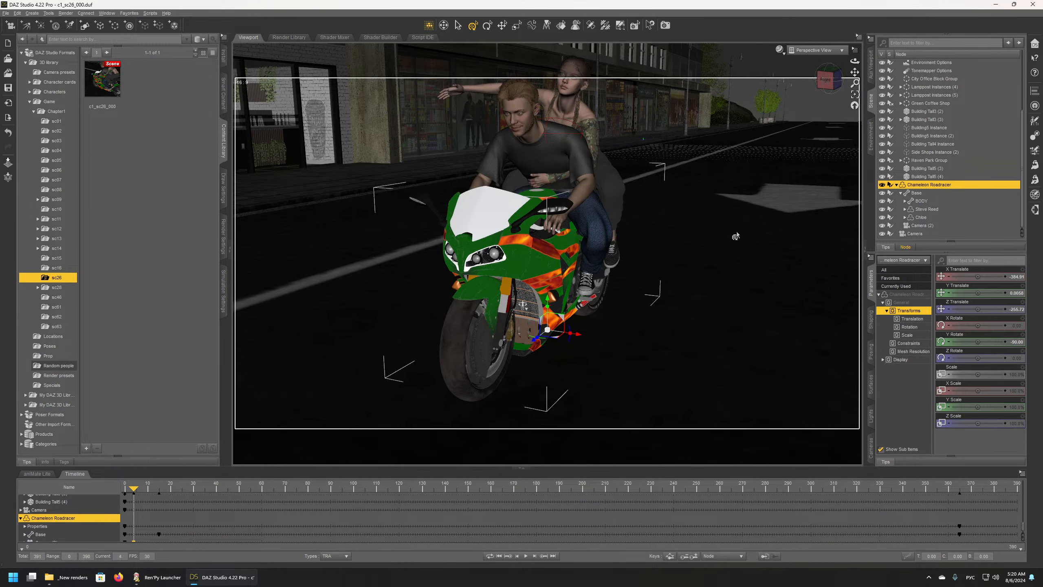
Step: Adjust the perspective view to a low close-up of the two riders' heads and shoulders with the buildings behind them
{"action": "middle_click_drag", "start_coordinate": [729, 238], "coordinate": [718, 380]}
{"action": "scroll", "coordinate": [729, 241], "scroll_direction": "up", "scroll_amount": 5}
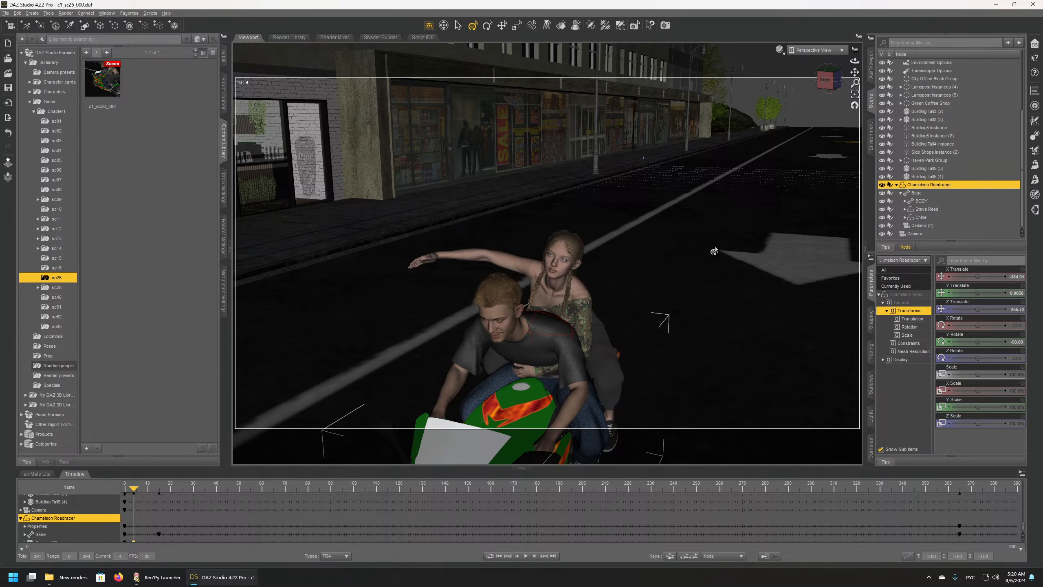
{"action": "scroll", "coordinate": [729, 252], "scroll_direction": "up", "scroll_amount": 3}
{"action": "middle_click_drag", "start_coordinate": [729, 254], "coordinate": [722, 181]}
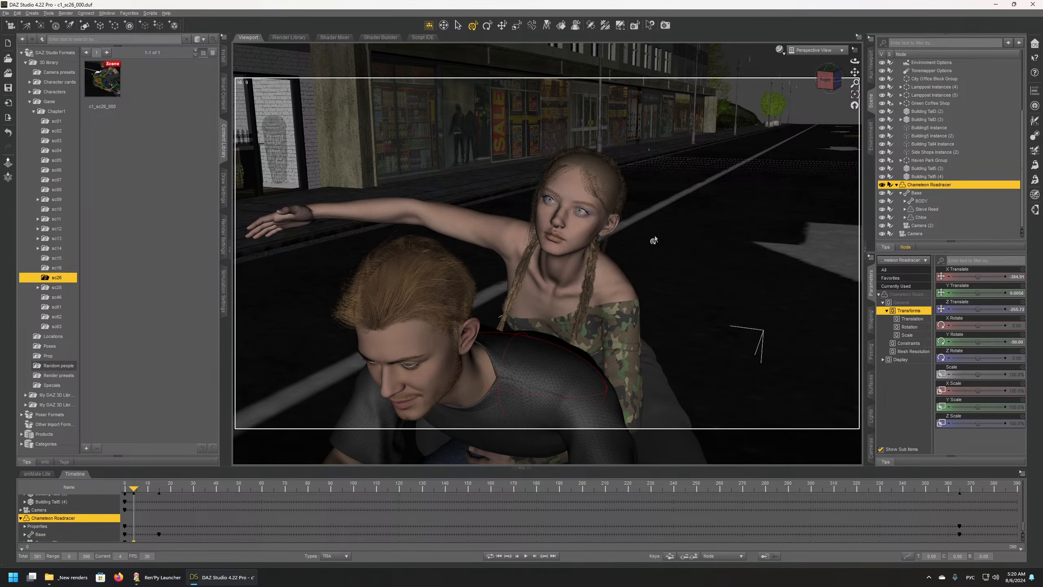
{"action": "middle_click_drag", "start_coordinate": [698, 267], "coordinate": [693, 218]}
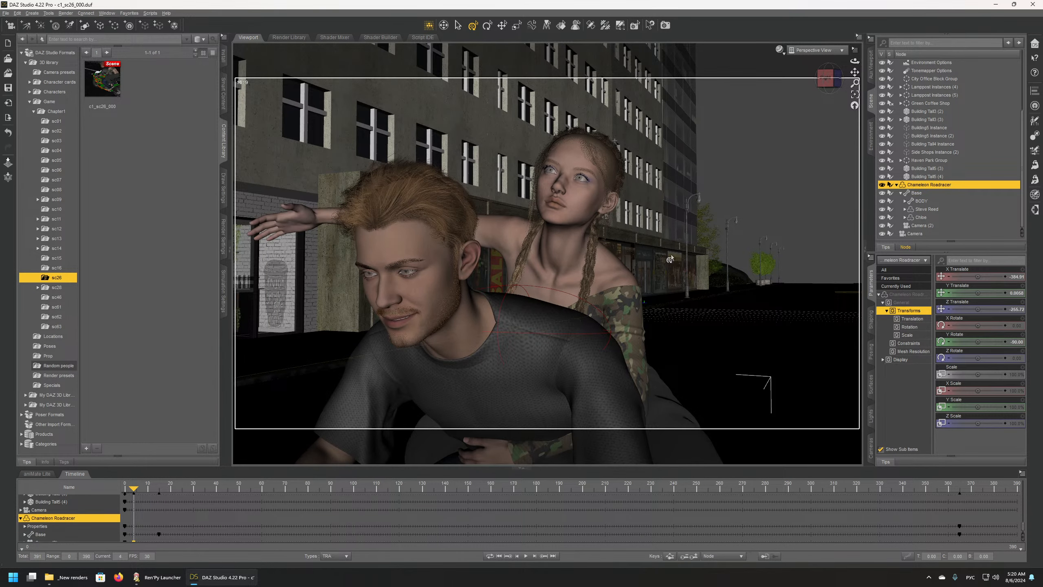
{"action": "mouse_move", "coordinate": [677, 256]}
{"action": "middle_mouse_down"}
{"action": "mouse_move", "coordinate": [694, 256]}
{"action": "mouse_move", "coordinate": [686, 258]}
{"action": "middle_mouse_up"}
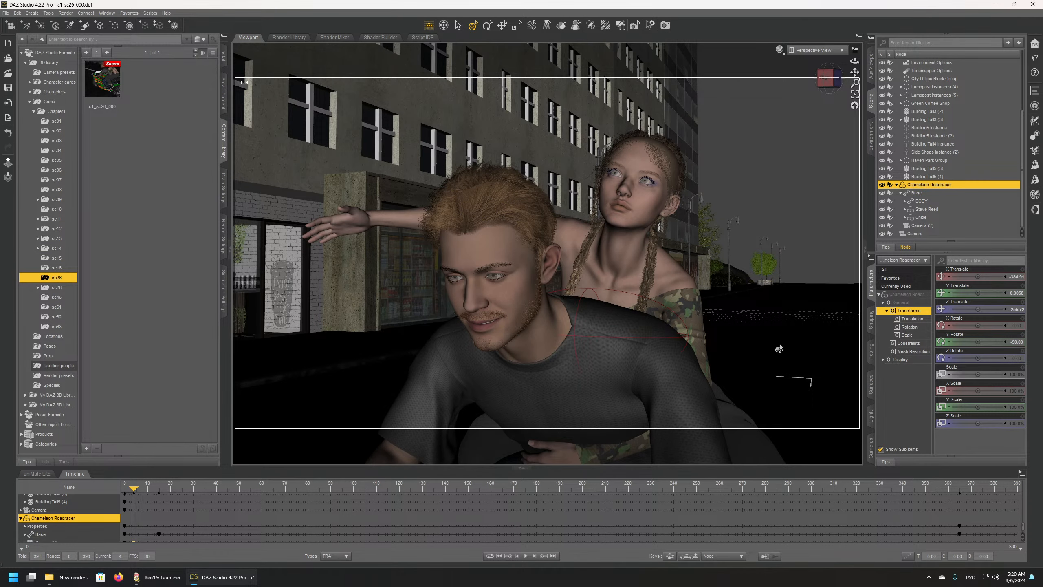
{"action": "mouse_move", "coordinate": [768, 329]}
{"action": "middle_mouse_down"}
{"action": "mouse_move", "coordinate": [770, 310]}
{"action": "mouse_move", "coordinate": [764, 324]}
{"action": "middle_mouse_up"}
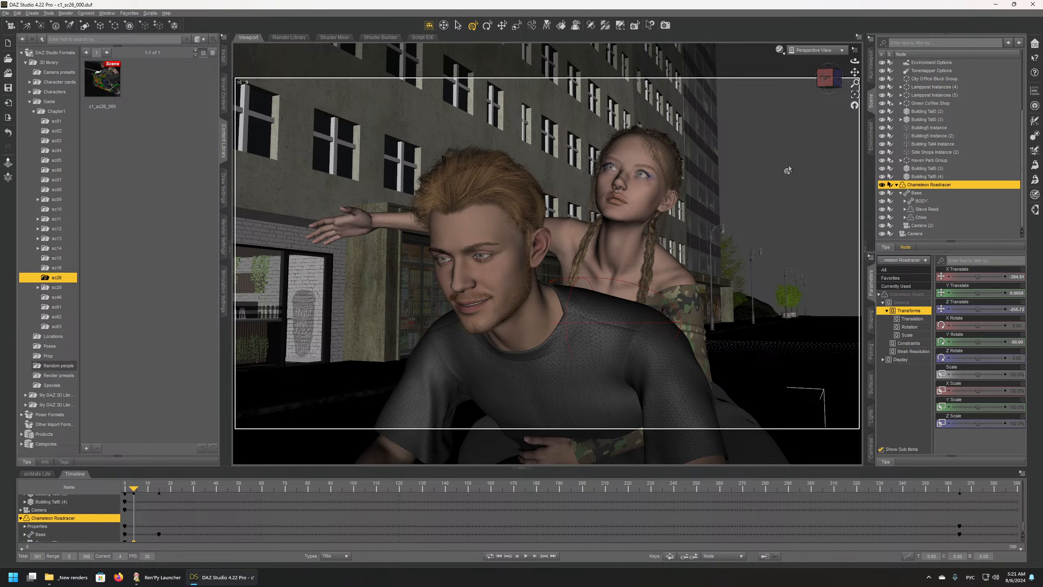
Step: Set the render engine to NVIDIA Iray (MDL) and the dimension preset to HD 720p (1280 x 720)
{"action": "left_click", "coordinate": [223, 244]}
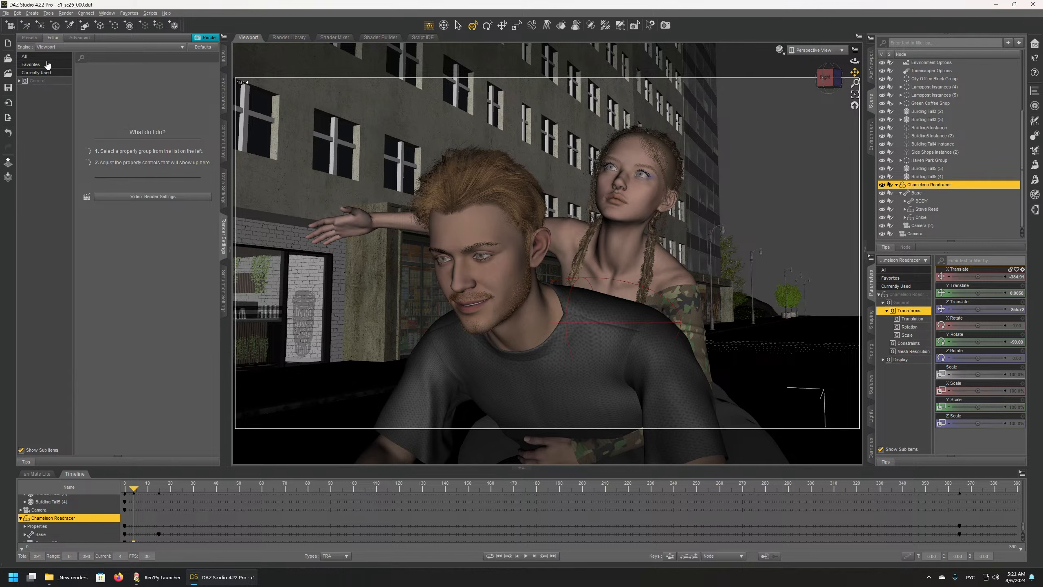
{"action": "left_click", "coordinate": [49, 47]}
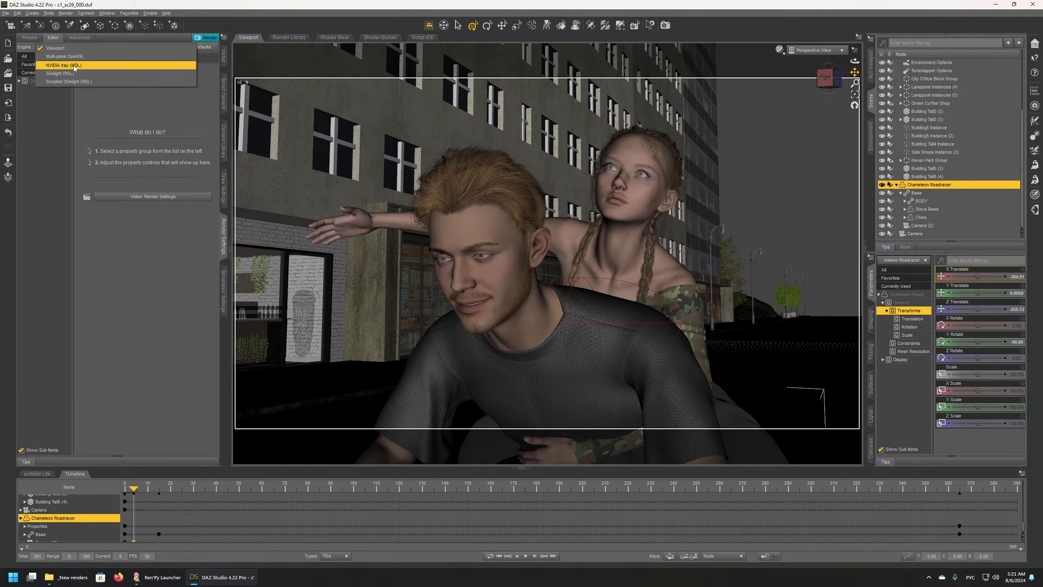
{"action": "left_click", "coordinate": [74, 65]}
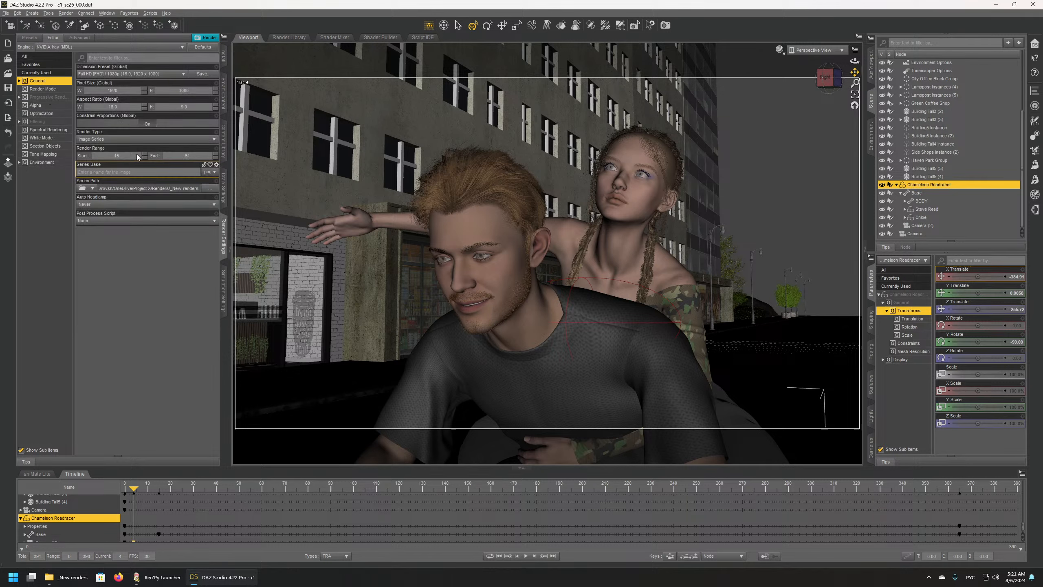
{"action": "left_click", "coordinate": [132, 74]}
{"action": "left_click", "coordinate": [119, 119]}
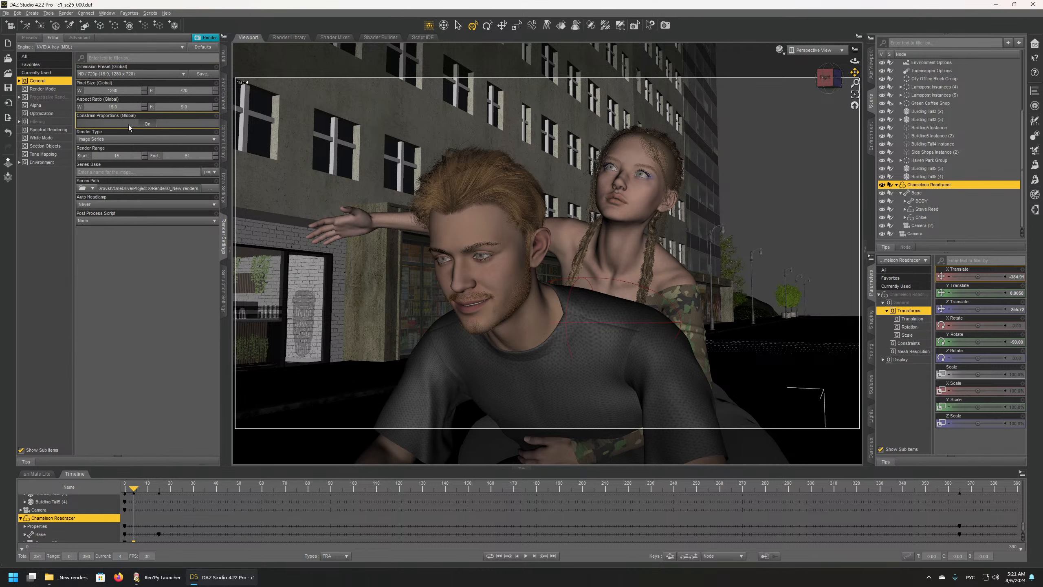
Step: Set the progressive rendering Max Samples to 200
{"action": "left_click", "coordinate": [41, 97]}
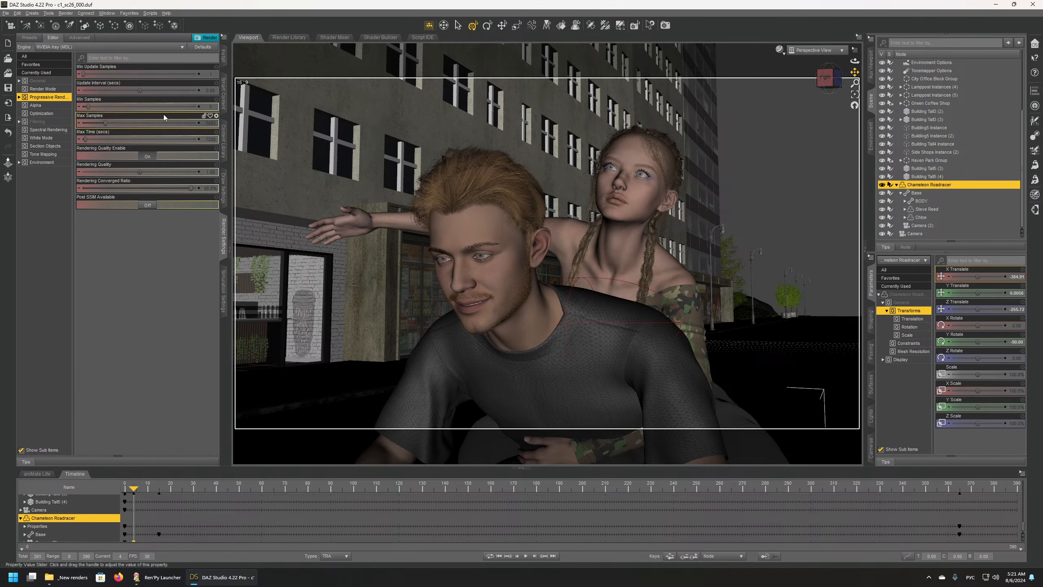
{"action": "left_click", "coordinate": [209, 123]}
{"action": "type", "text": "200"}
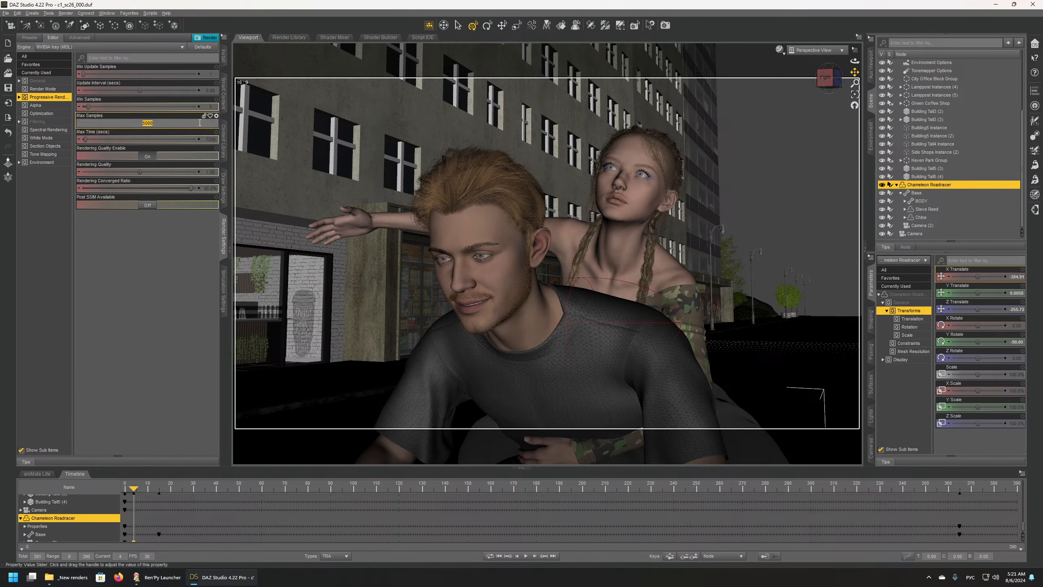
{"action": "key", "text": "Return"}
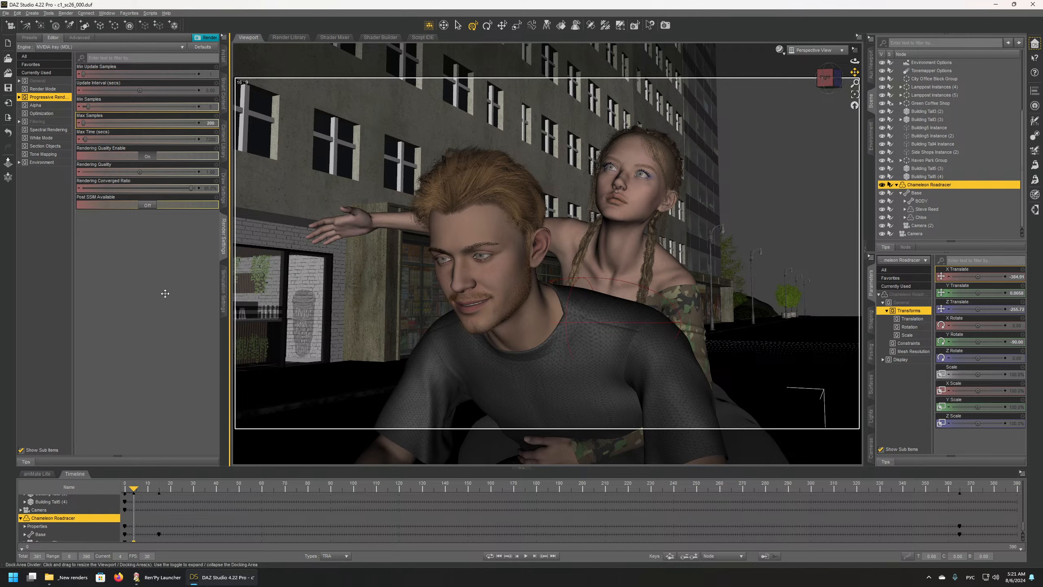
Step: Make the post denoiser available and enable it in the filtering settings, and dismiss the Save Image dialog
{"action": "left_click", "coordinate": [38, 122]}
{"action": "left_click", "coordinate": [148, 174]}
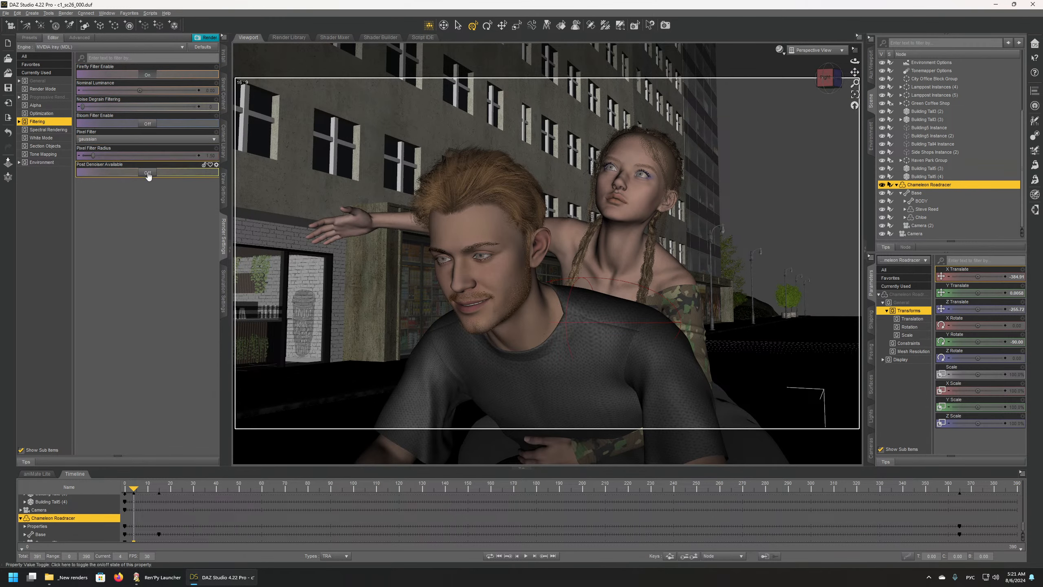
{"action": "left_click", "coordinate": [149, 189]}
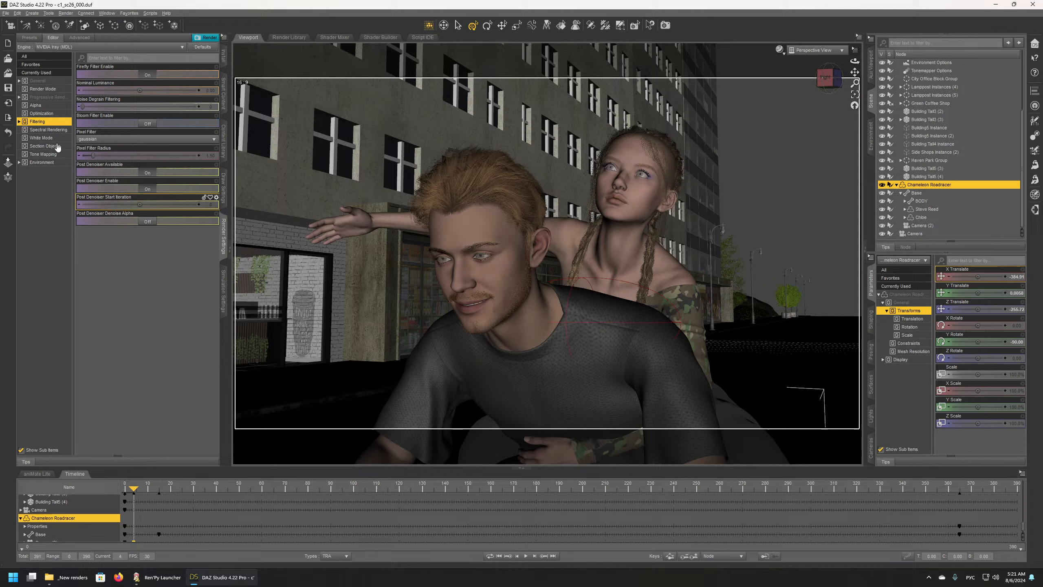
{"action": "left_click", "coordinate": [45, 97]}
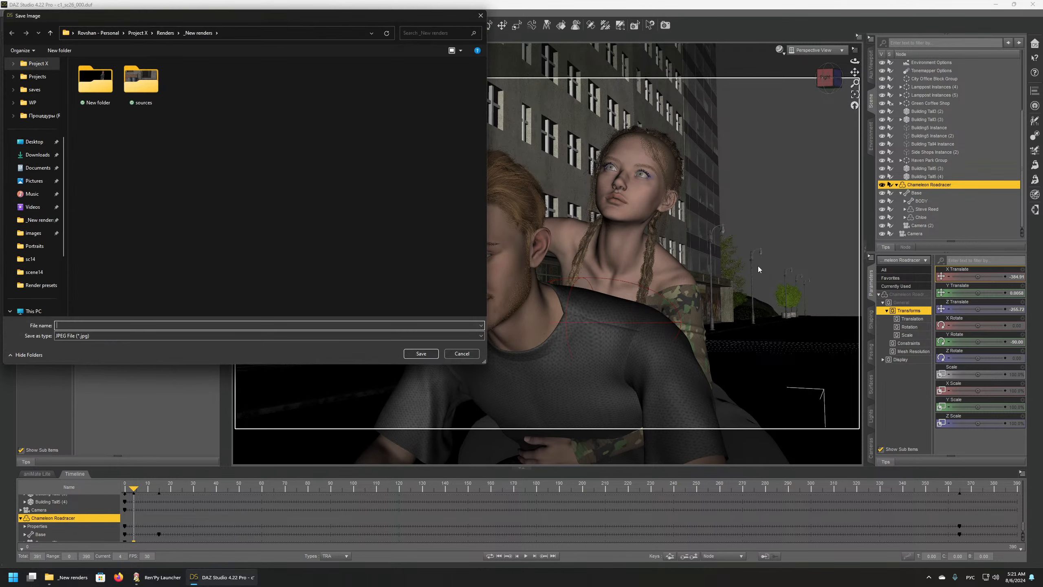
{"action": "left_click", "coordinate": [455, 353]}
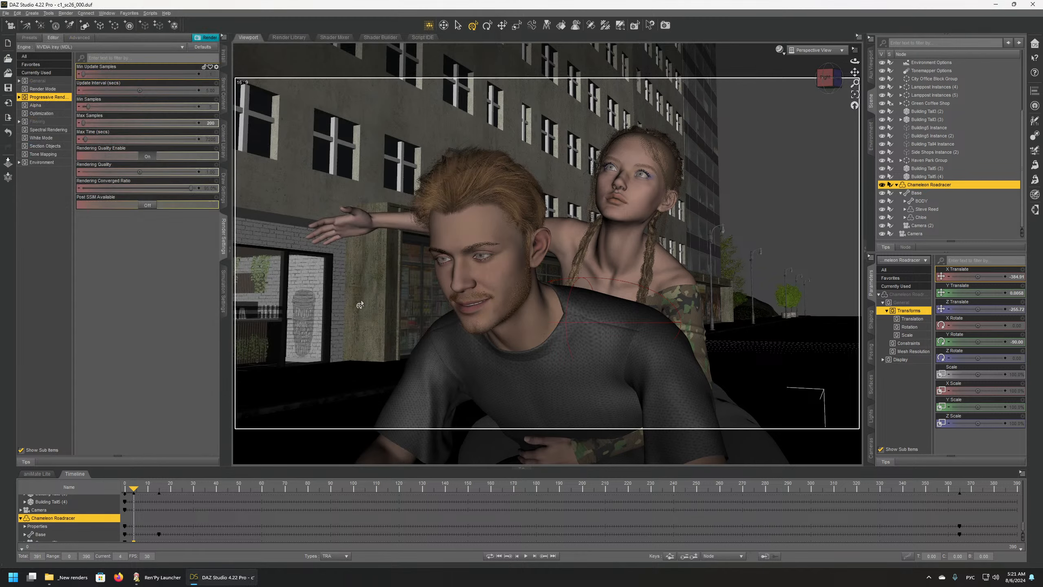
Step: Set the render type to Still Image (Current Frame) with New Window as the render target
{"action": "left_click", "coordinate": [38, 82]}
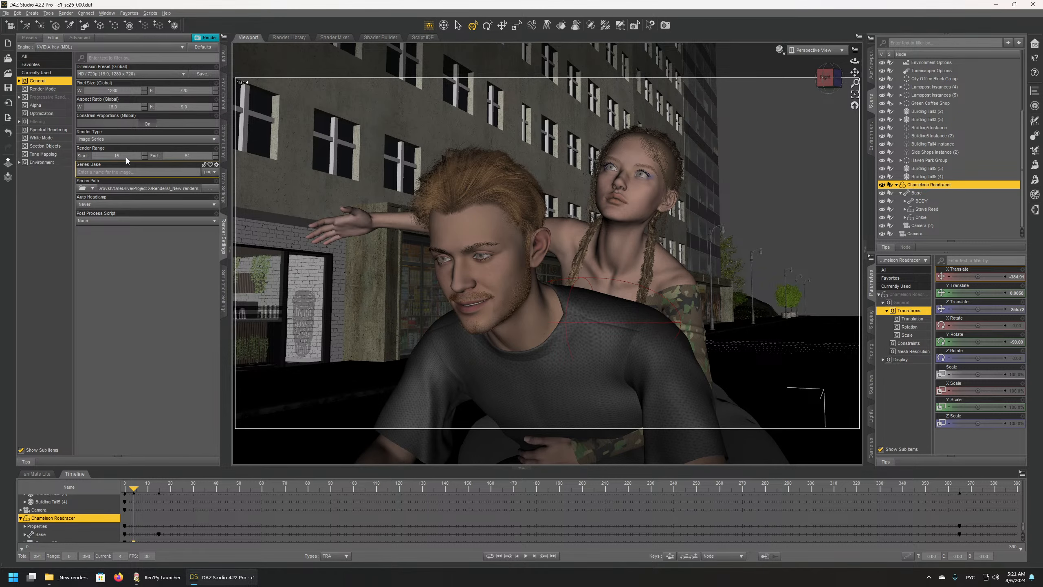
{"action": "left_click", "coordinate": [123, 139]}
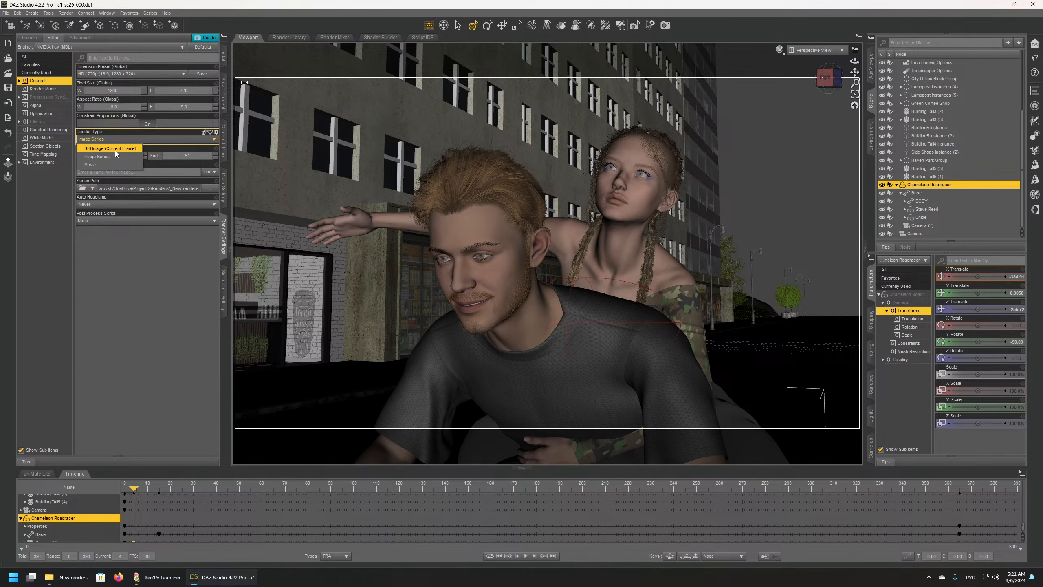
{"action": "left_click", "coordinate": [116, 150]}
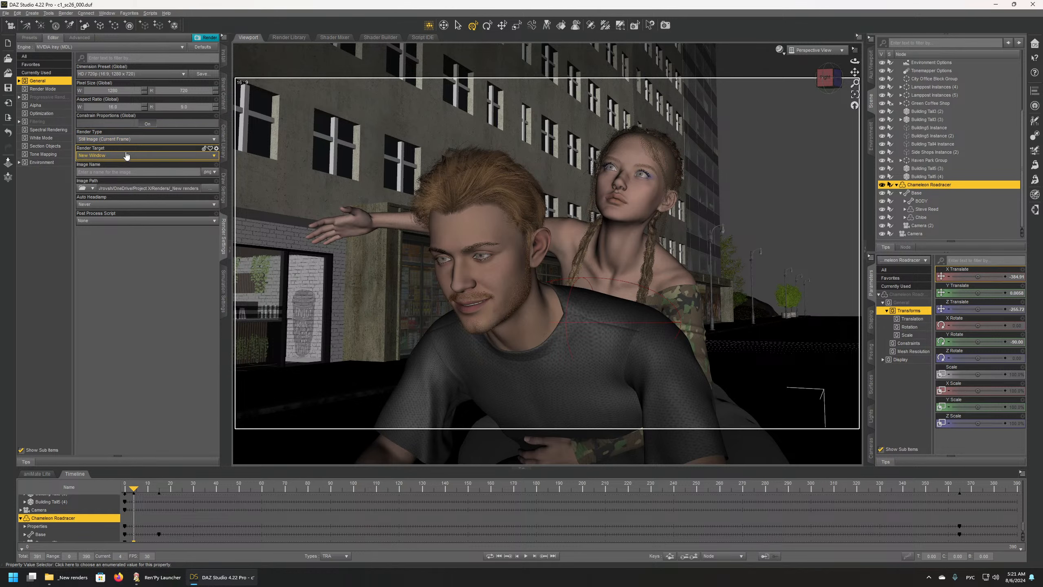
{"action": "left_click", "coordinate": [126, 156]}
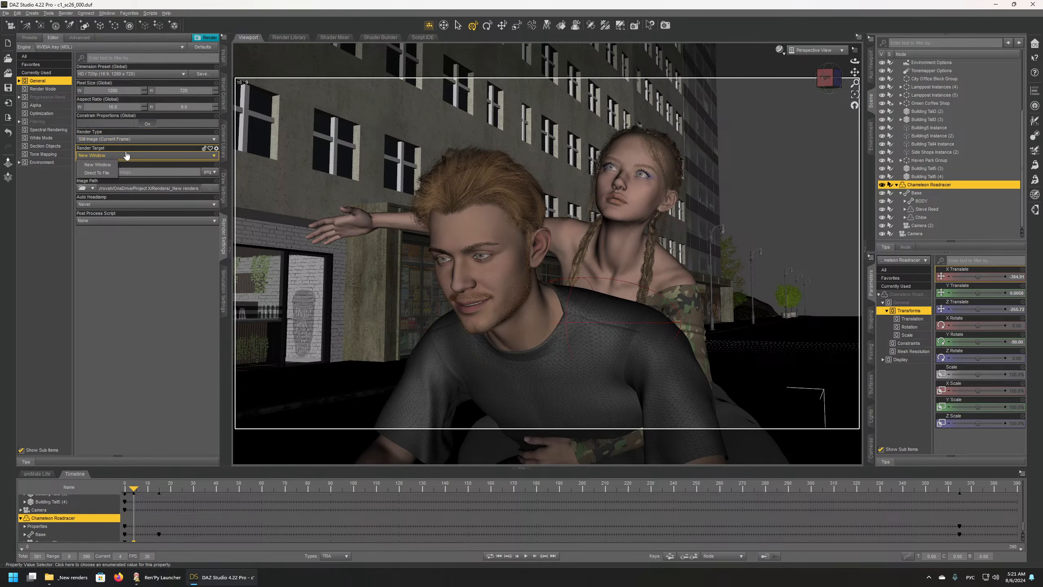
{"action": "left_click", "coordinate": [204, 3]}
Step: Test-render the close-up of the riders, stop the render and close its window without saving the image
{"action": "left_click", "coordinate": [666, 26]}
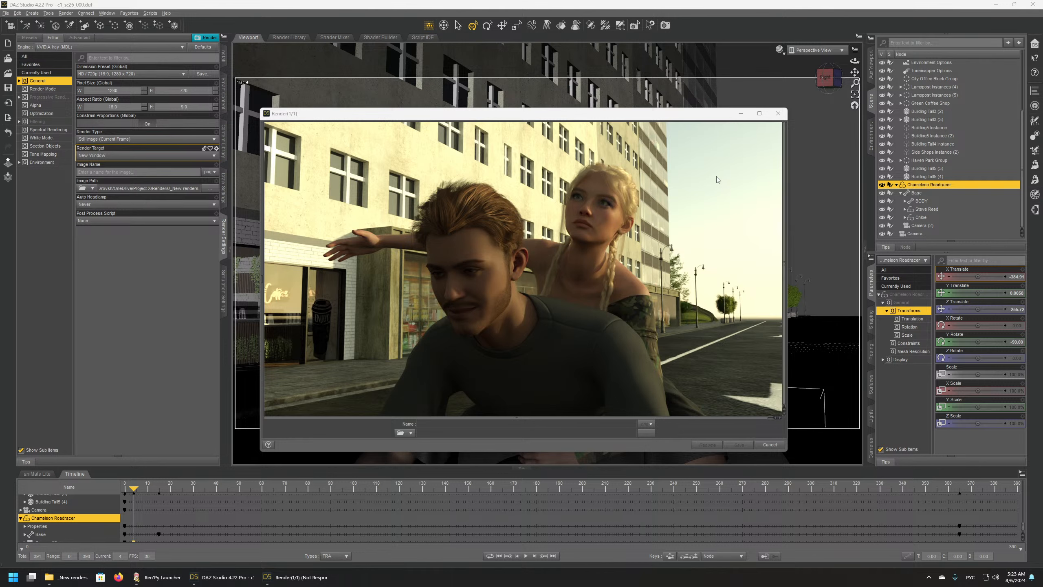
{"action": "left_click", "coordinate": [770, 444]}
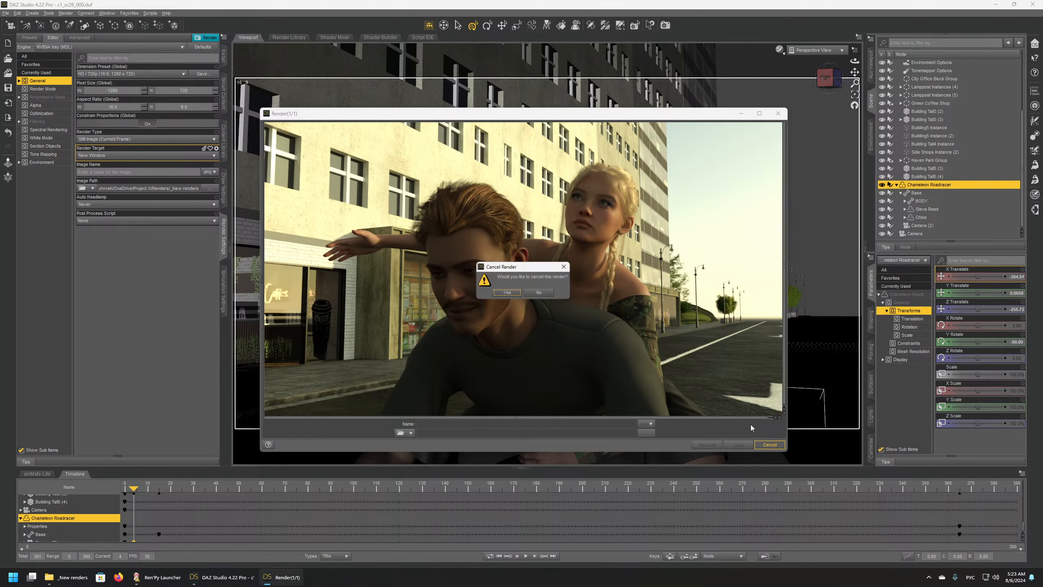
{"action": "left_click", "coordinate": [507, 292]}
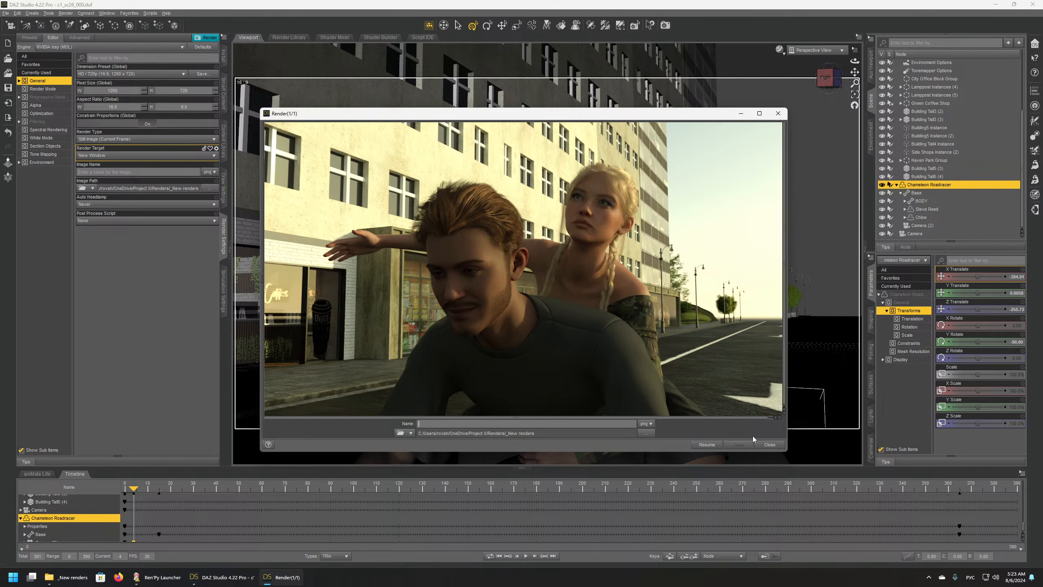
{"action": "left_click", "coordinate": [770, 444]}
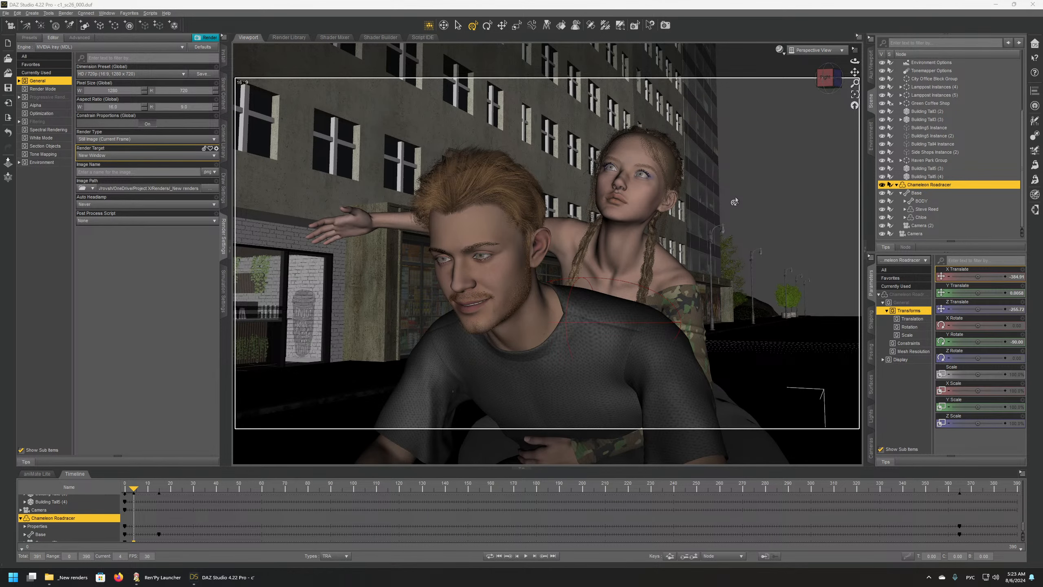
Step: Frame a tight close-up of both riders' faces in the perspective view and create Camera (3) by copying the active view
{"action": "scroll", "coordinate": [735, 198], "scroll_direction": "down", "scroll_amount": 1}
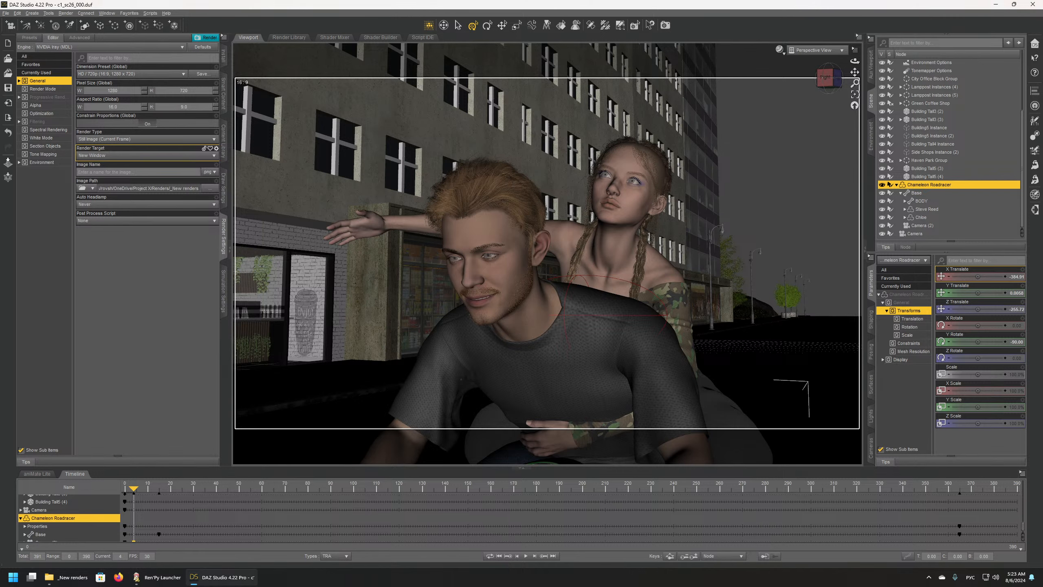
{"action": "scroll", "coordinate": [720, 212], "scroll_direction": "up", "scroll_amount": 2}
{"action": "mouse_move", "coordinate": [720, 212]}
{"action": "middle_mouse_down"}
{"action": "mouse_move", "coordinate": [732, 177]}
{"action": "mouse_move", "coordinate": [720, 212]}
{"action": "middle_mouse_up"}
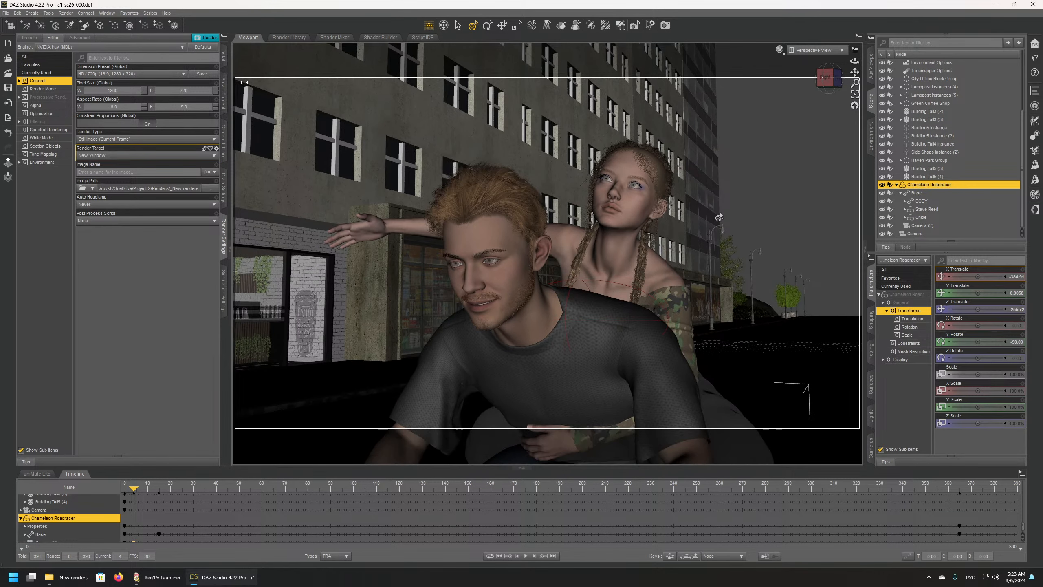
{"action": "scroll", "coordinate": [719, 215], "scroll_direction": "up", "scroll_amount": 3}
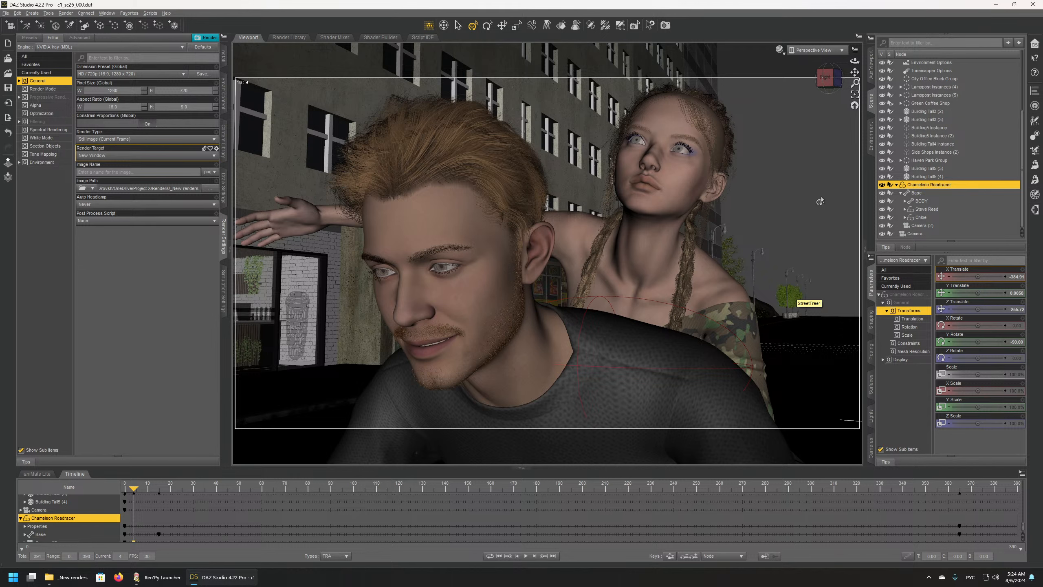
{"action": "left_click", "coordinate": [9, 26]}
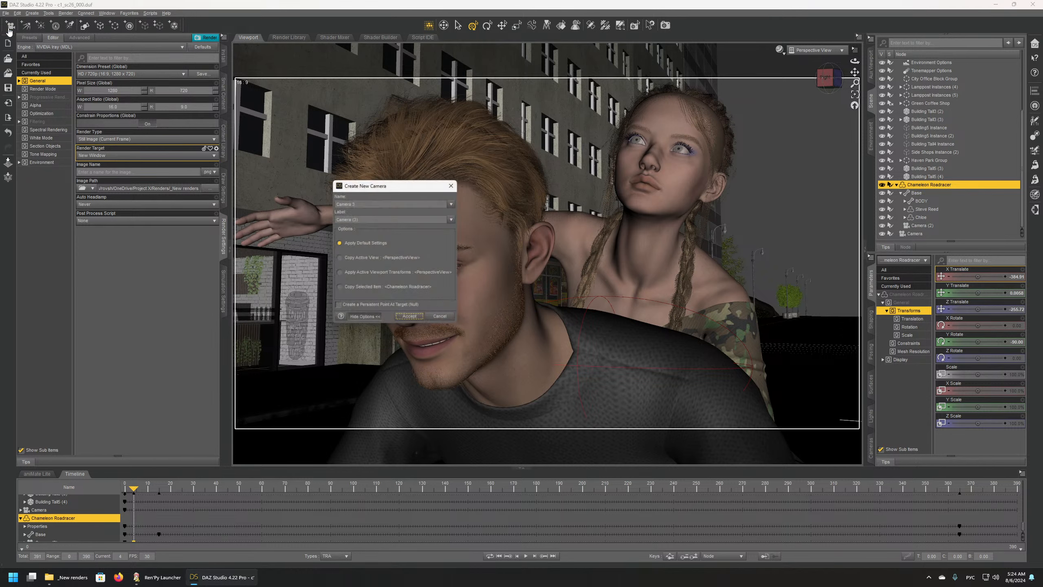
{"action": "left_click", "coordinate": [372, 245]}
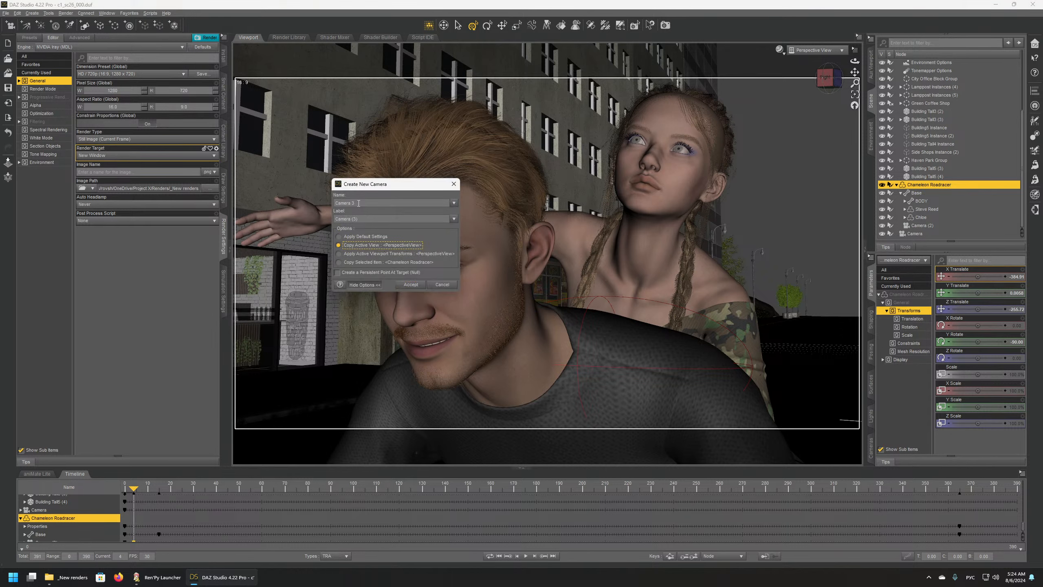
{"action": "left_click", "coordinate": [410, 284]}
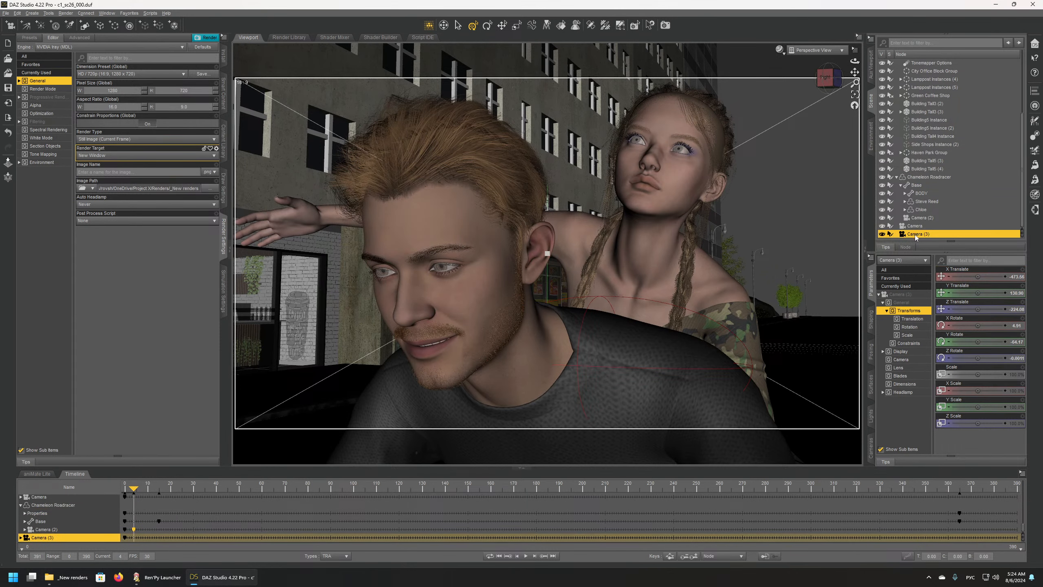
Step: Try parenting Camera (3) to the Chameleon Roadracer, scrub the timeline to test it, and undo the changes
{"action": "mouse_move", "coordinate": [915, 235]}
{"action": "left_mouse_down"}
{"action": "mouse_move", "coordinate": [929, 179]}
{"action": "mouse_move", "coordinate": [921, 232]}
{"action": "mouse_move", "coordinate": [924, 217]}
{"action": "left_mouse_up"}
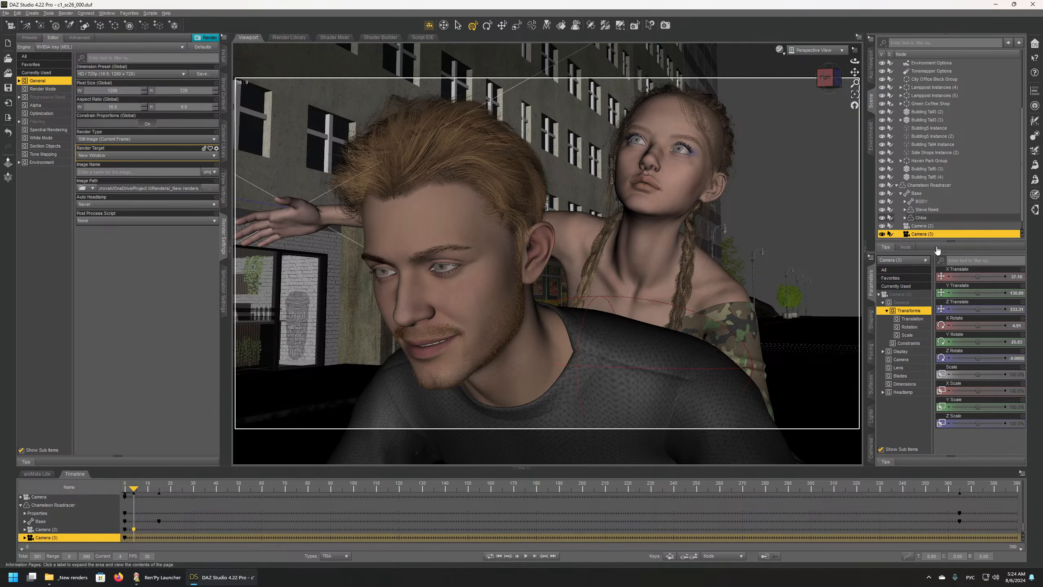
{"action": "scroll", "coordinate": [955, 170], "scroll_direction": "down", "scroll_amount": 1}
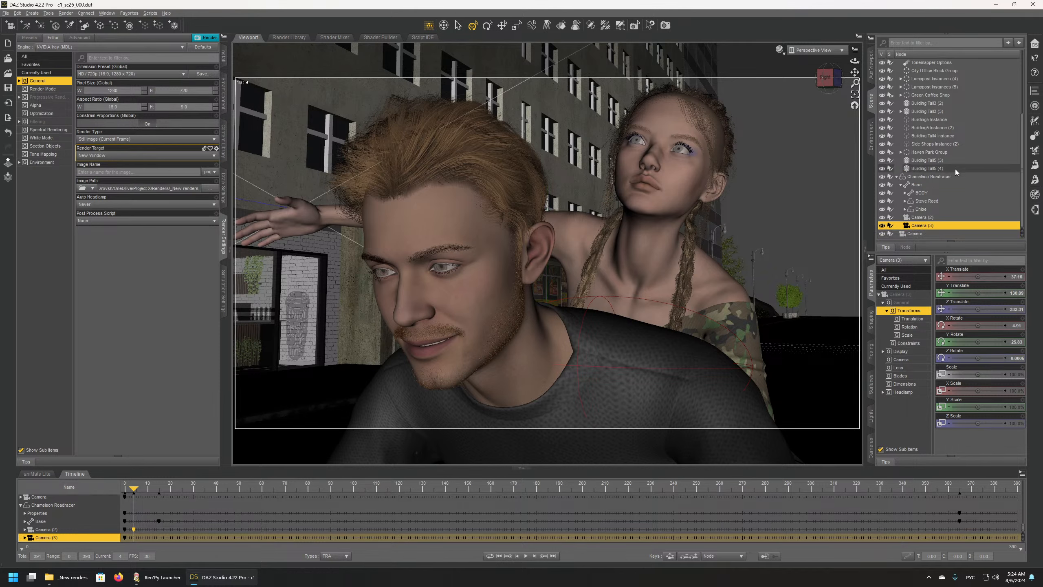
{"action": "left_click", "coordinate": [929, 178]}
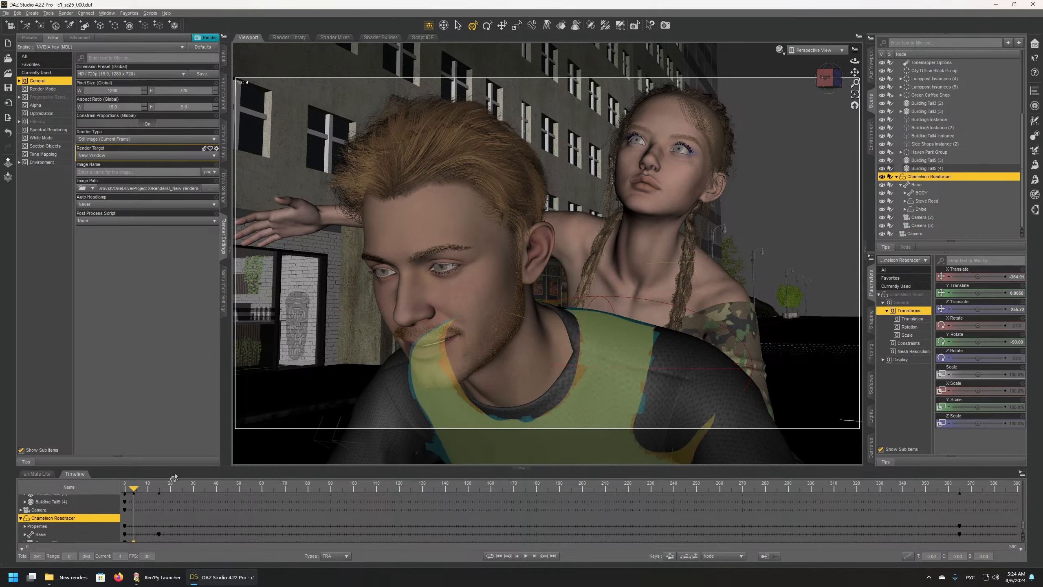
{"action": "left_click_drag", "start_coordinate": [131, 488], "coordinate": [148, 487]}
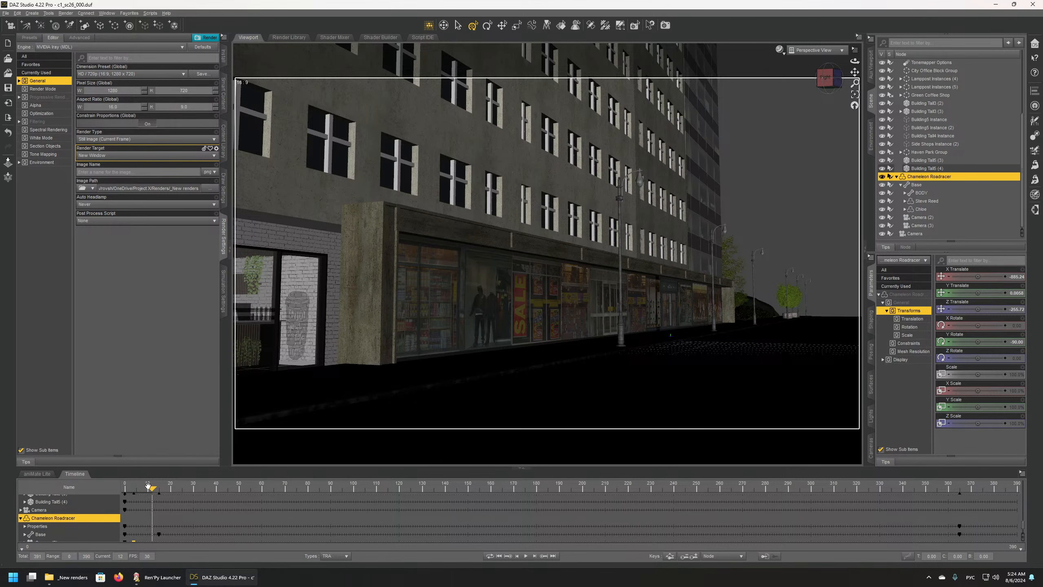
{"action": "key", "text": "ctrl+z"}
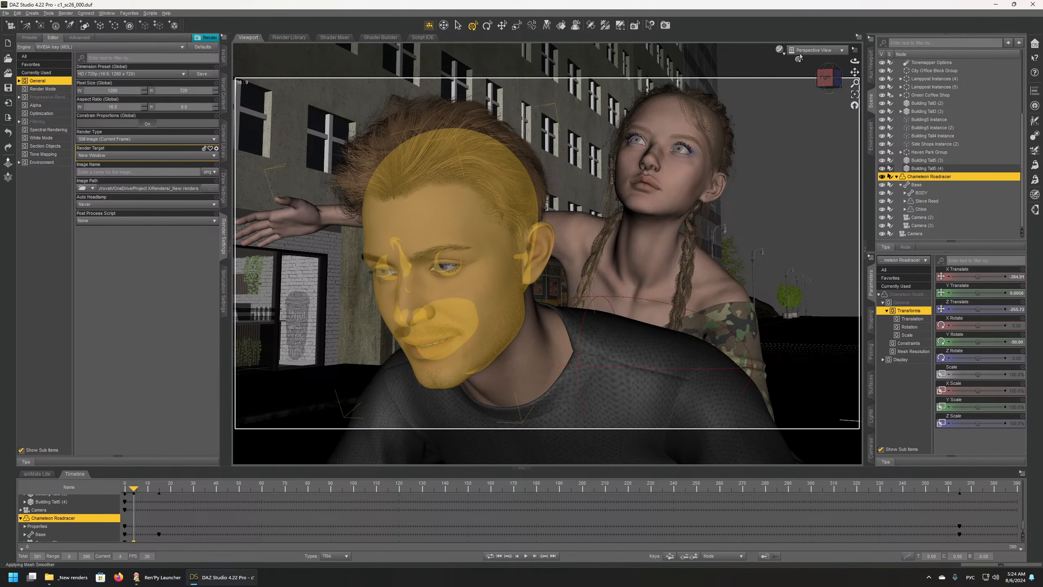
Step: Switch the viewport to Camera (3), scrub the timeline to check whether it follows the motorcycle, and return to frame 4
{"action": "left_click", "coordinate": [805, 50]}
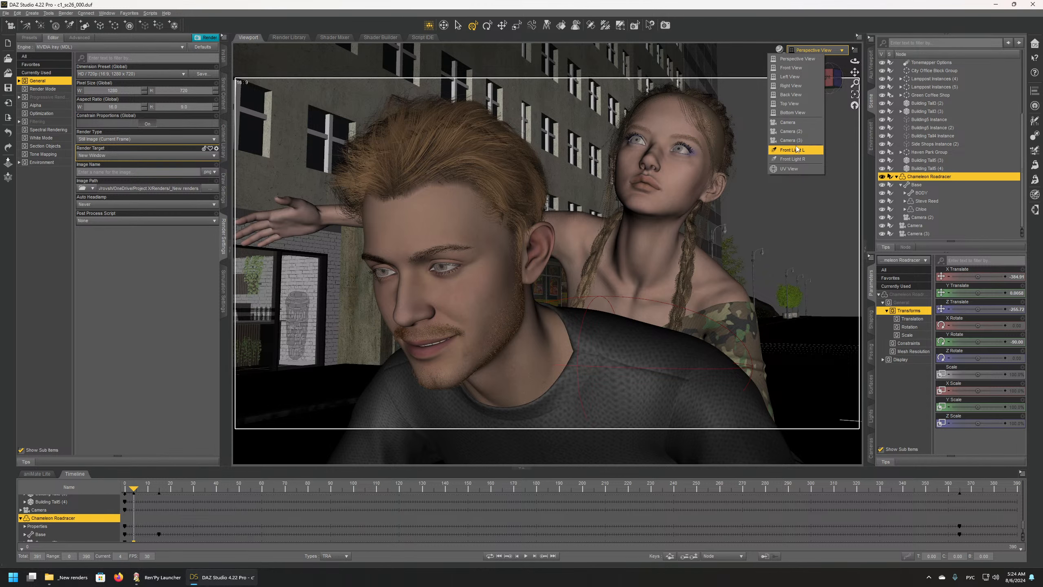
{"action": "left_click", "coordinate": [795, 141]}
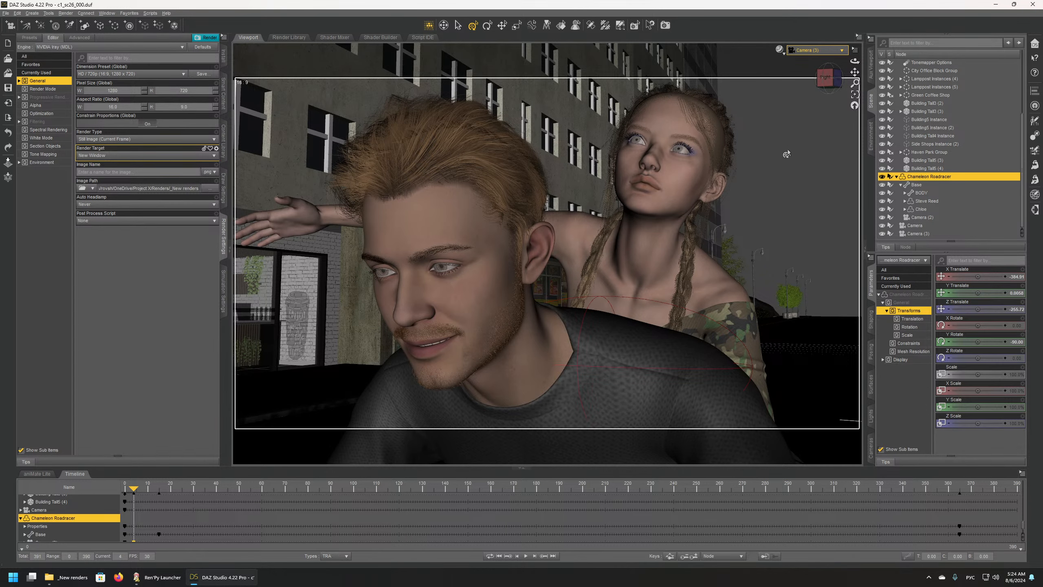
{"action": "left_click_drag", "start_coordinate": [133, 488], "coordinate": [157, 487]}
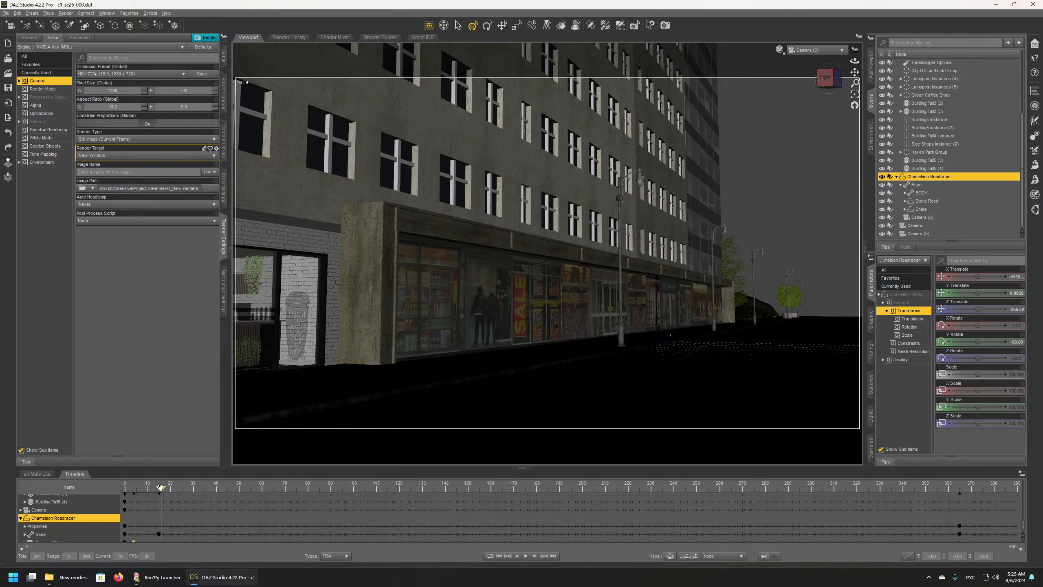
{"action": "left_click_drag", "start_coordinate": [161, 487], "coordinate": [134, 490]}
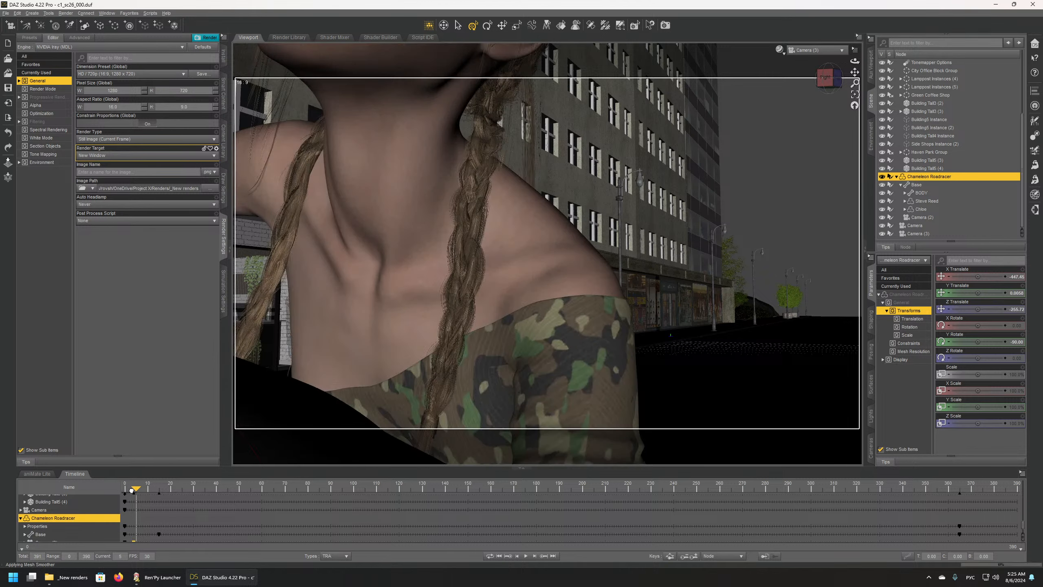
{"action": "left_click_drag", "start_coordinate": [131, 490], "coordinate": [129, 490]}
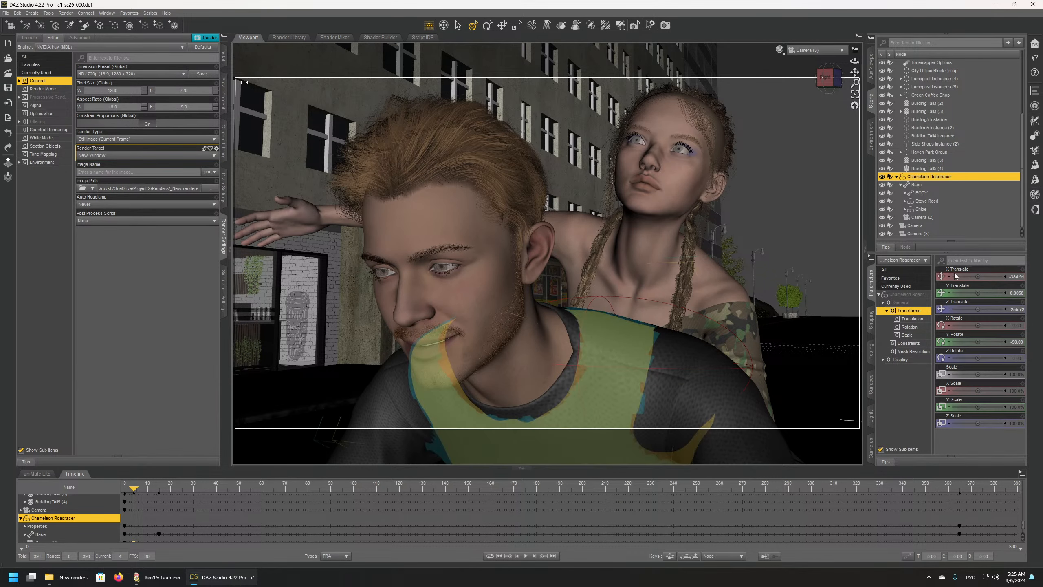
Step: Parent Camera (3) to the Chameleon Roadracer in the scene hierarchy and select the motorcycle, staying at frame 4
{"action": "left_click", "coordinate": [923, 234]}
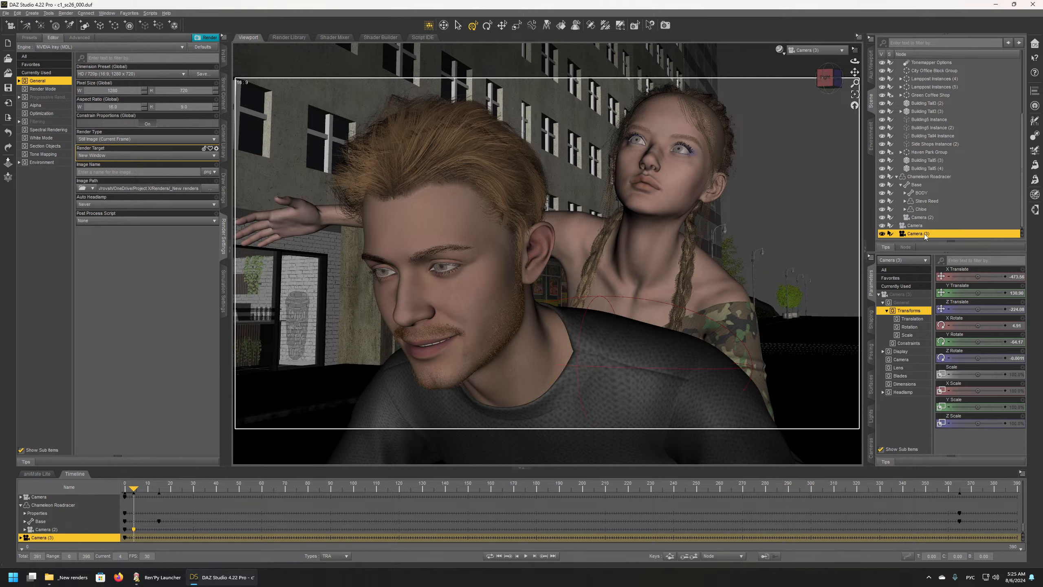
{"action": "left_click_drag", "start_coordinate": [924, 234], "coordinate": [942, 181]}
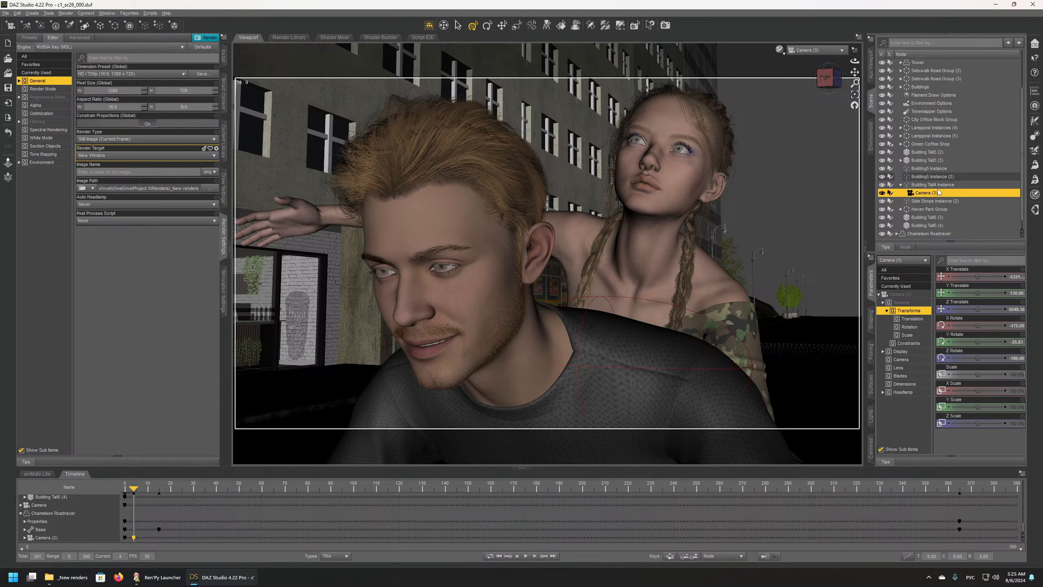
{"action": "left_click_drag", "start_coordinate": [940, 186], "coordinate": [942, 226]}
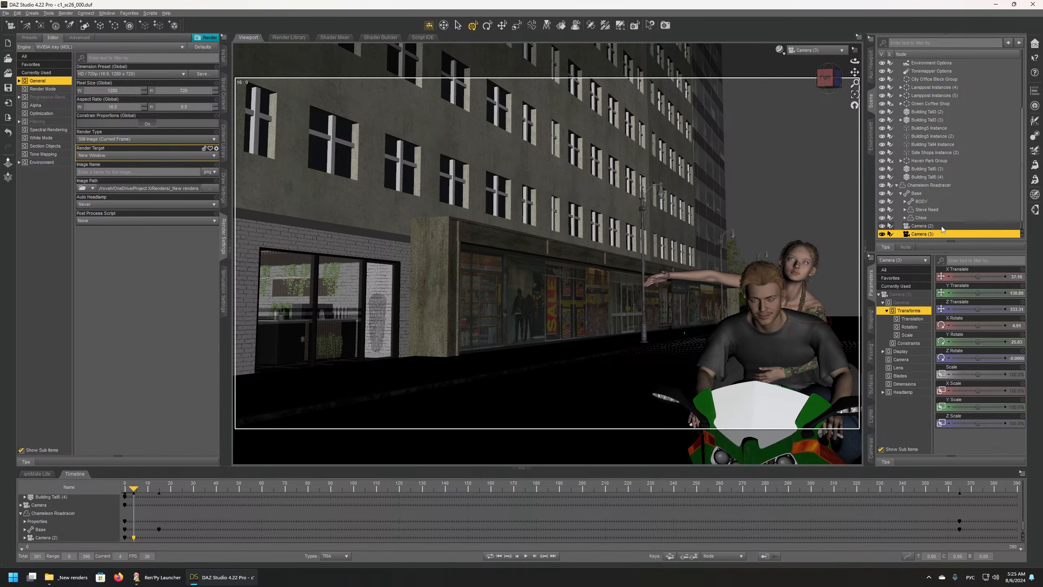
{"action": "left_click", "coordinate": [938, 183]}
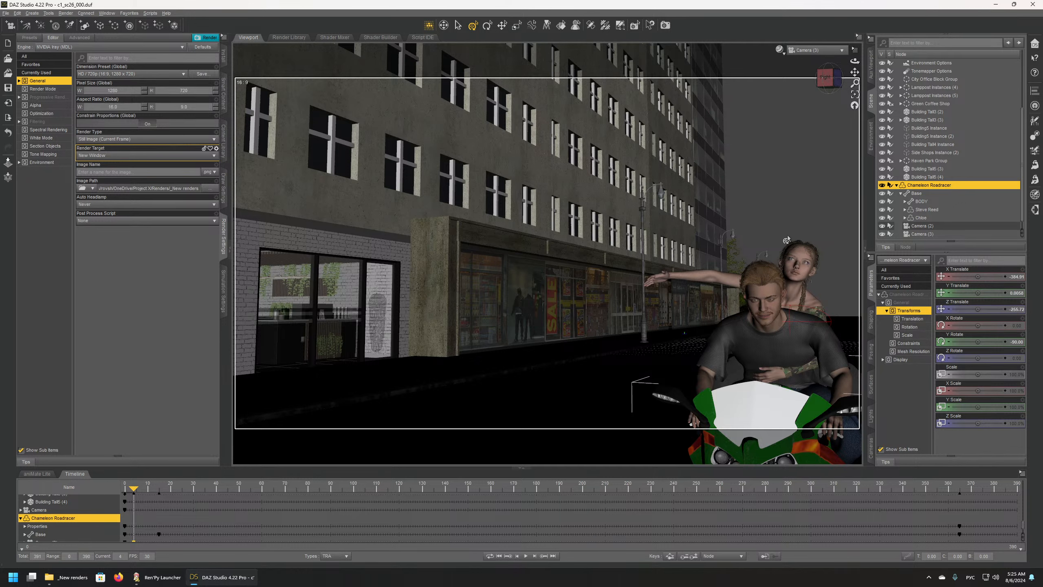
{"action": "mouse_move", "coordinate": [133, 487]}
{"action": "left_mouse_down"}
{"action": "mouse_move", "coordinate": [147, 485]}
{"action": "mouse_move", "coordinate": [118, 482]}
{"action": "mouse_move", "coordinate": [130, 483]}
{"action": "left_mouse_up"}
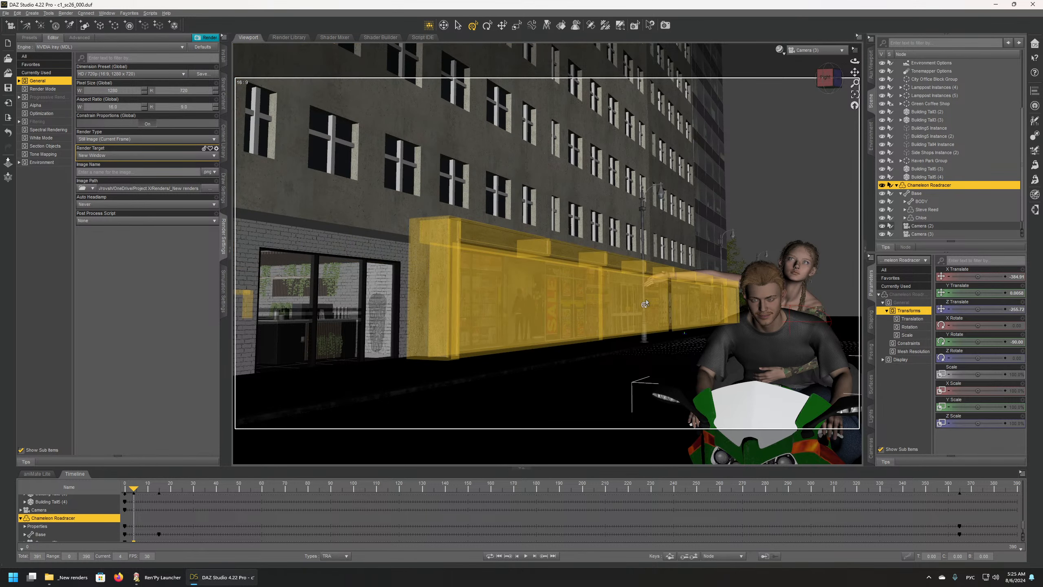
Step: Reframe Camera (3) into a close-up of both riders' faces at frame 4
{"action": "middle_click_drag", "start_coordinate": [627, 307], "coordinate": [468, 293]}
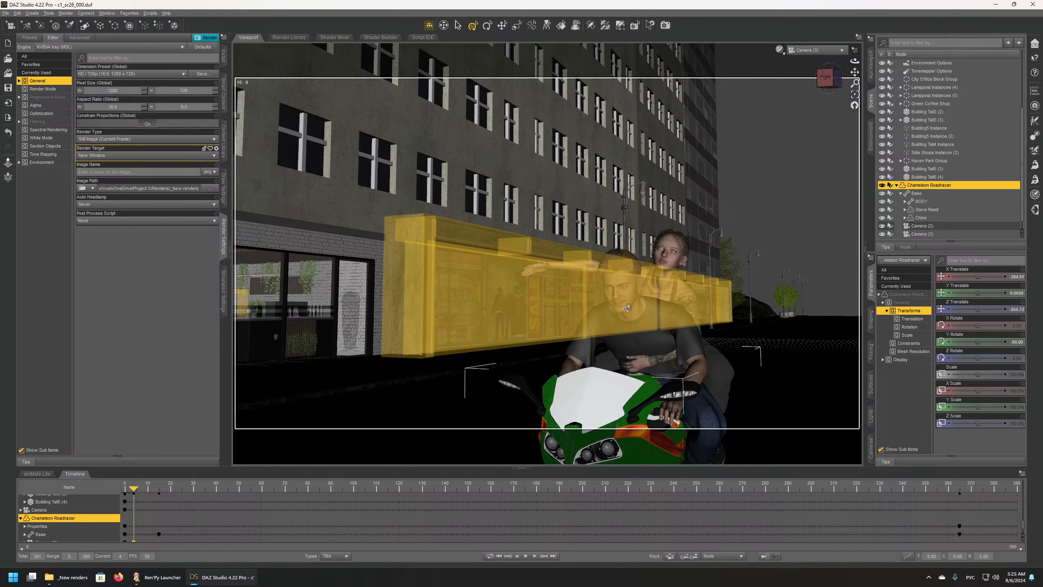
{"action": "scroll", "coordinate": [626, 307], "scroll_direction": "up", "scroll_amount": 10}
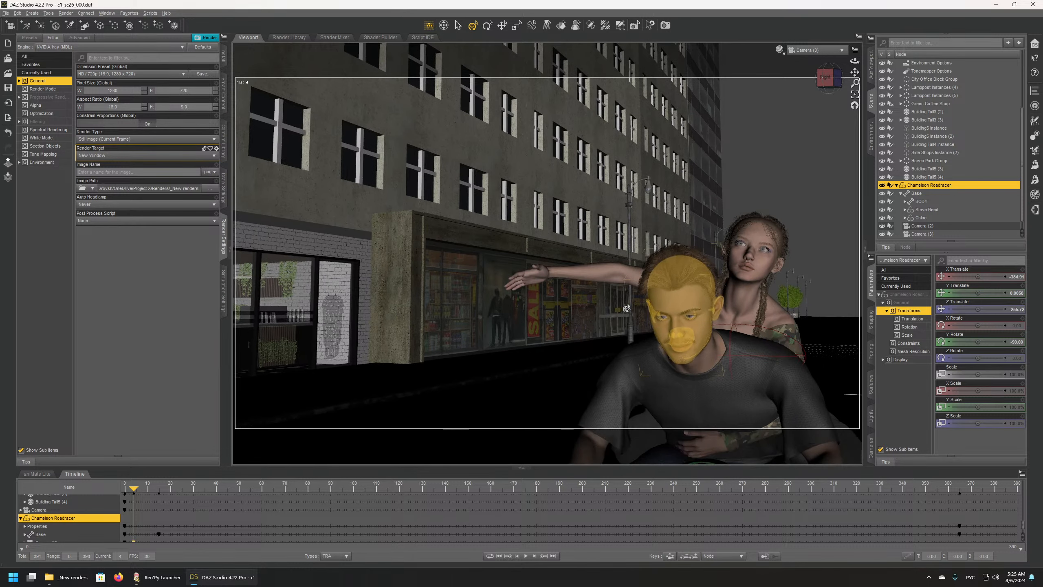
{"action": "scroll", "coordinate": [627, 307], "scroll_direction": "up", "scroll_amount": 6}
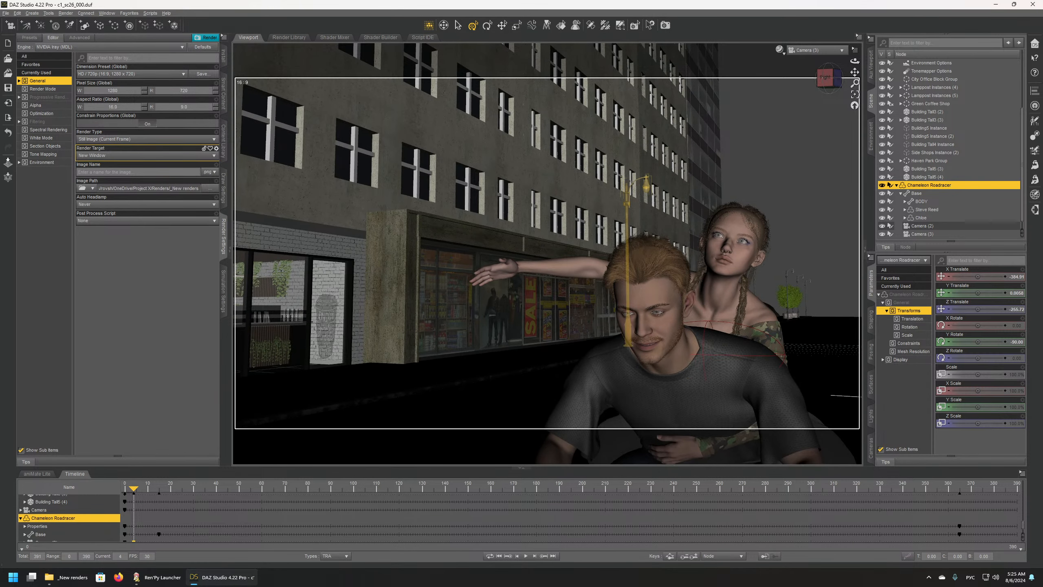
{"action": "middle_click_drag", "start_coordinate": [627, 308], "coordinate": [491, 287]}
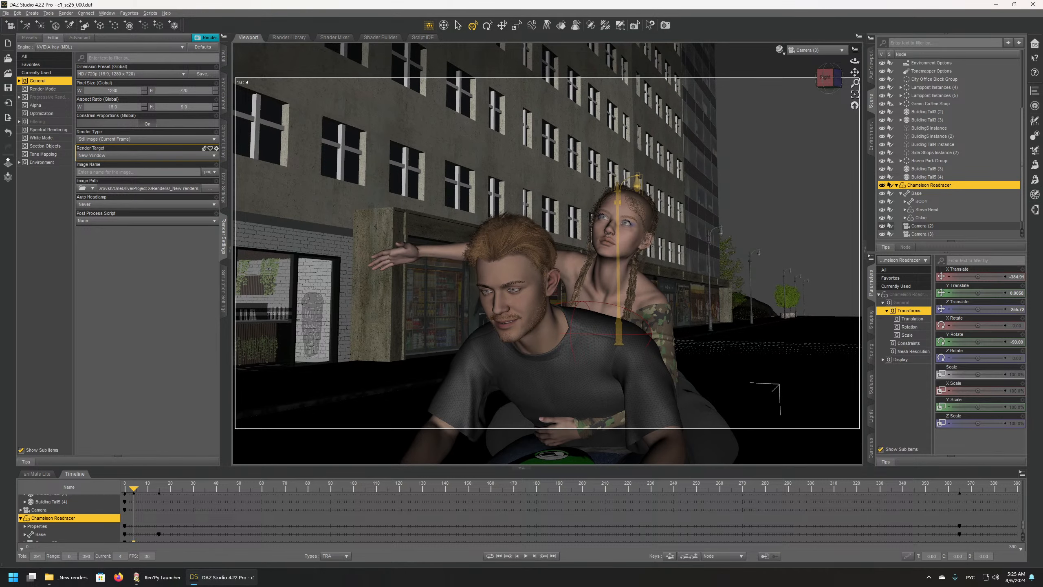
{"action": "scroll", "coordinate": [600, 290], "scroll_direction": "up", "scroll_amount": 8}
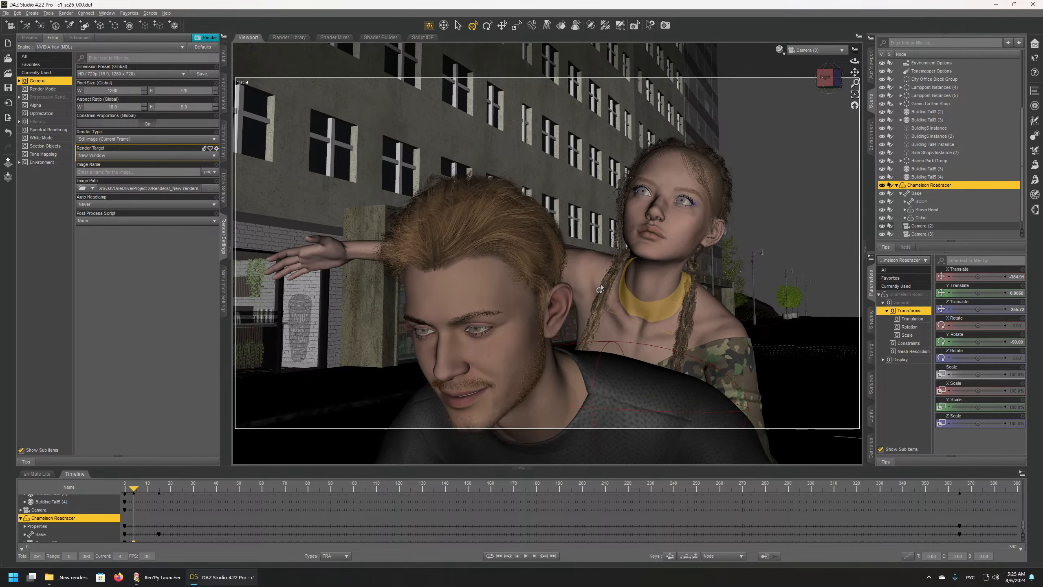
{"action": "mouse_move", "coordinate": [608, 279]}
{"action": "middle_mouse_down"}
{"action": "mouse_move", "coordinate": [639, 253]}
{"action": "mouse_move", "coordinate": [607, 279]}
{"action": "middle_mouse_up"}
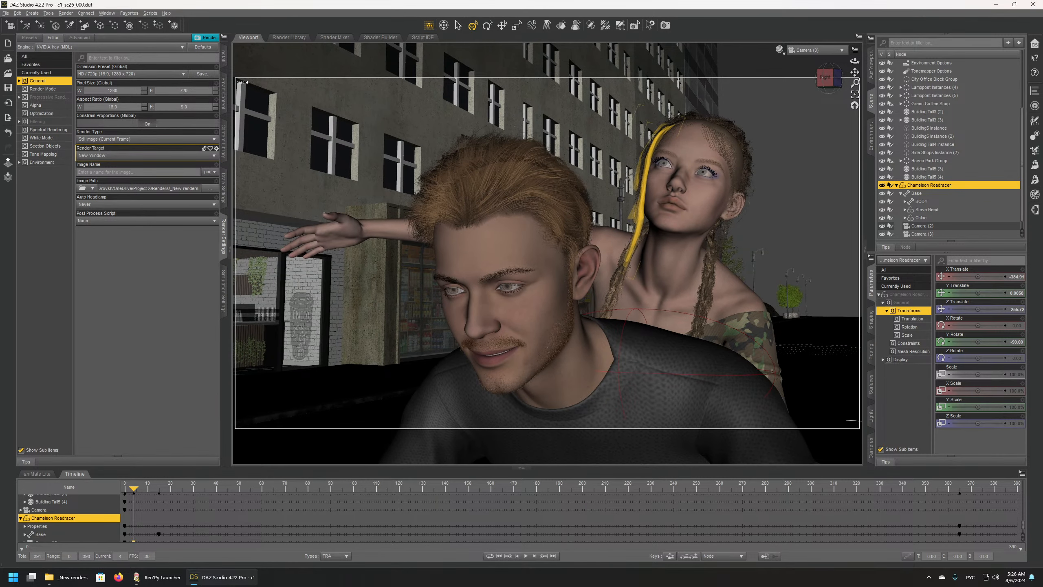
{"action": "scroll", "coordinate": [608, 279], "scroll_direction": "up", "scroll_amount": 2}
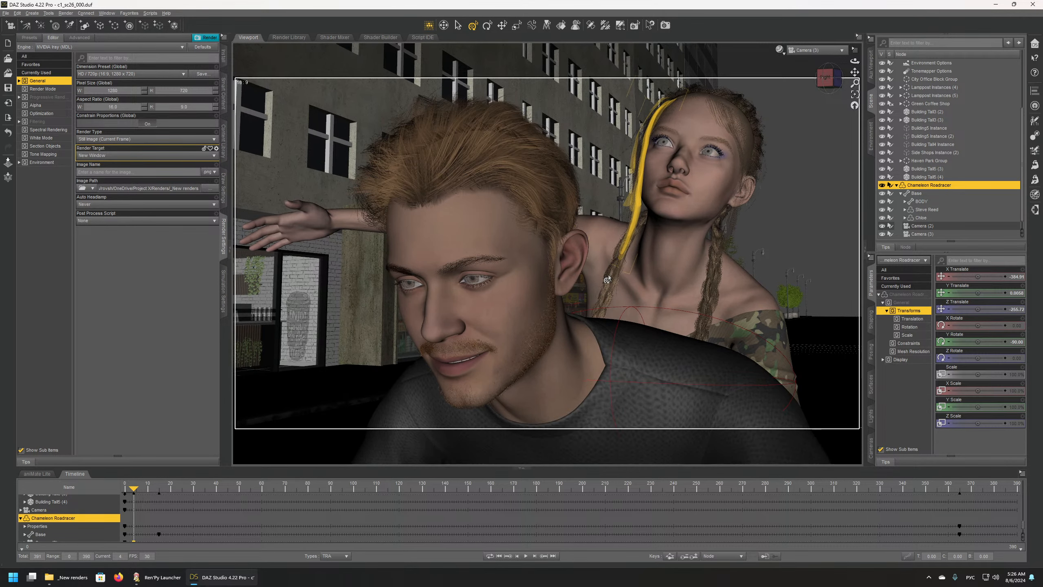
{"action": "middle_click_drag", "start_coordinate": [607, 279], "coordinate": [599, 289]}
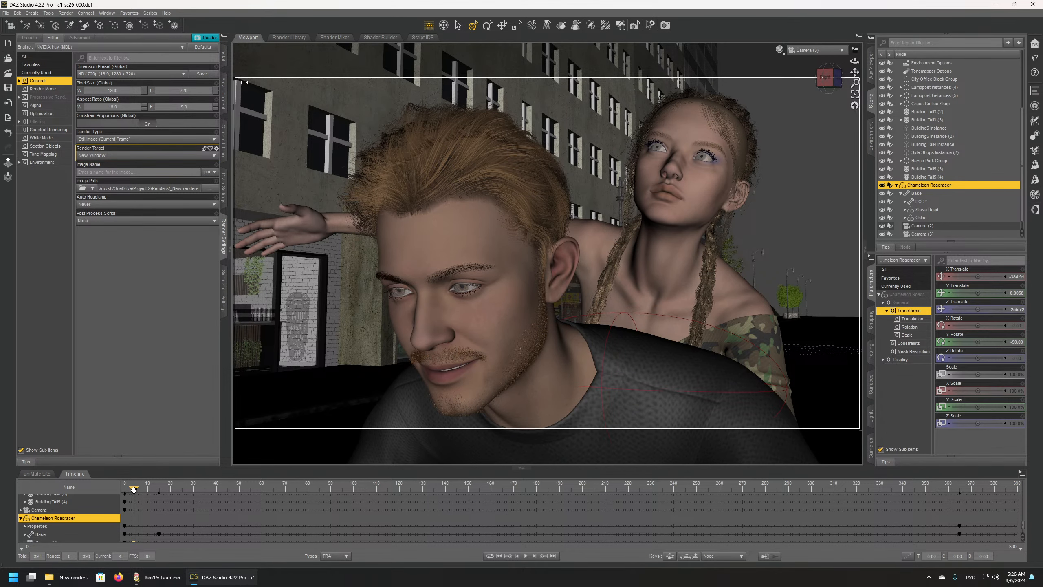
{"action": "mouse_move", "coordinate": [135, 489]}
{"action": "left_mouse_down"}
{"action": "mouse_move", "coordinate": [477, 488]}
{"action": "mouse_move", "coordinate": [130, 492]}
{"action": "left_mouse_up"}
Step: Rename Camera (3) as "Face closeup"
{"action": "scroll", "coordinate": [943, 189], "scroll_direction": "down", "scroll_amount": 1}
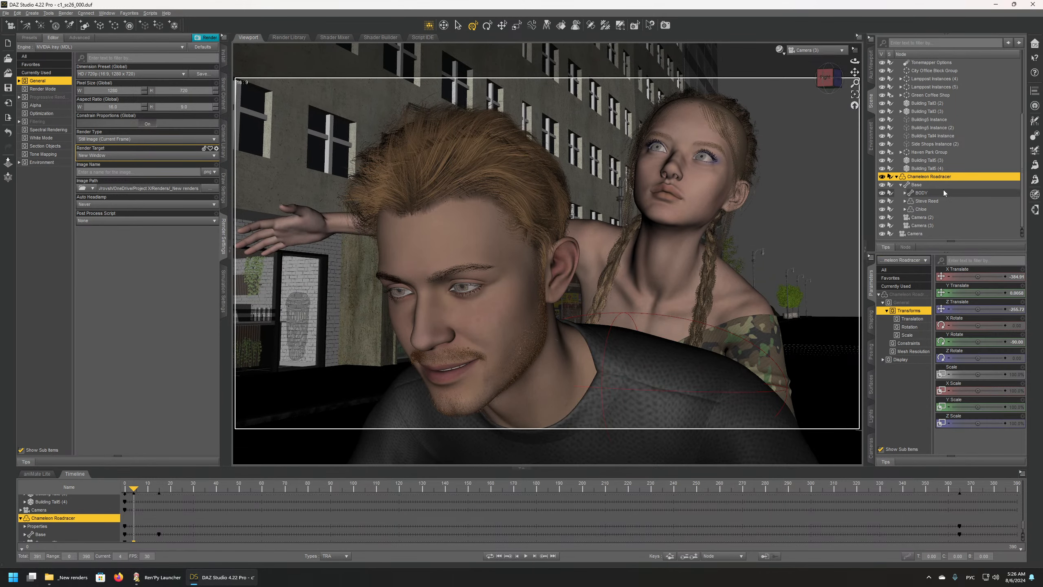
{"action": "left_click", "coordinate": [920, 226]}
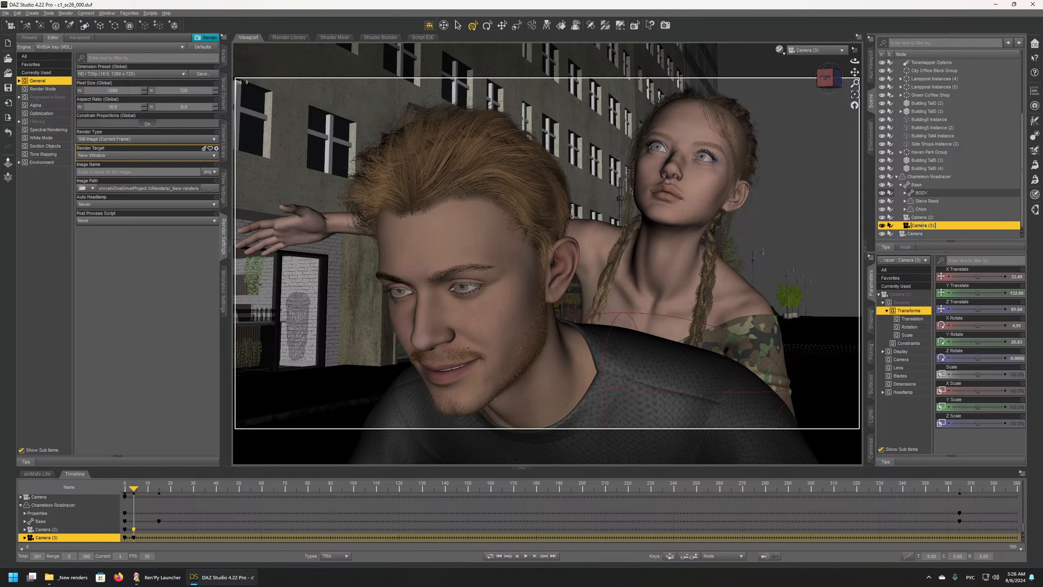
{"action": "type", "text": "Аф"}
{"action": "key", "text": "BackSpace"}
{"action": "key", "text": "BackSpace"}
{"action": "key", "text": "alt+shift"}
{"action": "type", "text": "Face clo"}
{"action": "key", "text": "Return"}
Step: Rename Camera (2) as "Follow From back"
{"action": "left_click", "coordinate": [924, 216]}
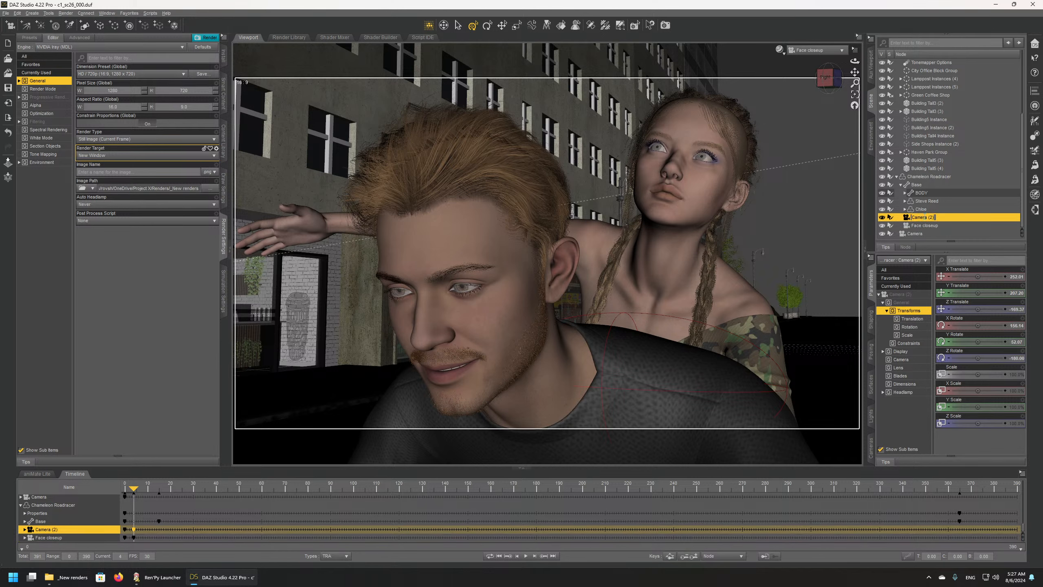
{"action": "type", "text": "F"}
{"action": "type", "text": "Fo"}
{"action": "type", "text": "llo"}
{"action": "type", "text": "w From back"}
{"action": "key", "text": "Return"}
Step: Rename the Face closeup camera as "Follow Face closeup"
{"action": "left_click", "coordinate": [923, 226]}
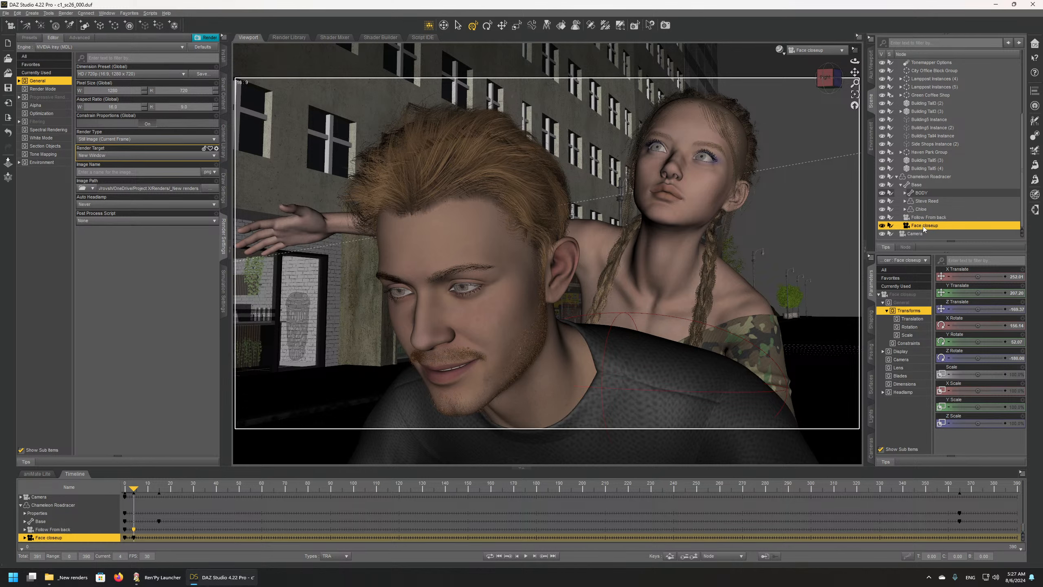
{"action": "left_click", "coordinate": [920, 226]}
{"action": "key", "text": "ctrl+a"}
{"action": "type", "text": "Follow"}
{"action": "key", "text": "Return"}
Step: Select the Chameleon Roadracer and switch the viewport to Perspective View
{"action": "left_click", "coordinate": [923, 179]}
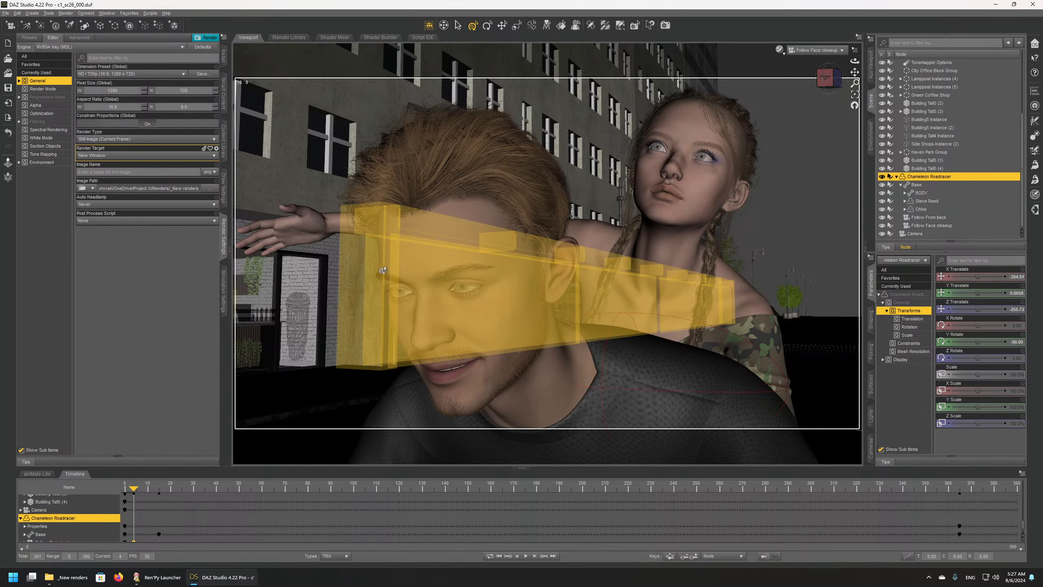
{"action": "left_click", "coordinate": [820, 55]}
{"action": "left_click", "coordinate": [815, 58]}
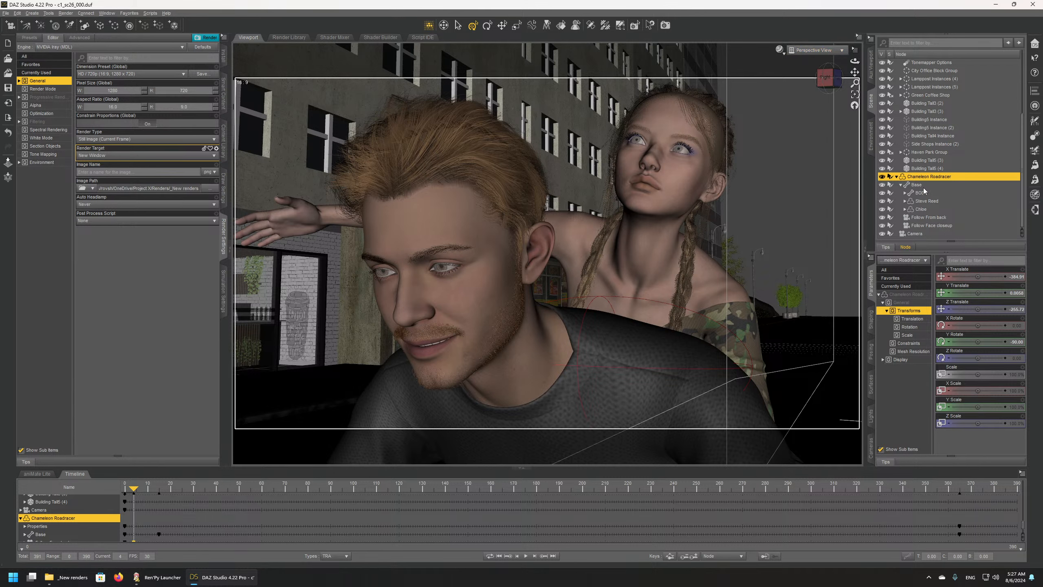
Step: Look through the scene's original Camera and advance the timeline to frame 45 to check the passing motorcycle
{"action": "left_click", "coordinate": [918, 233]}
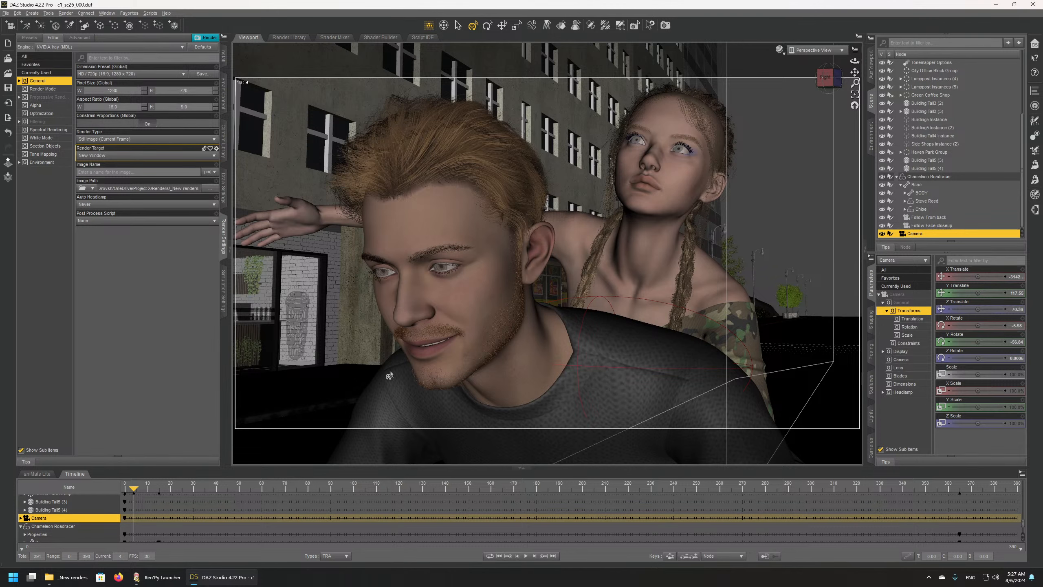
{"action": "left_click", "coordinate": [815, 50]}
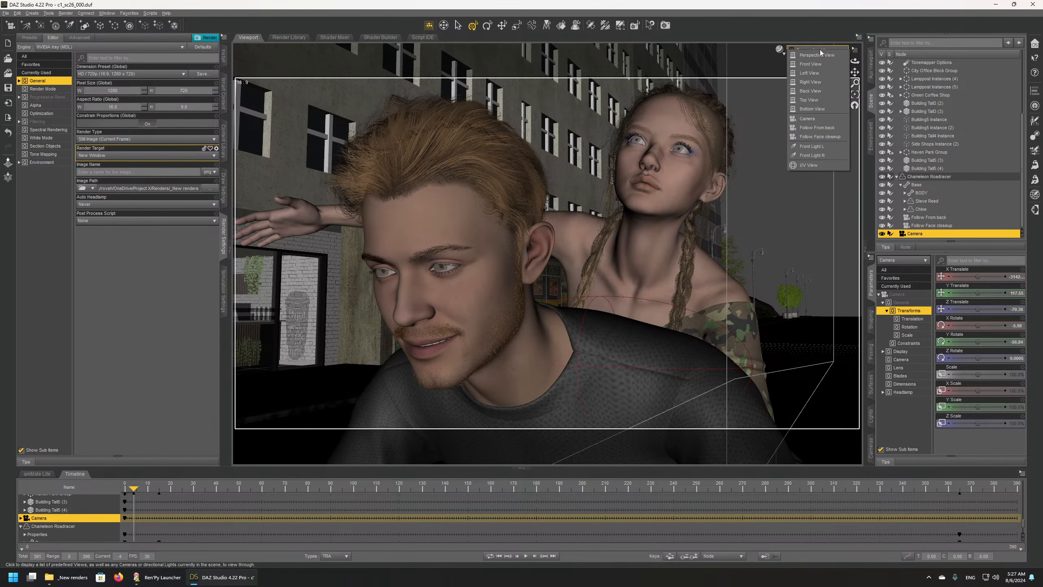
{"action": "left_click", "coordinate": [808, 118]}
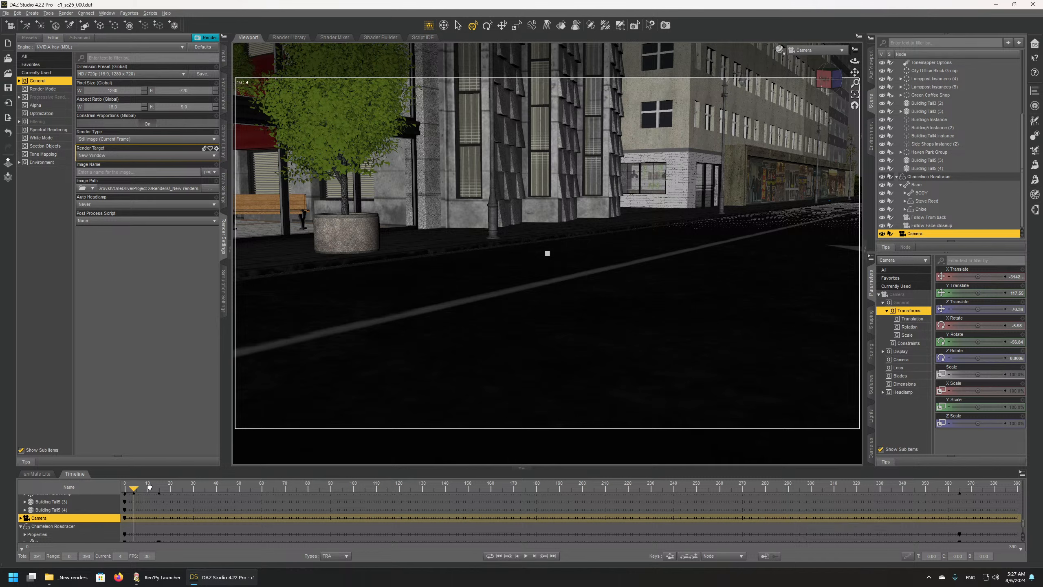
{"action": "left_click_drag", "start_coordinate": [162, 487], "coordinate": [224, 483]}
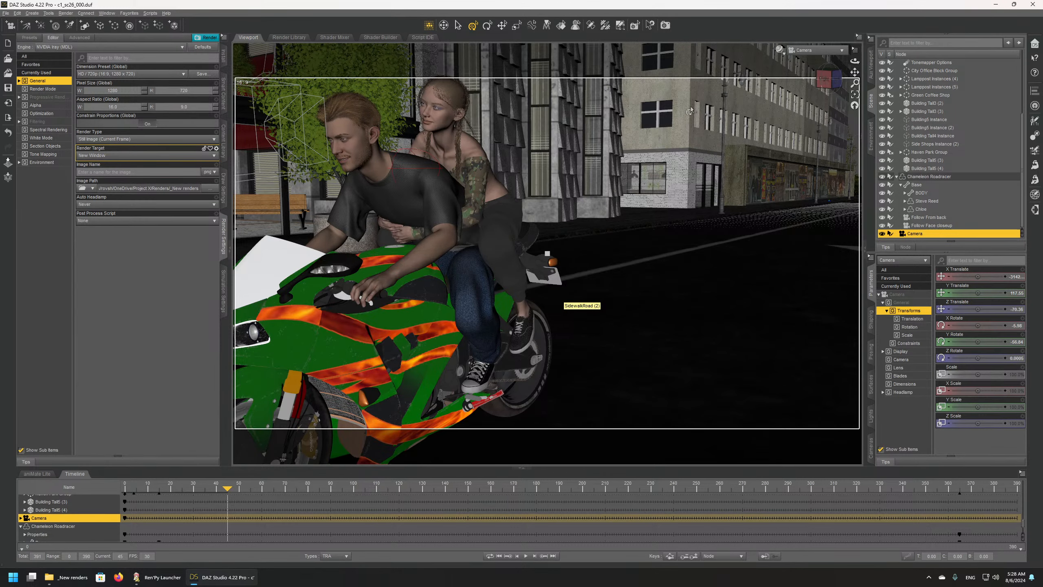
Step: Compose a low perspective view from behind the Chameleon Roadracer, with the timeline at frame 48
{"action": "left_click", "coordinate": [810, 52]}
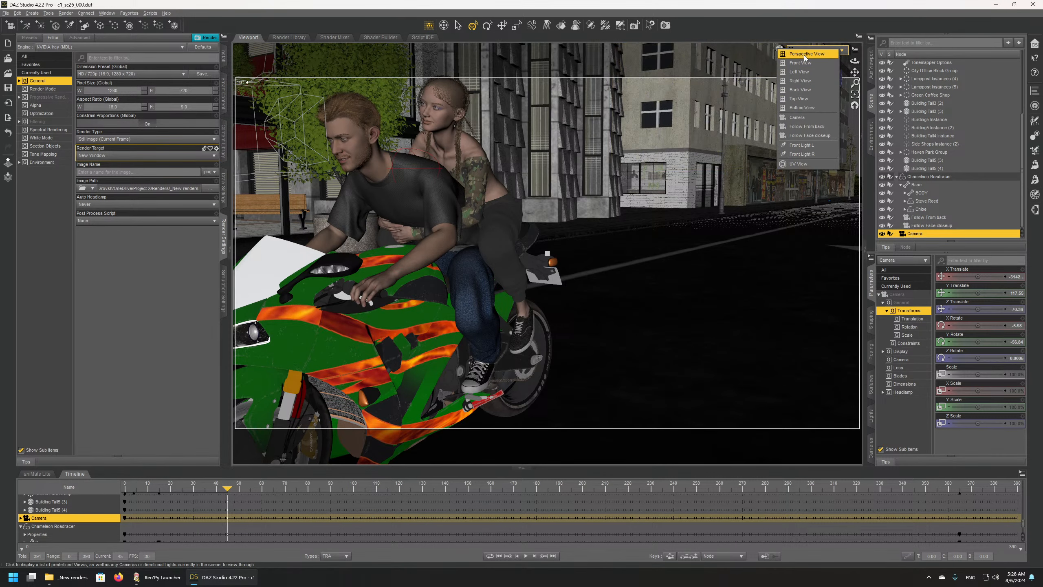
{"action": "left_click", "coordinate": [805, 60]}
{"action": "left_click", "coordinate": [929, 177]}
{"action": "left_click", "coordinate": [855, 94]}
{"action": "mouse_move", "coordinate": [854, 61]}
{"action": "left_mouse_down"}
{"action": "mouse_move", "coordinate": [821, 60]}
{"action": "mouse_move", "coordinate": [839, 53]}
{"action": "left_mouse_up"}
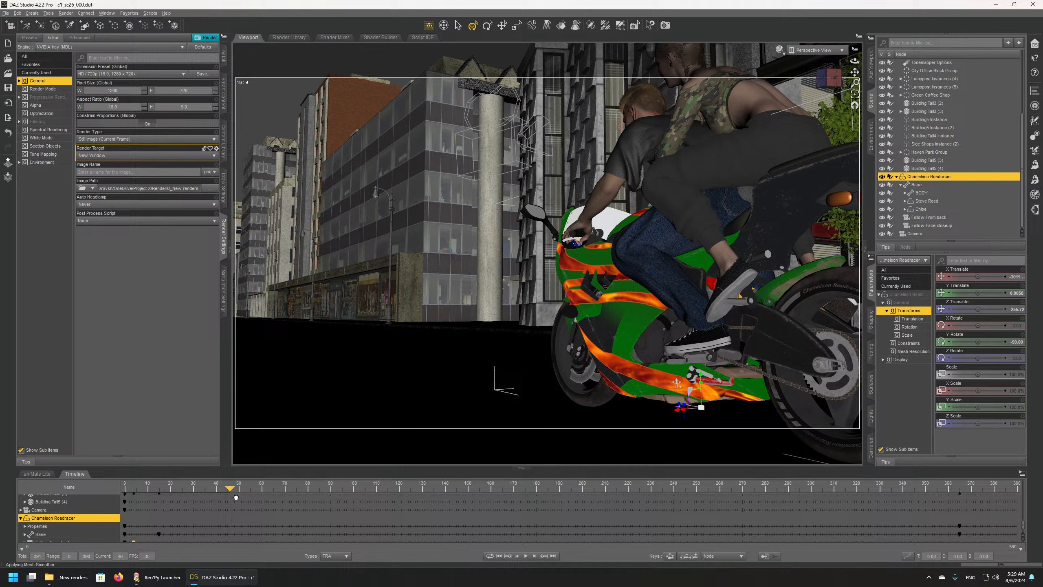
{"action": "left_click_drag", "start_coordinate": [227, 498], "coordinate": [279, 497]}
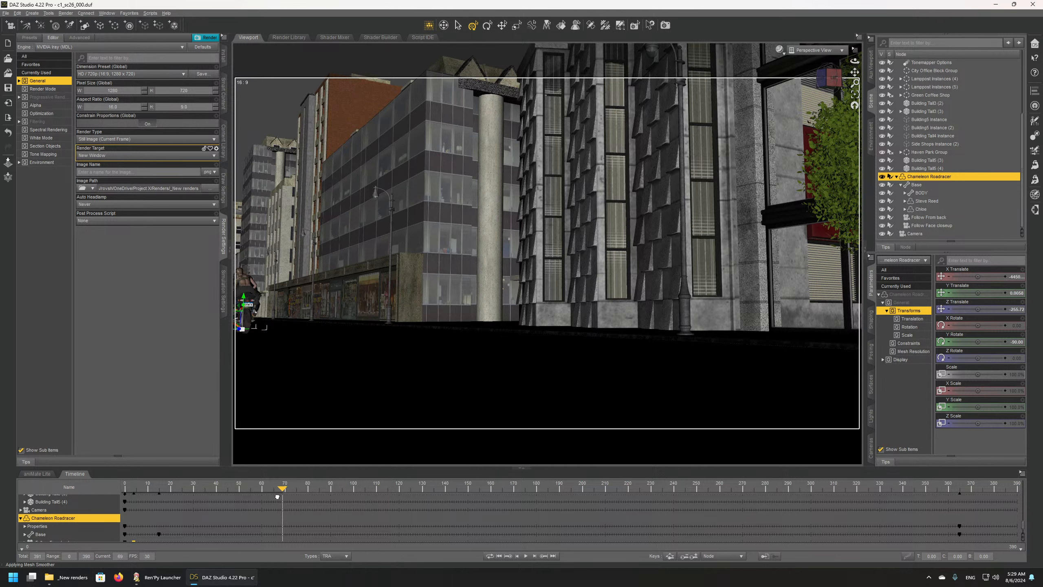
{"action": "mouse_move", "coordinate": [277, 497]}
{"action": "left_mouse_down"}
{"action": "mouse_move", "coordinate": [198, 497]}
{"action": "mouse_move", "coordinate": [293, 497]}
{"action": "mouse_move", "coordinate": [216, 497]}
{"action": "mouse_move", "coordinate": [257, 496]}
{"action": "left_mouse_up"}
{"action": "left_click", "coordinate": [233, 495]}
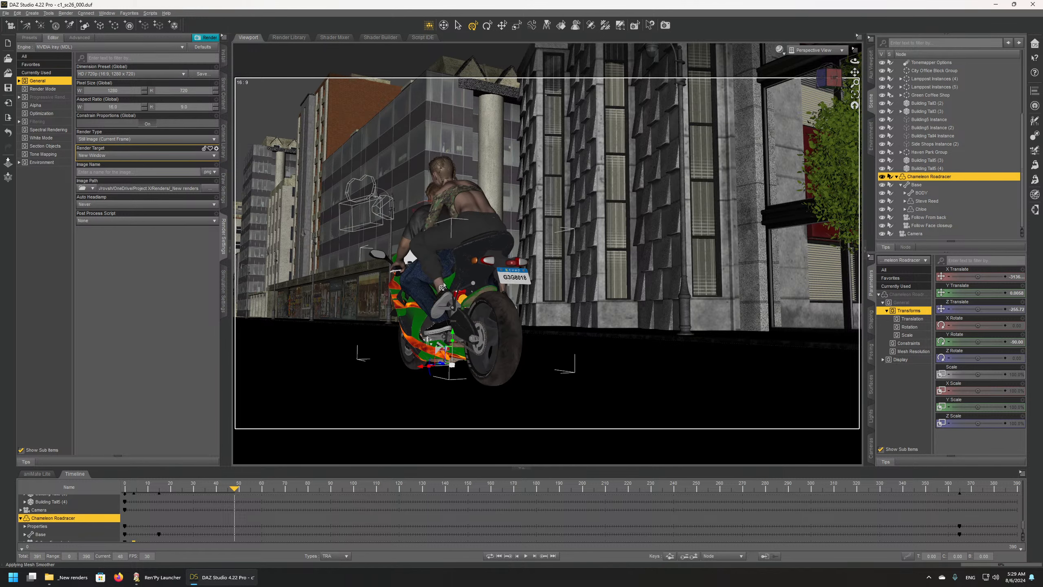
Step: Create a new camera that copies the active rear perspective view, fixing the name and label suffix mismatch
{"action": "left_click", "coordinate": [10, 26]}
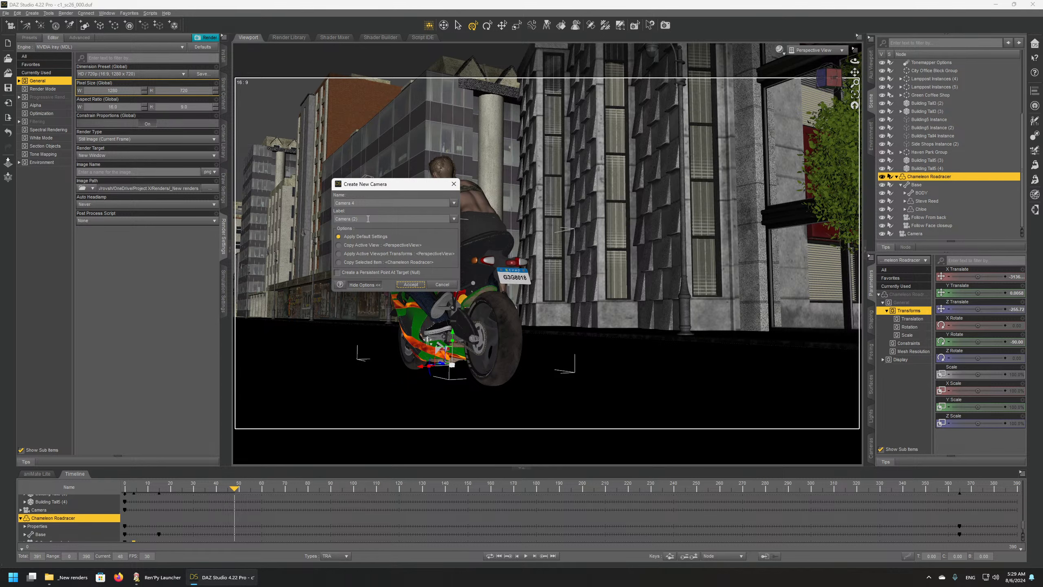
{"action": "left_click", "coordinate": [364, 246]}
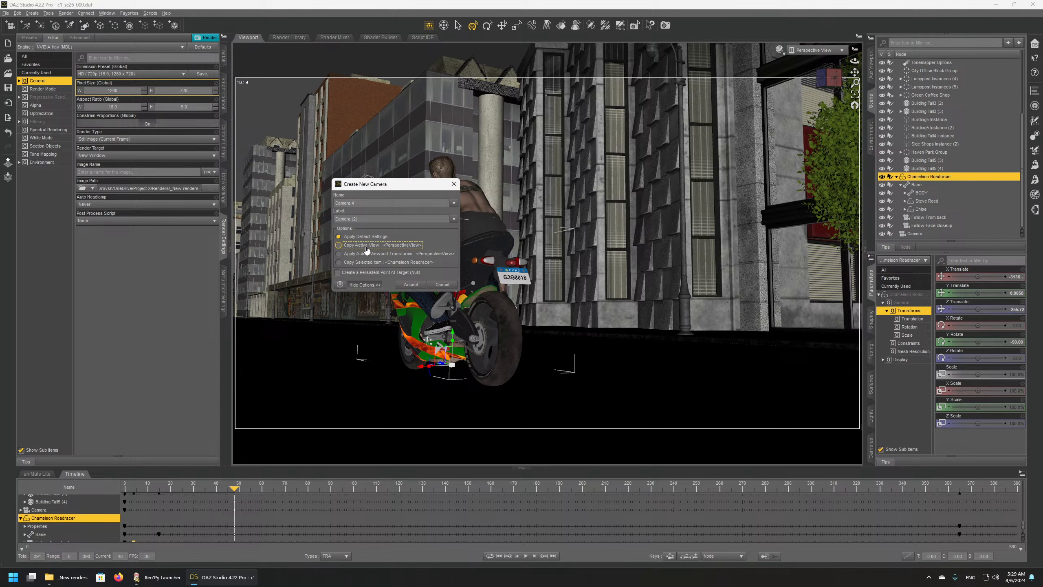
{"action": "left_click", "coordinate": [411, 285]}
{"action": "left_click", "coordinate": [405, 250]}
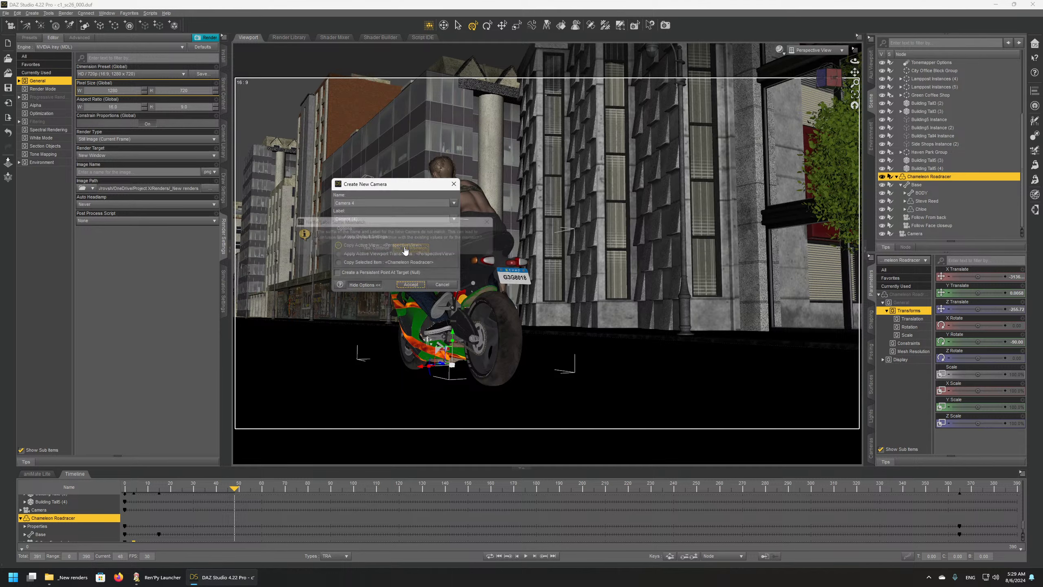
{"action": "left_click", "coordinate": [410, 284]}
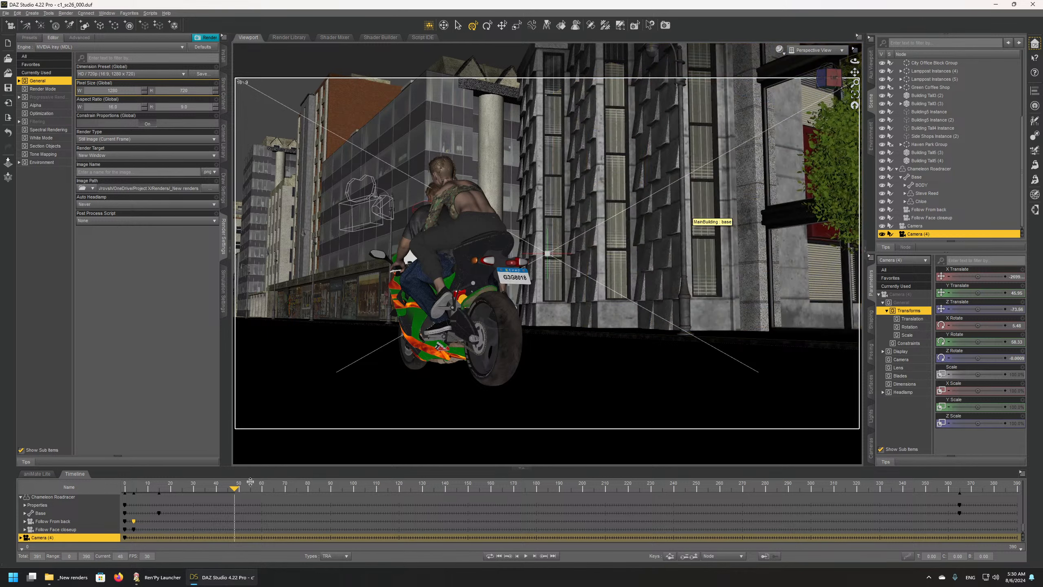
Step: Advance the timeline to frame 75 and frame the Chameleon Roadracer in the perspective view
{"action": "left_click_drag", "start_coordinate": [240, 489], "coordinate": [296, 488]}
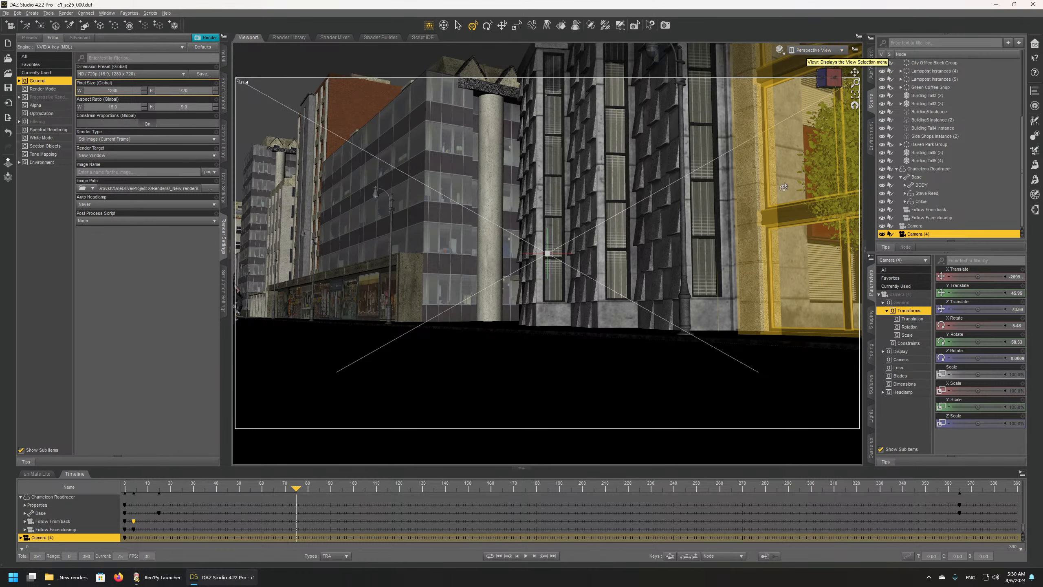
{"action": "left_click", "coordinate": [926, 169]}
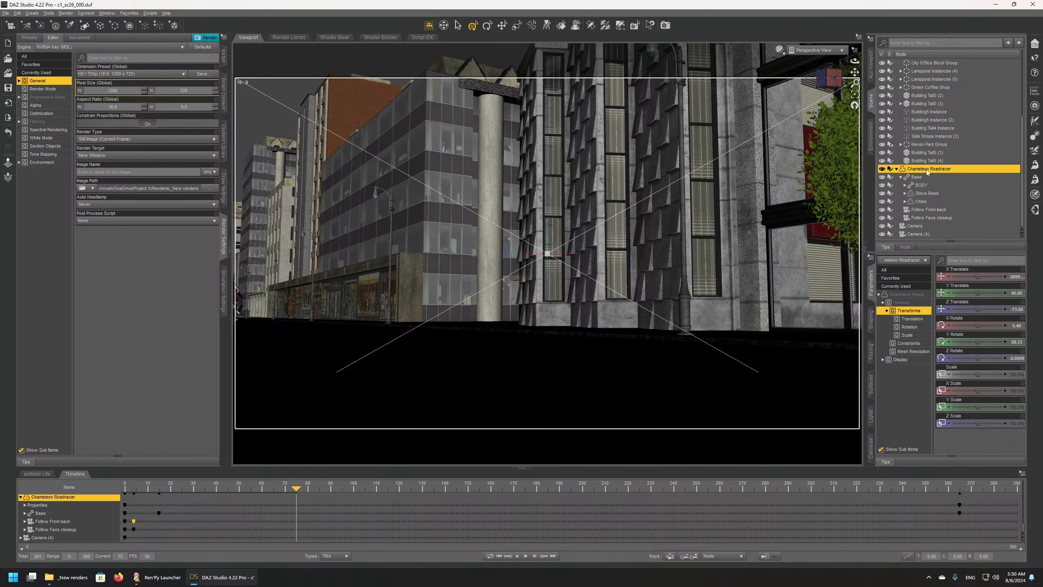
{"action": "key", "text": "ctrl+f"}
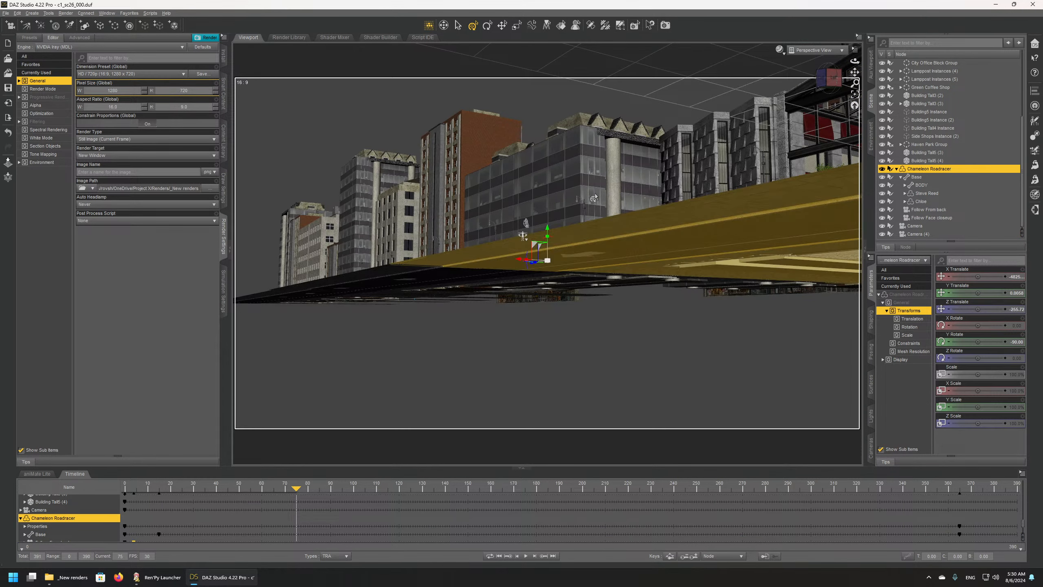
{"action": "middle_click_drag", "start_coordinate": [519, 222], "coordinate": [523, 235]}
{"action": "middle_click_drag", "start_coordinate": [564, 166], "coordinate": [573, 170]}
{"action": "scroll", "coordinate": [573, 170], "scroll_direction": "up", "scroll_amount": 4}
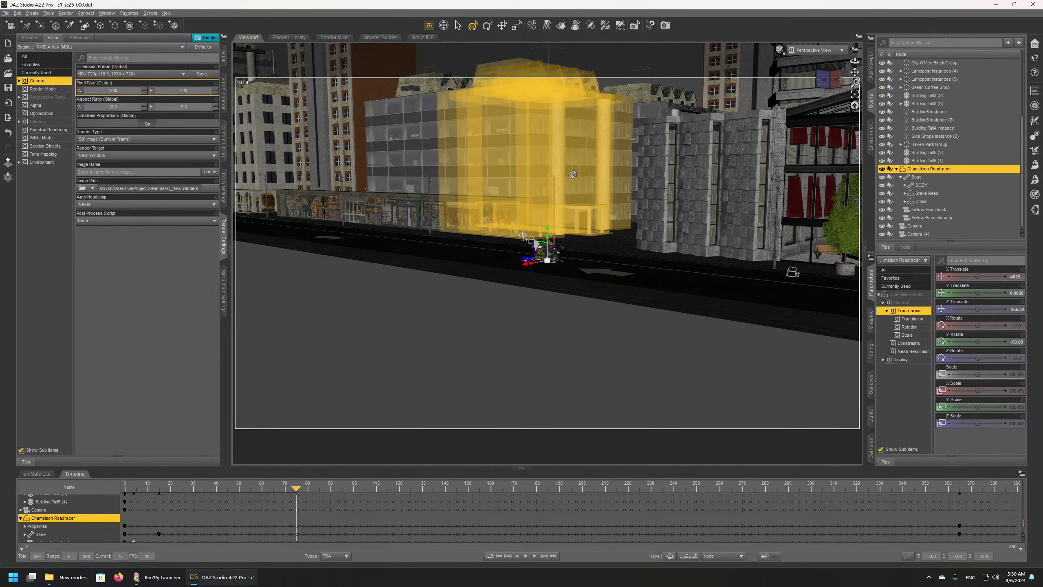
{"action": "scroll", "coordinate": [573, 172], "scroll_direction": "up", "scroll_amount": 5}
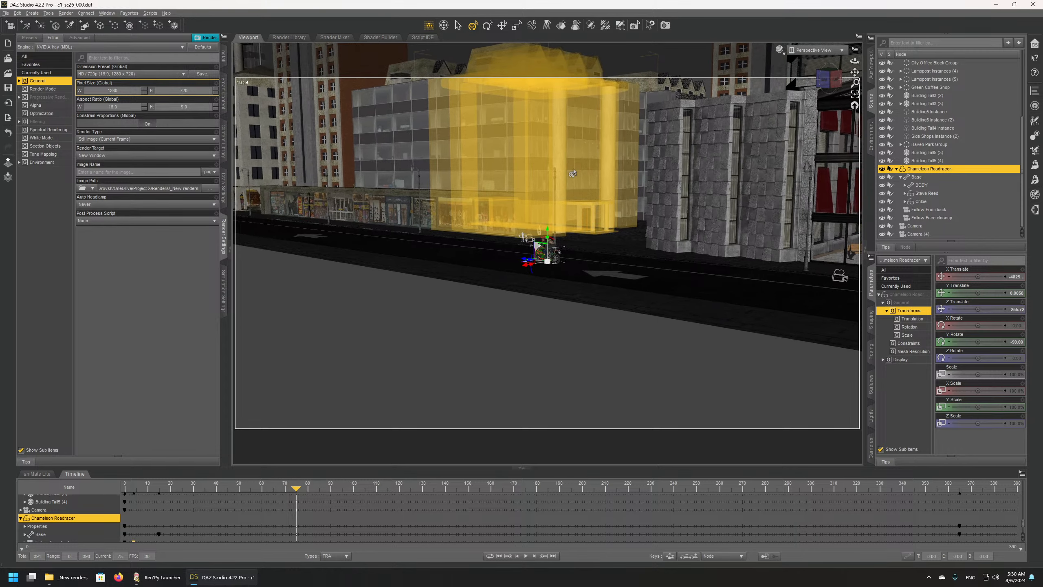
{"action": "scroll", "coordinate": [574, 173], "scroll_direction": "up", "scroll_amount": 2}
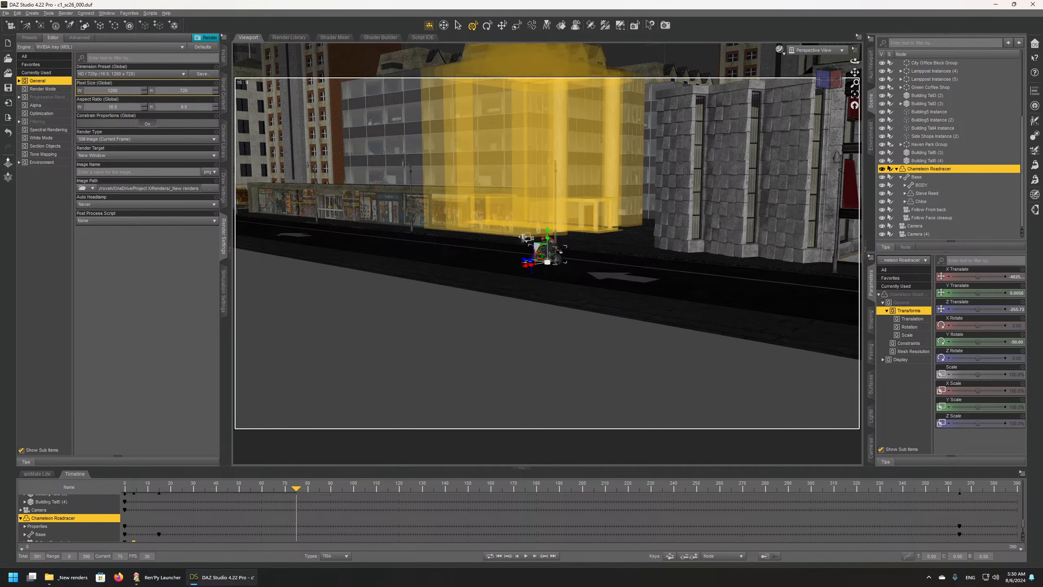
Step: Compose a street-level view from farther down the road, showing the storefronts and the motorcycle approaching in the distance
{"action": "middle_click_drag", "start_coordinate": [574, 173], "coordinate": [749, 164]}
{"action": "middle_click_drag", "start_coordinate": [539, 199], "coordinate": [533, 195]}
{"action": "scroll", "coordinate": [533, 196], "scroll_direction": "up", "scroll_amount": 1}
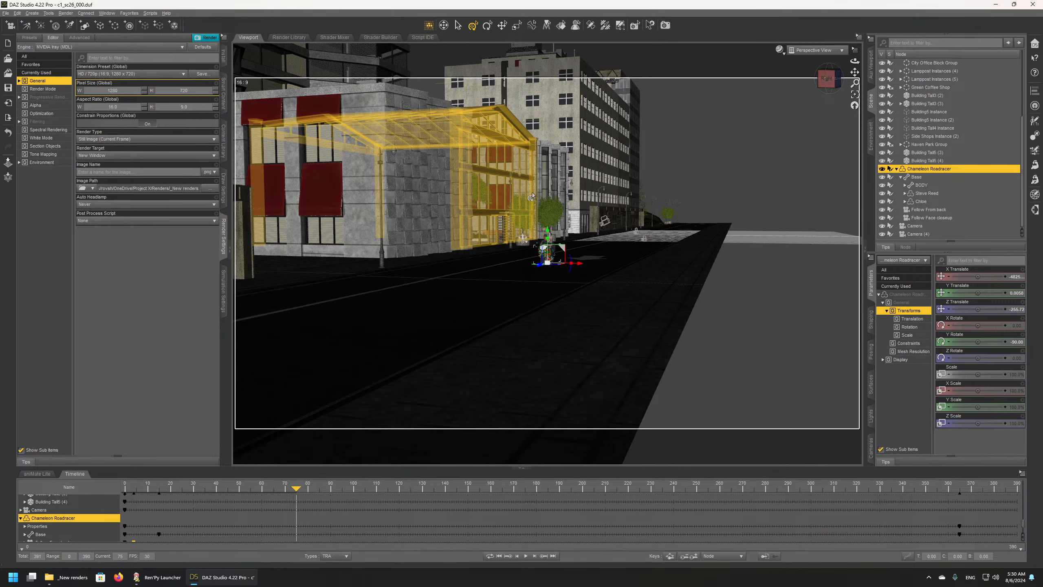
{"action": "scroll", "coordinate": [531, 197], "scroll_direction": "up", "scroll_amount": 4}
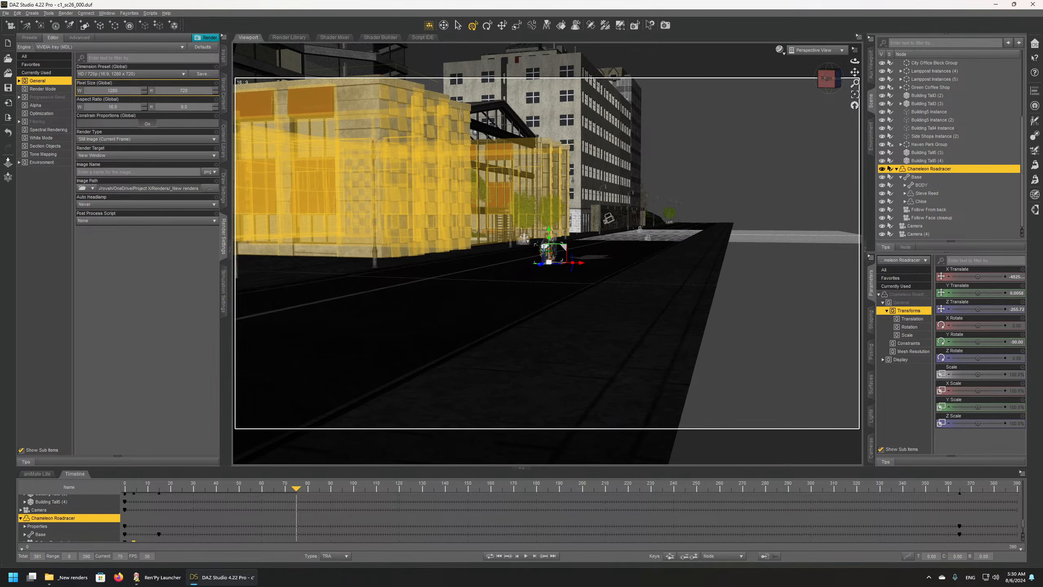
{"action": "middle_click_drag", "start_coordinate": [531, 198], "coordinate": [555, 192]}
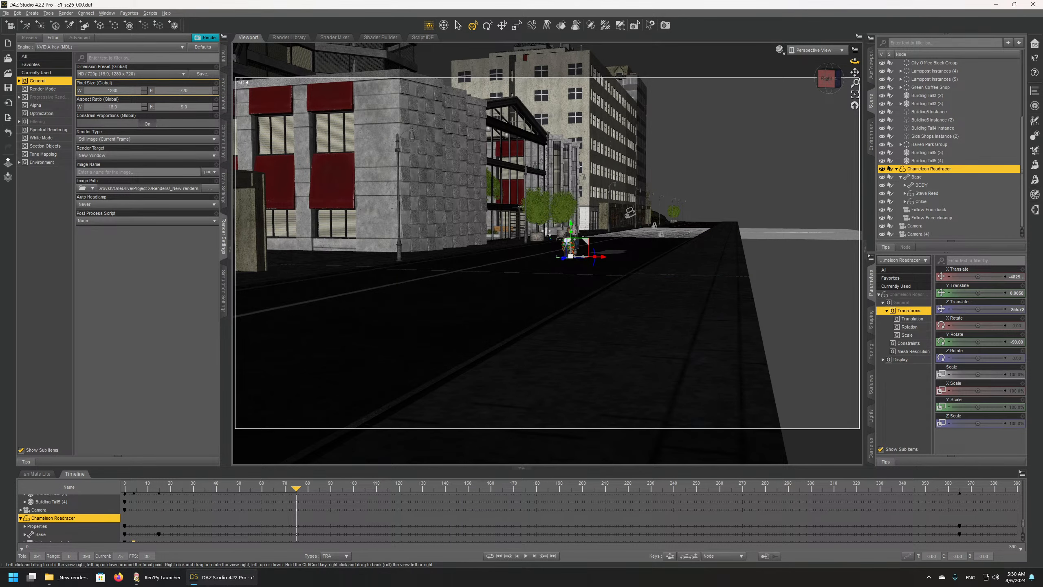
{"action": "left_click_drag", "start_coordinate": [854, 62], "coordinate": [826, 63]}
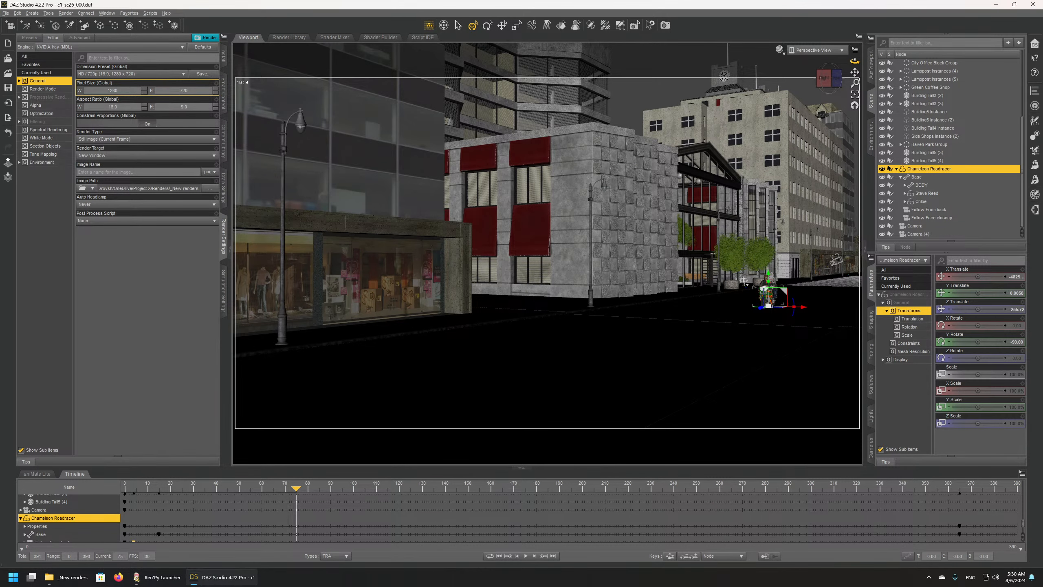
{"action": "left_click_drag", "start_coordinate": [854, 62], "coordinate": [838, 55]}
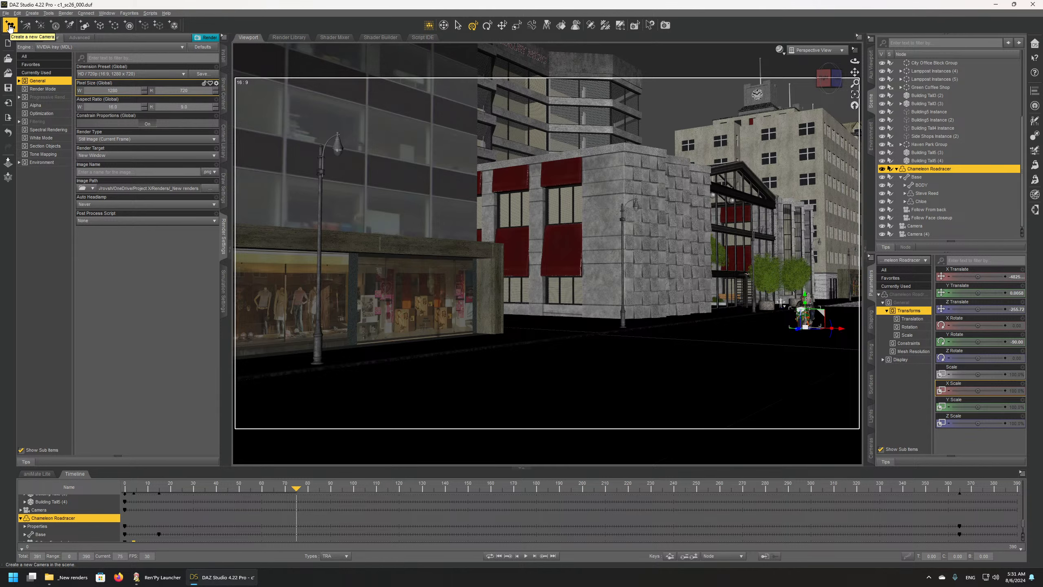
Step: Create another camera that copies this distant street view, fixing the mismatch so its label is Camera (5)
{"action": "left_click", "coordinate": [9, 26]}
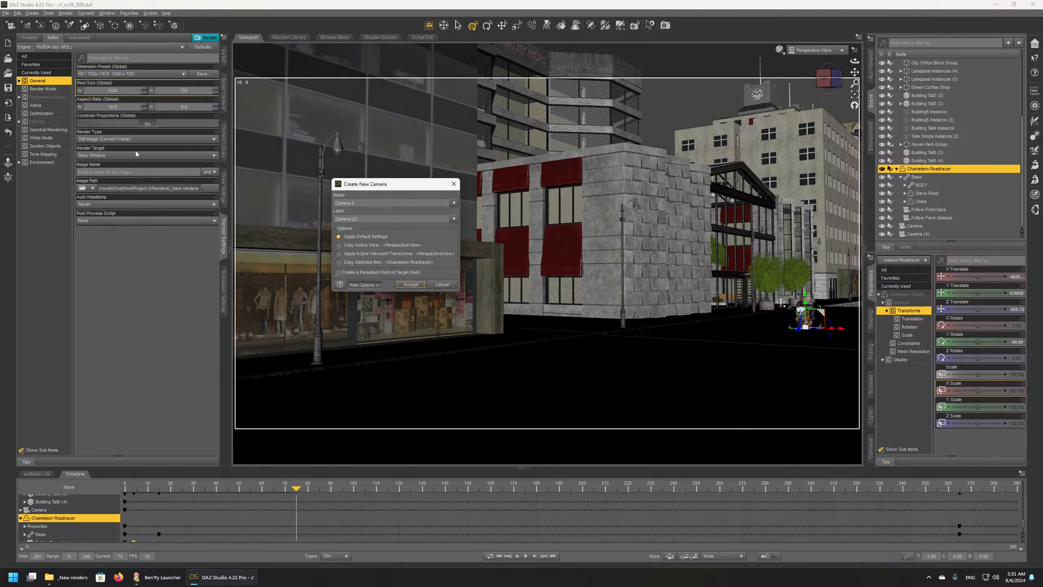
{"action": "left_click", "coordinate": [339, 245]}
{"action": "left_click", "coordinate": [405, 289]}
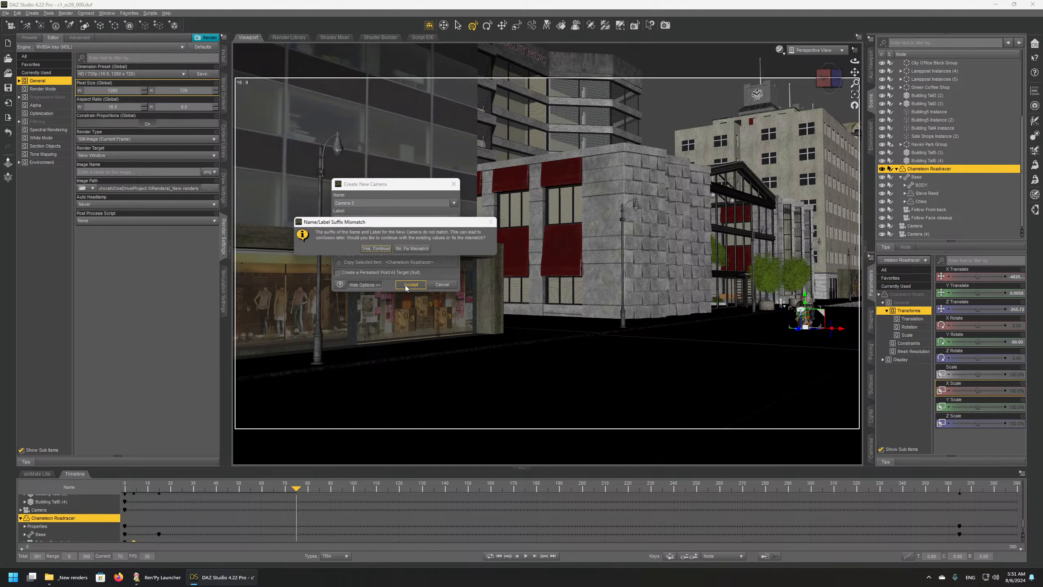
{"action": "left_click", "coordinate": [408, 251]}
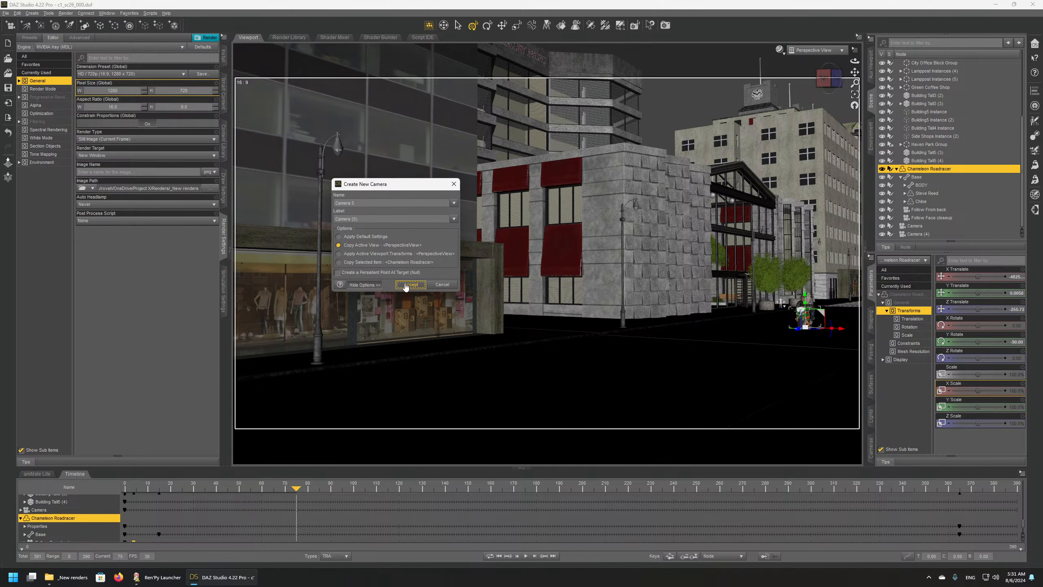
{"action": "left_click", "coordinate": [411, 285]}
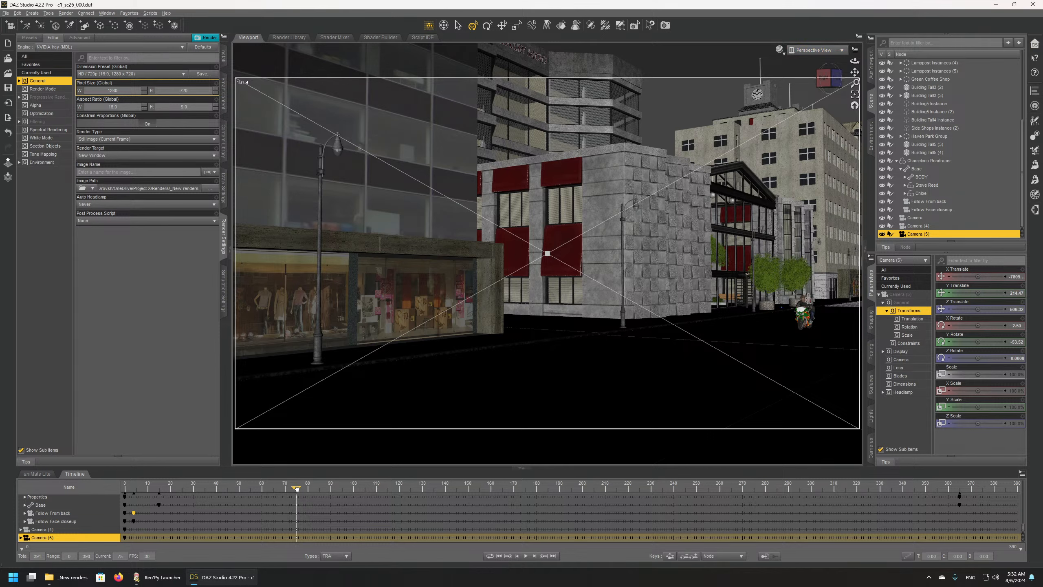
Step: Advance the timeline to frame 120 and set Camera (5)'s focal length to 90 mm
{"action": "left_click_drag", "start_coordinate": [296, 488], "coordinate": [399, 485]}
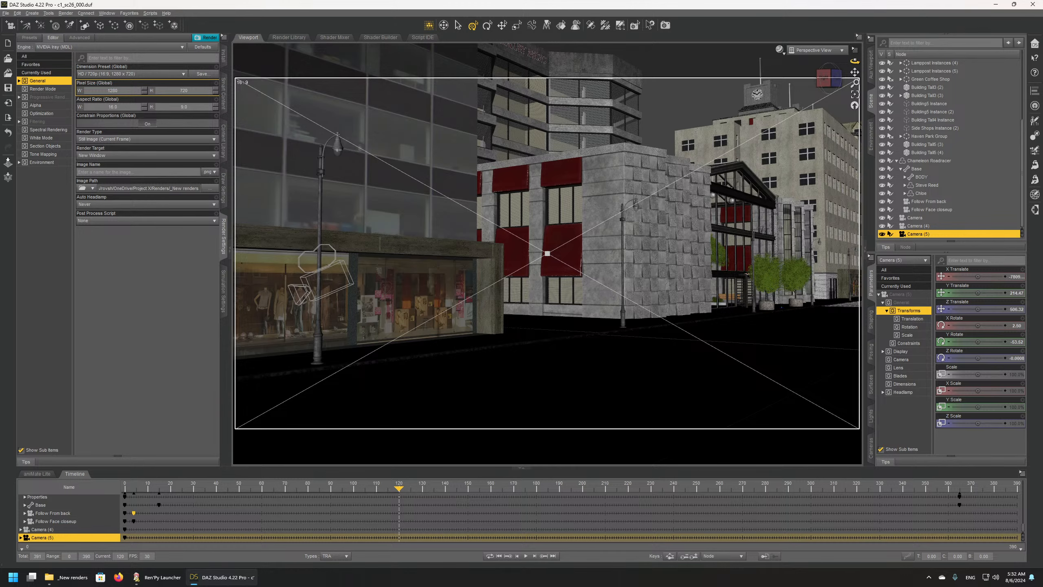
{"action": "left_click_drag", "start_coordinate": [854, 61], "coordinate": [793, 65]}
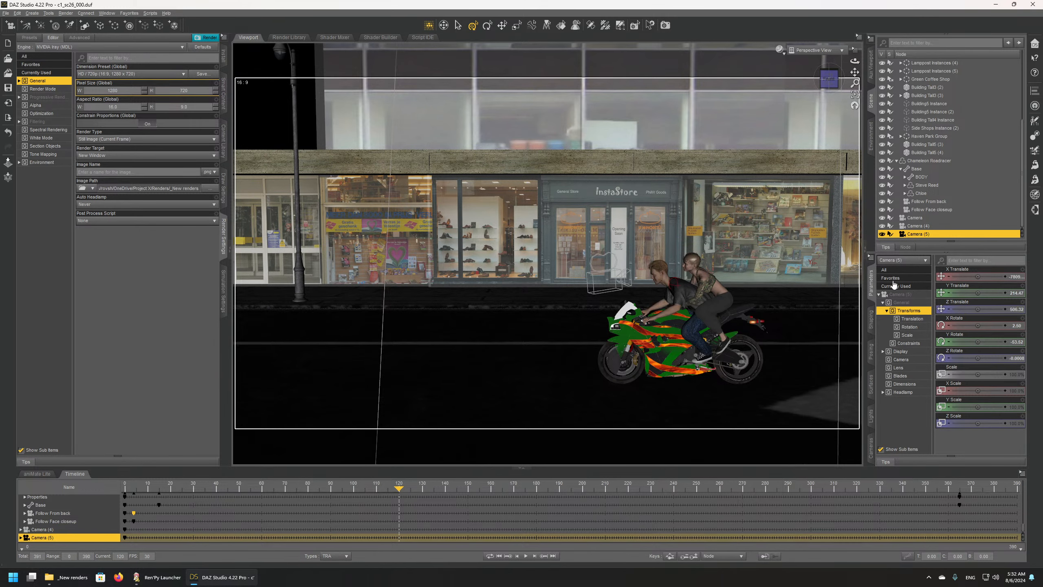
{"action": "left_click", "coordinate": [900, 359]}
{"action": "left_click", "coordinate": [1014, 309]}
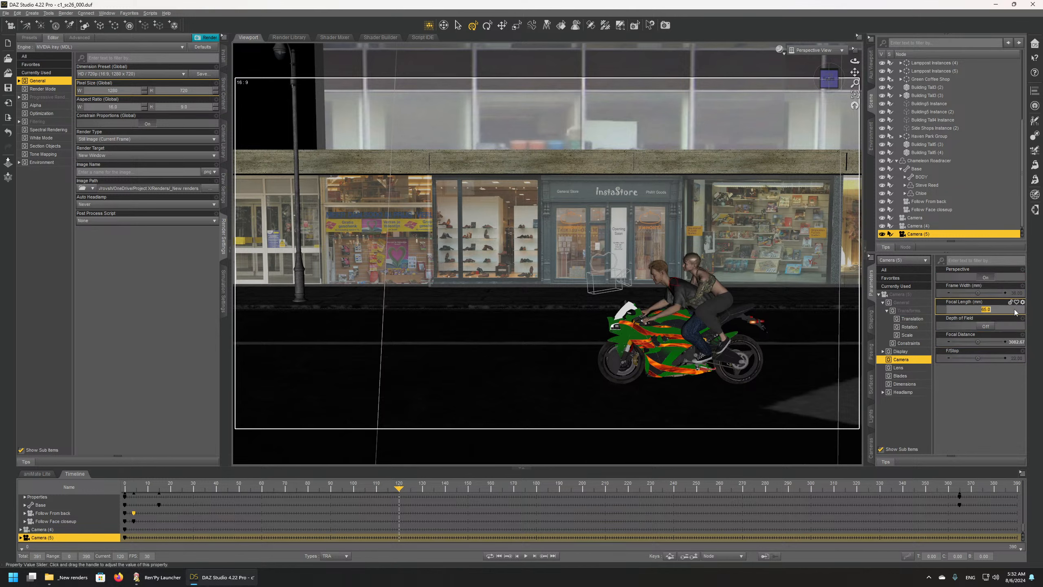
{"action": "type", "text": "90"}
{"action": "key", "text": "Return"}
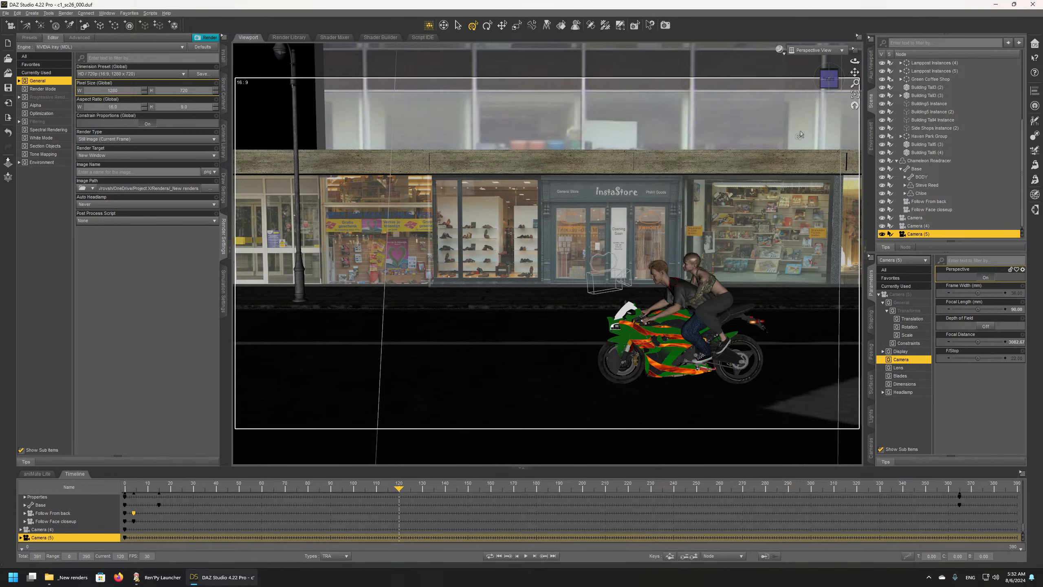
Step: Look through Camera (5) and frame the Chameleon Roadracer from the side against the InstaStore front at frame 120
{"action": "left_click", "coordinate": [826, 53]}
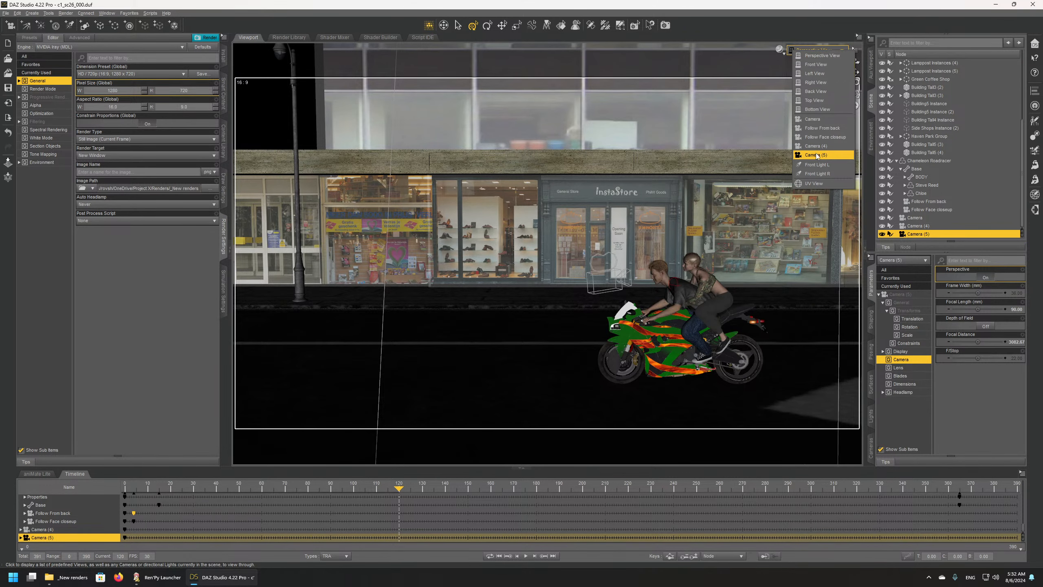
{"action": "left_click", "coordinate": [816, 156]}
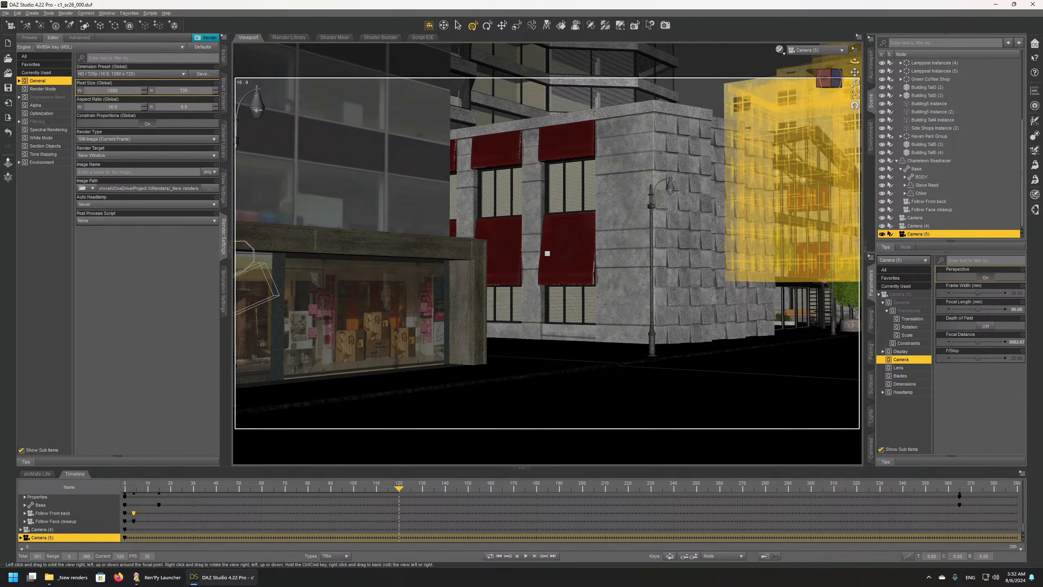
{"action": "right_click_drag", "start_coordinate": [854, 61], "coordinate": [945, 42]}
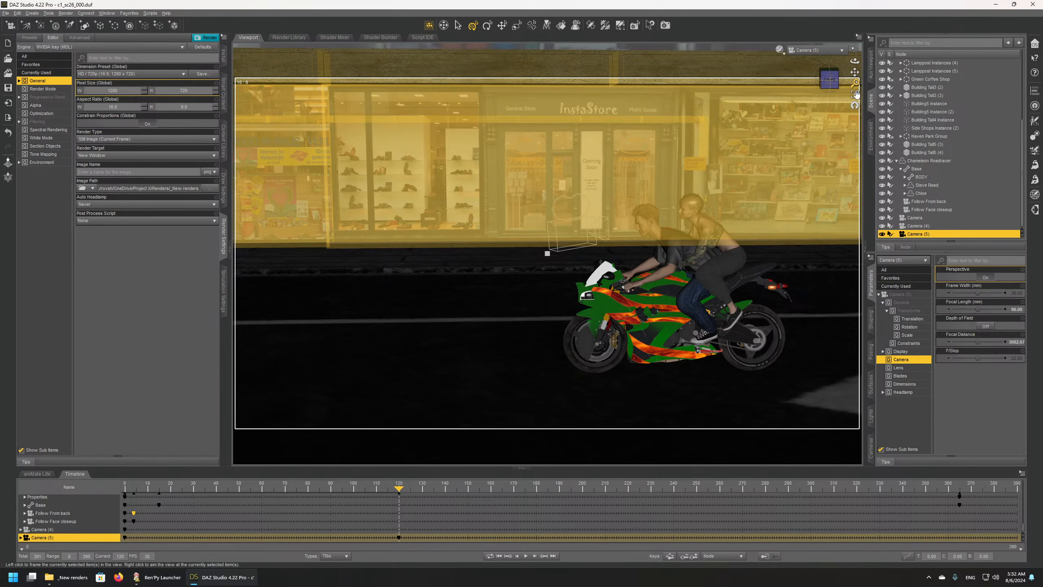
{"action": "left_click_drag", "start_coordinate": [854, 72], "coordinate": [854, 9]}
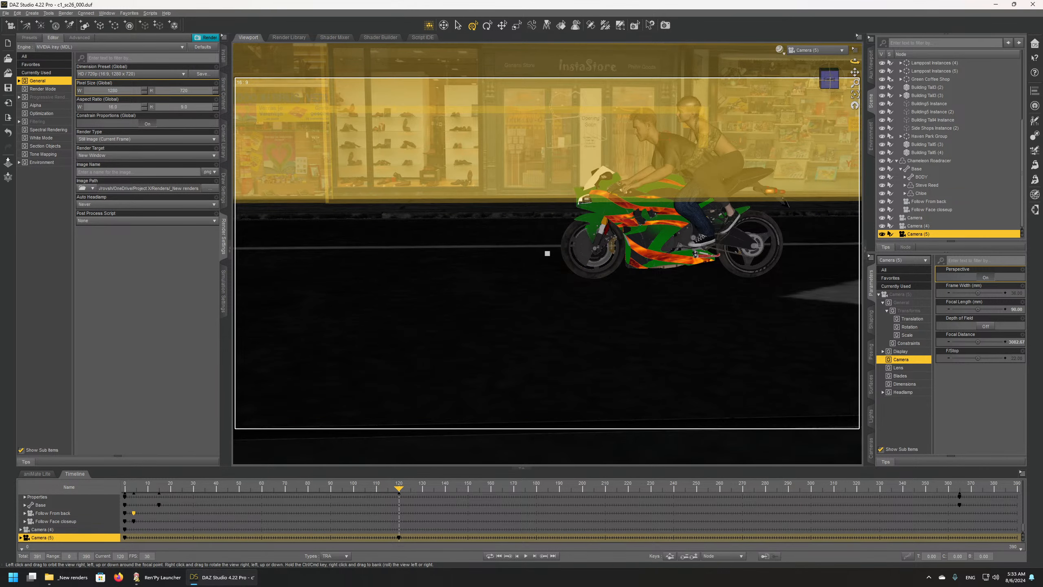
{"action": "left_click_drag", "start_coordinate": [855, 60], "coordinate": [855, 88]}
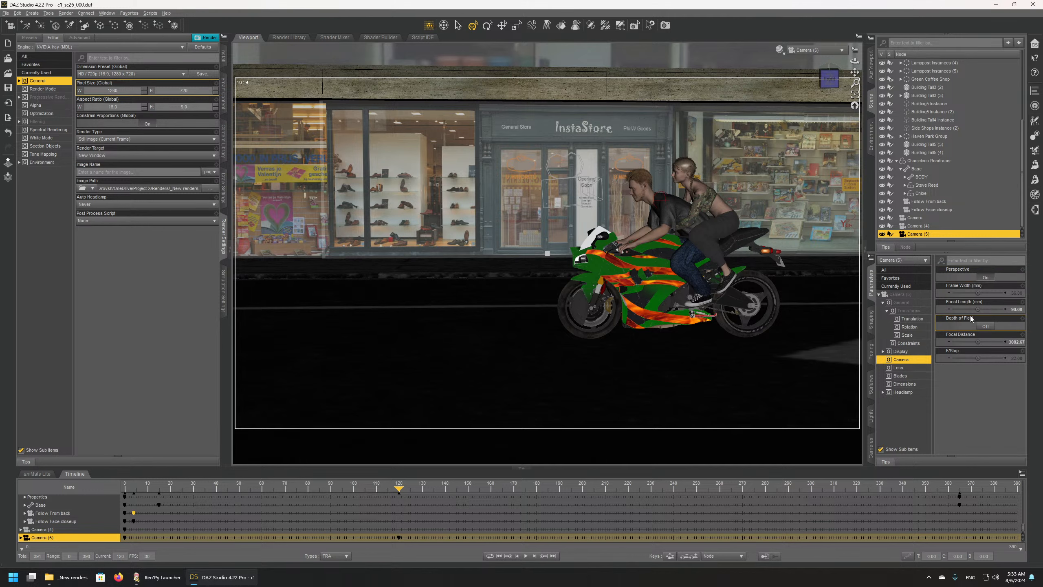
Step: Try a focal length of 110 mm and then 150 mm on Camera (5) for a tighter shot of the riders
{"action": "left_click", "coordinate": [1014, 309]}
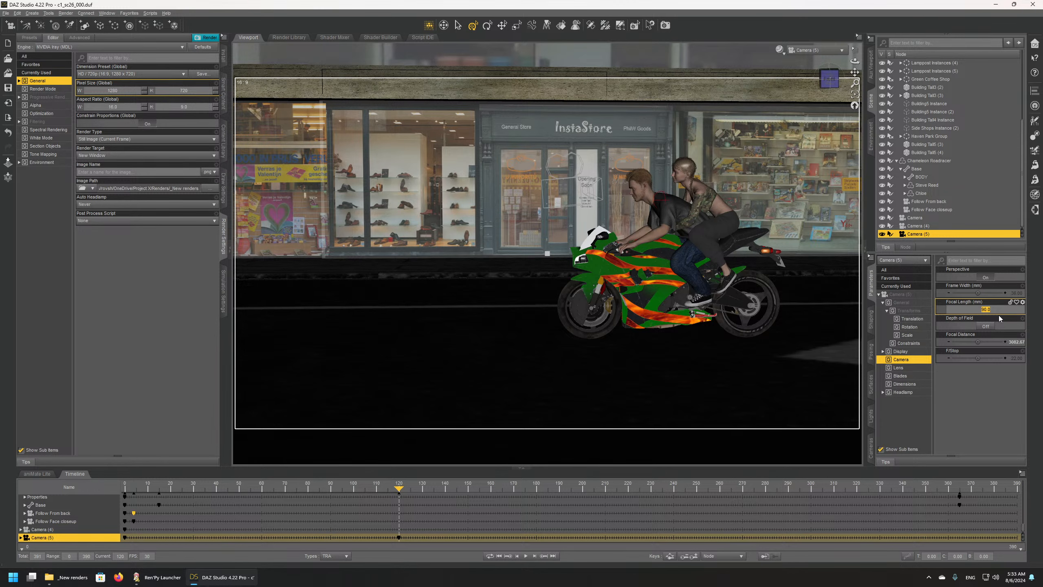
{"action": "key", "text": "Return"}
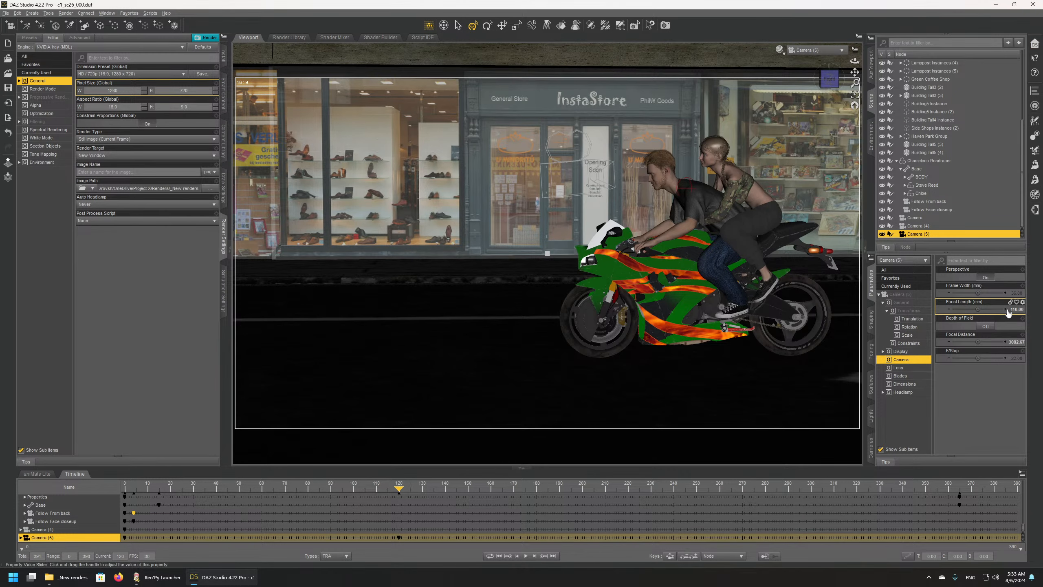
{"action": "left_click", "coordinate": [1012, 309]}
{"action": "type", "text": "150"}
{"action": "key", "text": "Return"}
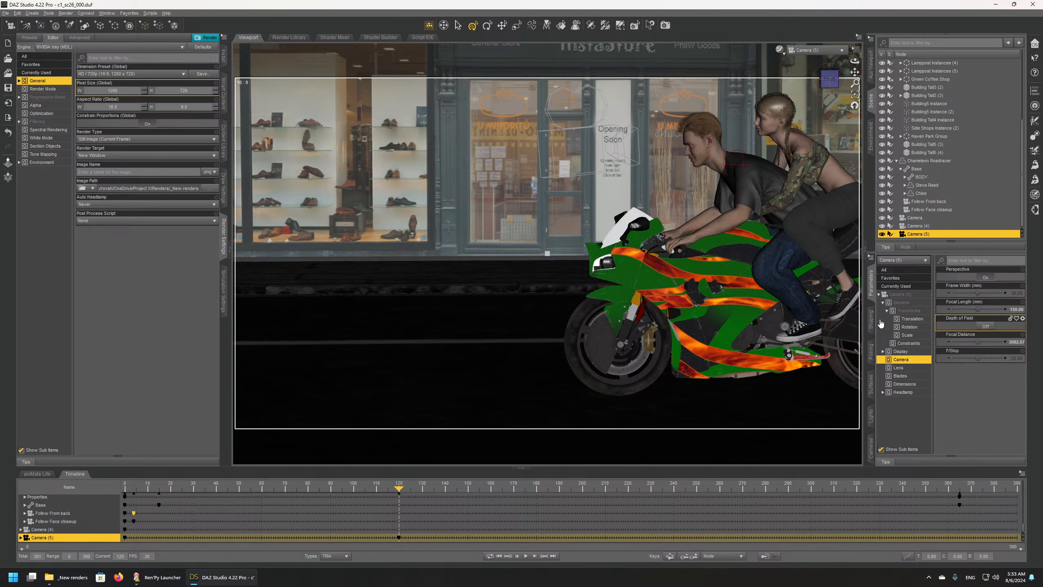
Step: Compare Camera (5)'s view at frames 110 and 120, and copy its selected key at frame 120
{"action": "mouse_move", "coordinate": [1015, 311]}
{"action": "left_click", "coordinate": [398, 538]}
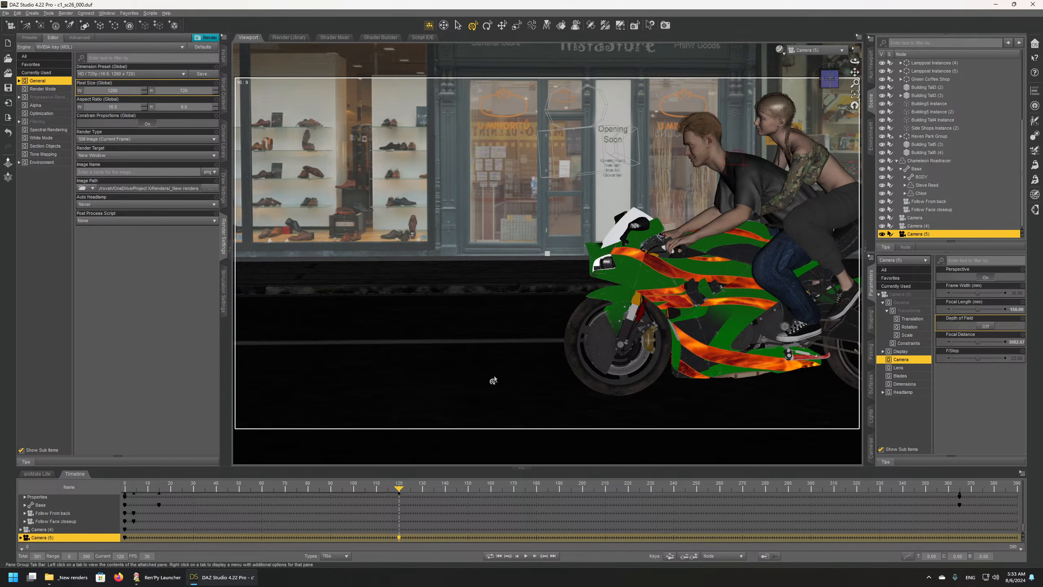
{"action": "left_click_drag", "start_coordinate": [396, 489], "coordinate": [372, 489]}
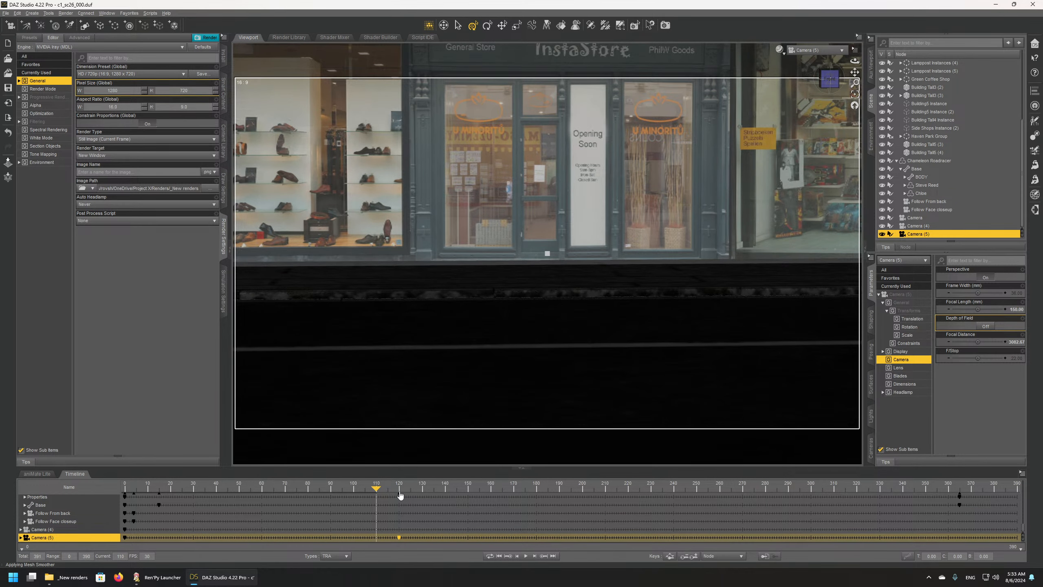
{"action": "left_click", "coordinate": [401, 495]}
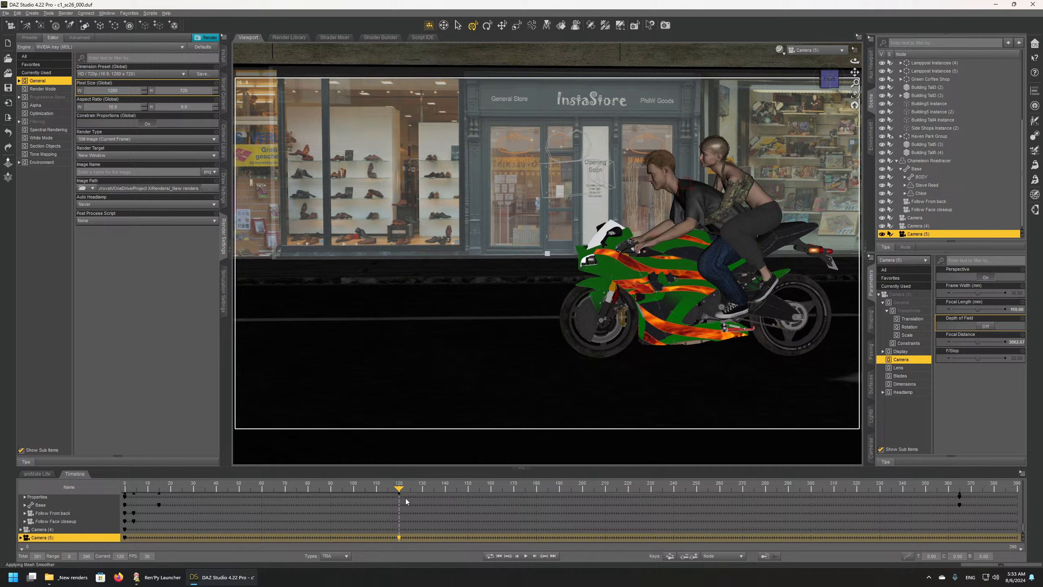
{"action": "right_click", "coordinate": [401, 540]}
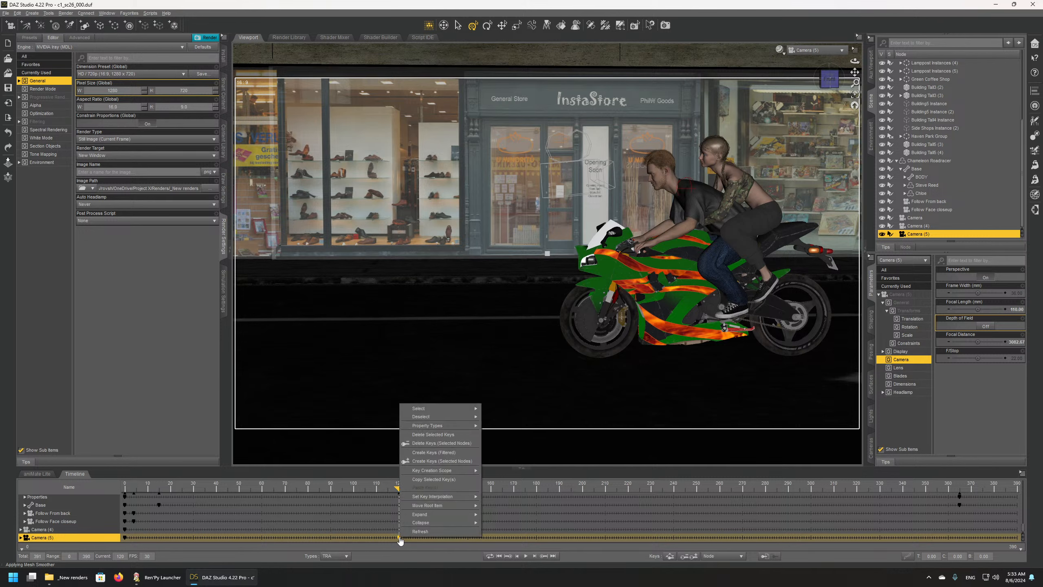
{"action": "left_click", "coordinate": [448, 481]}
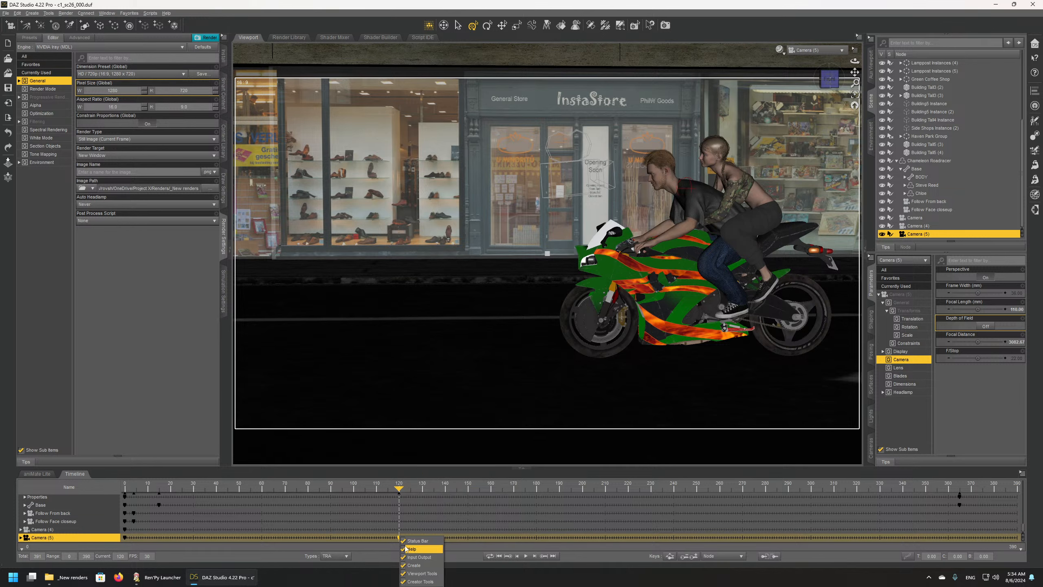
Step: Scrub the timeline around frame 120 to examine how the motorcycle passes through Camera (5)'s view
{"action": "left_click", "coordinate": [398, 487]}
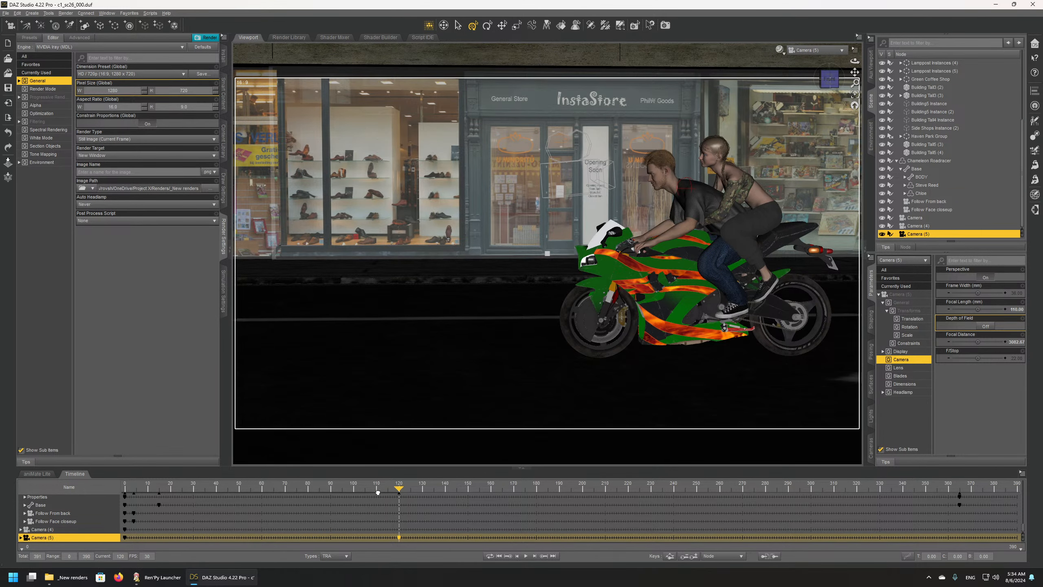
{"action": "mouse_move", "coordinate": [378, 492]}
{"action": "left_mouse_down"}
{"action": "mouse_move", "coordinate": [290, 501]}
{"action": "mouse_move", "coordinate": [397, 499]}
{"action": "left_mouse_up"}
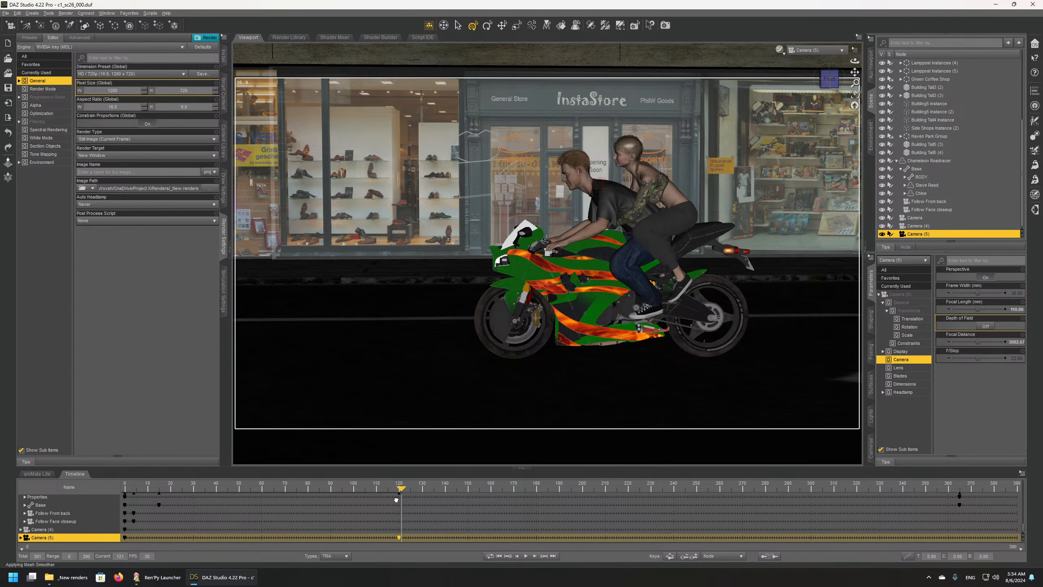
{"action": "left_click_drag", "start_coordinate": [394, 500], "coordinate": [394, 501]}
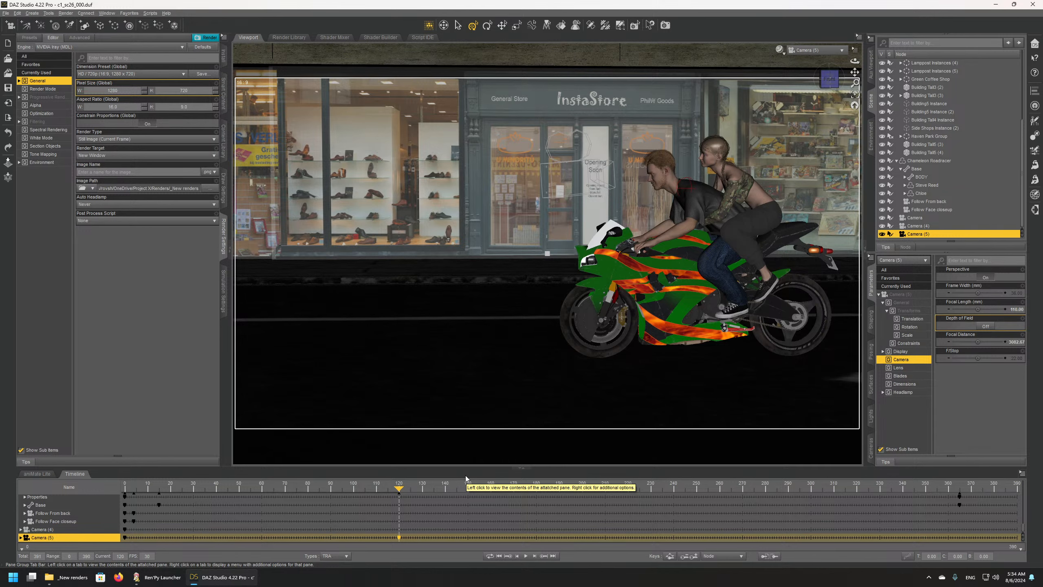
{"action": "left_click", "coordinate": [907, 555]}
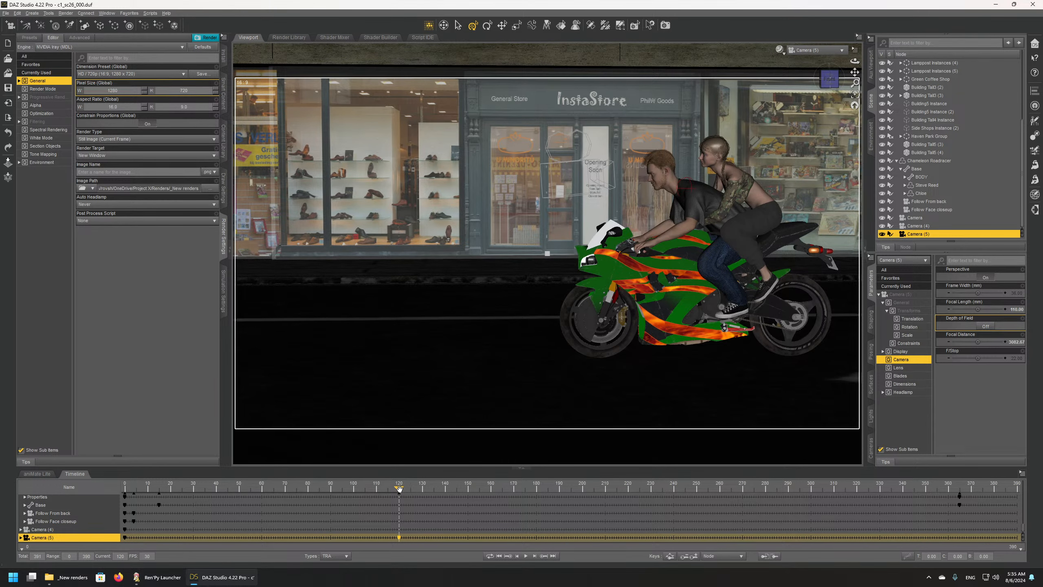
{"action": "mouse_move", "coordinate": [400, 488]}
{"action": "left_mouse_down"}
{"action": "mouse_move", "coordinate": [376, 488]}
{"action": "mouse_move", "coordinate": [408, 488]}
{"action": "mouse_move", "coordinate": [396, 489]}
{"action": "left_mouse_up"}
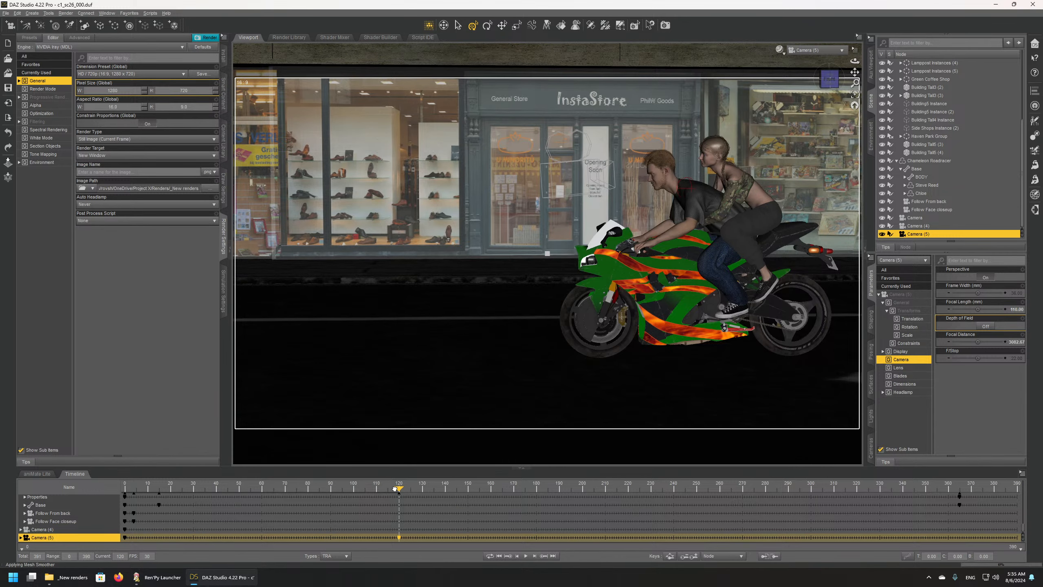
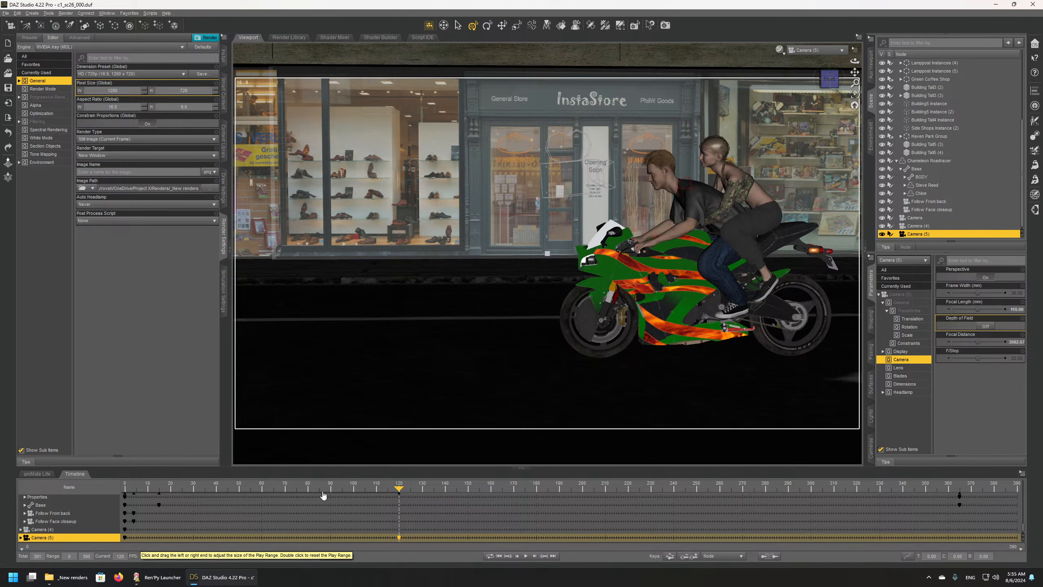
{"action": "mouse_move", "coordinate": [399, 487]}
{"action": "left_mouse_down"}
{"action": "mouse_move", "coordinate": [356, 488]}
{"action": "mouse_move", "coordinate": [399, 488]}
{"action": "left_mouse_up"}
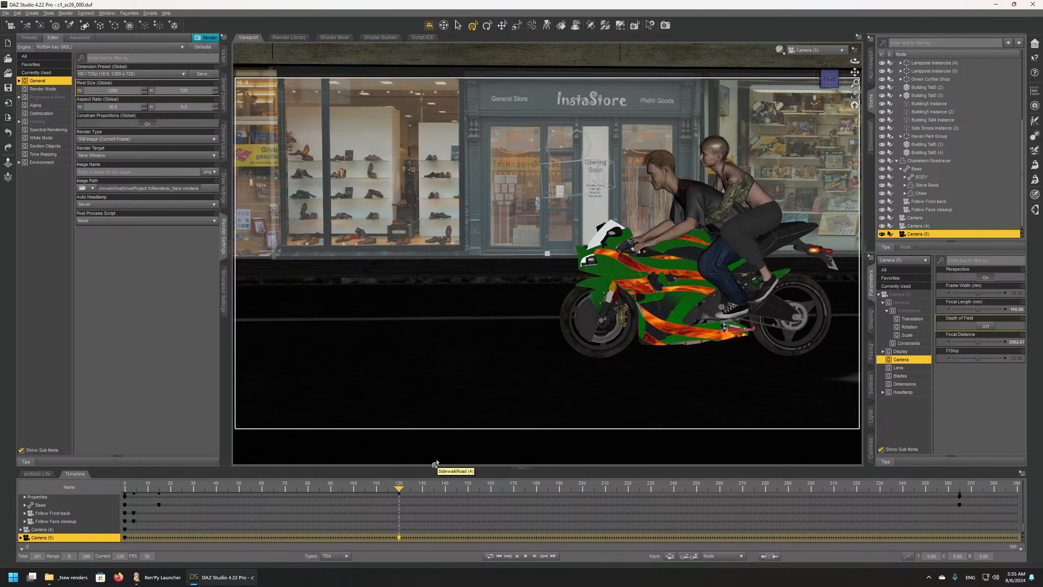
Step: Delete Camera (5)'s keys at frame 120 and undo the last focal length change
{"action": "right_click", "coordinate": [127, 541]}
{"action": "left_click", "coordinate": [168, 445]}
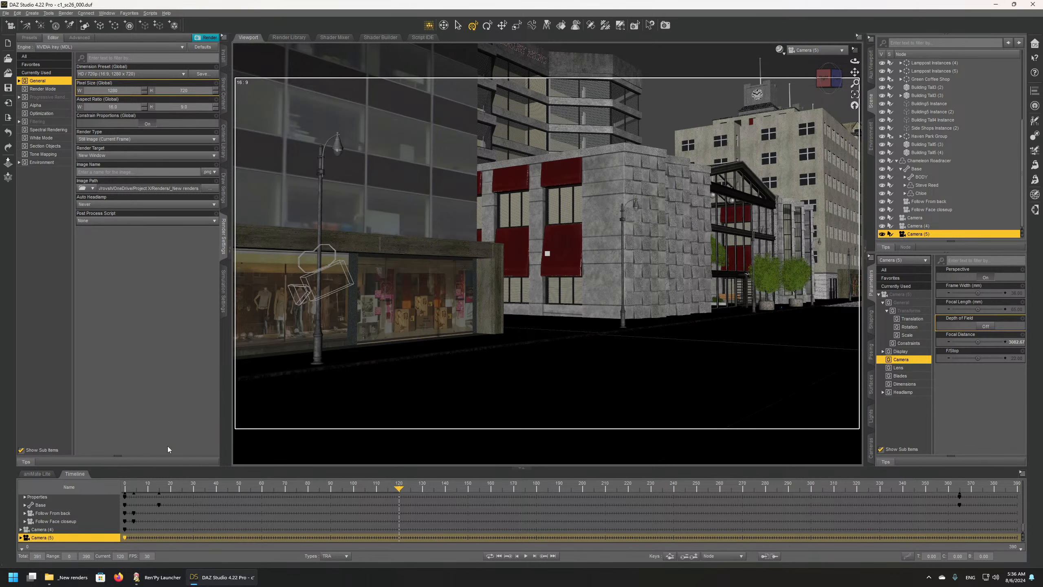
{"action": "right_click", "coordinate": [126, 542]}
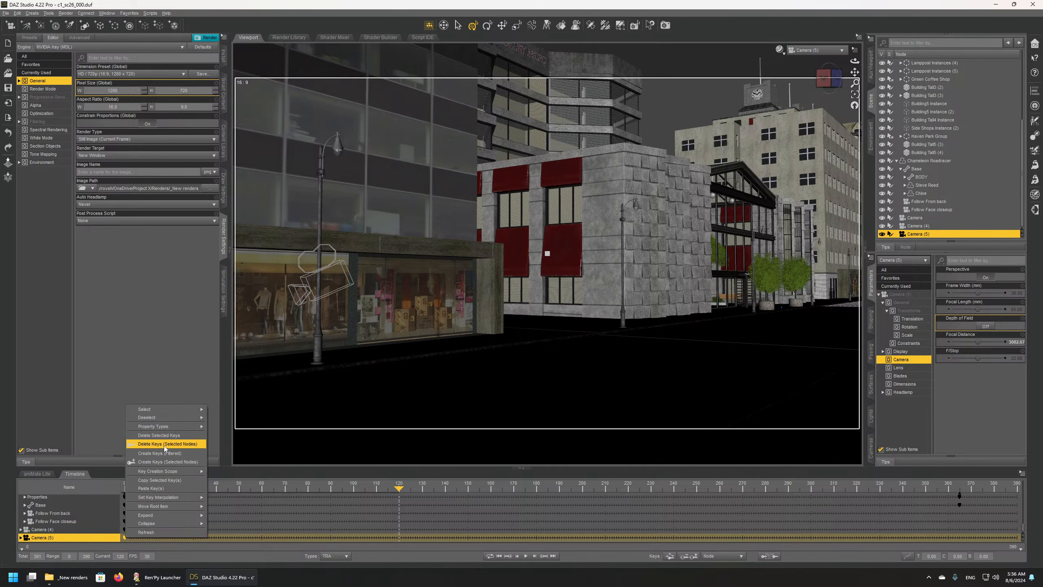
{"action": "left_click", "coordinate": [310, 4]}
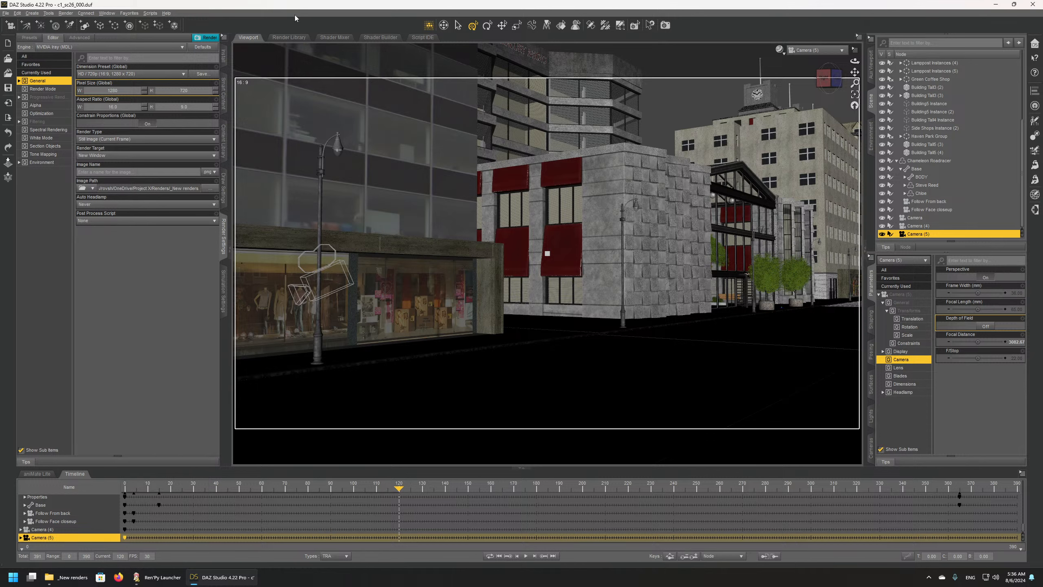
{"action": "left_click", "coordinate": [17, 12]}
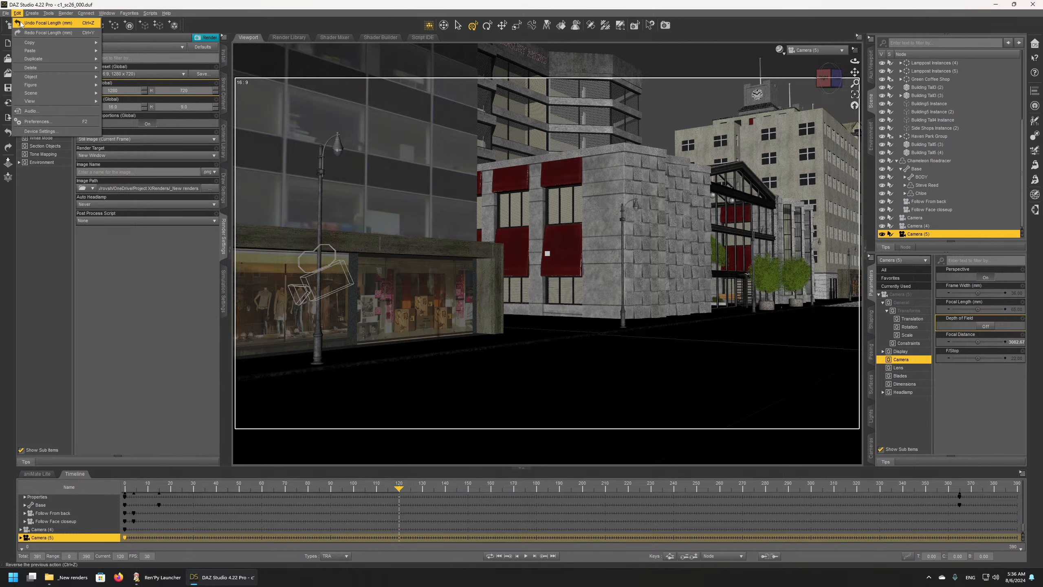
{"action": "left_click", "coordinate": [21, 24]}
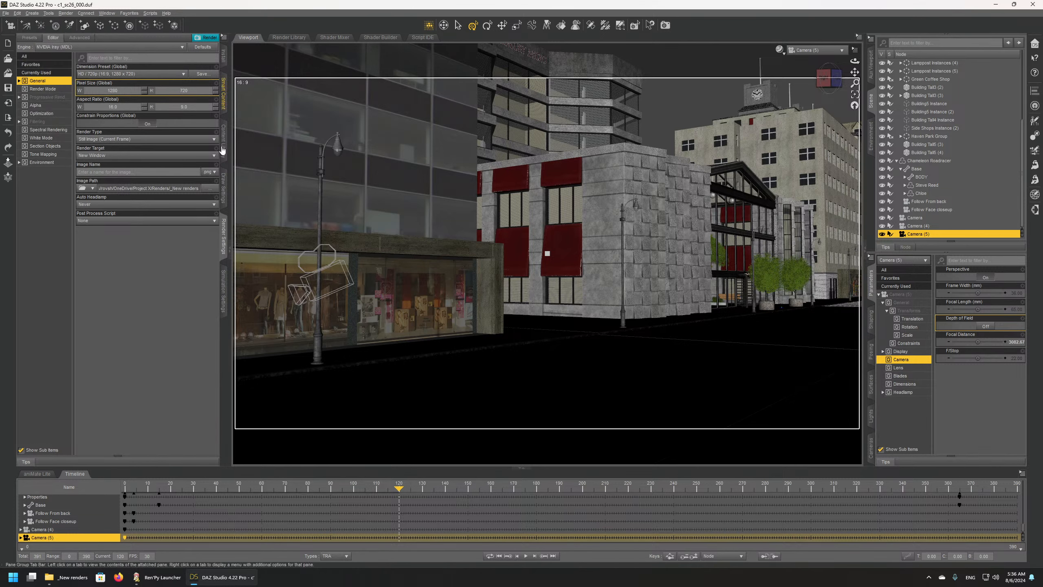
Step: Delete Camera (5)'s selected keys at frame 0 on the timeline
{"action": "right_click", "coordinate": [126, 539]}
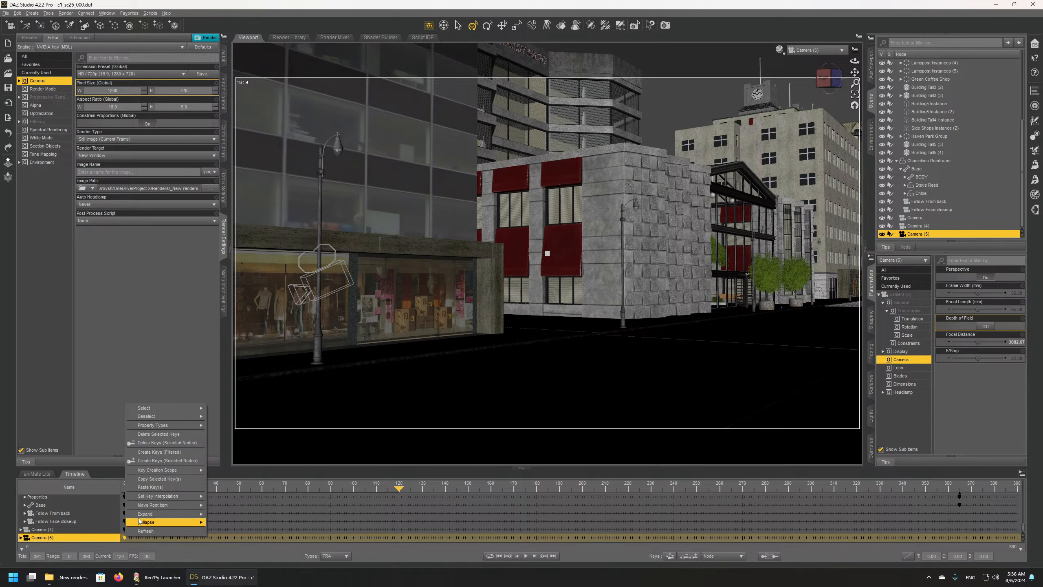
{"action": "mouse_move", "coordinate": [149, 470]}
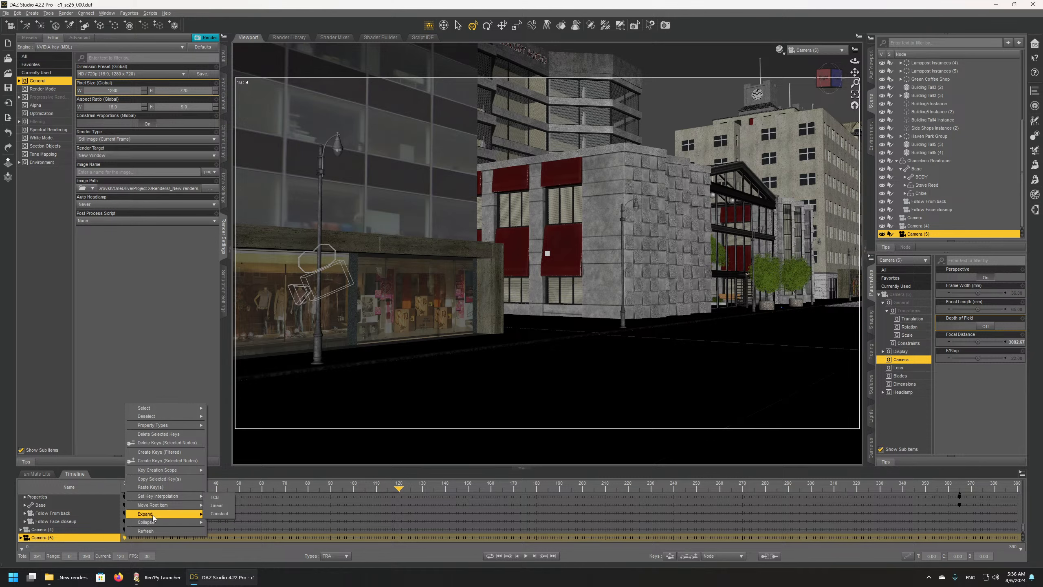
{"action": "mouse_move", "coordinate": [168, 408]}
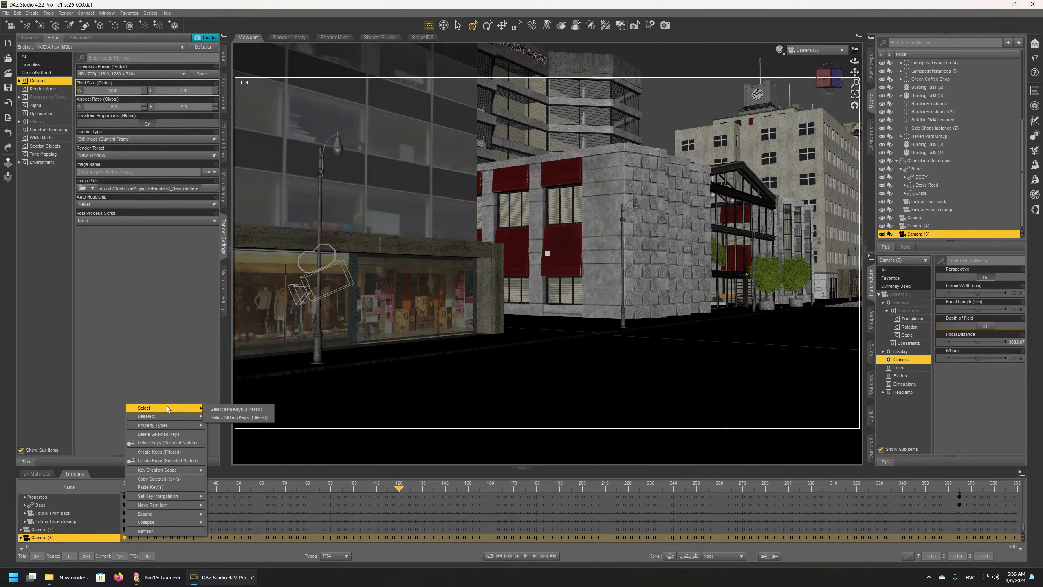
{"action": "left_click", "coordinate": [165, 434]}
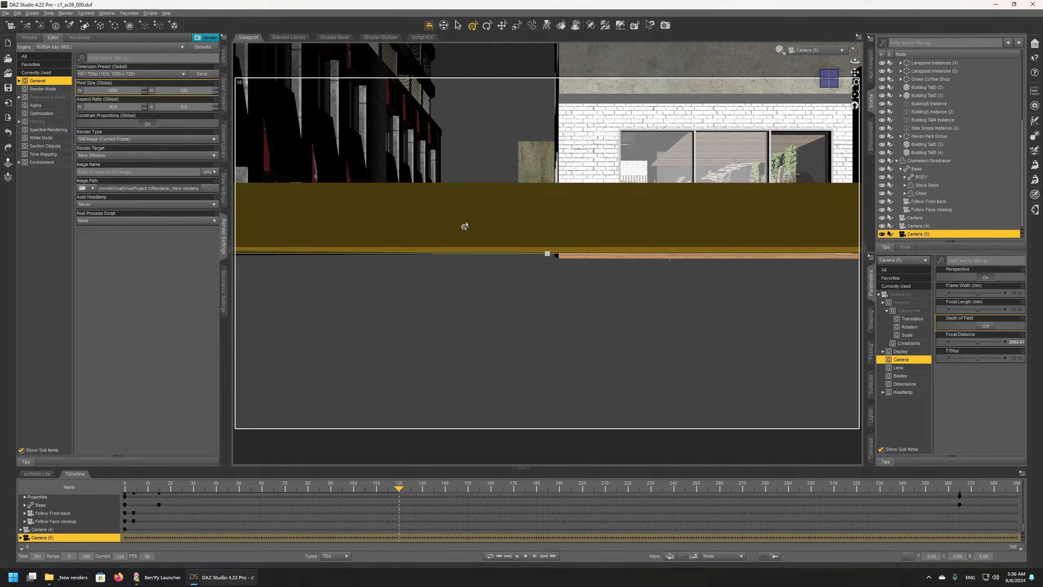
Step: Frame the Chameleon Roadracer in Camera (5) at frame 120, then reselect the camera and shift its view to show more of the riders
{"action": "middle_click_drag", "start_coordinate": [515, 223], "coordinate": [521, 273]}
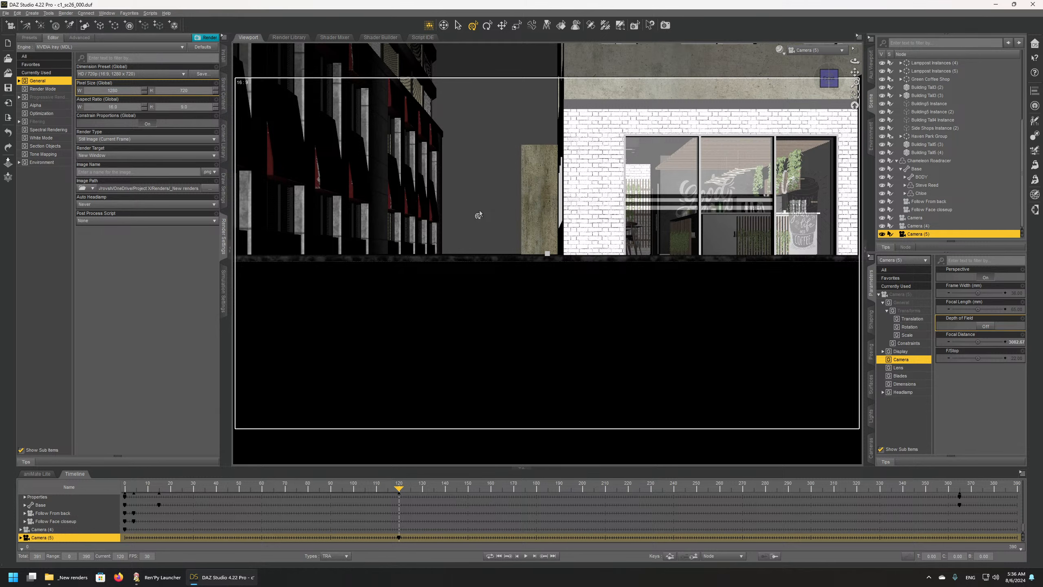
{"action": "left_click", "coordinate": [399, 538]}
{"action": "left_click", "coordinate": [918, 160]}
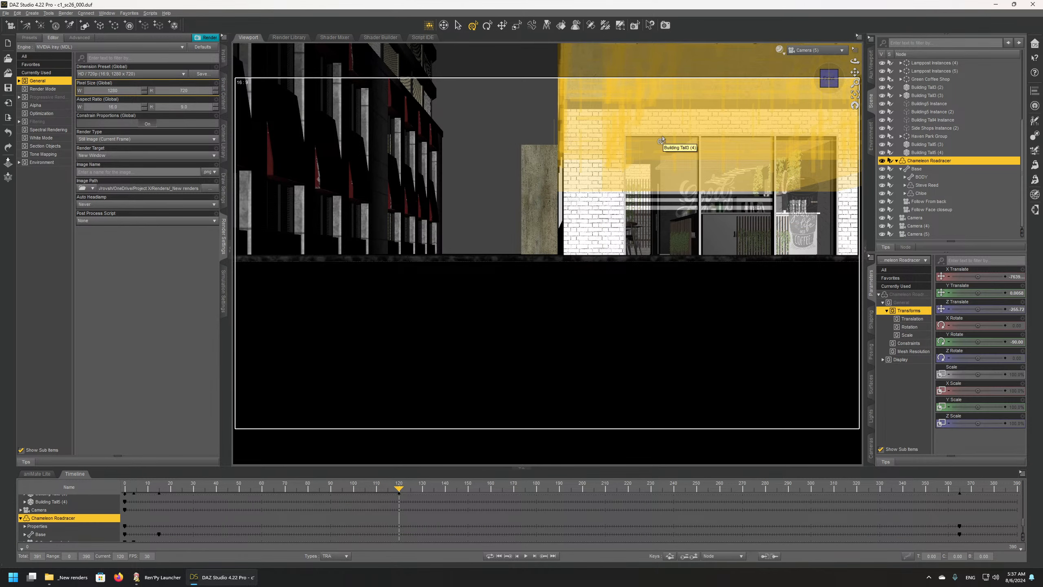
{"action": "key", "text": "ctrl+f"}
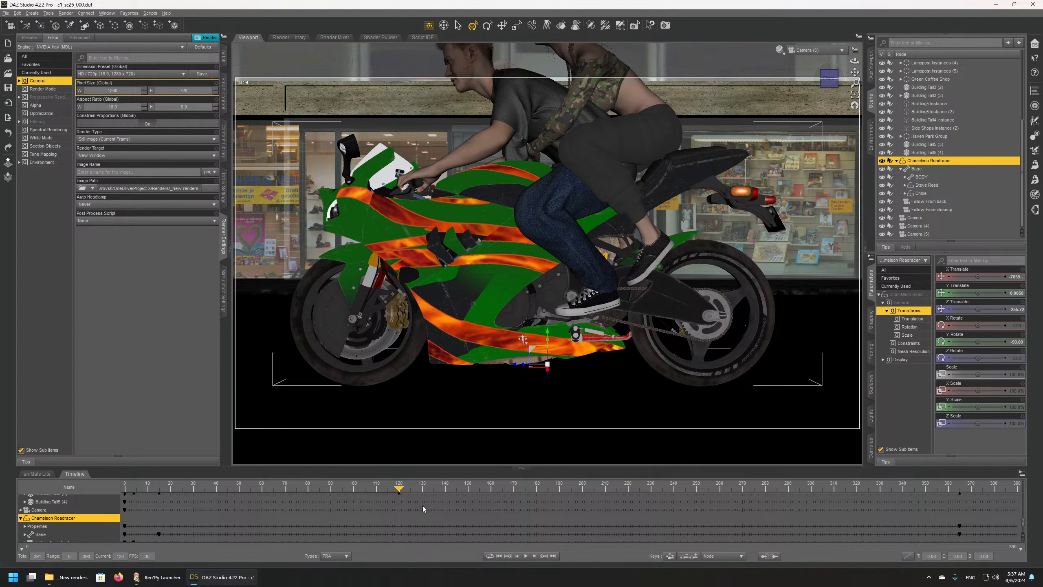
{"action": "left_click", "coordinate": [918, 233]}
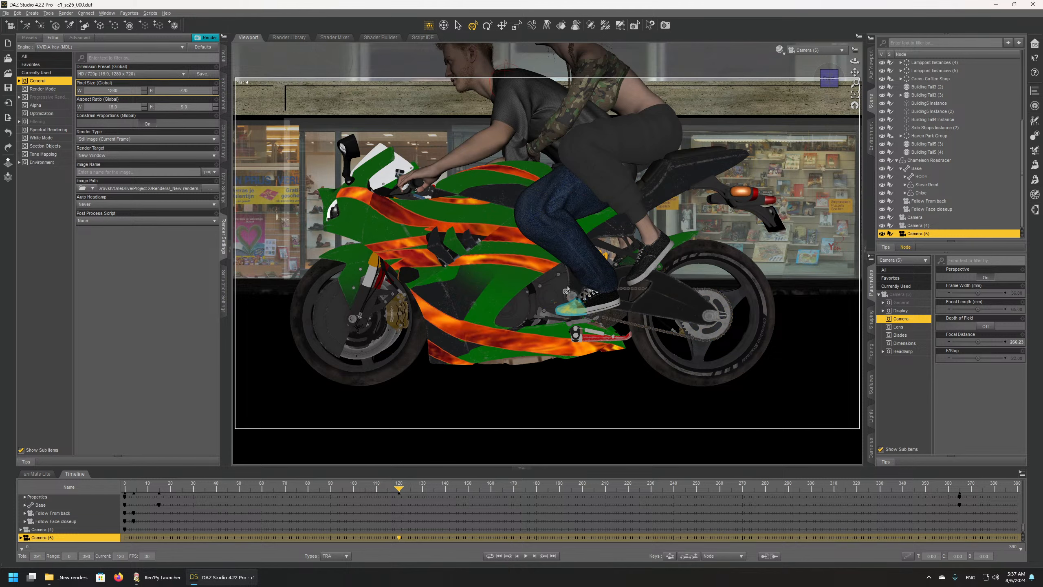
{"action": "middle_click_drag", "start_coordinate": [569, 246], "coordinate": [570, 269]}
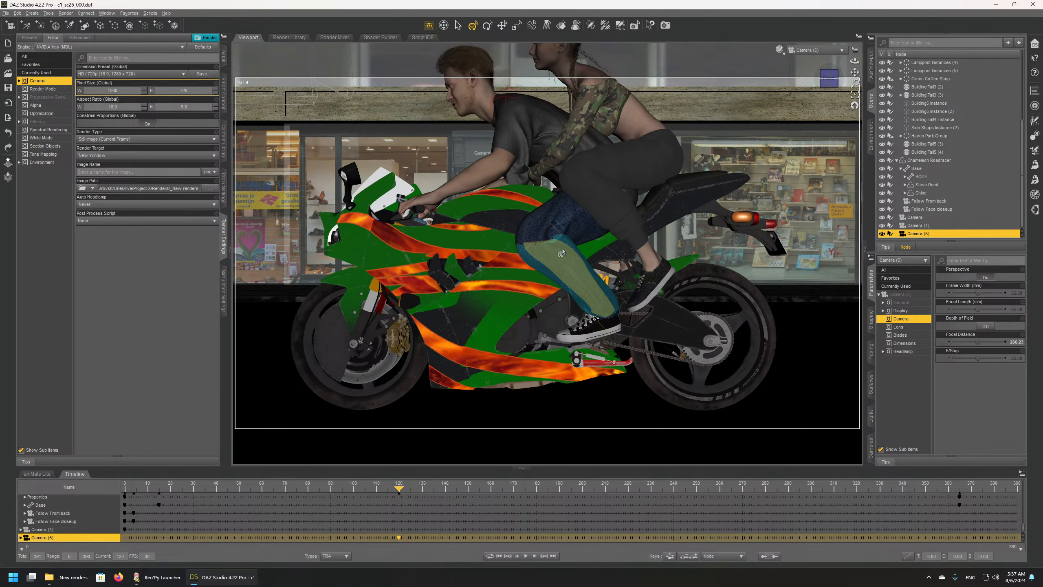
Step: In the Perspective View, move Camera (5) back across the street away from the motorcycle, and check the framing through that camera
{"action": "left_click", "coordinate": [828, 53]}
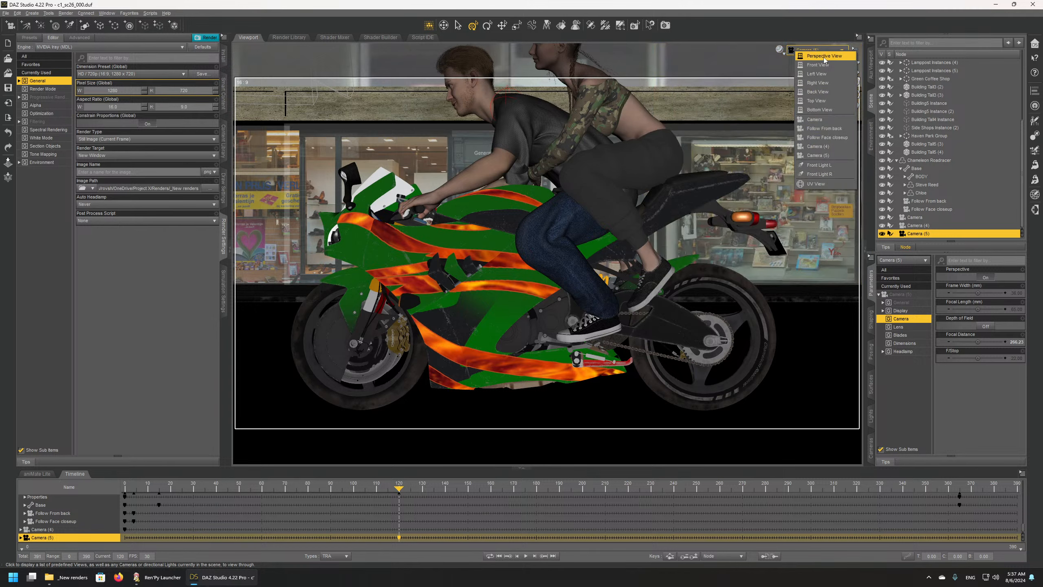
{"action": "left_click", "coordinate": [823, 57]}
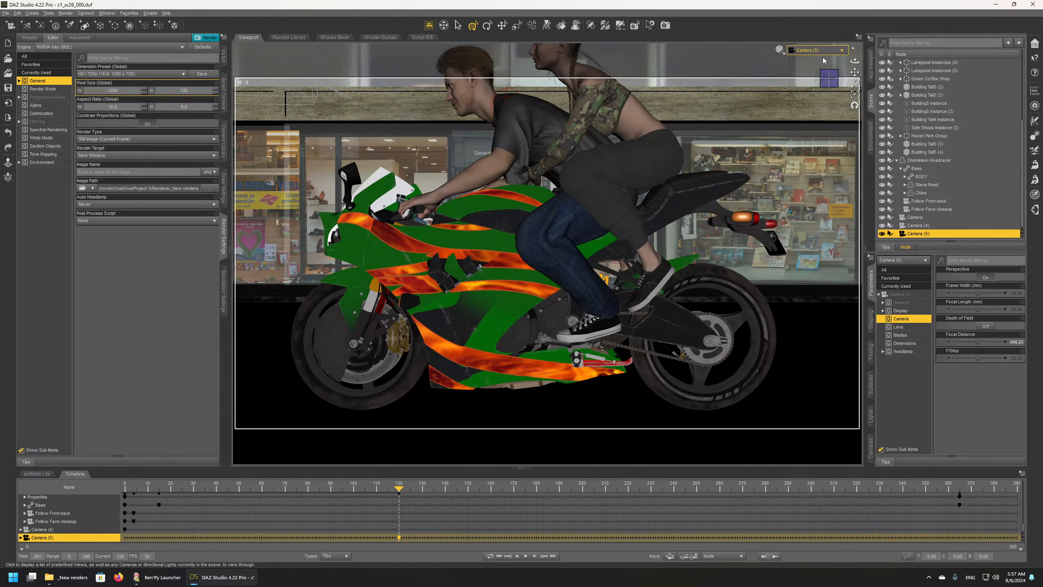
{"action": "mouse_move", "coordinate": [855, 60]}
{"action": "left_mouse_down"}
{"action": "mouse_move", "coordinate": [899, 64]}
{"action": "mouse_move", "coordinate": [867, 52]}
{"action": "mouse_move", "coordinate": [851, 62]}
{"action": "left_mouse_up"}
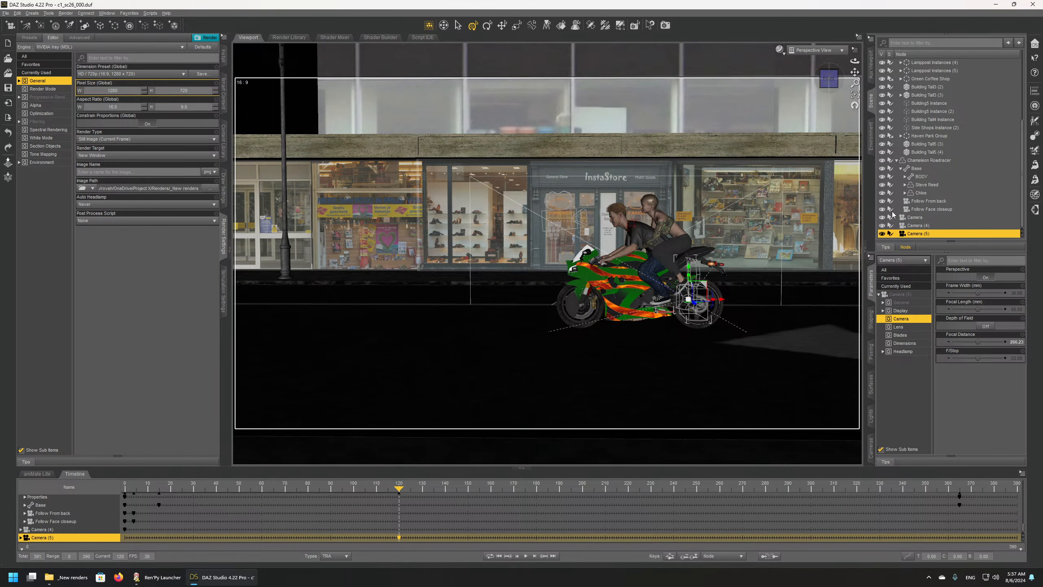
{"action": "key", "text": "ctrl+f"}
{"action": "left_click_drag", "start_coordinate": [855, 61], "coordinate": [881, 62]}
{"action": "scroll", "coordinate": [438, 212], "scroll_direction": "down", "scroll_amount": 6}
{"action": "scroll", "coordinate": [439, 215], "scroll_direction": "down", "scroll_amount": 6}
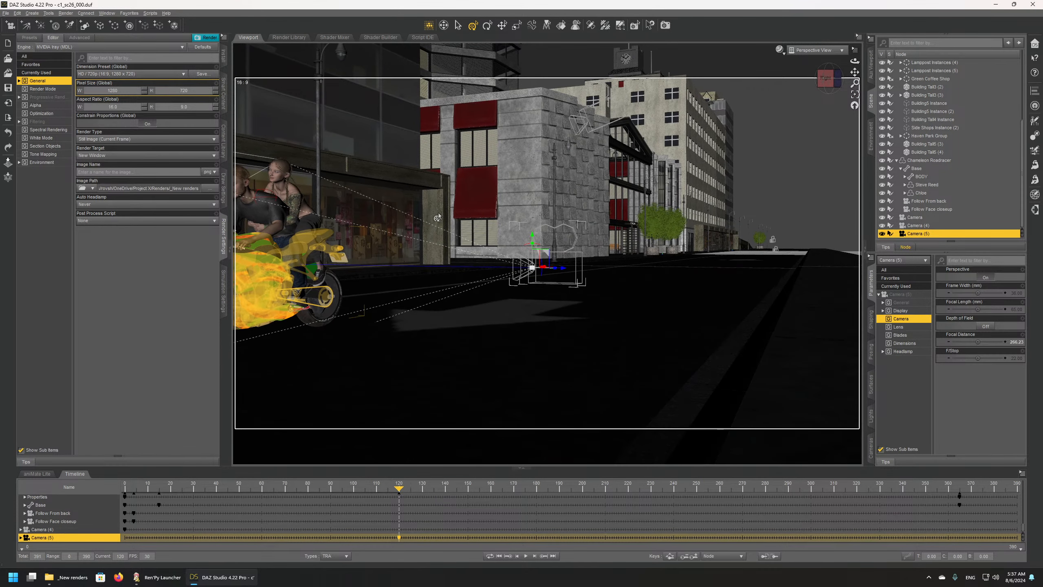
{"action": "scroll", "coordinate": [594, 272], "scroll_direction": "down", "scroll_amount": 1}
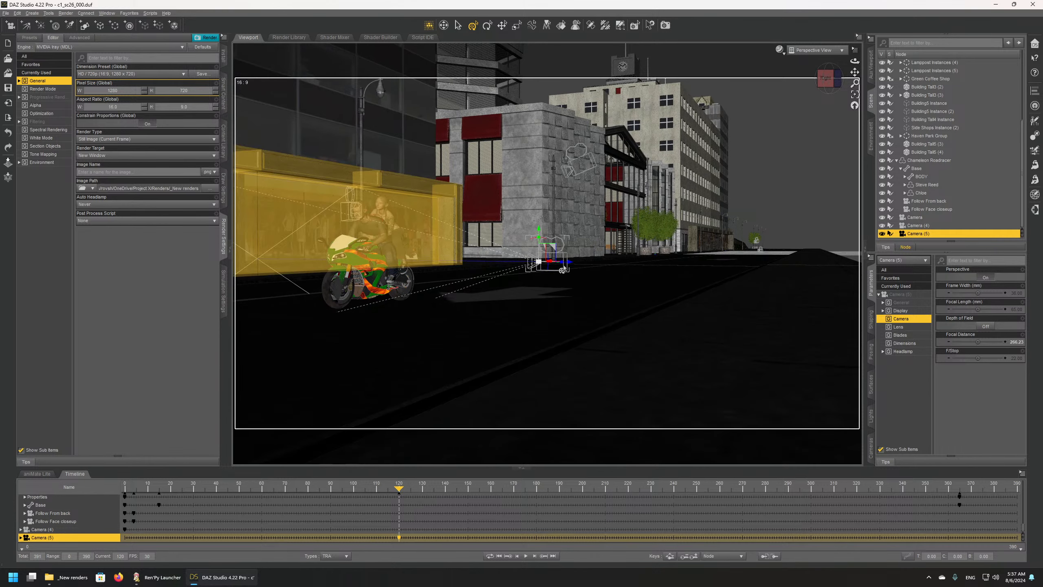
{"action": "left_click_drag", "start_coordinate": [569, 267], "coordinate": [766, 283]}
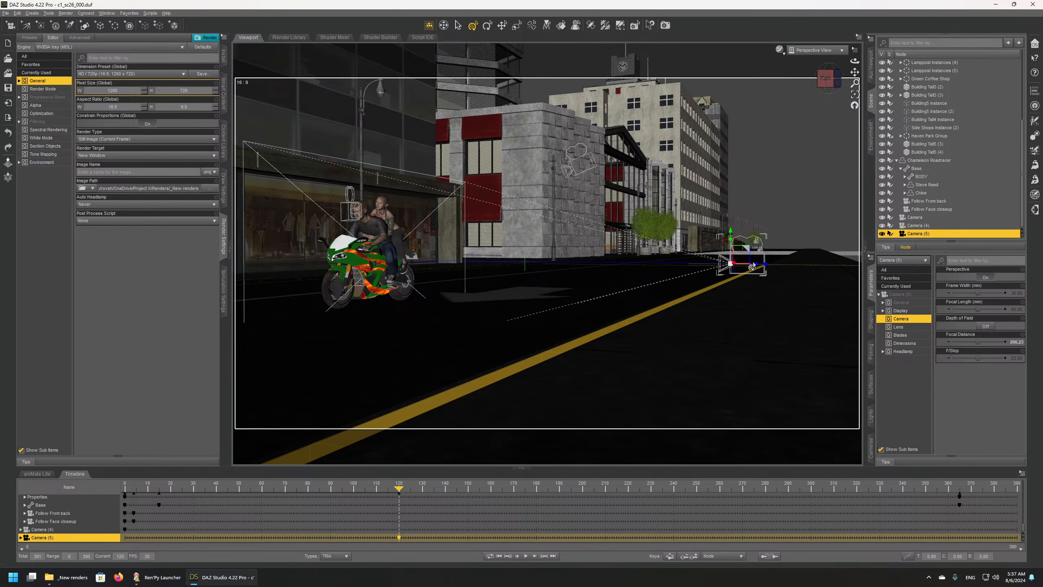
{"action": "left_click", "coordinate": [806, 51]}
{"action": "left_click", "coordinate": [799, 154]}
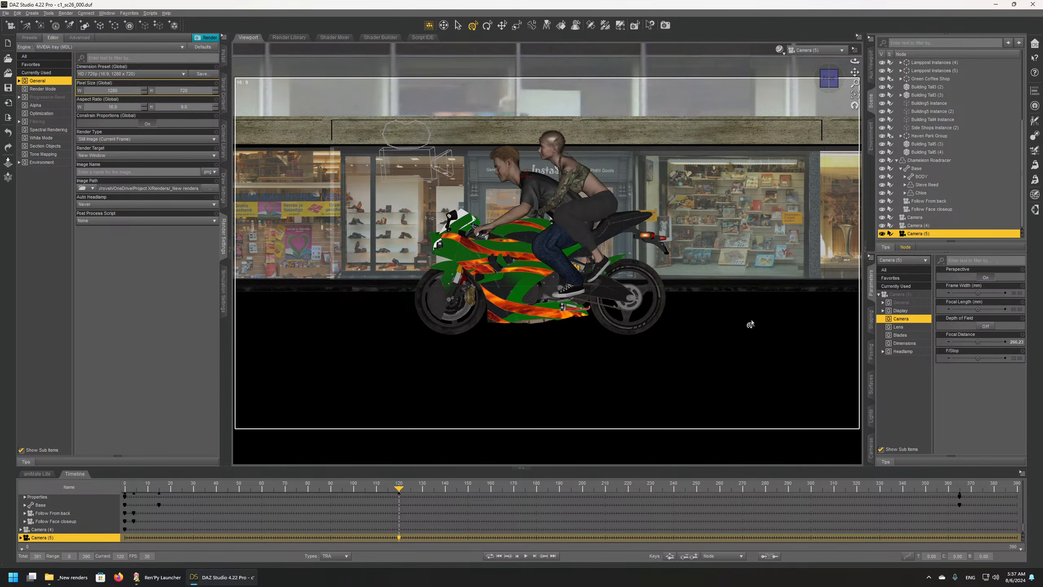
Step: Move Camera (5) still farther back from the street in the Perspective View, and return to looking through it
{"action": "left_click", "coordinate": [826, 51]}
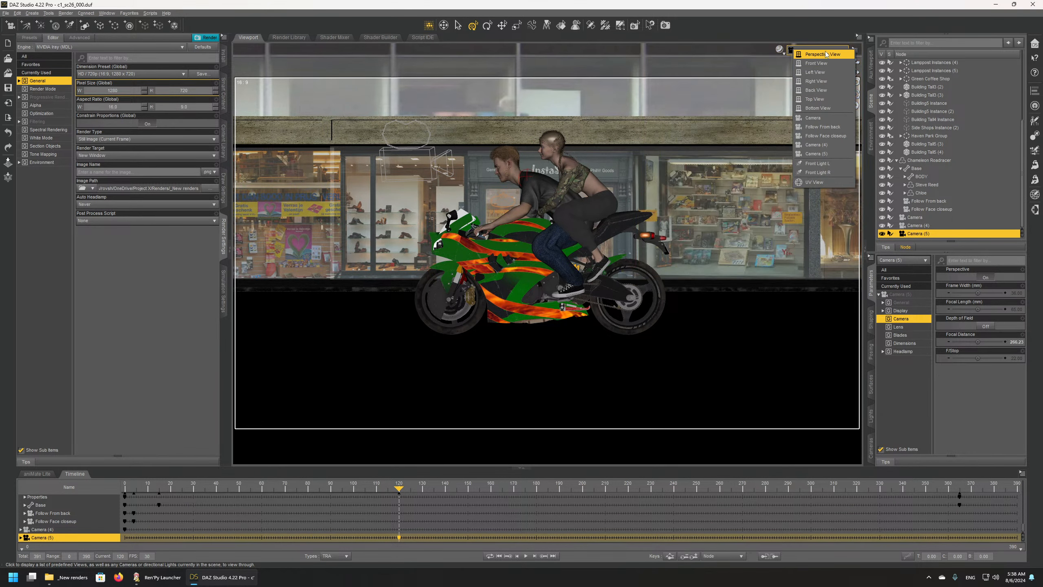
{"action": "left_click", "coordinate": [824, 54]}
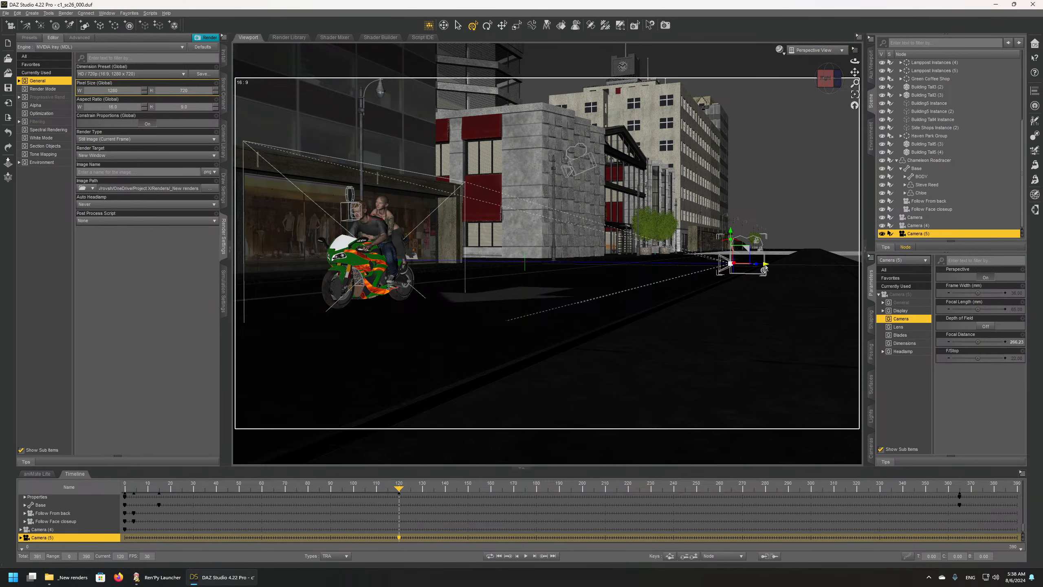
{"action": "left_click_drag", "start_coordinate": [746, 265], "coordinate": [828, 270]}
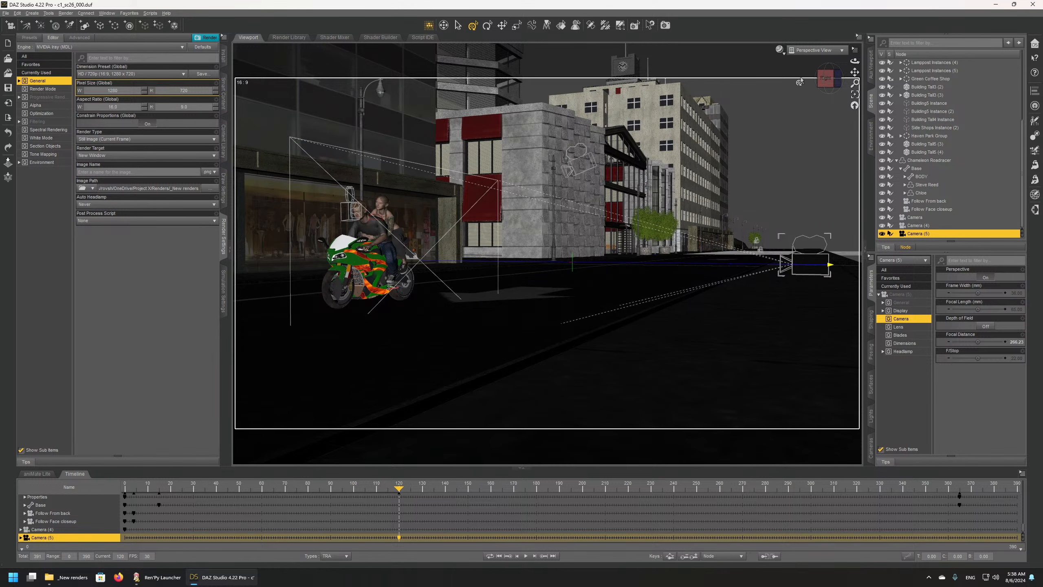
{"action": "left_click", "coordinate": [823, 50]}
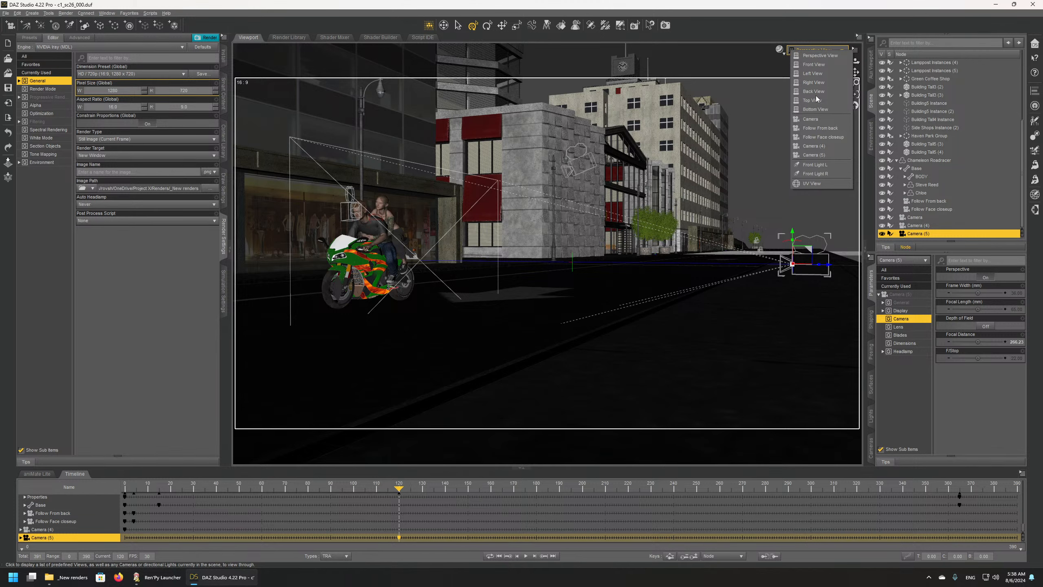
{"action": "left_click", "coordinate": [815, 155]}
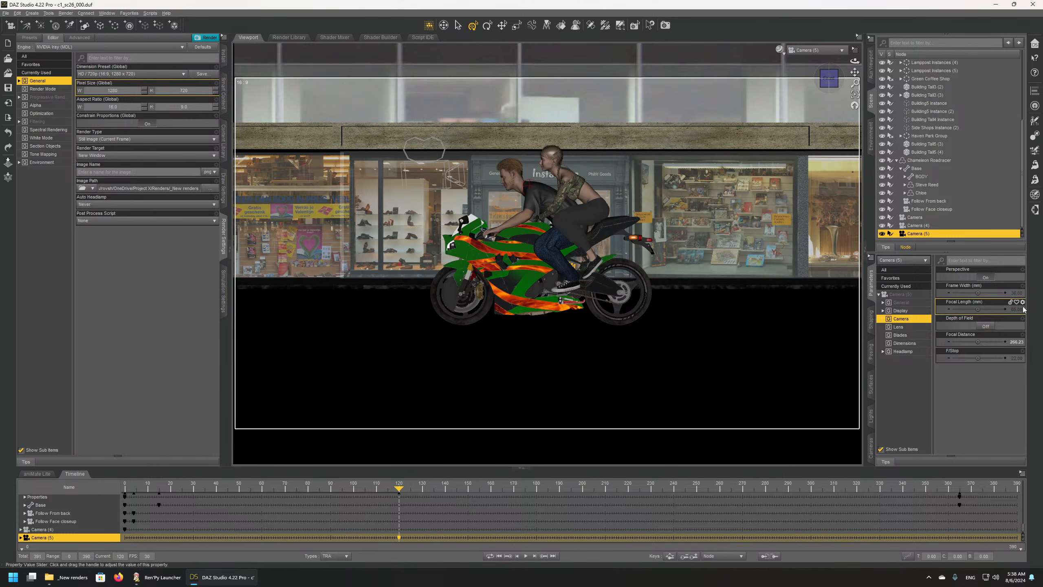
Step: Try a focal length of 150 mm on Camera (5)
{"action": "left_click", "coordinate": [1015, 312]}
{"action": "type", "text": "1"}
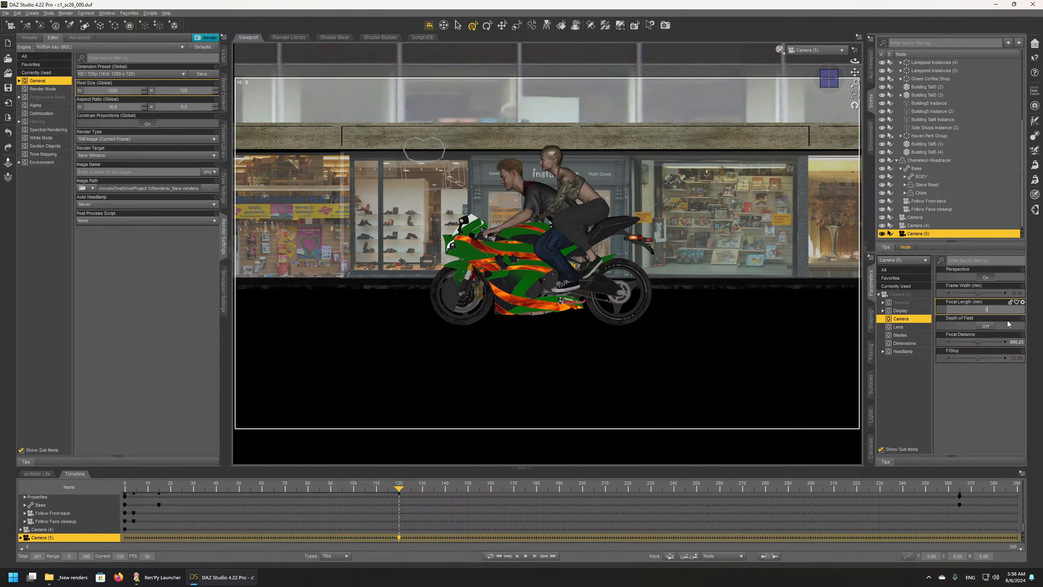
{"action": "type", "text": "50"}
{"action": "key", "text": "Return"}
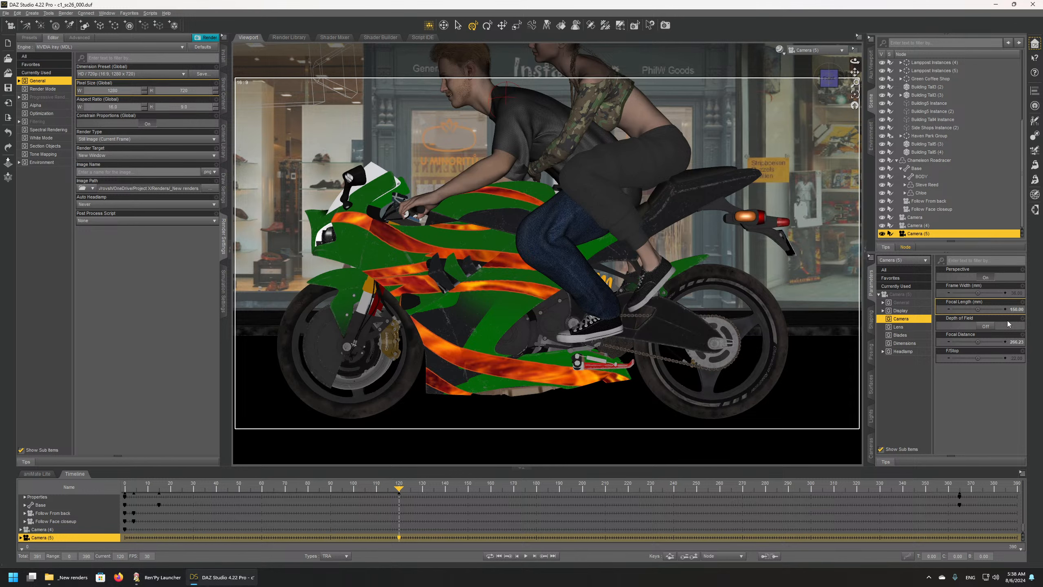
Step: Set Camera (5)'s focal length to 110 mm and tilt it upward so both riders fit inside the frame
{"action": "left_click", "coordinate": [1019, 311]}
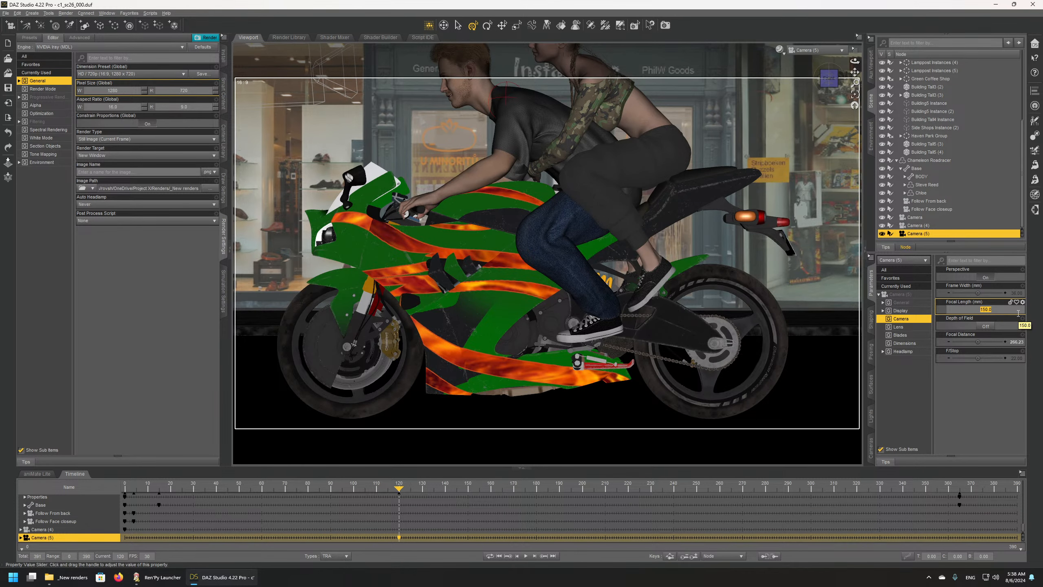
{"action": "type", "text": "110"}
{"action": "key", "text": "Return"}
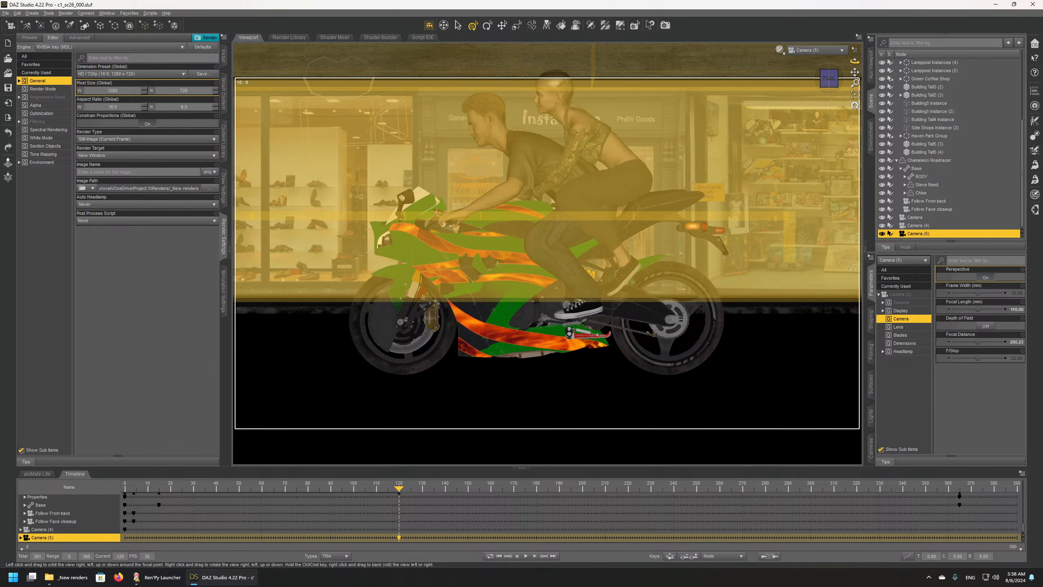
{"action": "right_click_drag", "start_coordinate": [855, 61], "coordinate": [858, 43]}
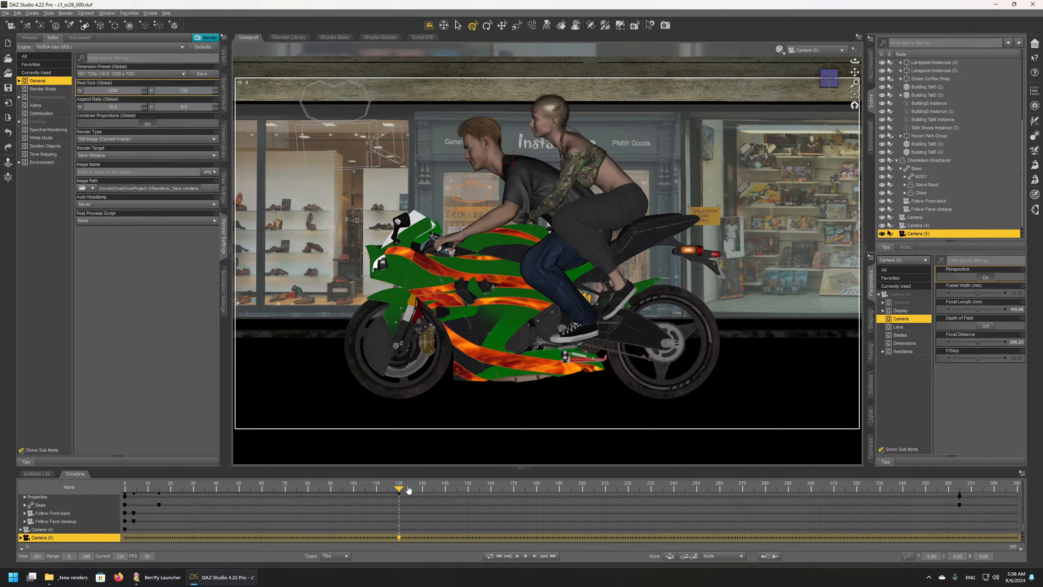
Step: Go to frame 70 in the Perspective View, where the motorcycle is still far up the street, with Camera (5) selected
{"action": "left_click", "coordinate": [822, 51]}
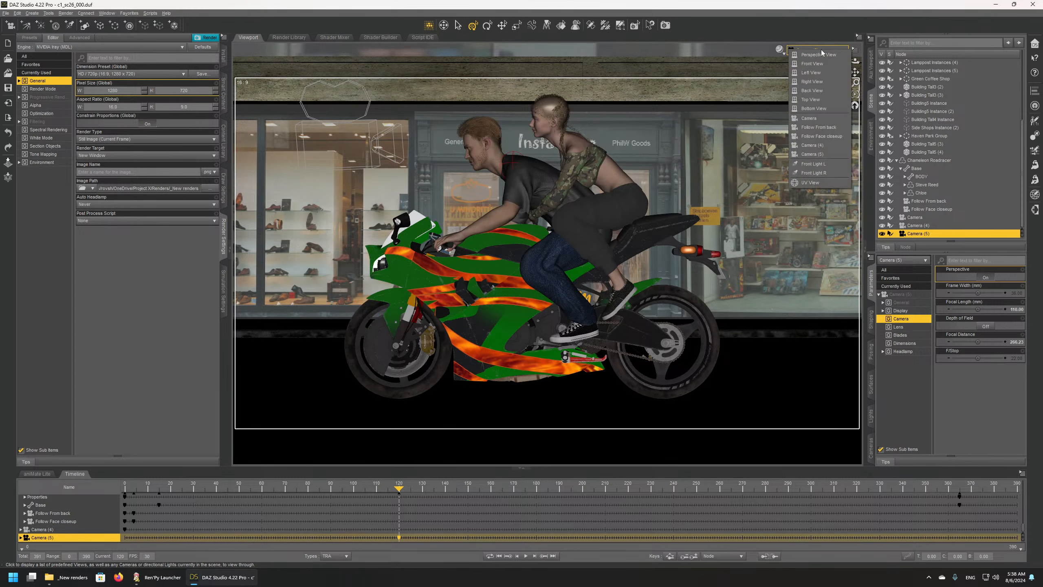
{"action": "left_click", "coordinate": [820, 55]}
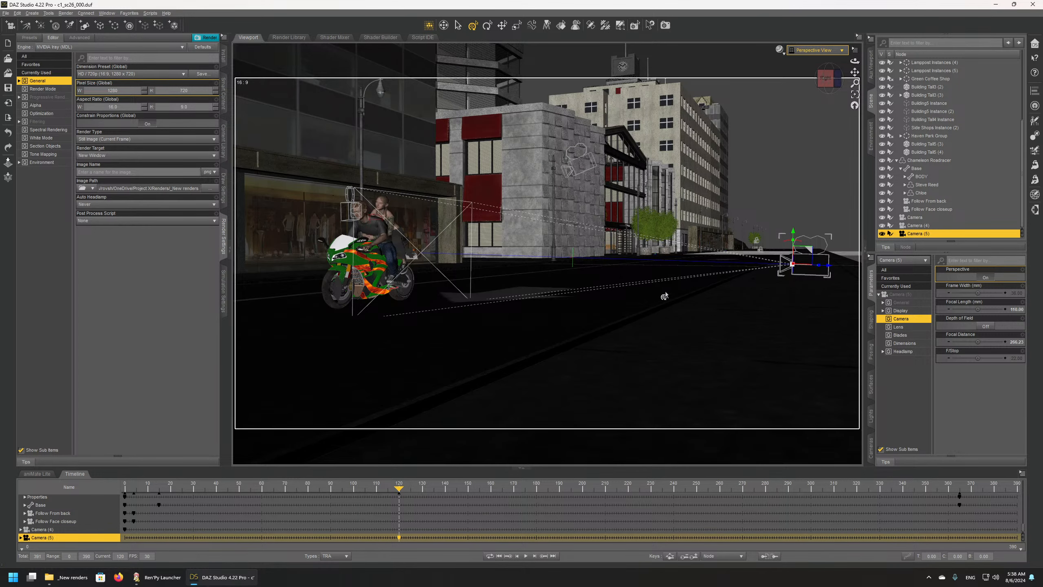
{"action": "middle_click_drag", "start_coordinate": [534, 185], "coordinate": [538, 235]}
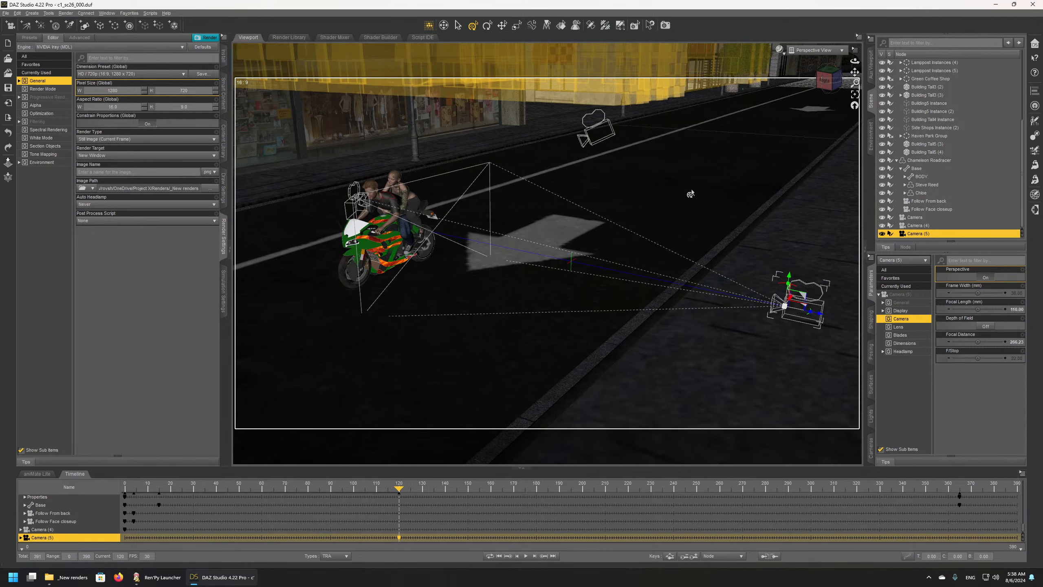
{"action": "right_click_drag", "start_coordinate": [635, 277], "coordinate": [622, 290]}
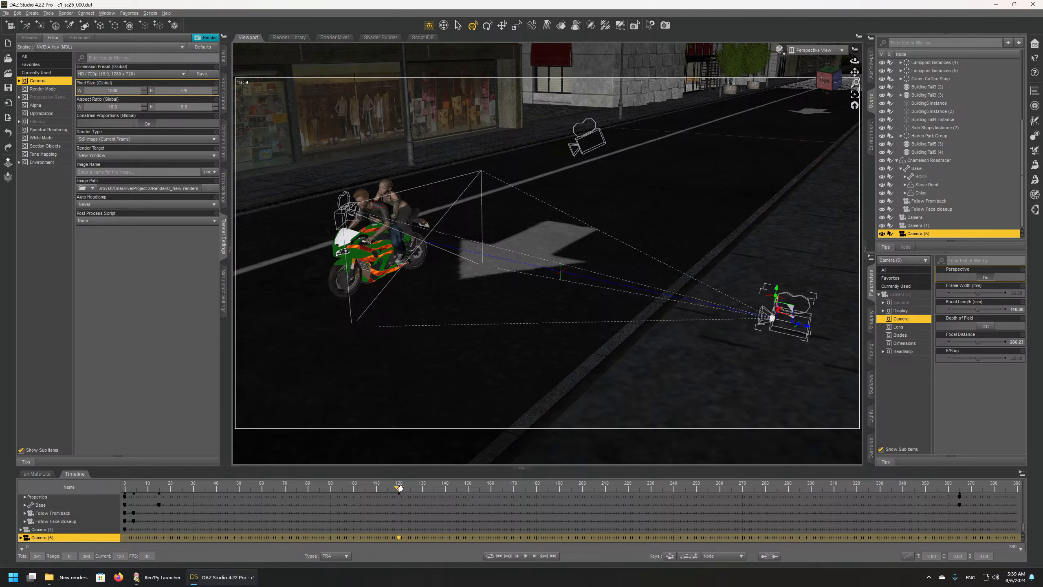
{"action": "left_click_drag", "start_coordinate": [379, 490], "coordinate": [282, 492]}
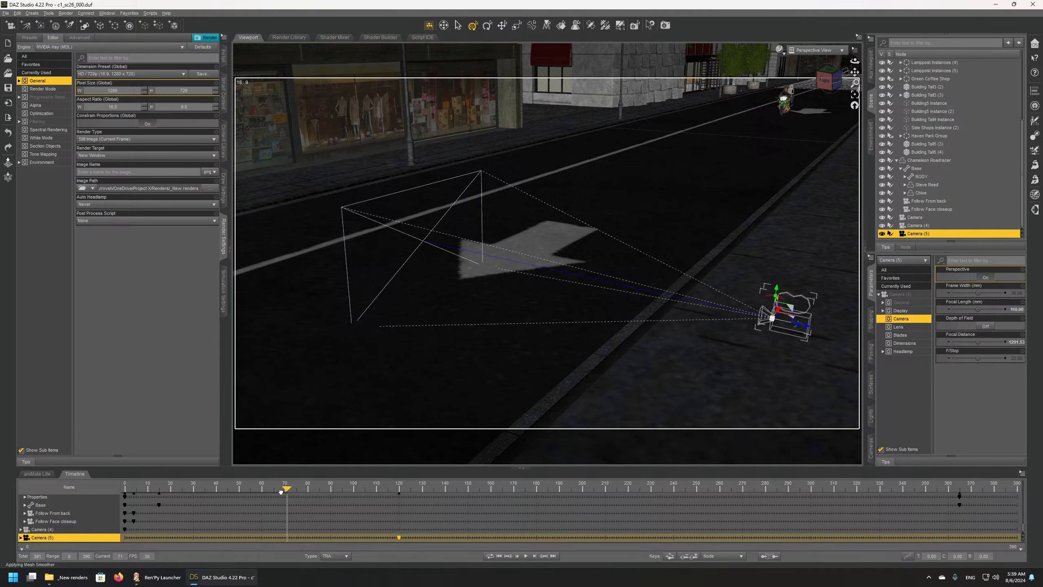
{"action": "left_click", "coordinate": [281, 492]}
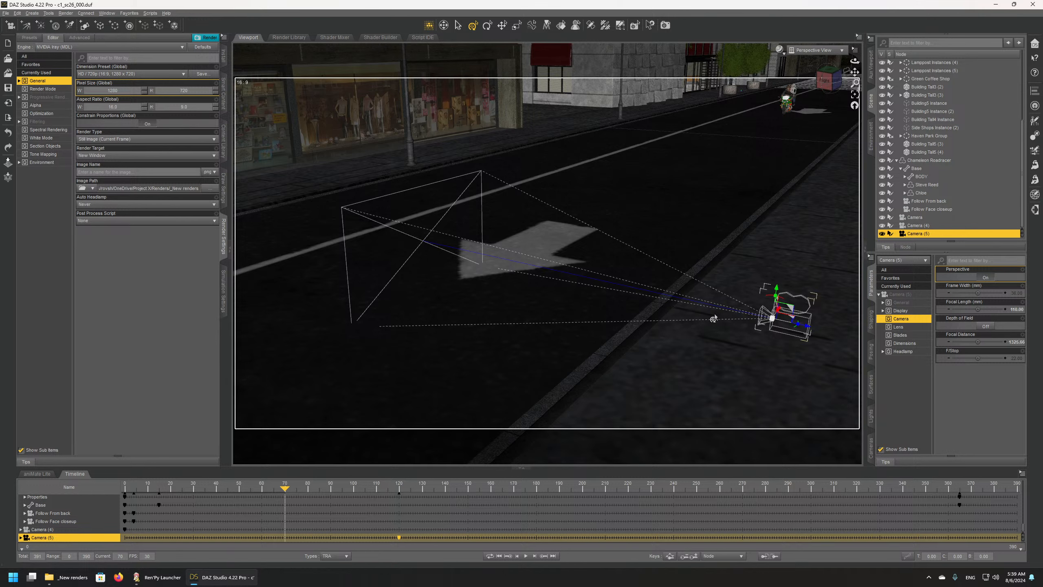
{"action": "left_click", "coordinate": [421, 246]}
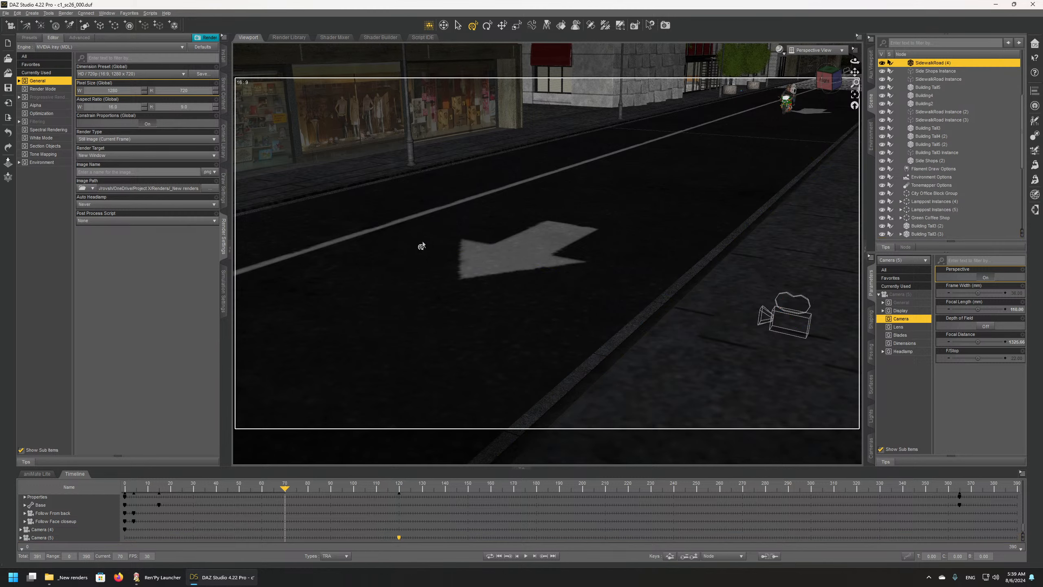
{"action": "left_click", "coordinate": [782, 331]}
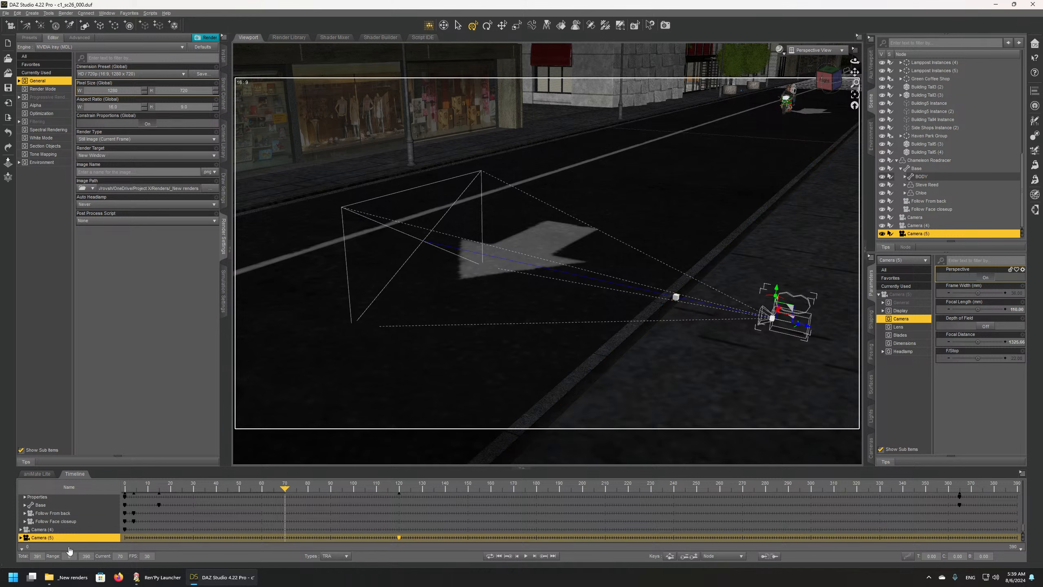
Step: Expand Camera (5)'s timeline properties to examine its translation and rotation keys, and collapse them again
{"action": "left_click", "coordinate": [20, 538]}
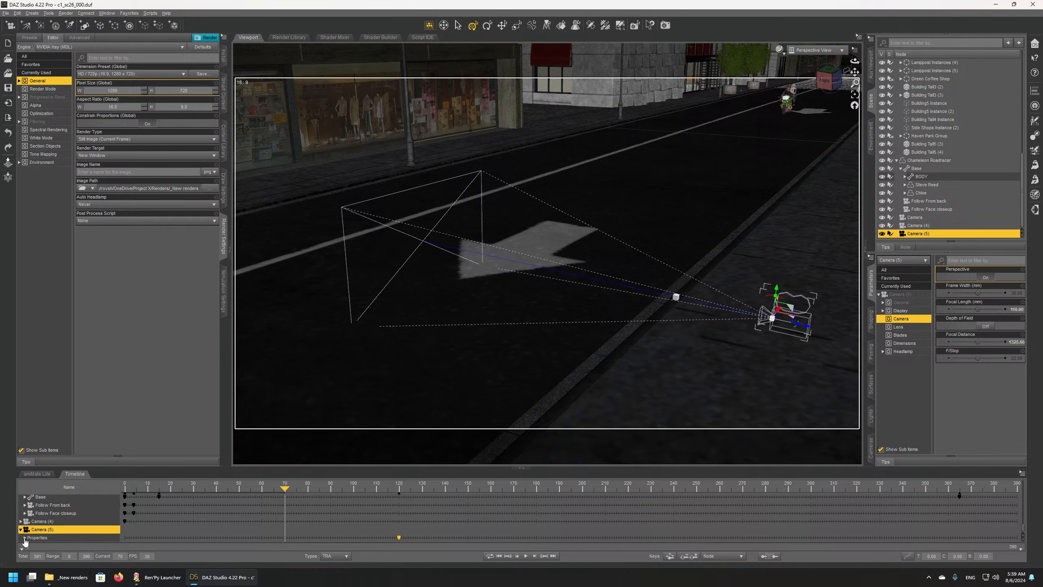
{"action": "left_click", "coordinate": [25, 539]}
{"action": "scroll", "coordinate": [51, 528], "scroll_direction": "down", "scroll_amount": 1}
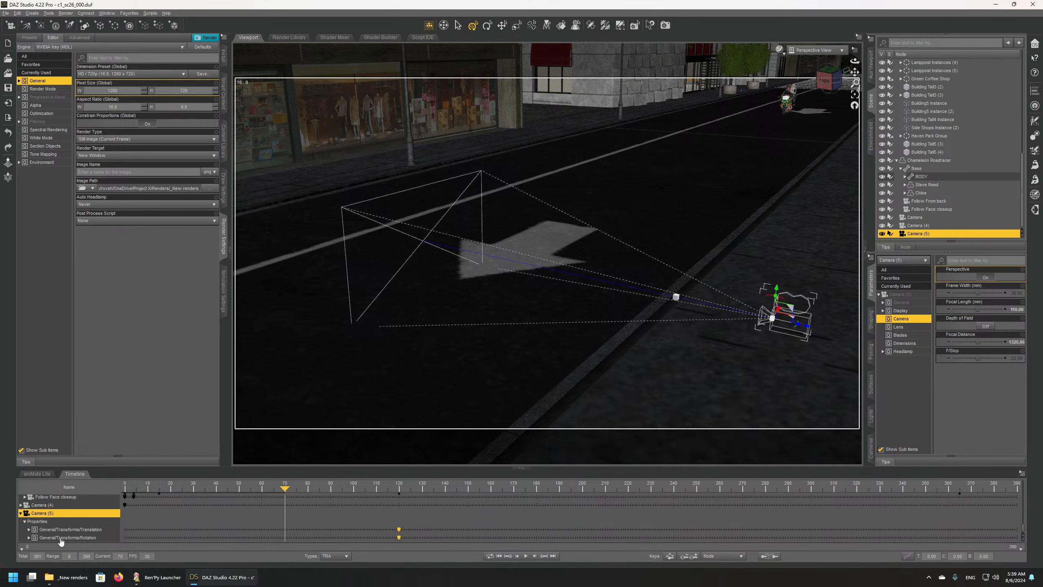
{"action": "left_click", "coordinate": [20, 513]}
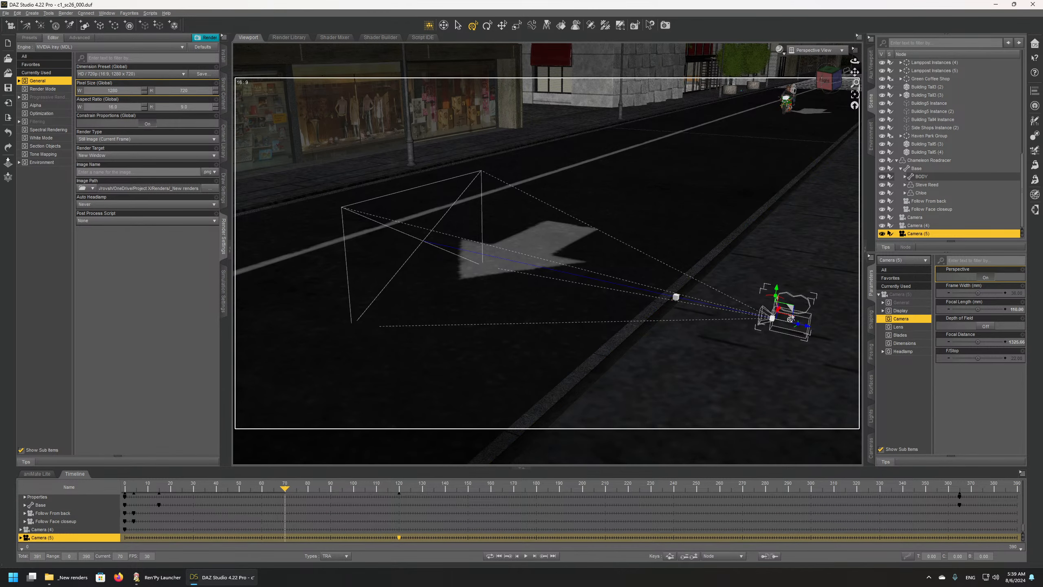
Step: Look through Camera (5) at frame 70 and rotate it toward the approaching motorcycle so the bike sits near the frame's edge
{"action": "left_click", "coordinate": [815, 50]}
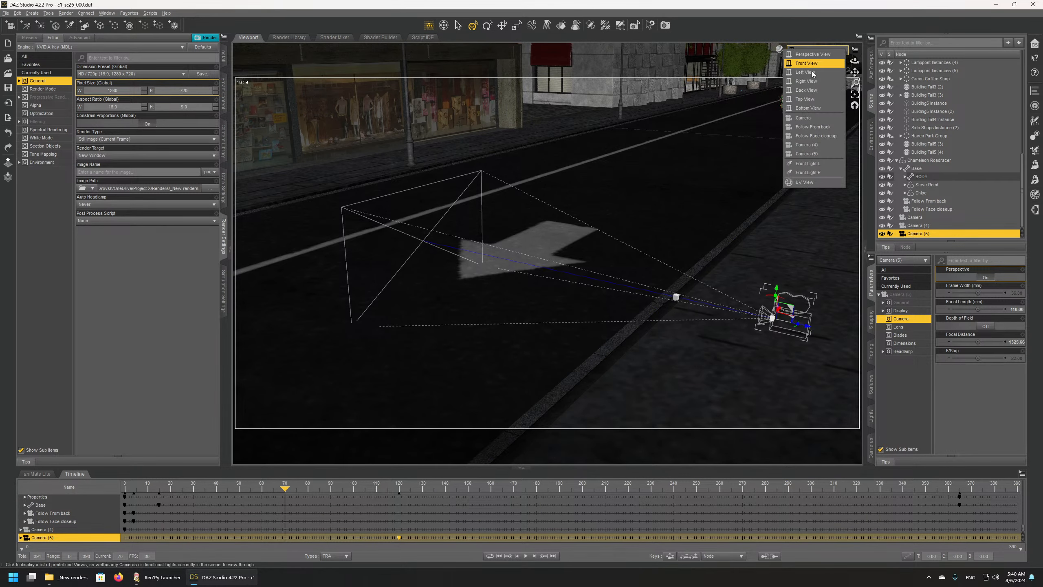
{"action": "left_click", "coordinate": [811, 156]}
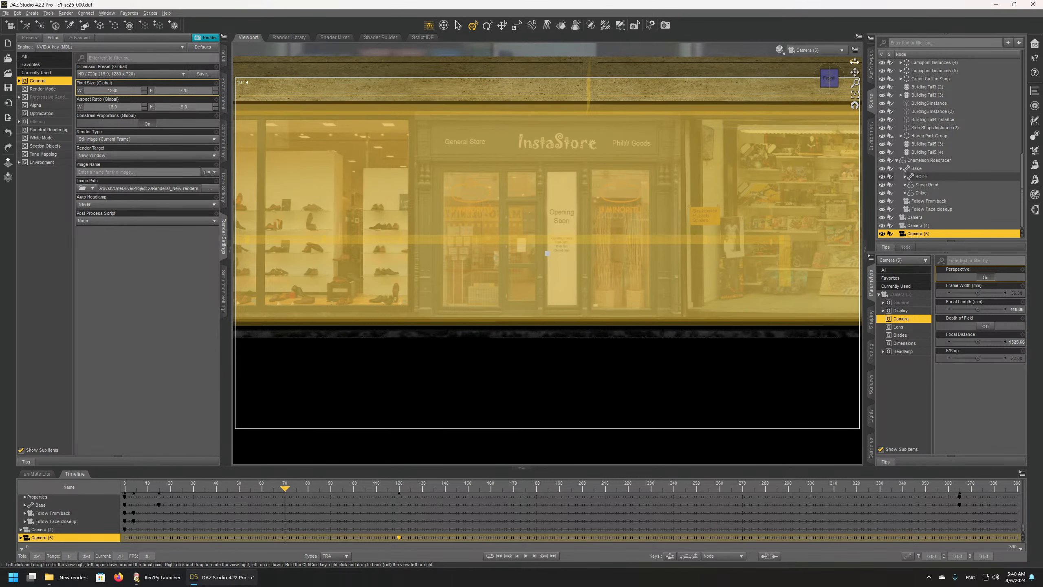
{"action": "left_click_drag", "start_coordinate": [854, 60], "coordinate": [756, 66]}
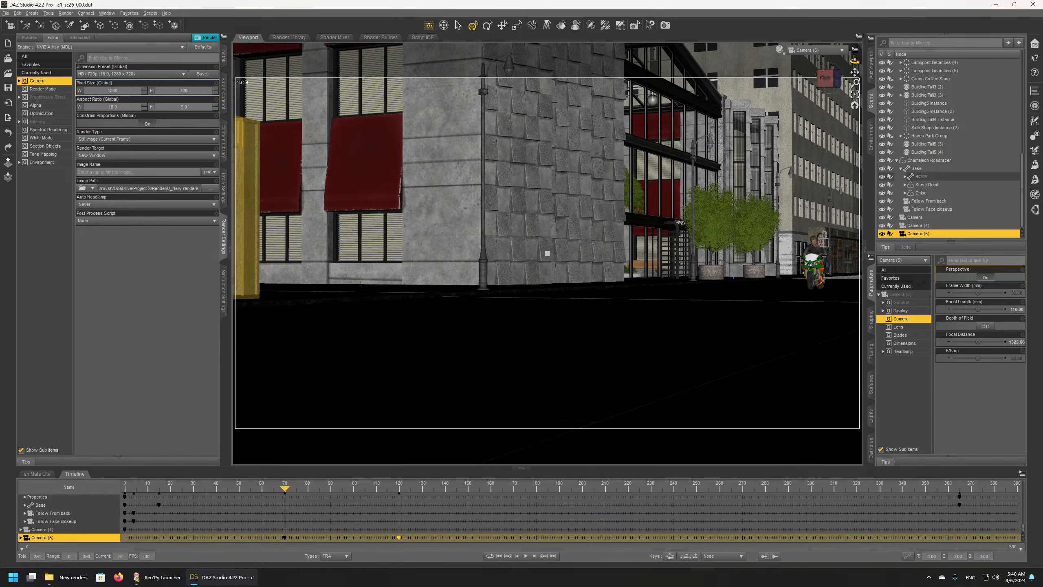
{"action": "left_click_drag", "start_coordinate": [854, 62], "coordinate": [856, 62]}
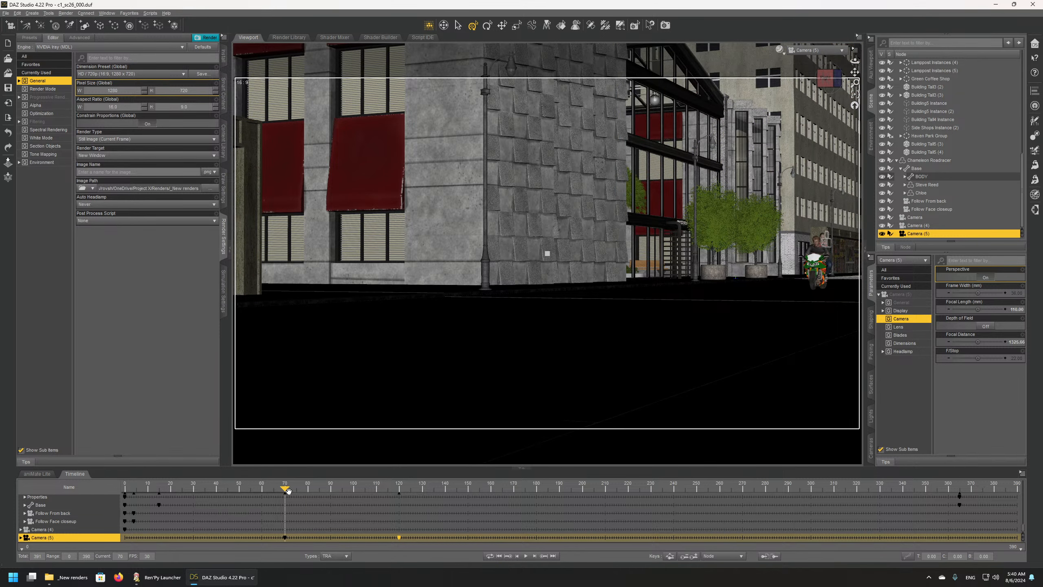
{"action": "mouse_move", "coordinate": [300, 488]}
{"action": "left_mouse_down"}
{"action": "mouse_move", "coordinate": [347, 483]}
{"action": "mouse_move", "coordinate": [281, 489]}
{"action": "left_mouse_up"}
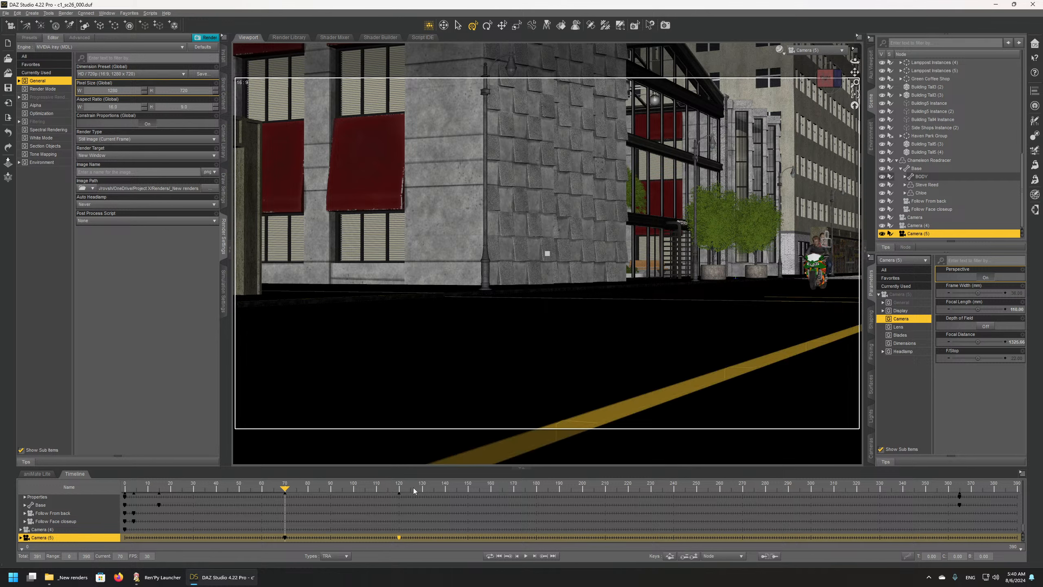
Step: Shift Camera (5)'s key from frame 70 to frame 80 and scrub the timeline toward it
{"action": "left_click", "coordinate": [284, 538]}
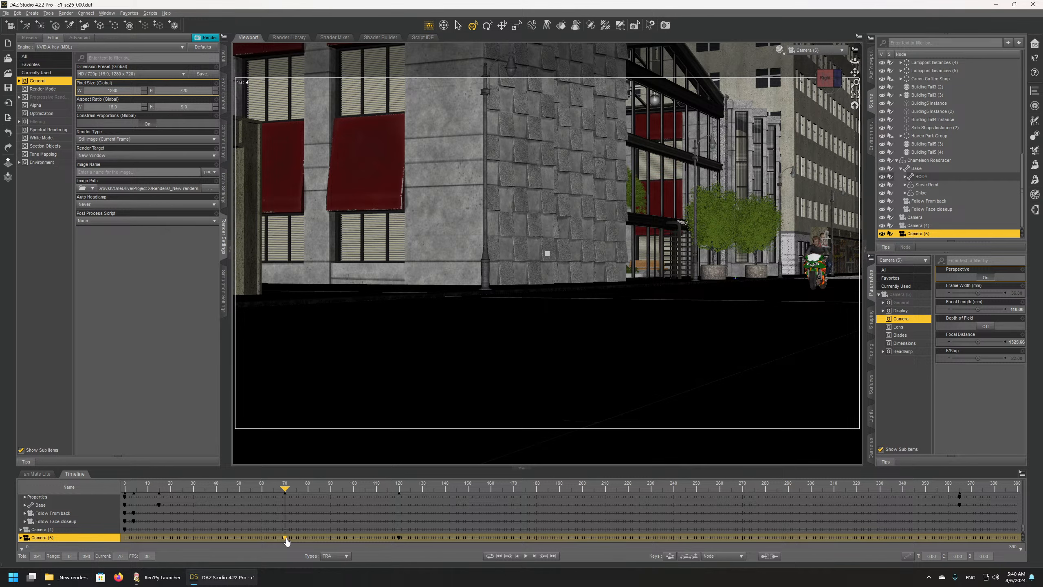
{"action": "left_click_drag", "start_coordinate": [286, 541], "coordinate": [295, 541]}
{"action": "left_click_drag", "start_coordinate": [300, 541], "coordinate": [307, 538]}
{"action": "left_click_drag", "start_coordinate": [285, 488], "coordinate": [301, 488]}
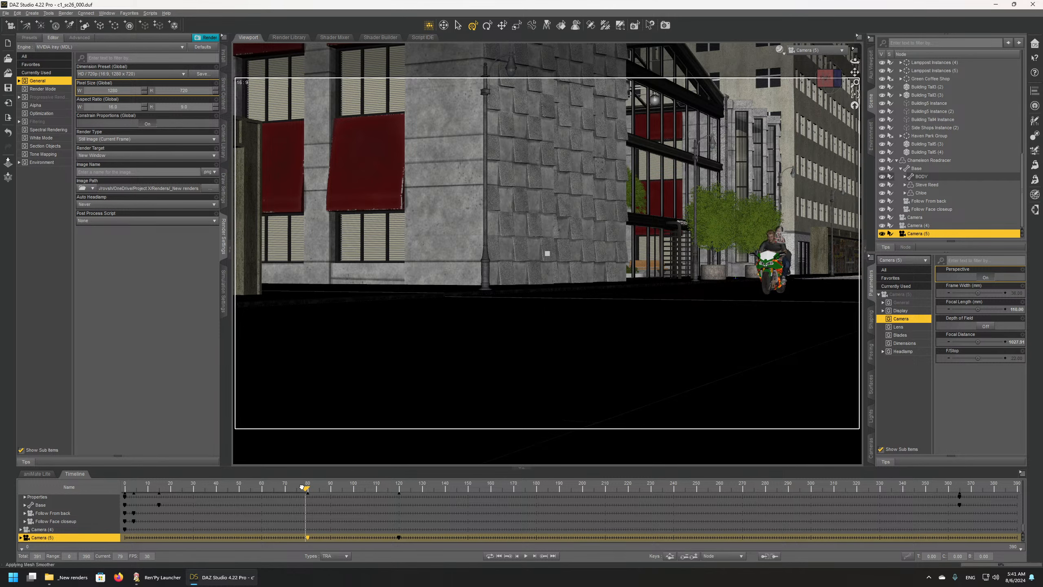
Step: Shift Camera (5)'s key from frame 80 in stages to about frame 102, checking how the approaching motorcycle is framed
{"action": "left_click_drag", "start_coordinate": [304, 488], "coordinate": [324, 487]}
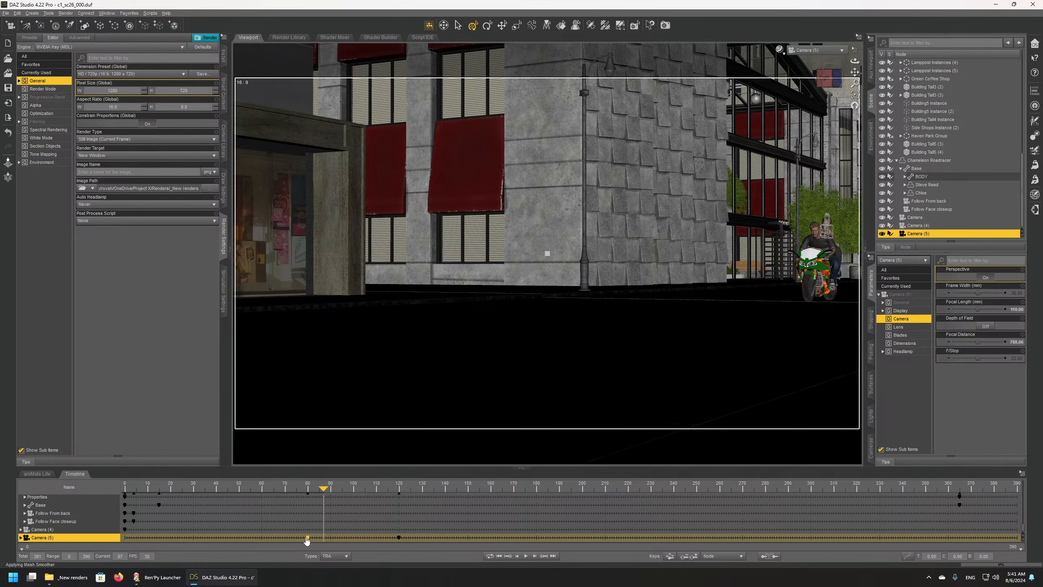
{"action": "left_click_drag", "start_coordinate": [306, 541], "coordinate": [316, 539]}
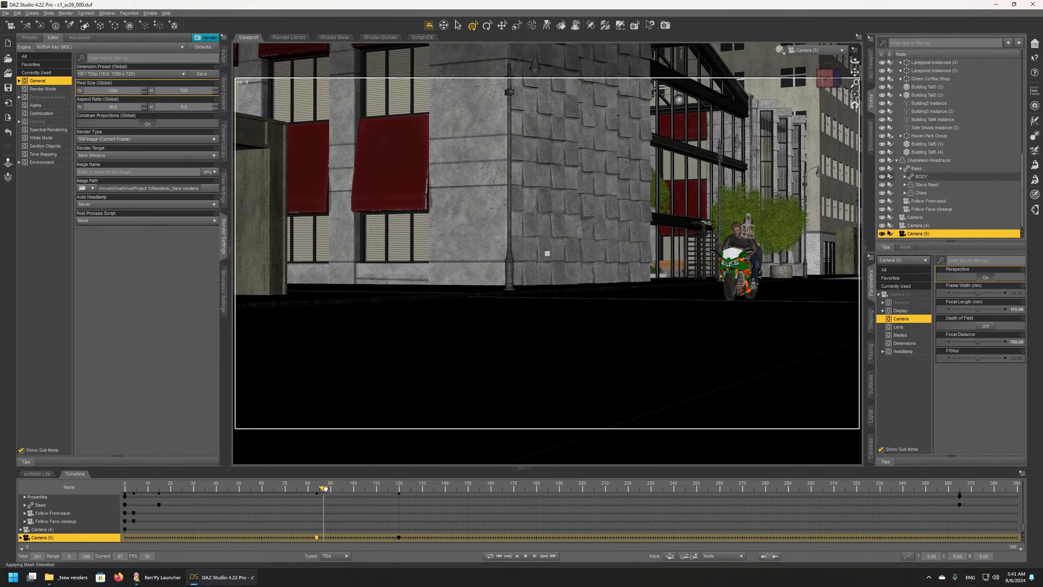
{"action": "left_click_drag", "start_coordinate": [325, 489], "coordinate": [334, 493]}
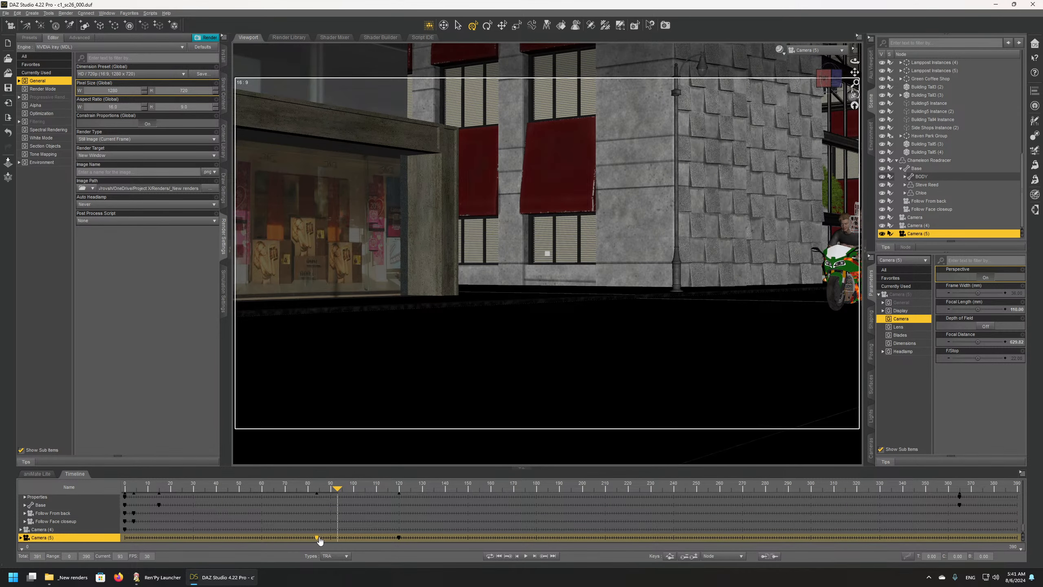
{"action": "left_click_drag", "start_coordinate": [319, 540], "coordinate": [339, 539]}
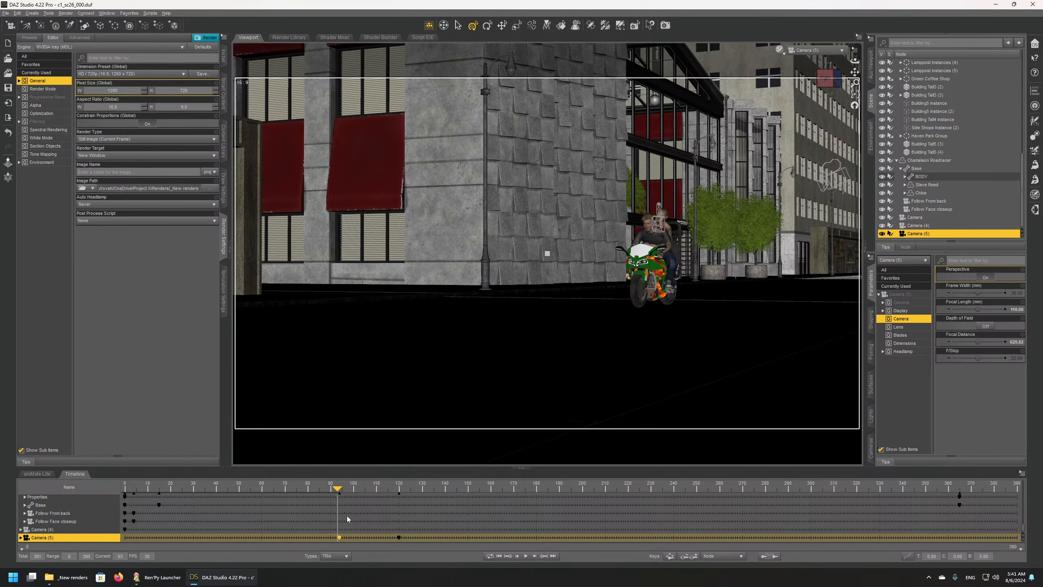
{"action": "left_click_drag", "start_coordinate": [338, 490], "coordinate": [351, 541]}
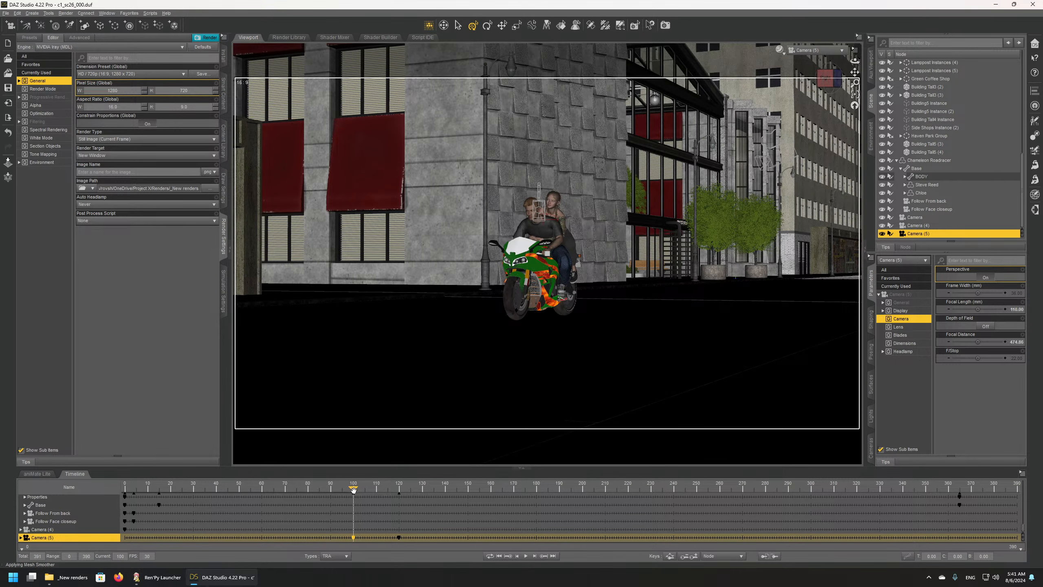
{"action": "mouse_move", "coordinate": [356, 492]}
{"action": "left_mouse_down"}
{"action": "mouse_move", "coordinate": [380, 500]}
{"action": "mouse_move", "coordinate": [372, 500]}
{"action": "left_mouse_up"}
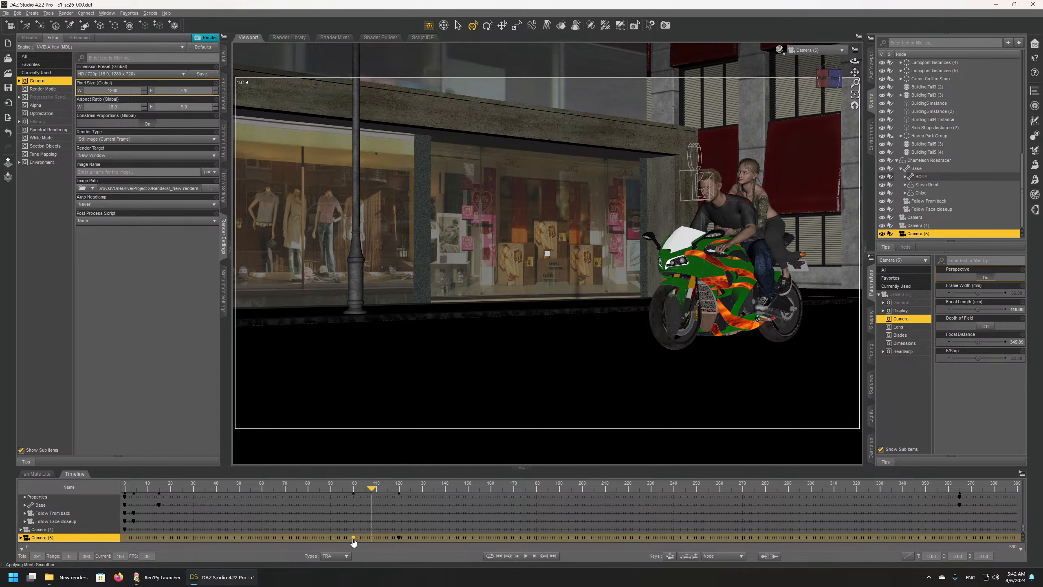
{"action": "left_click_drag", "start_coordinate": [354, 538], "coordinate": [357, 537]}
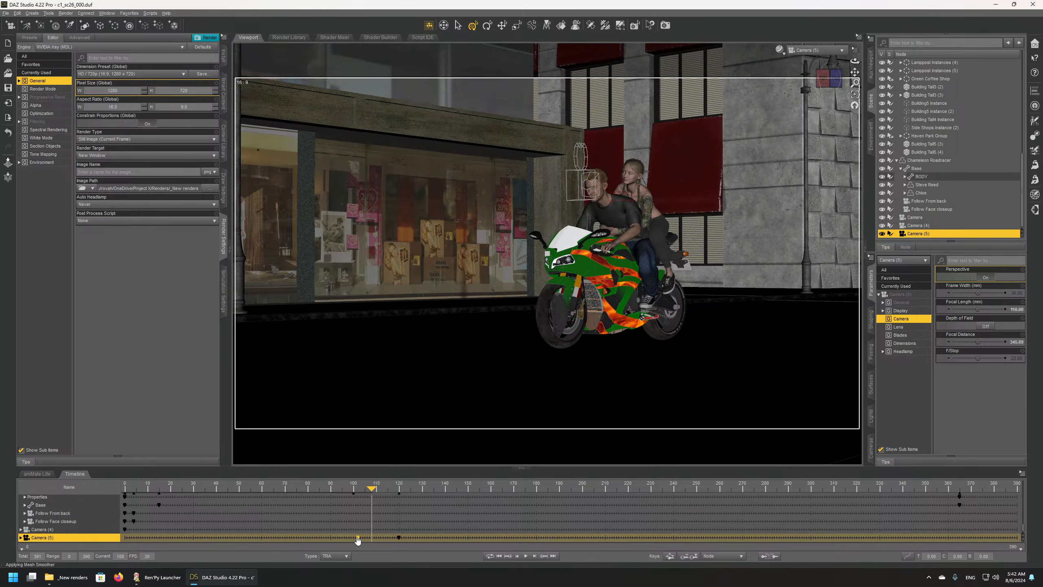
Step: Return to frame 70 and try rotating Camera (5) slightly toward the distant motorcycle to key a new starting view
{"action": "left_click_drag", "start_coordinate": [367, 492], "coordinate": [283, 508]}
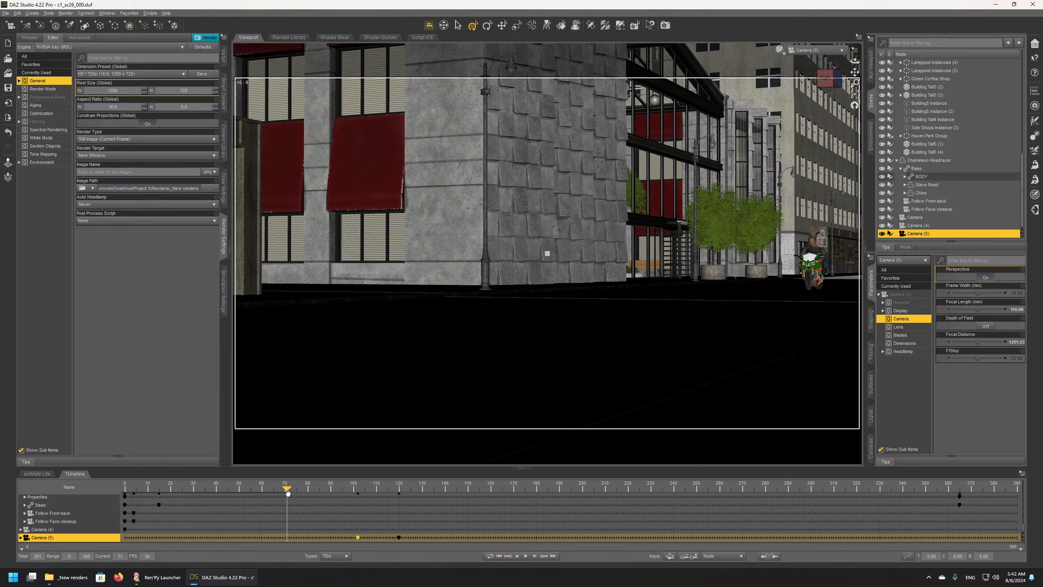
{"action": "left_click_drag", "start_coordinate": [286, 491], "coordinate": [291, 492]}
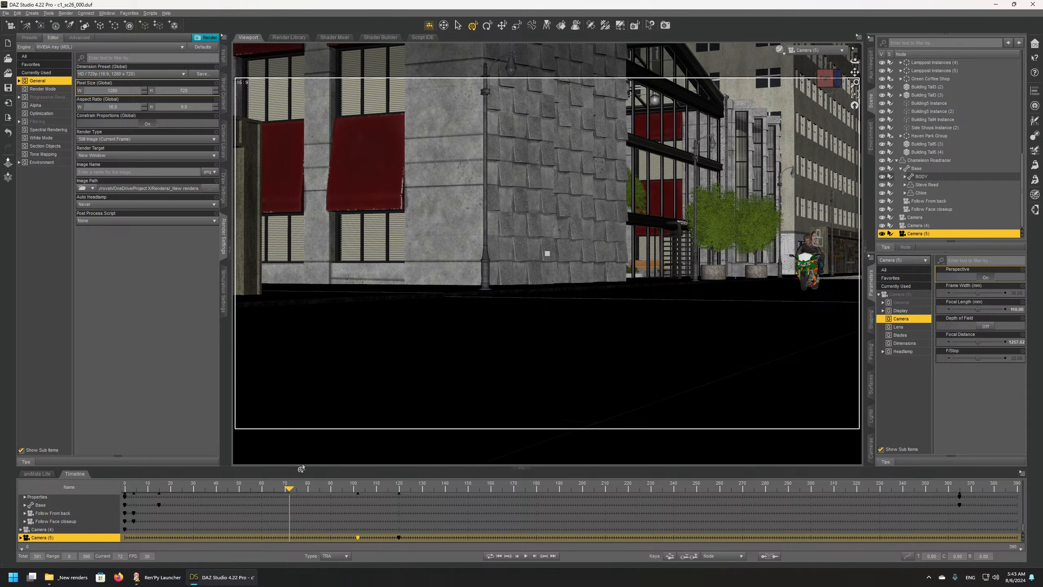
{"action": "left_click", "coordinate": [282, 492]}
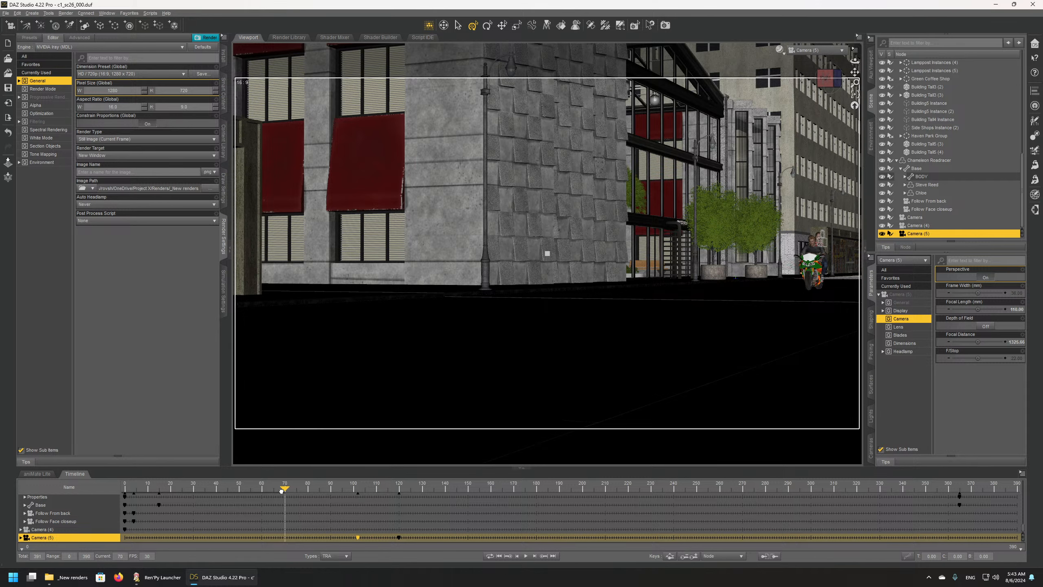
{"action": "left_click_drag", "start_coordinate": [284, 491], "coordinate": [286, 492]}
{"action": "double_click", "coordinate": [120, 556]}
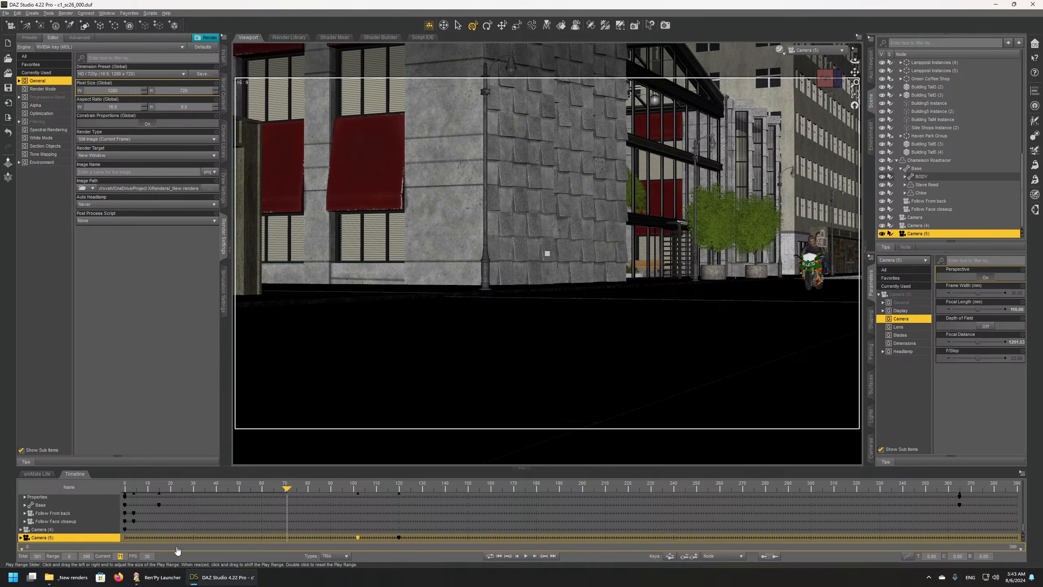
{"action": "type", "text": "70"}
{"action": "key", "text": "Return"}
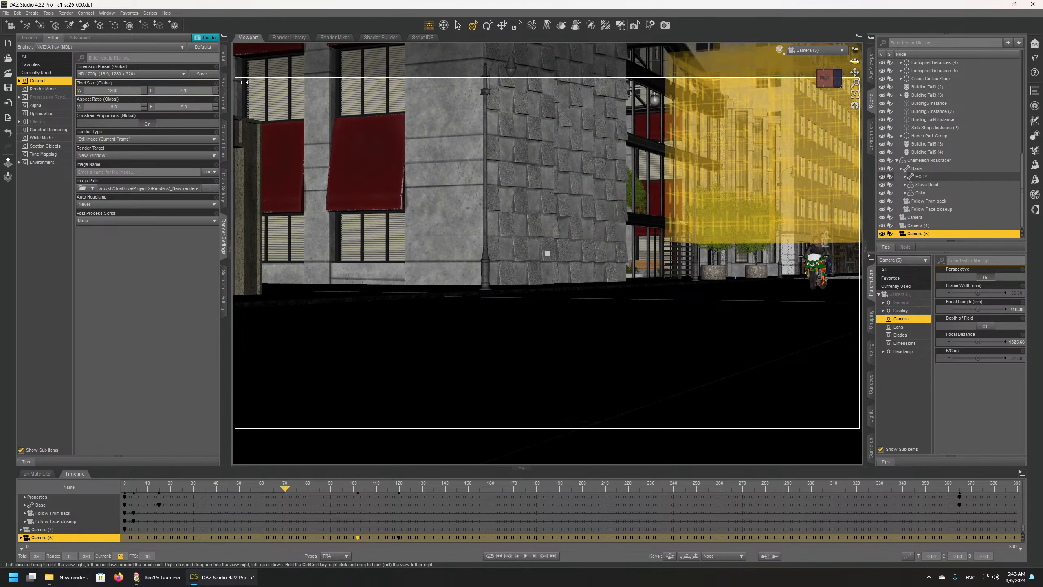
{"action": "left_click_drag", "start_coordinate": [854, 61], "coordinate": [861, 60]}
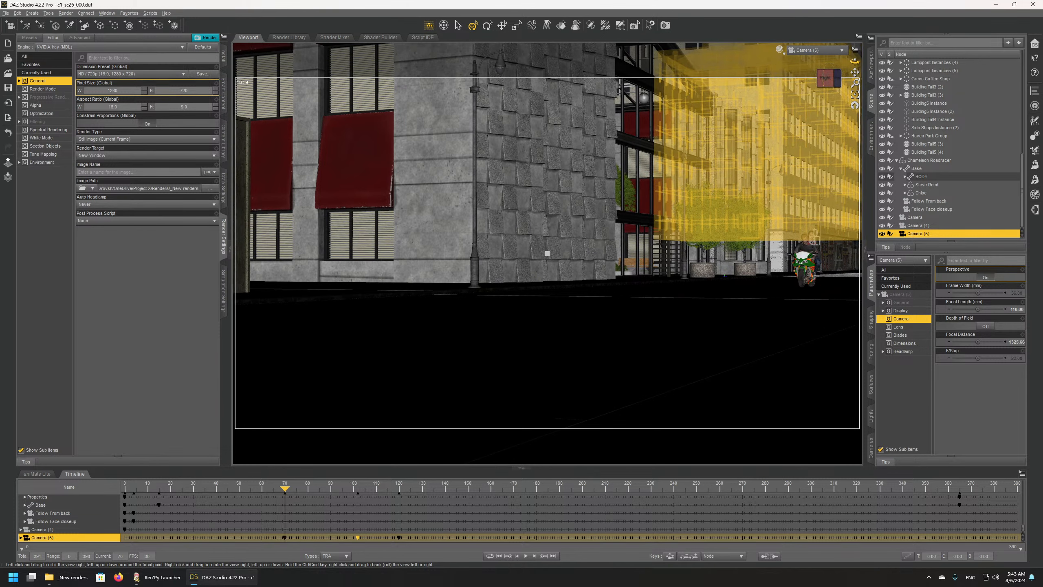
{"action": "right_click_drag", "start_coordinate": [854, 61], "coordinate": [861, 58]}
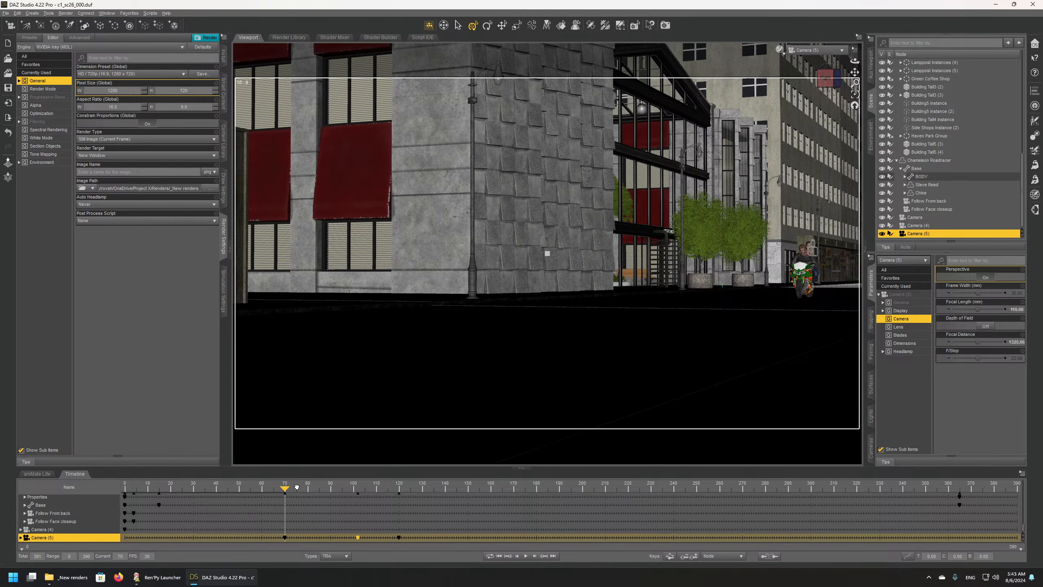
Step: Scrub forward to check the pan near frame 108 and delete Camera (5)'s key at frame 70
{"action": "left_click_drag", "start_coordinate": [296, 488], "coordinate": [369, 488]}
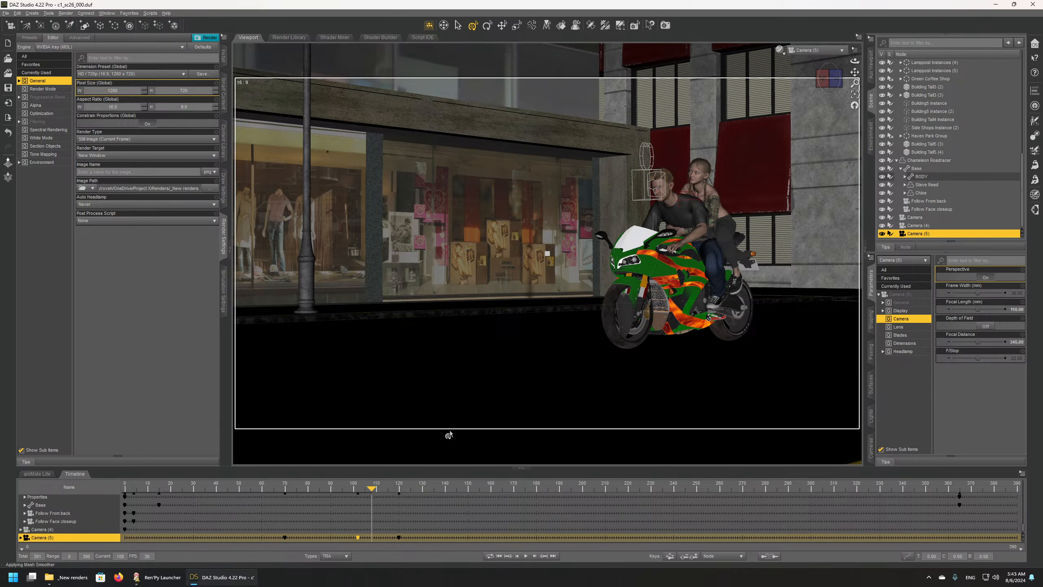
{"action": "left_click", "coordinate": [285, 537]}
{"action": "right_click", "coordinate": [285, 538]}
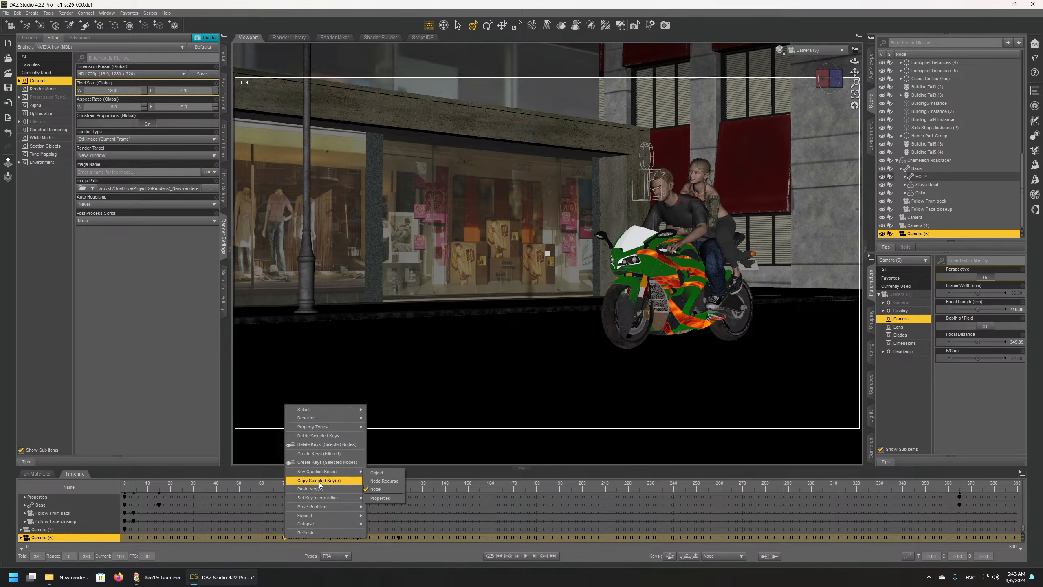
{"action": "left_click", "coordinate": [321, 434]}
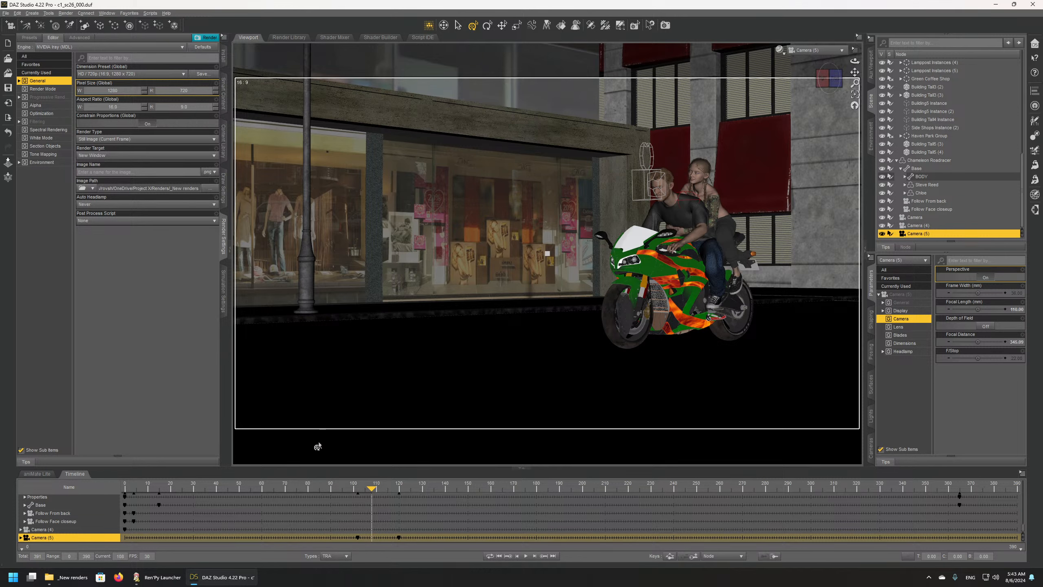
Step: Go to frame 141 and rotate Camera (5) to bring the departing motorcycle near the middle of the frame
{"action": "left_click_drag", "start_coordinate": [365, 487], "coordinate": [446, 489]}
{"action": "left_click_drag", "start_coordinate": [446, 489], "coordinate": [443, 489]}
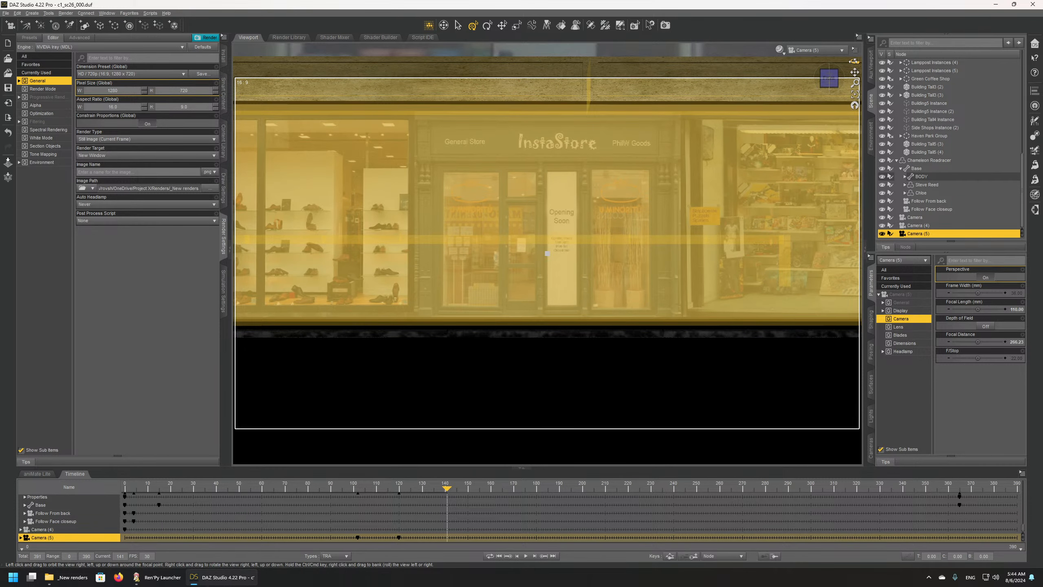
{"action": "right_click_drag", "start_coordinate": [854, 61], "coordinate": [607, 66]}
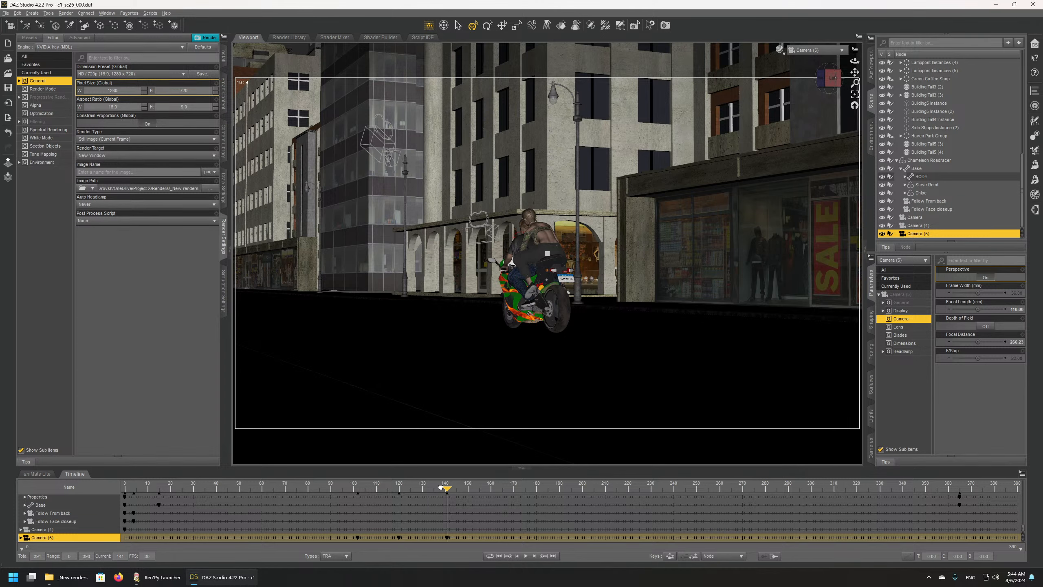
Step: Scrub back to about frame 115 and inspect the interpolation options for Camera (5)'s keys near frames 102, 120 and 141
{"action": "left_click_drag", "start_coordinate": [437, 486], "coordinate": [382, 487]}
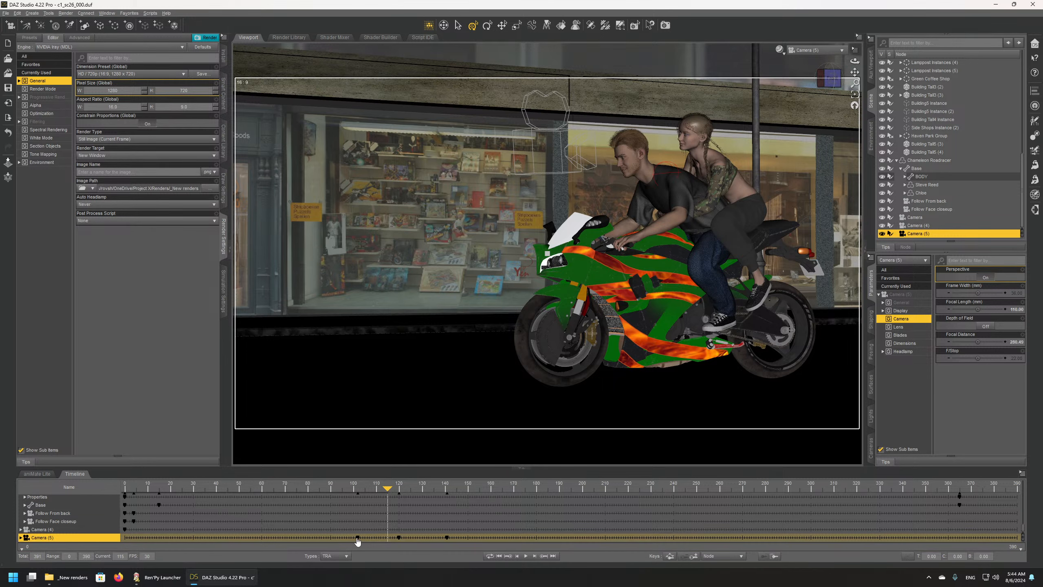
{"action": "left_click", "coordinate": [357, 538]}
{"action": "left_click", "coordinate": [400, 538]}
{"action": "left_click", "coordinate": [358, 538]}
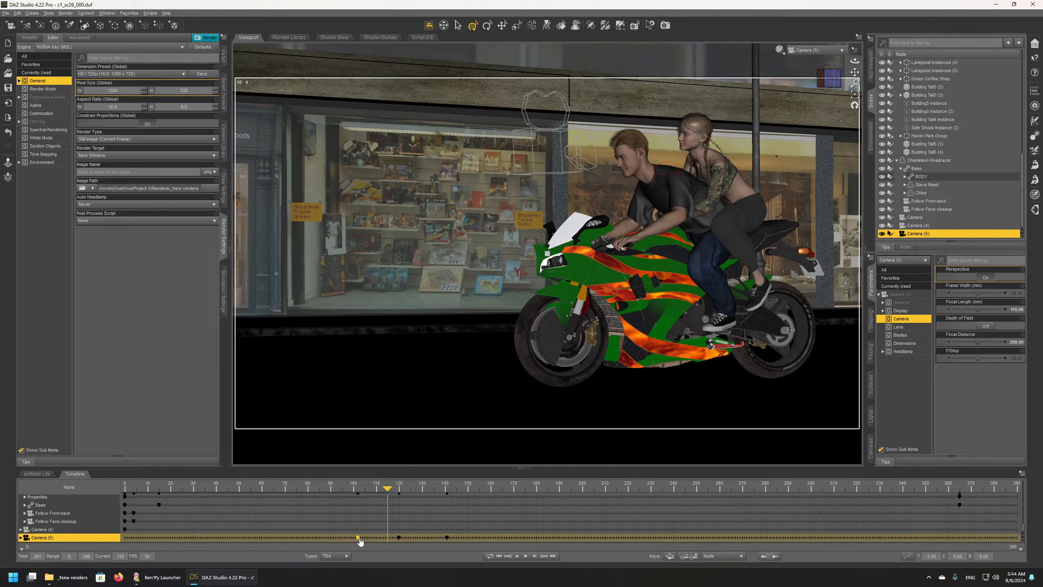
{"action": "left_click", "coordinate": [907, 557]}
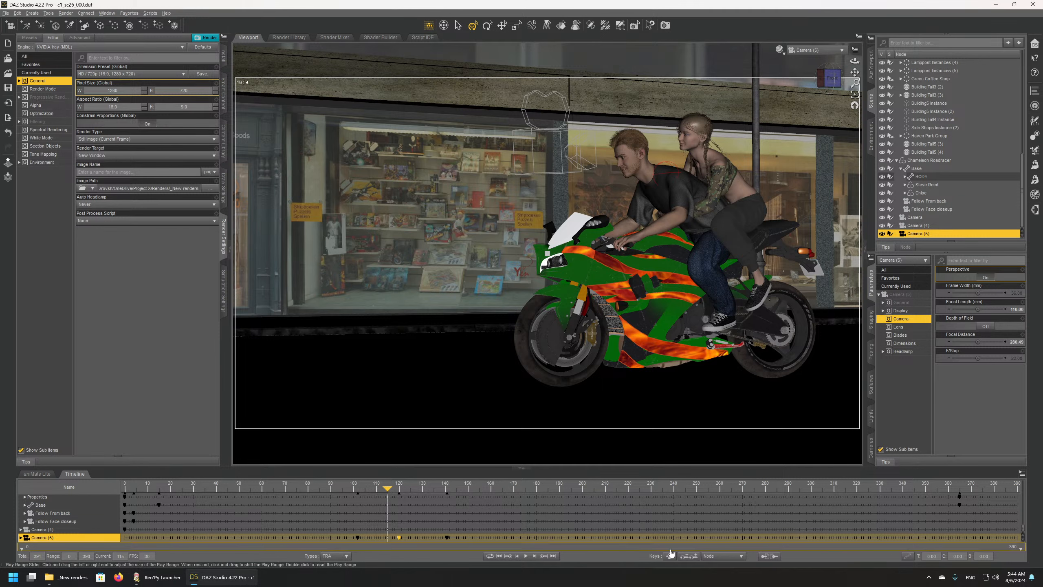
{"action": "left_click", "coordinate": [907, 556]}
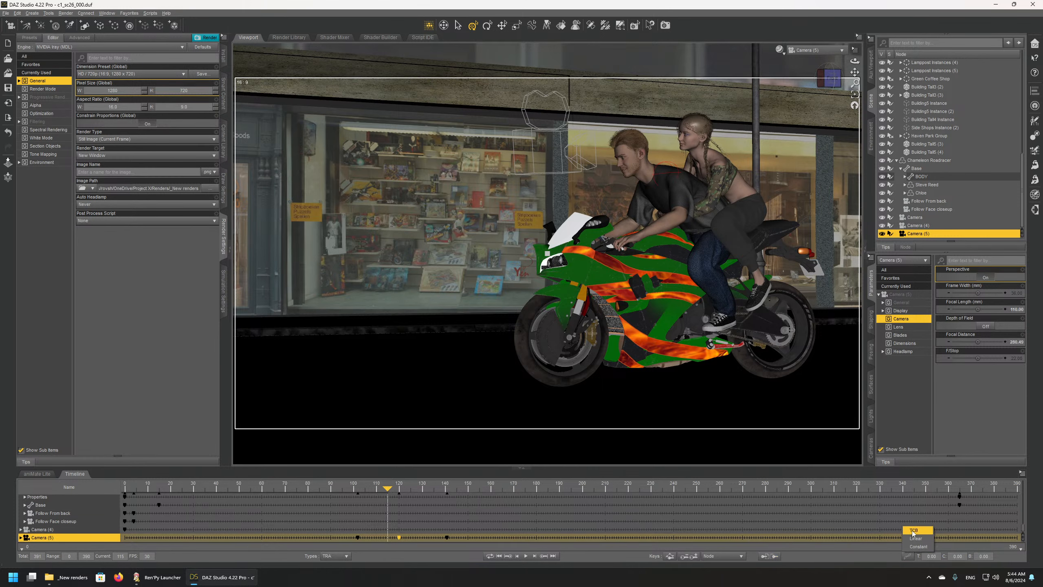
{"action": "left_click", "coordinate": [447, 537]}
{"action": "left_click", "coordinate": [907, 556]}
Step: Try rotating Camera (5) to follow the departing motorcycle at frame 160, and scrub back to check the motion
{"action": "left_click_drag", "start_coordinate": [383, 490], "coordinate": [485, 496]}
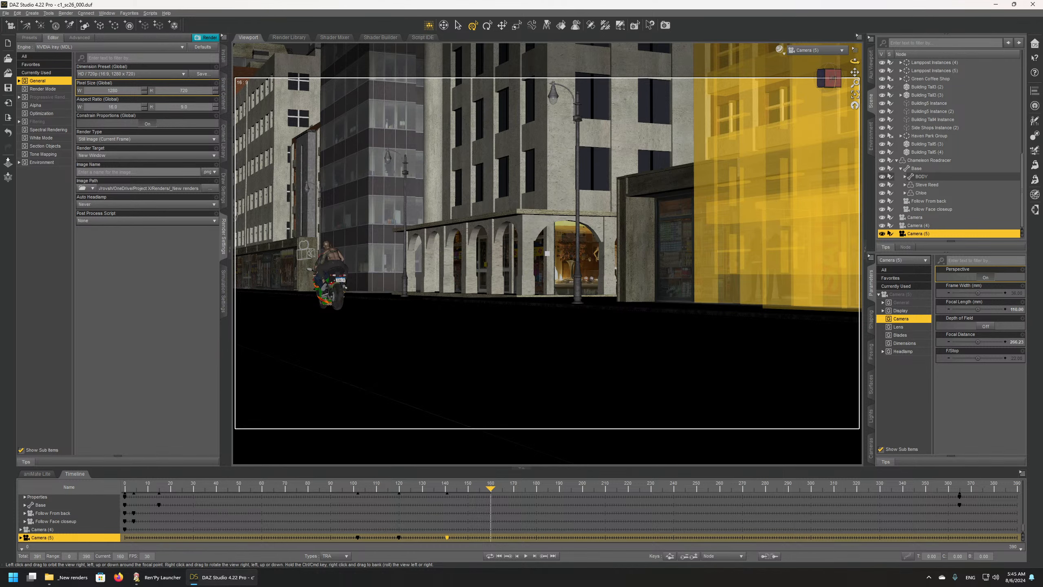
{"action": "right_click_drag", "start_coordinate": [855, 61], "coordinate": [854, 61]}
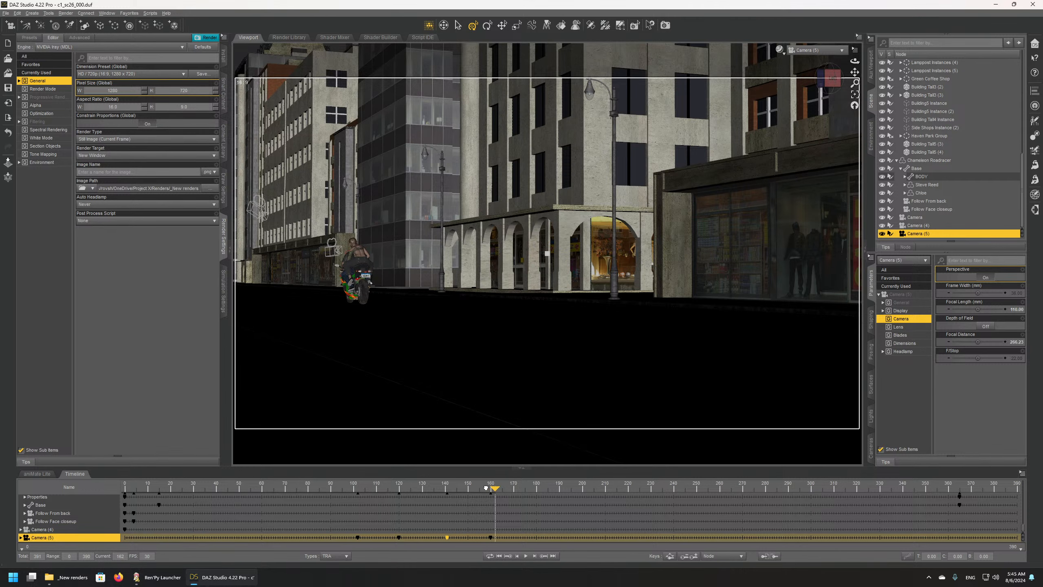
{"action": "left_click_drag", "start_coordinate": [485, 488], "coordinate": [459, 488]}
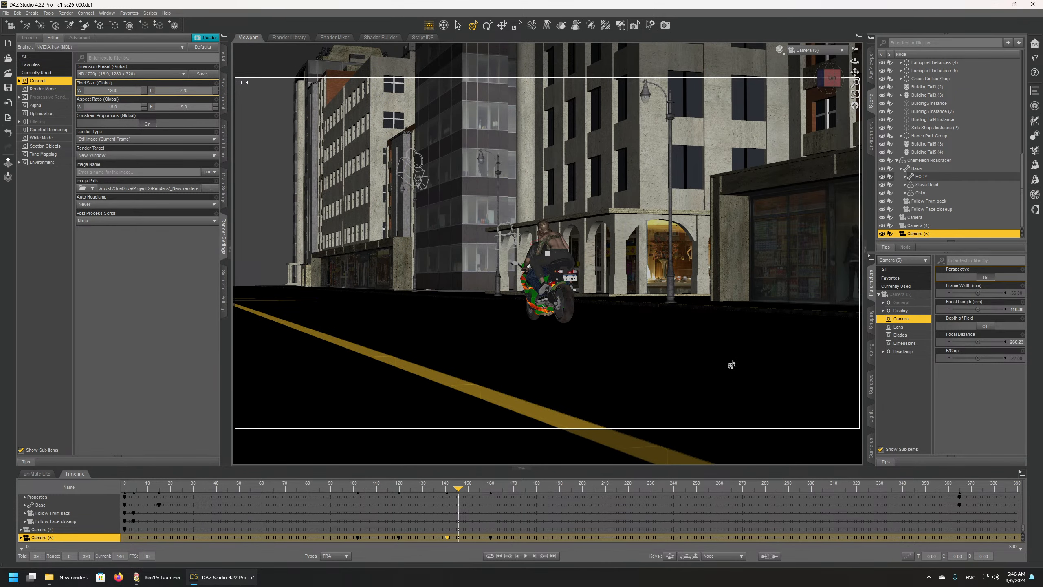
Step: Delete Camera (5)'s key at frame 160
{"action": "left_click", "coordinate": [490, 537]}
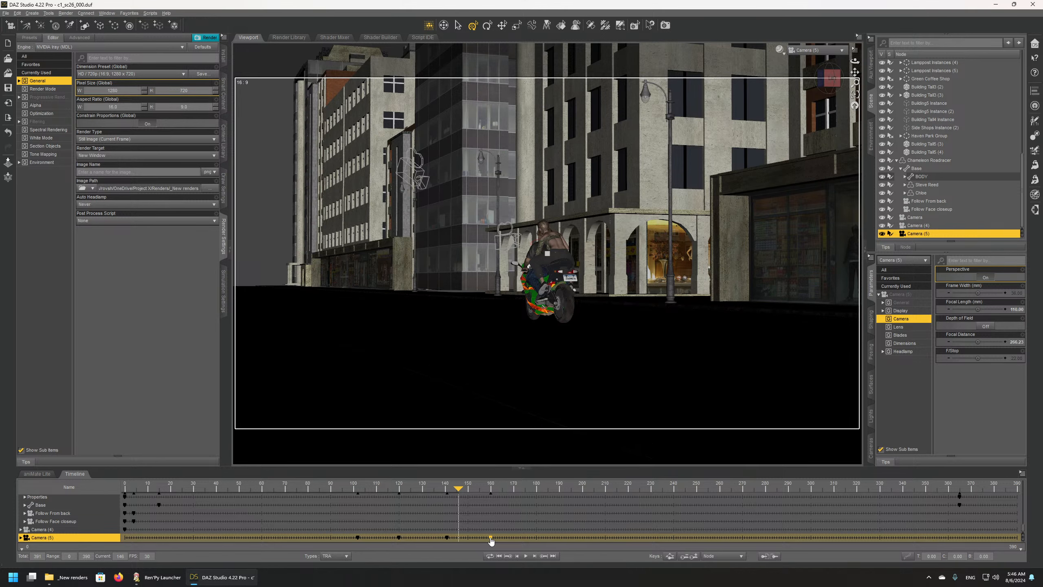
{"action": "right_click", "coordinate": [491, 538]}
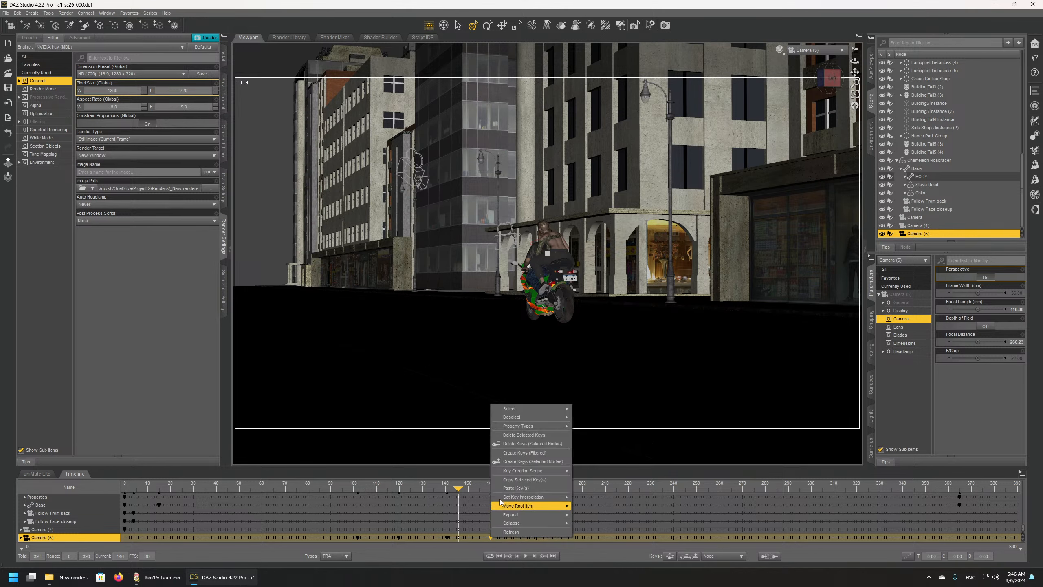
{"action": "left_click", "coordinate": [518, 434]}
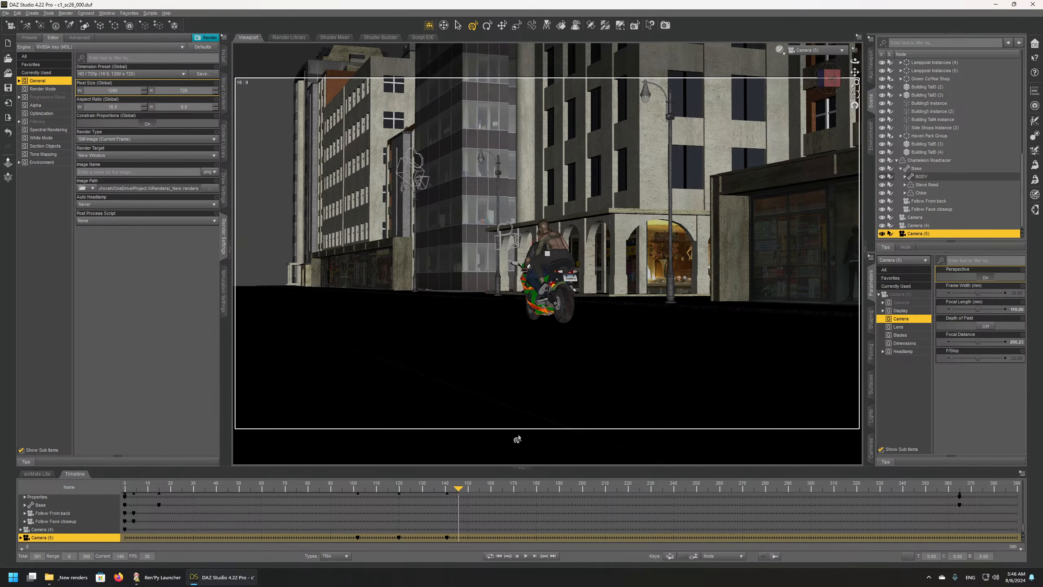
Step: Go to frame 90 and try rotating Camera (5) toward the approaching motorcycle with a Y Rotate of -67.32
{"action": "left_click_drag", "start_coordinate": [459, 489], "coordinate": [333, 490]}
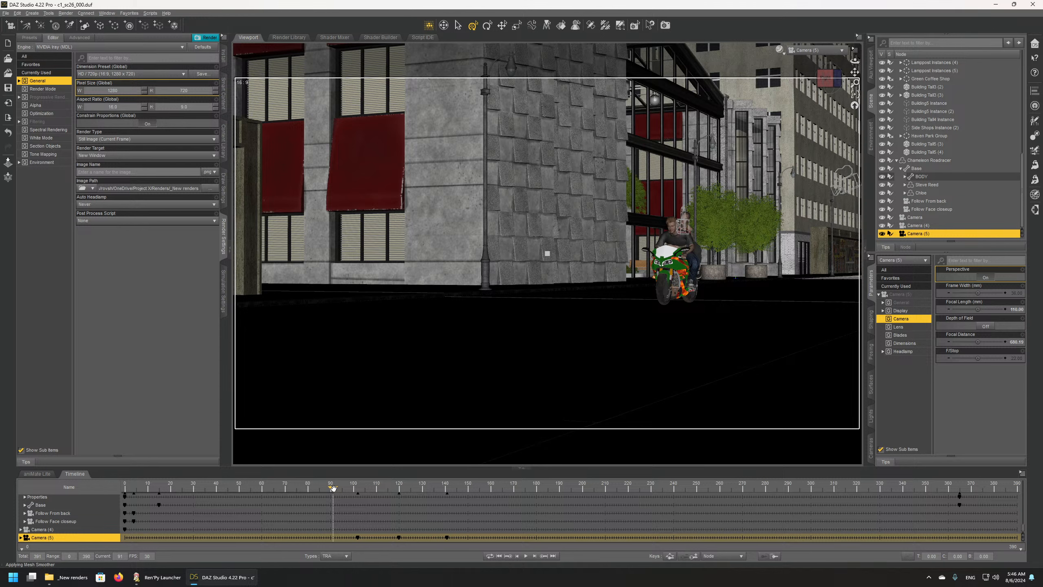
{"action": "left_click_drag", "start_coordinate": [327, 487], "coordinate": [329, 487]}
{"action": "left_click_drag", "start_coordinate": [334, 488], "coordinate": [330, 489]}
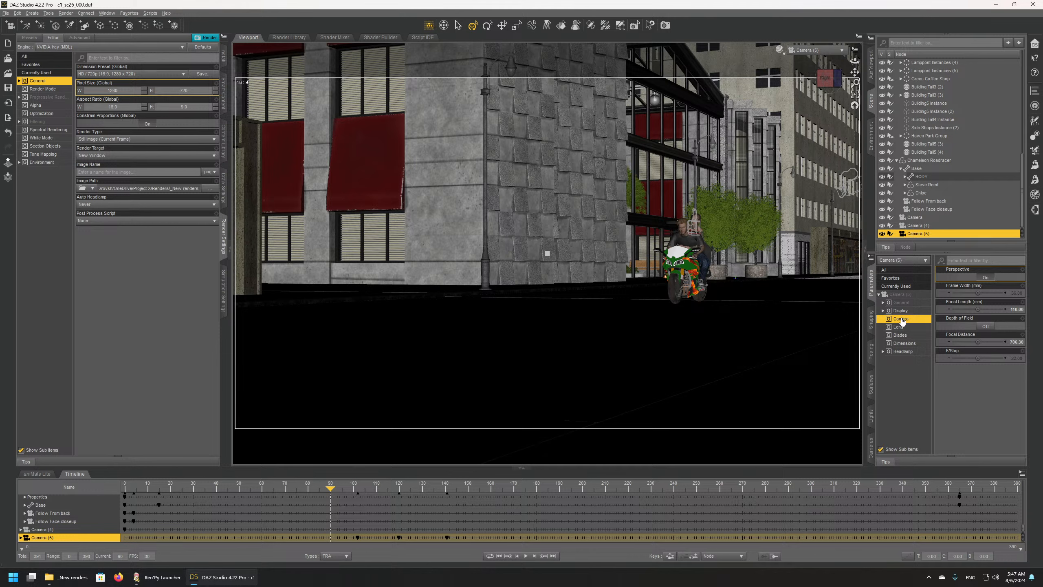
{"action": "left_click", "coordinate": [900, 295]}
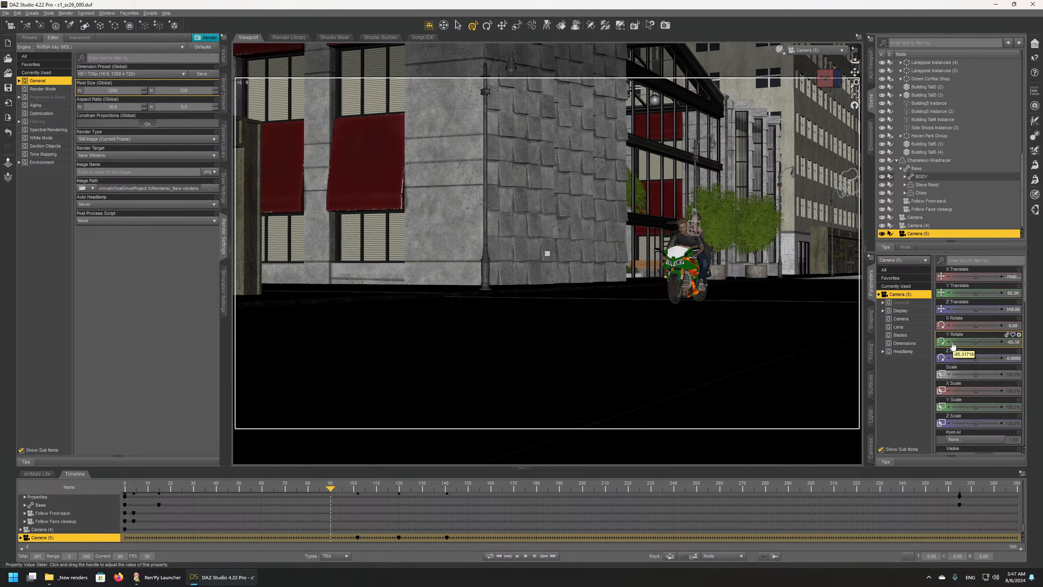
{"action": "left_click", "coordinate": [949, 342]}
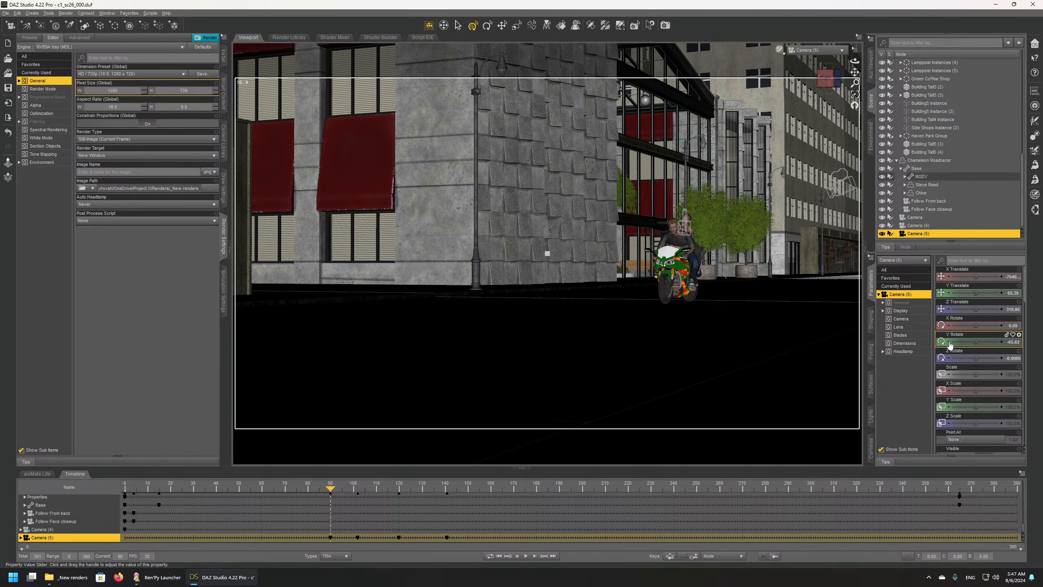
{"action": "left_click", "coordinate": [949, 342]}
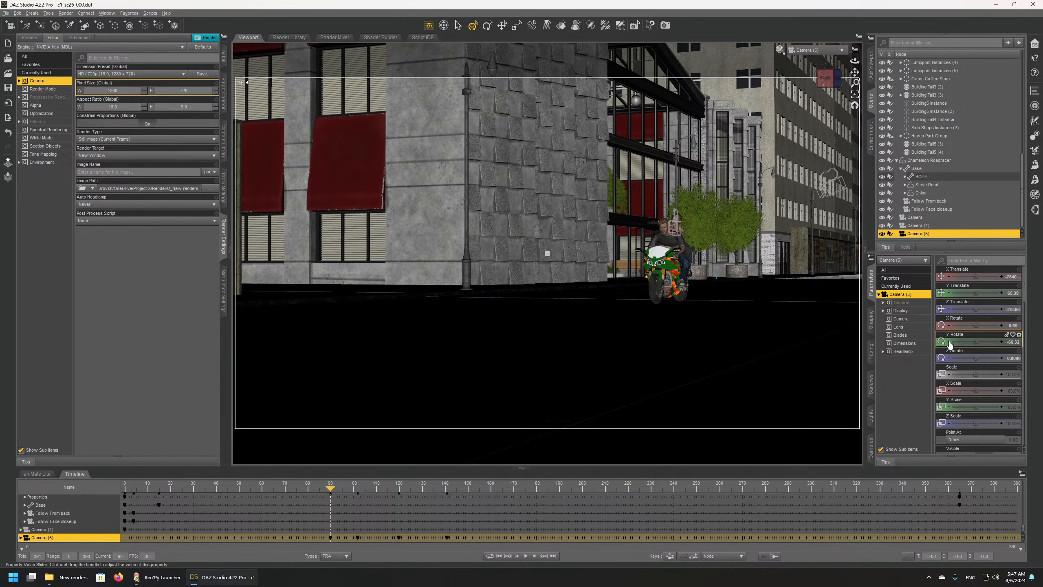
{"action": "left_click", "coordinate": [949, 343]}
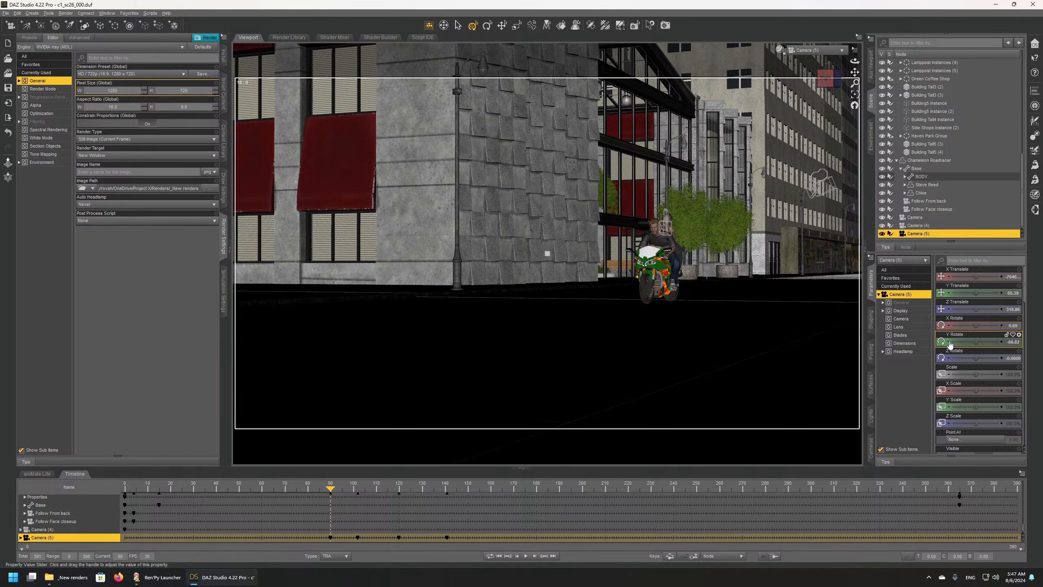
{"action": "left_click", "coordinate": [949, 343]}
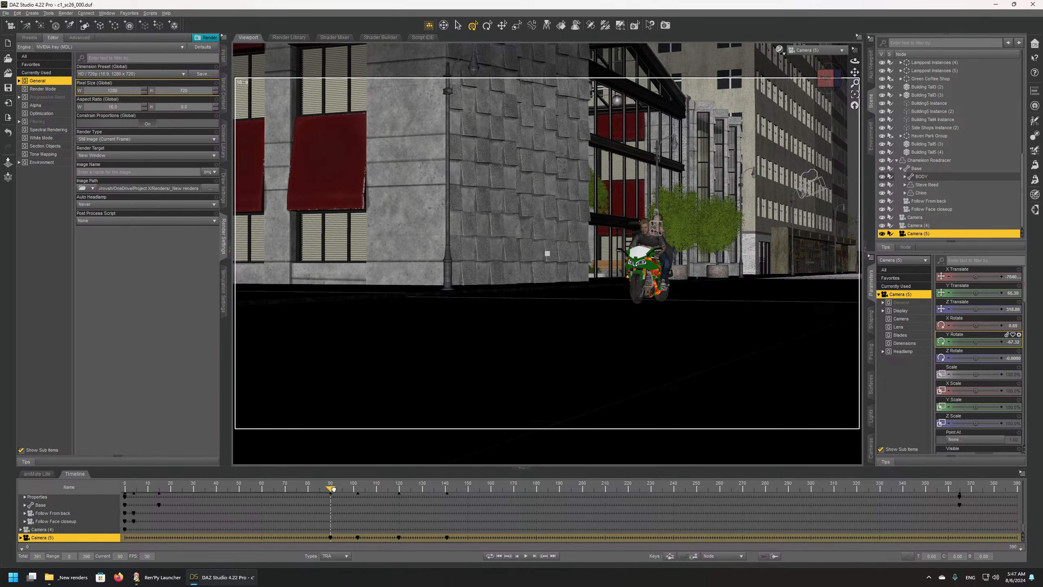
Step: Check the camera motion between frames 90 and 96, and inspect the interpolation options and key graph for Camera (5)'s rotation key
{"action": "left_click_drag", "start_coordinate": [339, 490], "coordinate": [341, 490]}
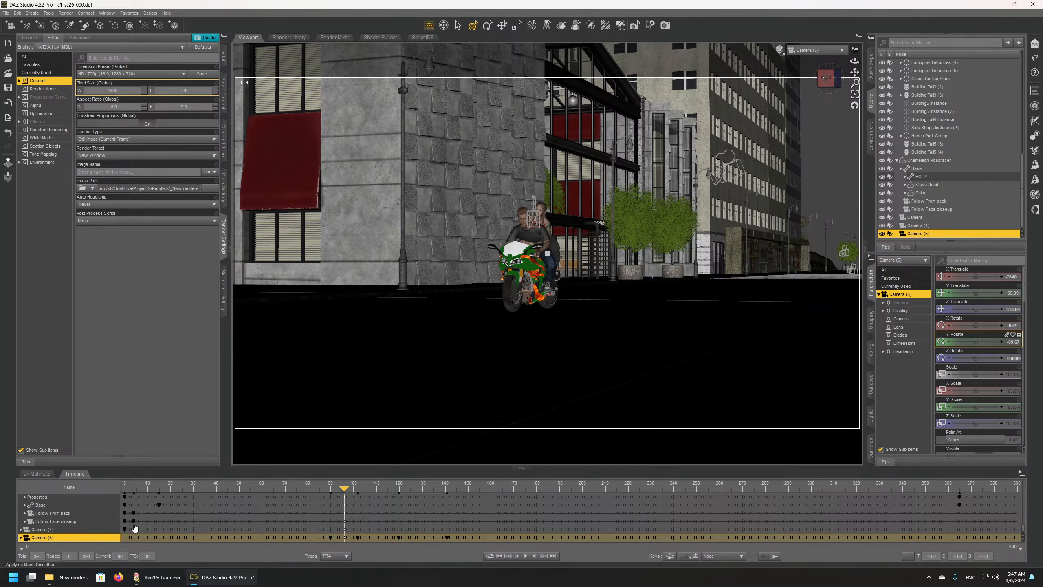
{"action": "left_click", "coordinate": [21, 538]}
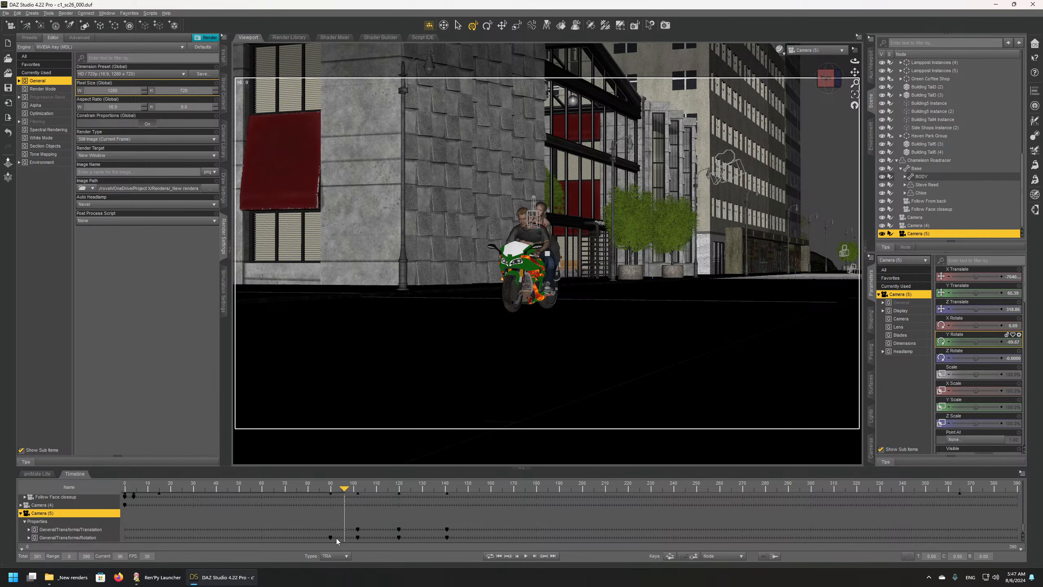
{"action": "mouse_move", "coordinate": [343, 489]}
{"action": "left_mouse_down"}
{"action": "mouse_move", "coordinate": [362, 496]}
{"action": "mouse_move", "coordinate": [330, 500]}
{"action": "left_mouse_up"}
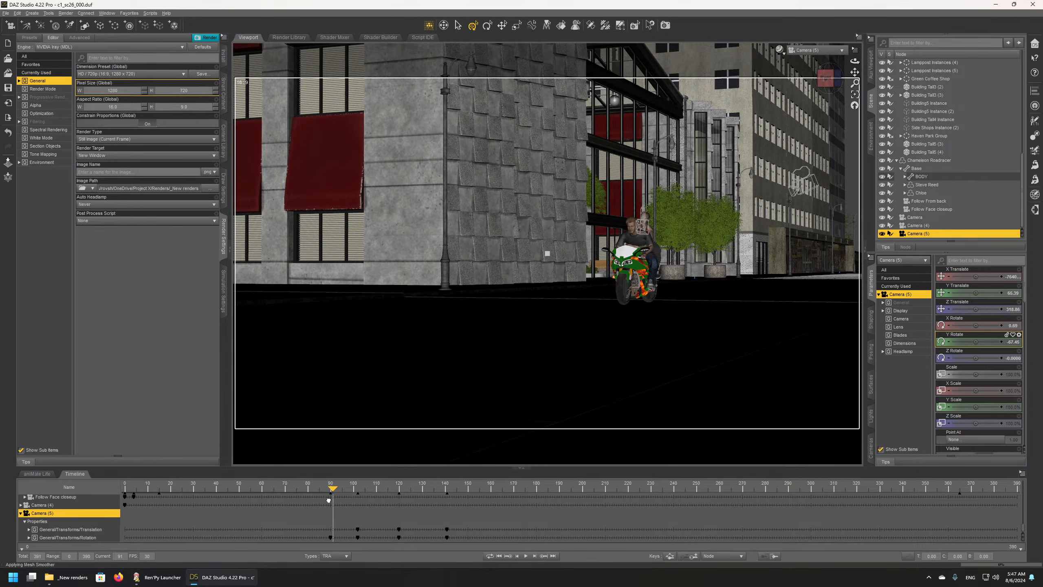
{"action": "left_click", "coordinate": [328, 501]}
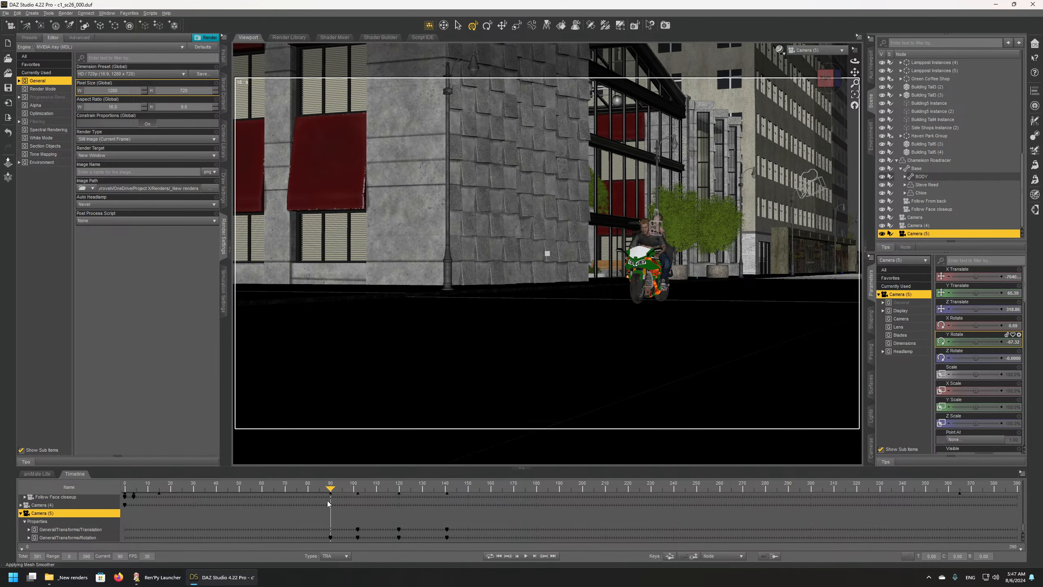
{"action": "left_click", "coordinate": [331, 538]}
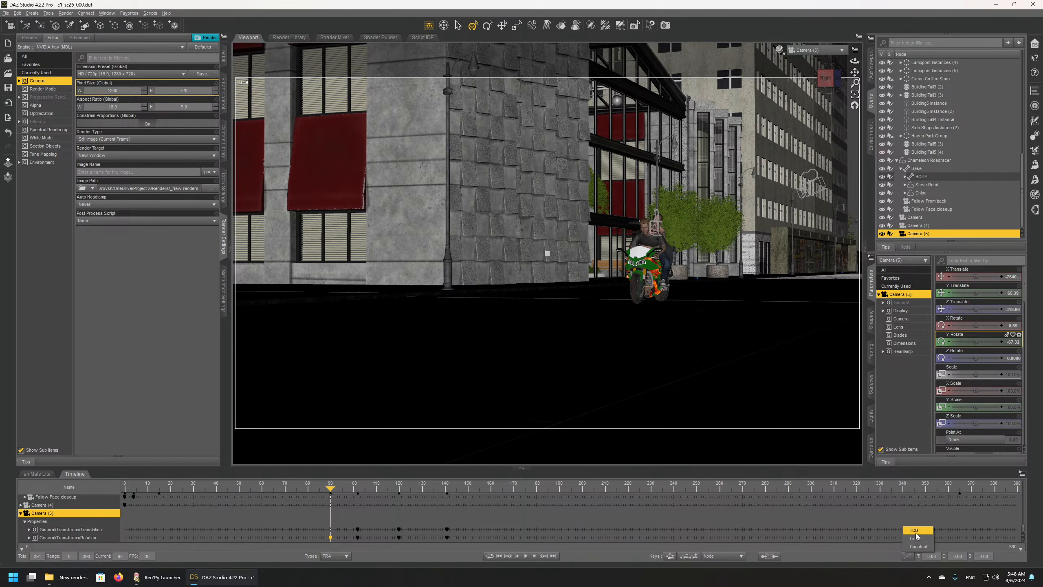
{"action": "left_click", "coordinate": [345, 487]}
{"action": "left_click_drag", "start_coordinate": [347, 487], "coordinate": [340, 488]}
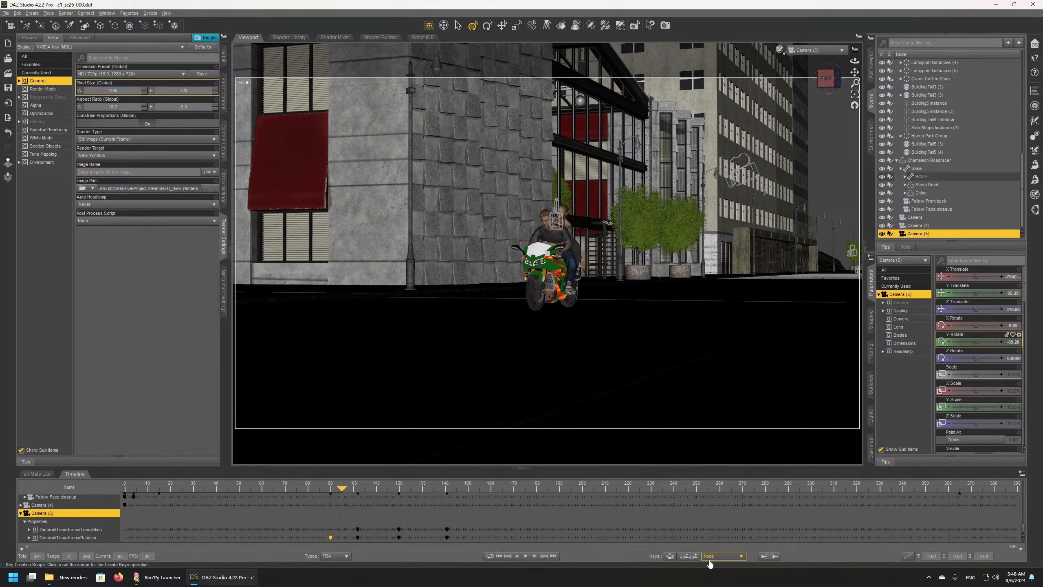
{"action": "left_click", "coordinate": [670, 557]}
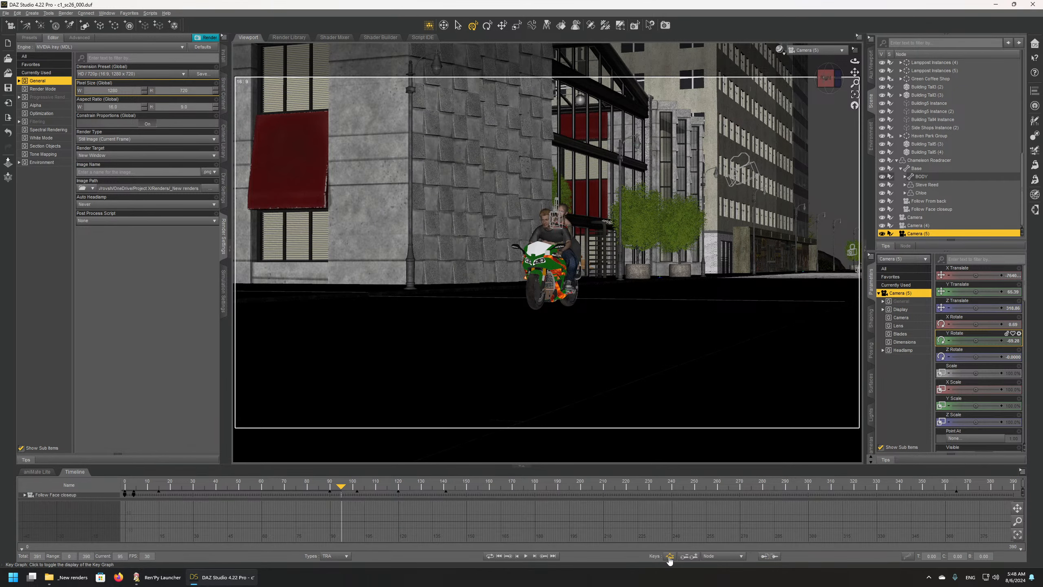
{"action": "left_click", "coordinate": [670, 557]}
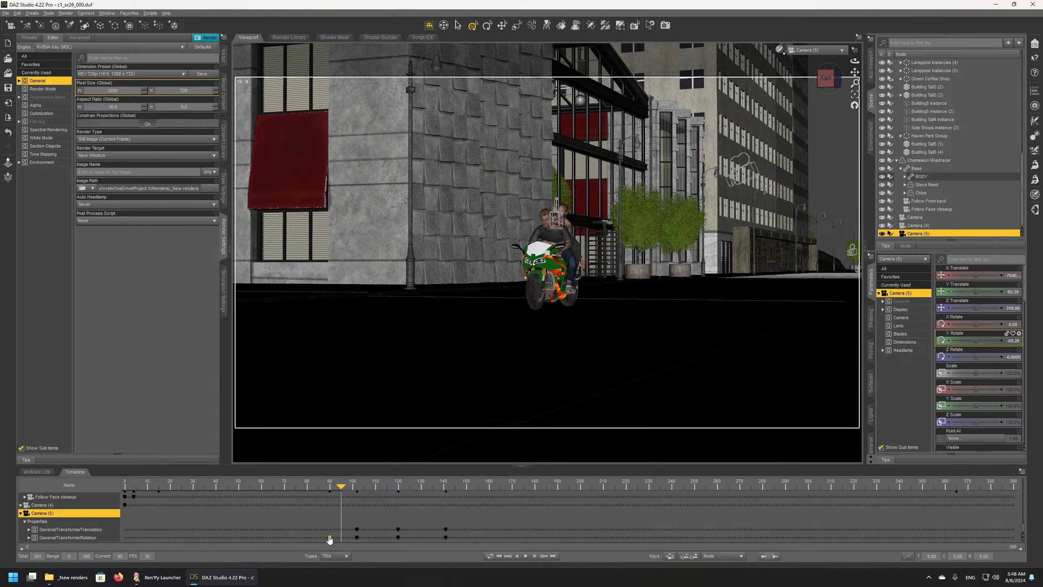
Step: Delete Camera (5)'s rotation key at frame 90
{"action": "left_click", "coordinate": [329, 557]}
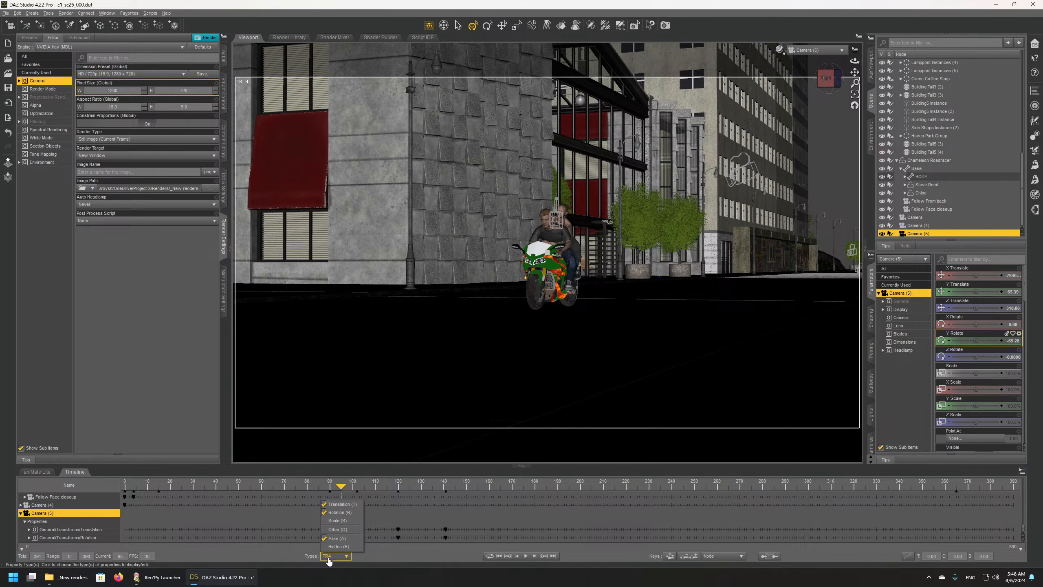
{"action": "left_click", "coordinate": [375, 557]}
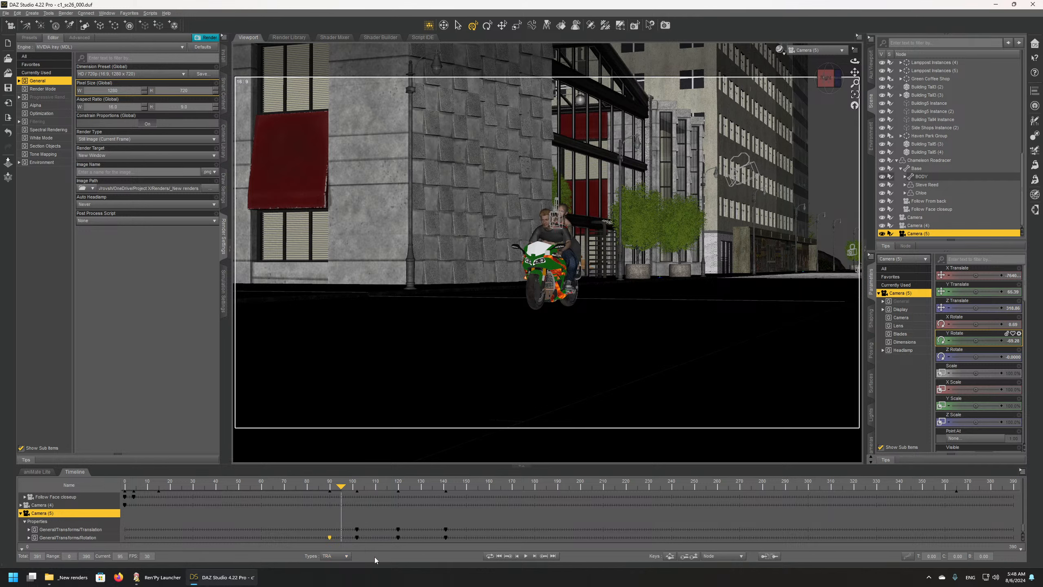
{"action": "right_click", "coordinate": [329, 537]}
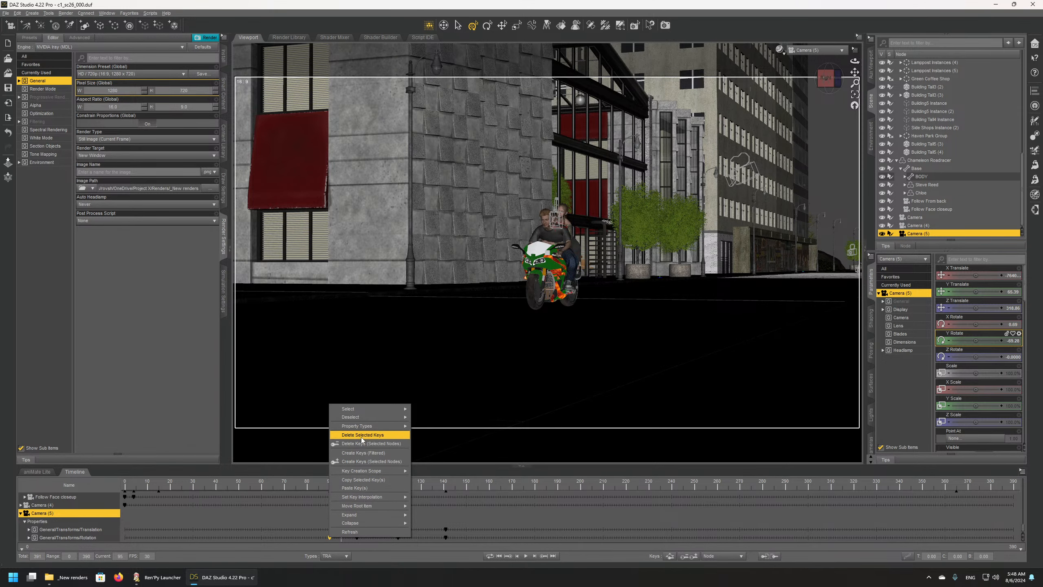
{"action": "left_click", "coordinate": [362, 438]}
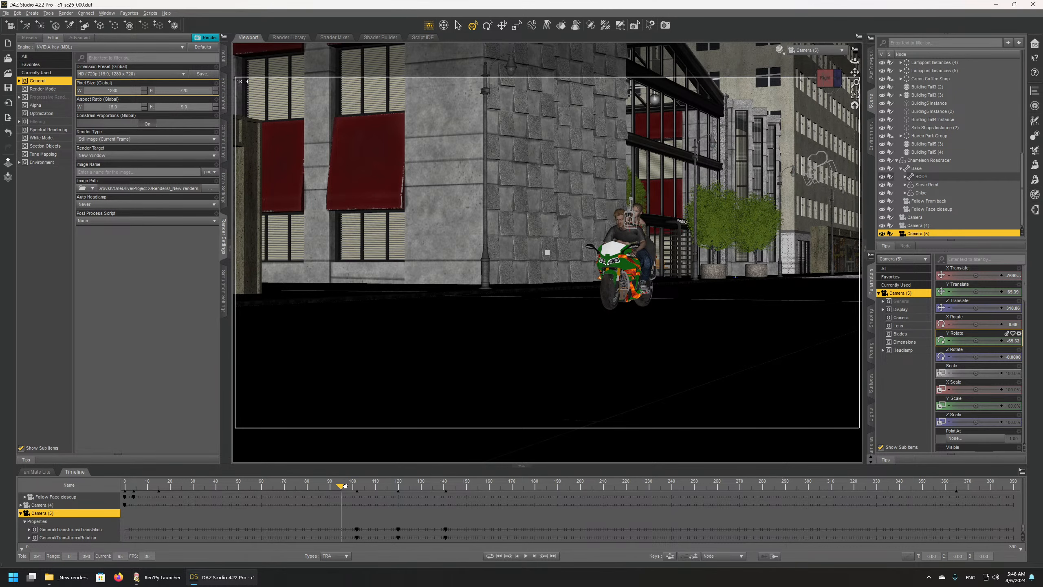
Step: Review Camera (5)'s shot of the passing motorcycle out to frame 172, and return to frame 160 with Camera (5) selected
{"action": "left_click_drag", "start_coordinate": [354, 486], "coordinate": [462, 494]}
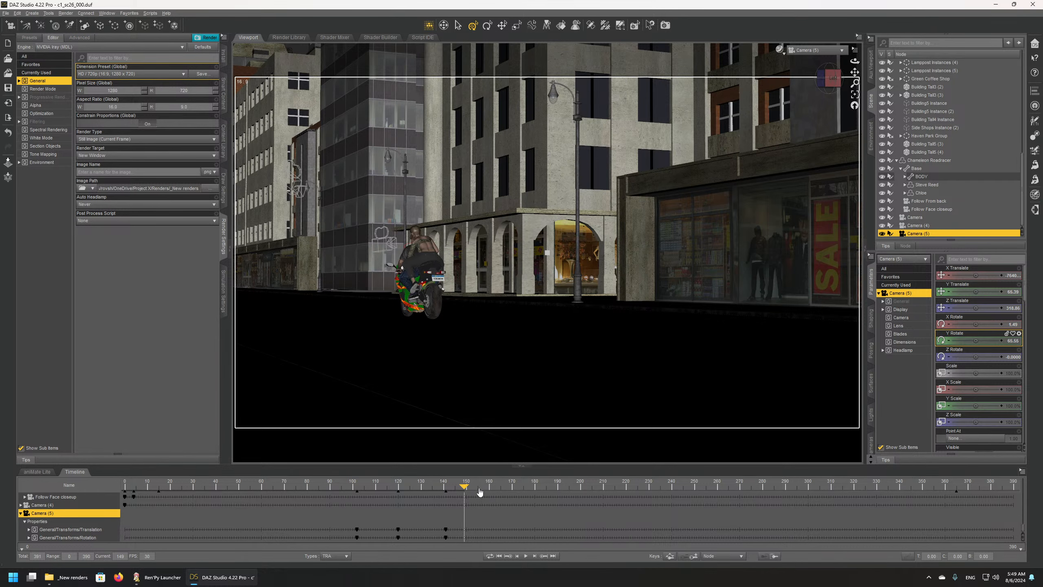
{"action": "left_click", "coordinate": [466, 487]}
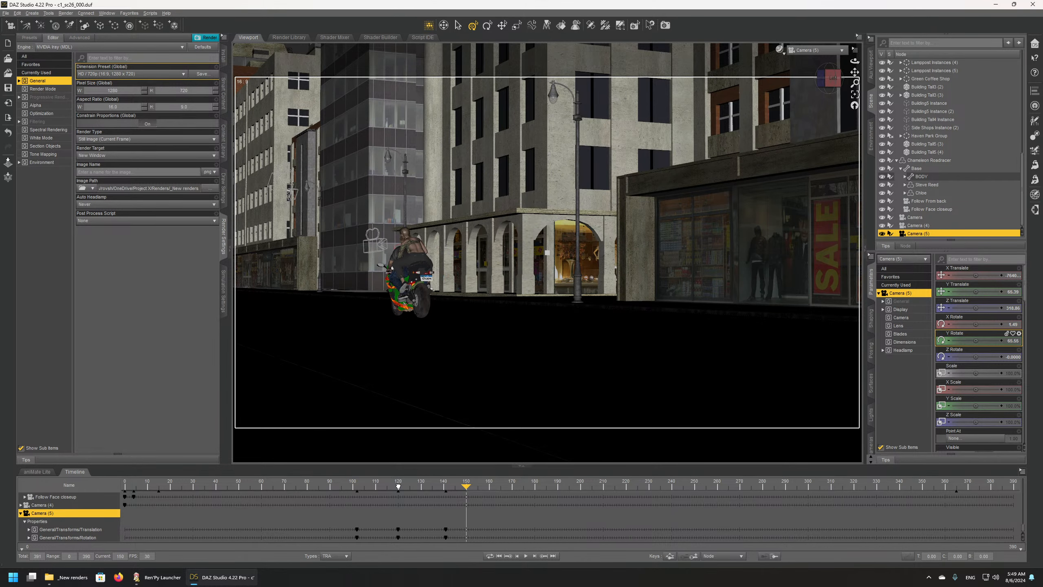
{"action": "left_click_drag", "start_coordinate": [398, 486], "coordinate": [517, 491]}
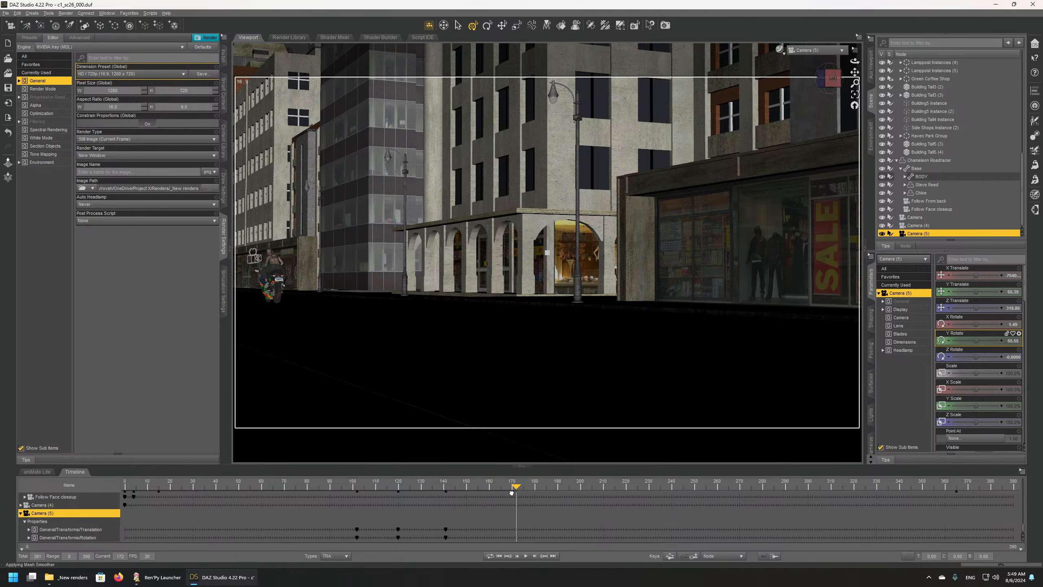
{"action": "left_click", "coordinate": [923, 218]}
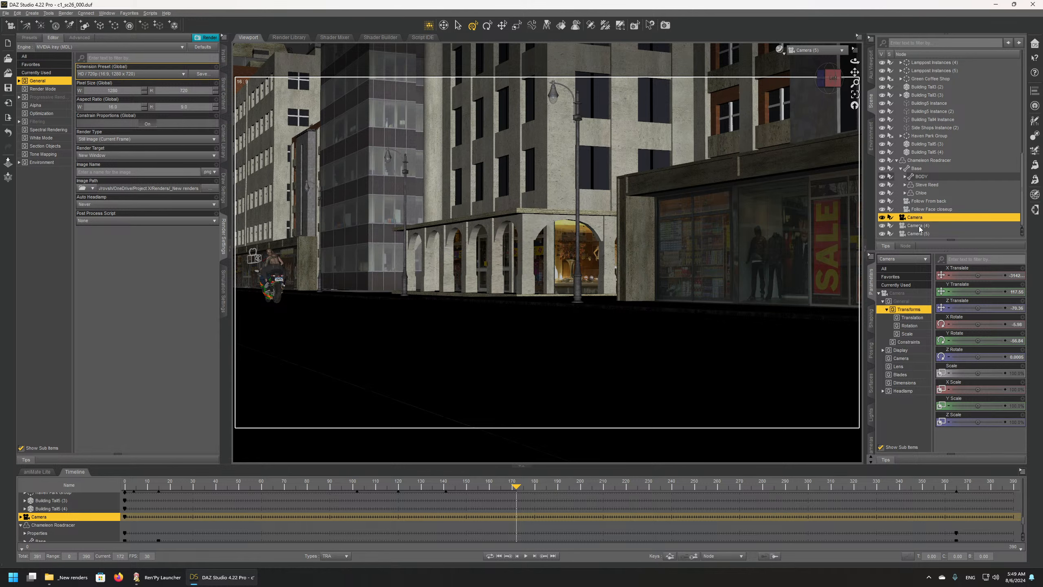
{"action": "left_click", "coordinate": [918, 234]}
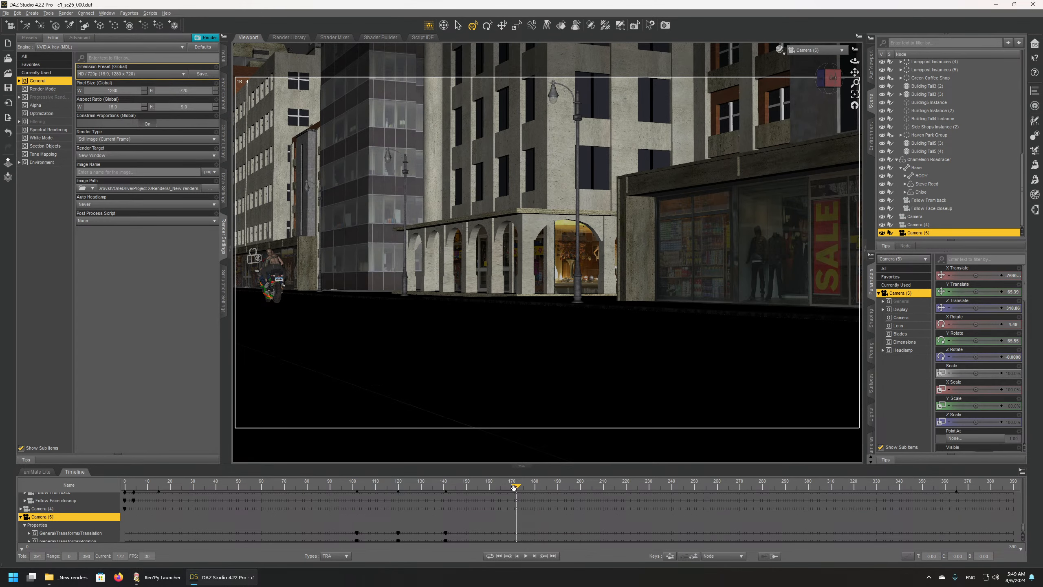
{"action": "mouse_move", "coordinate": [506, 489]}
{"action": "left_mouse_down"}
{"action": "mouse_move", "coordinate": [469, 490]}
{"action": "mouse_move", "coordinate": [487, 490]}
{"action": "left_mouse_up"}
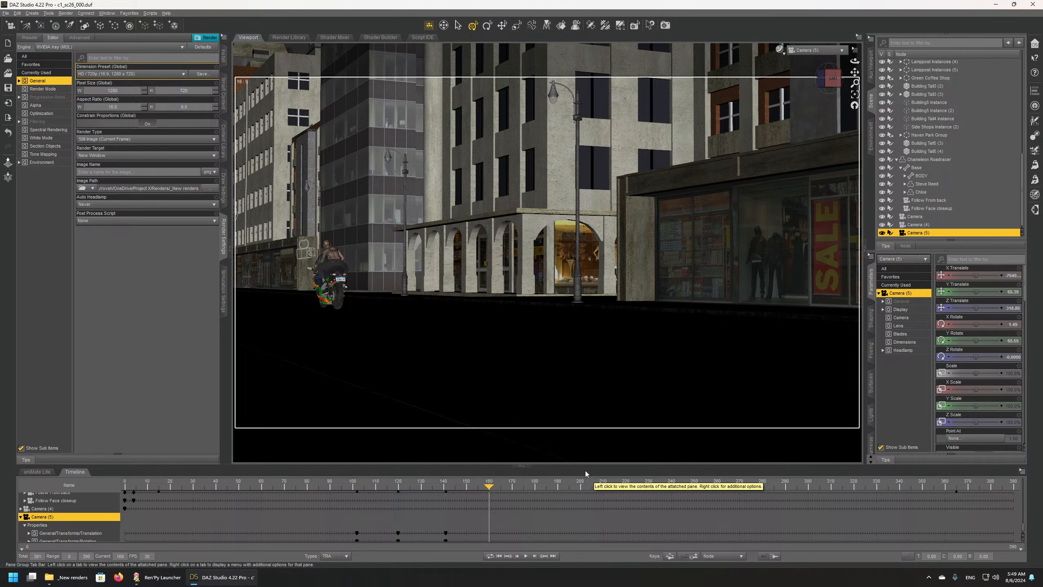
Step: Switch the viewport to Perspective View, frame the Chameleon Roadracer, and orbit to a side view of the riders
{"action": "left_click", "coordinate": [818, 55]}
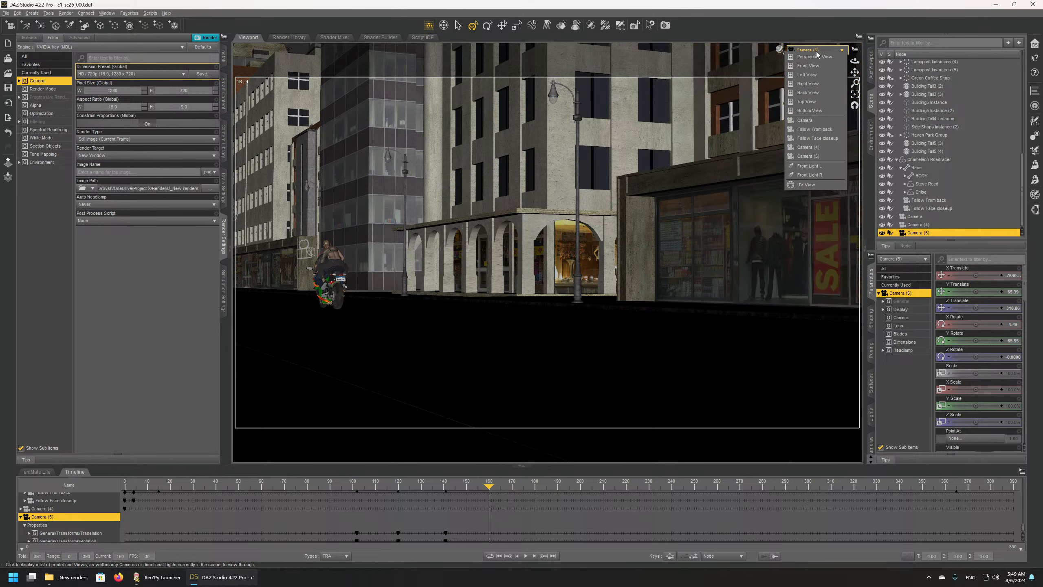
{"action": "left_click", "coordinate": [816, 57]}
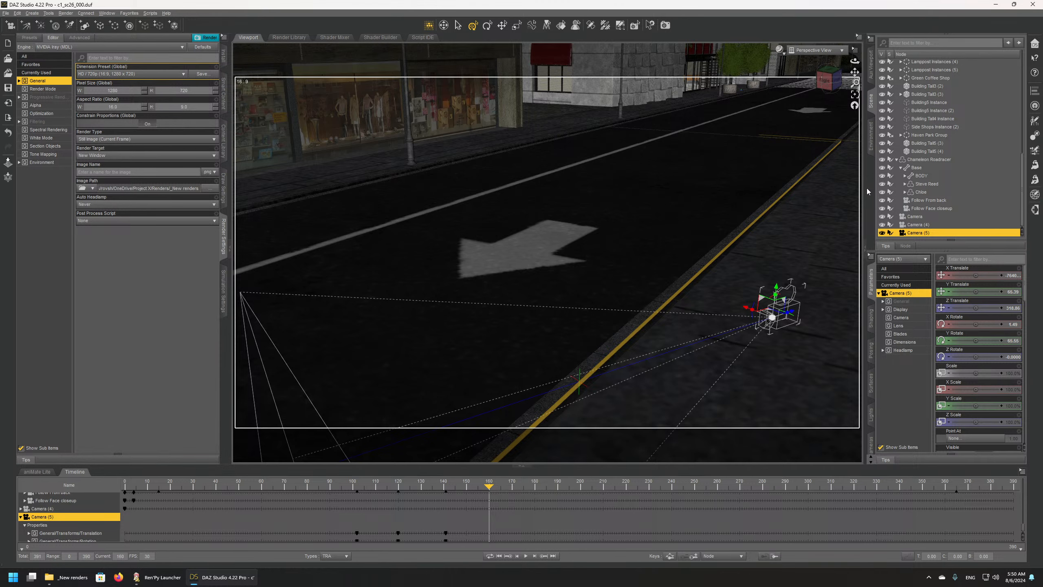
{"action": "left_click", "coordinate": [917, 160]}
{"action": "key", "text": "ctrl+f"}
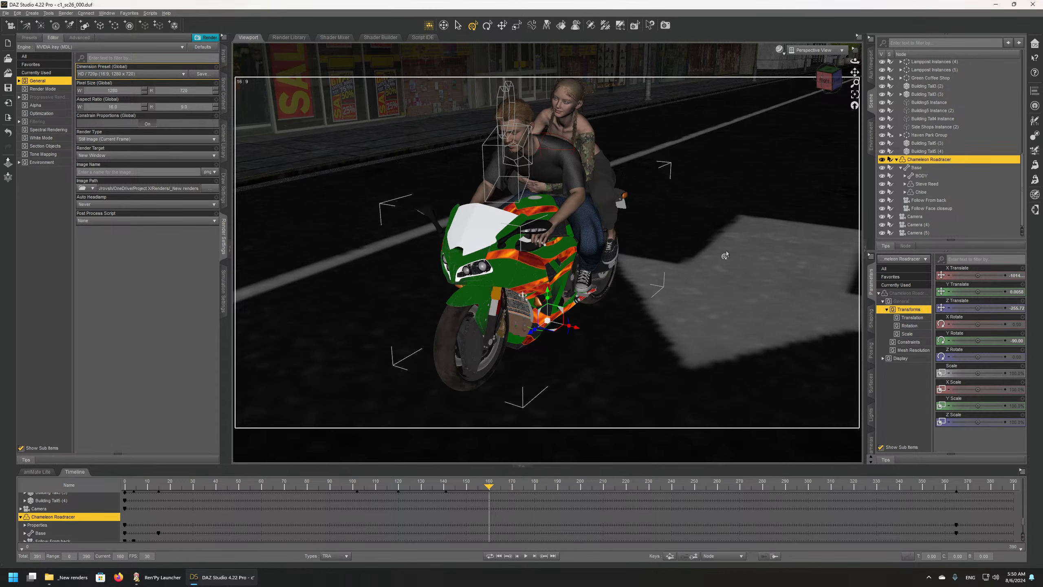
{"action": "middle_click_drag", "start_coordinate": [726, 251], "coordinate": [752, 214]}
{"action": "mouse_move", "coordinate": [524, 301]}
{"action": "middle_mouse_down"}
{"action": "mouse_move", "coordinate": [570, 297]}
{"action": "mouse_move", "coordinate": [522, 301]}
{"action": "middle_mouse_up"}
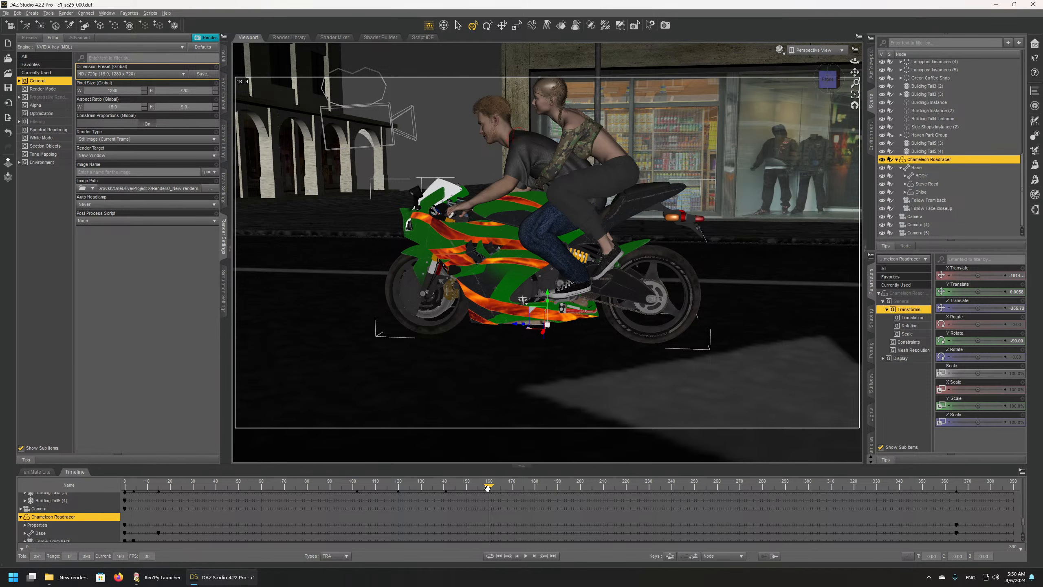
Step: Advance the ride to frame 231, reframe the Chameleon Roadracer, and orbit to a front view of it on the street
{"action": "left_click_drag", "start_coordinate": [493, 487], "coordinate": [505, 487]}
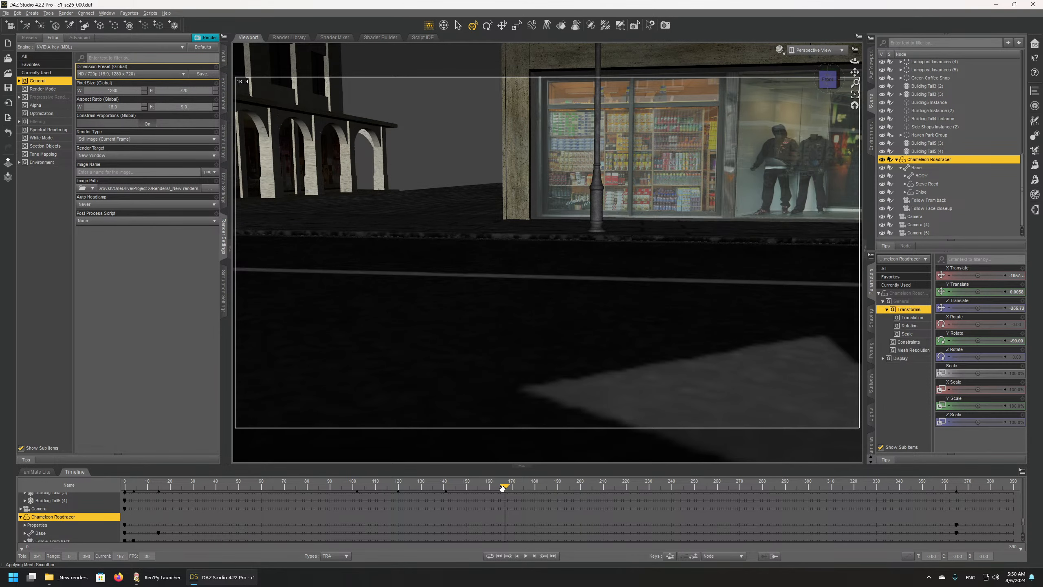
{"action": "left_click_drag", "start_coordinate": [503, 489], "coordinate": [480, 487]}
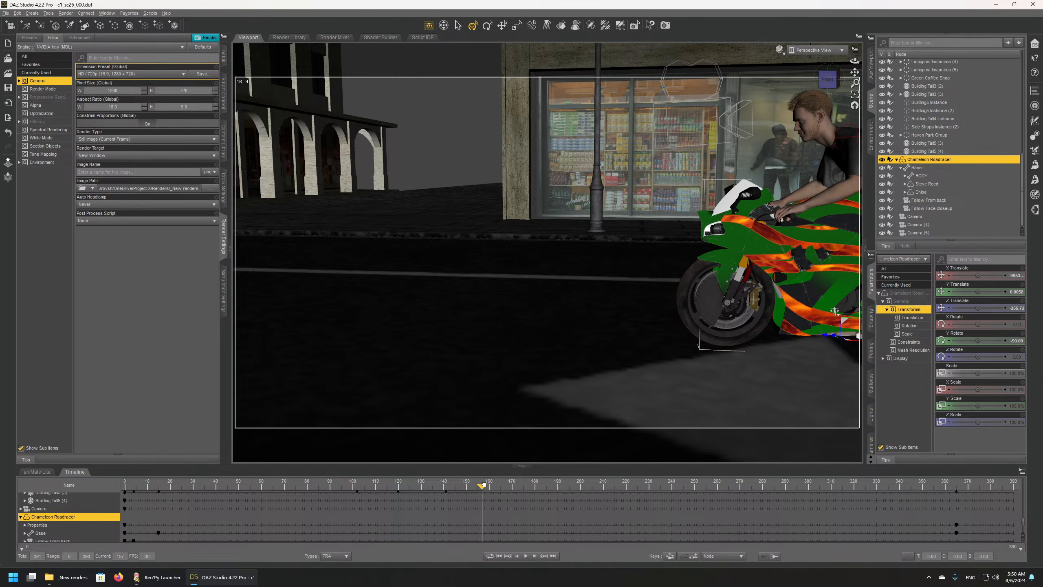
{"action": "left_click_drag", "start_coordinate": [483, 486], "coordinate": [549, 484]}
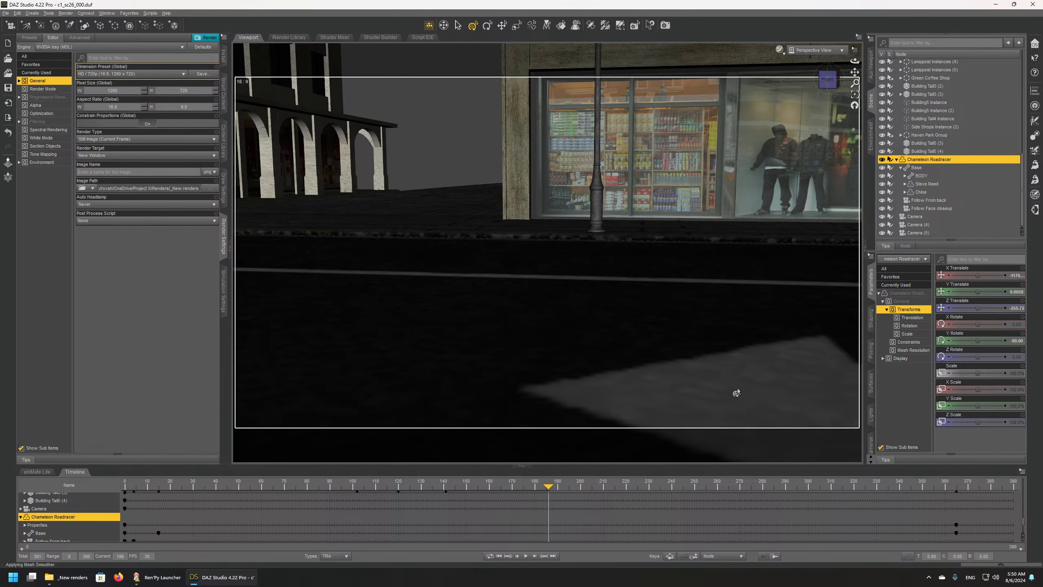
{"action": "key", "text": "ctrl+f"}
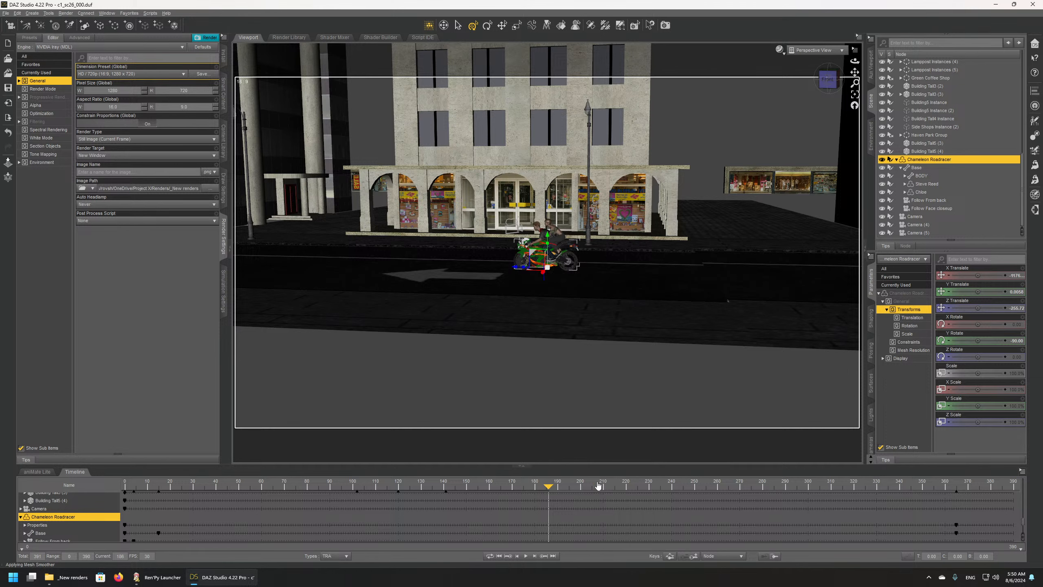
{"action": "left_click_drag", "start_coordinate": [549, 485], "coordinate": [655, 485]}
{"action": "key", "text": "ctrl+f"}
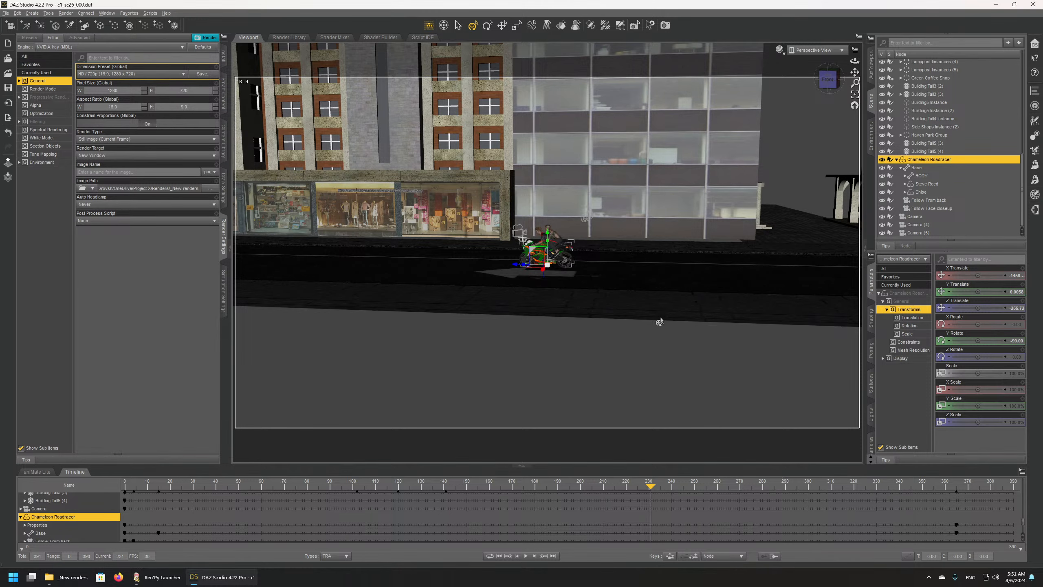
{"action": "middle_click_drag", "start_coordinate": [607, 329], "coordinate": [713, 350]}
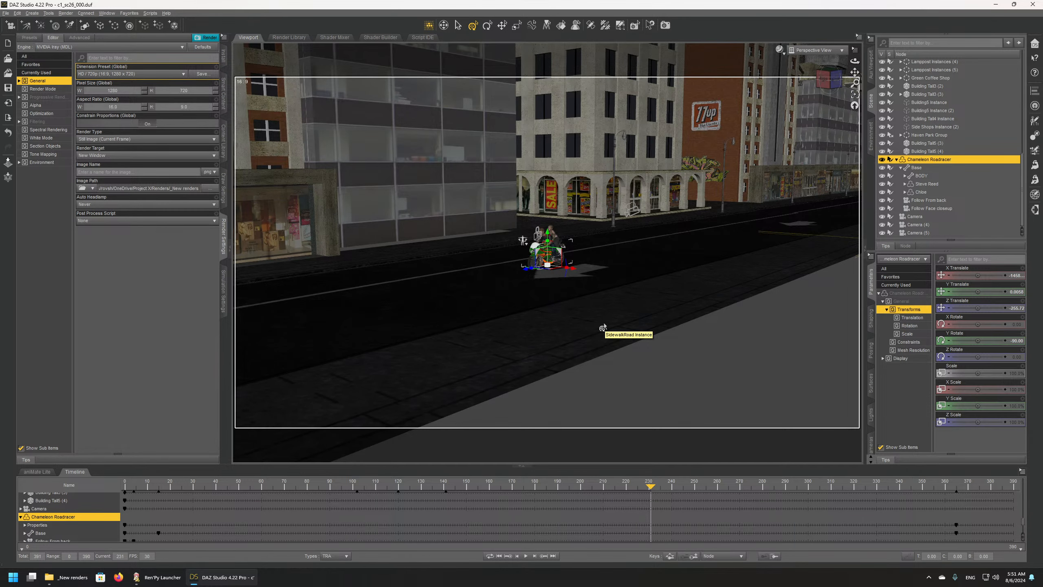
Step: Orbit around the motorcycle on the street and view the riders through the Follow Face closeup camera
{"action": "middle_click_drag", "start_coordinate": [602, 328], "coordinate": [370, 359]}
{"action": "middle_click_drag", "start_coordinate": [461, 130], "coordinate": [457, 105]}
{"action": "left_click", "coordinate": [817, 50]}
{"action": "left_click", "coordinate": [817, 85]}
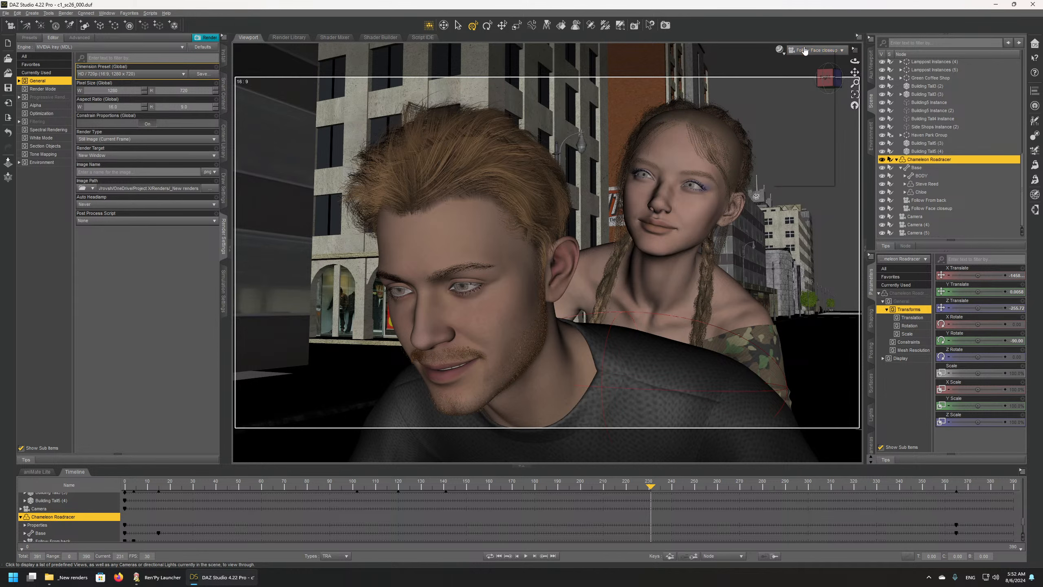
Step: Switch the viewport to Camera and bring the timeline back to frame 16
{"action": "left_click", "coordinate": [804, 51]}
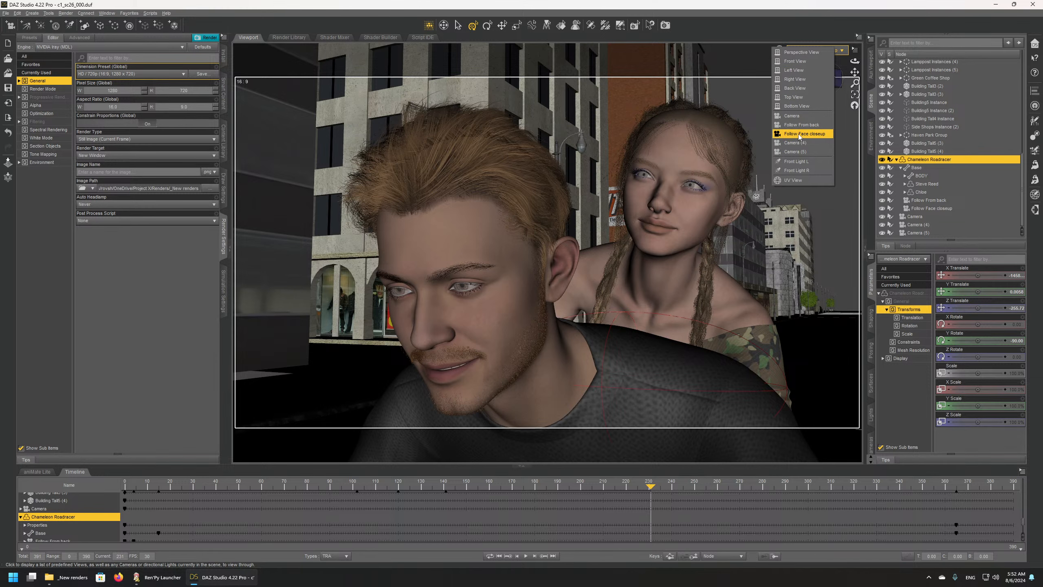
{"action": "left_click", "coordinate": [792, 115]}
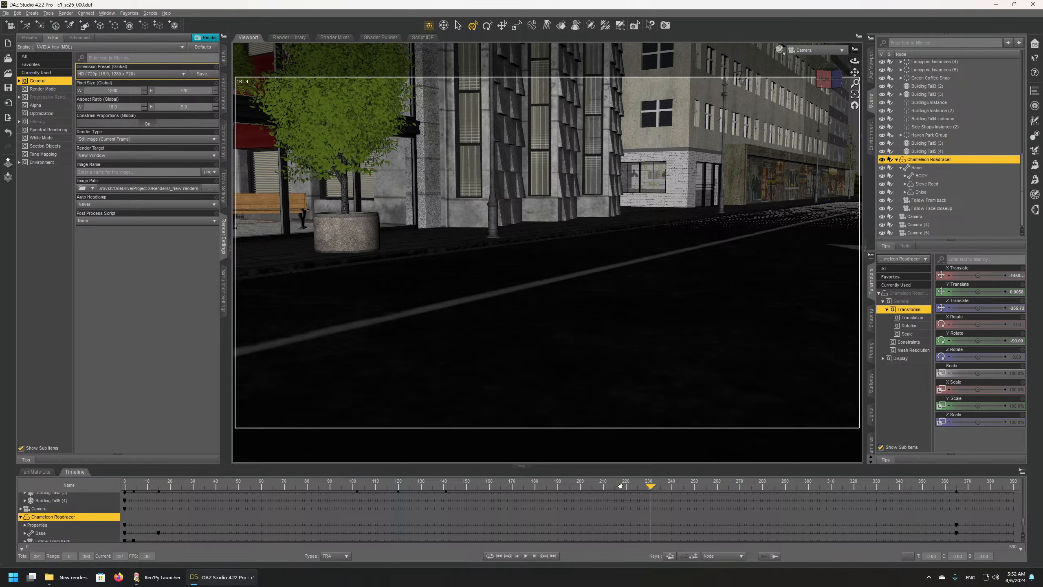
{"action": "left_click", "coordinate": [603, 488]}
{"action": "left_click_drag", "start_coordinate": [577, 488], "coordinate": [512, 490]}
{"action": "left_click_drag", "start_coordinate": [440, 492], "coordinate": [159, 496]}
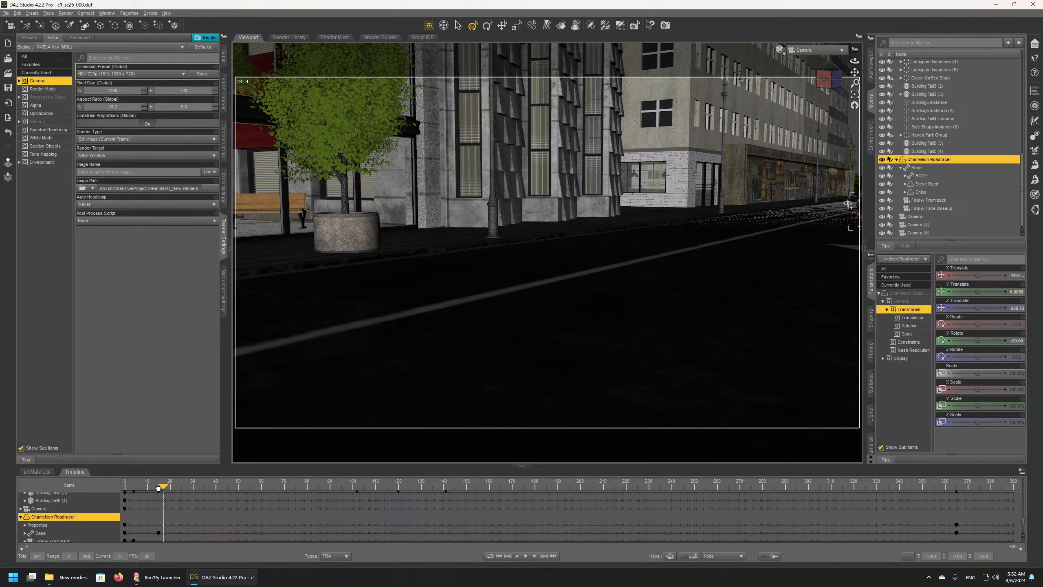
{"action": "left_click_drag", "start_coordinate": [158, 488], "coordinate": [156, 488]}
Step: Set the render engine to Viewport, the dimension preset to Full HD 1080p and the render type to Image Series
{"action": "left_click", "coordinate": [58, 48]}
{"action": "left_click", "coordinate": [62, 31]}
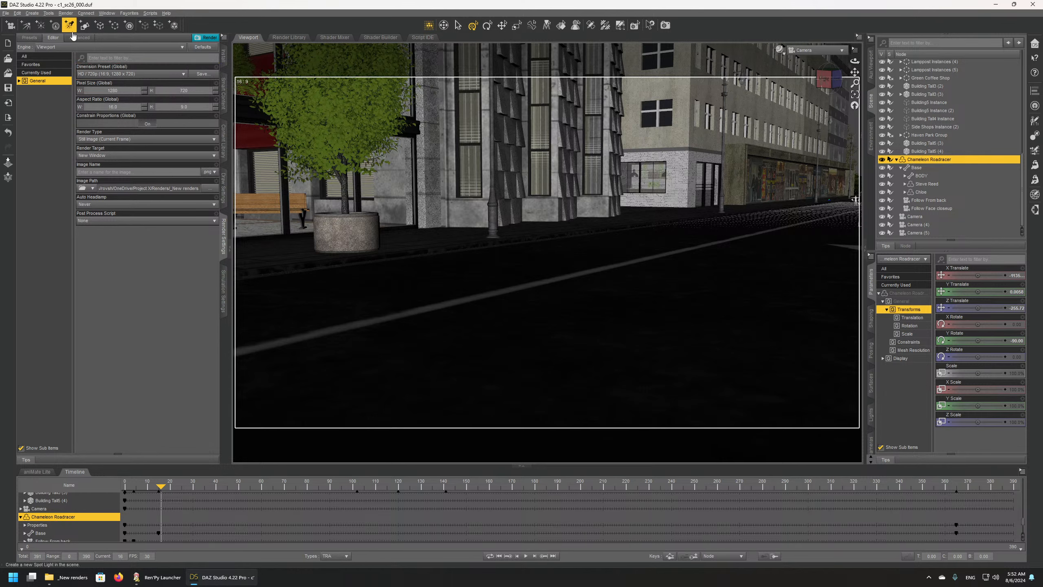
{"action": "left_click", "coordinate": [127, 76]}
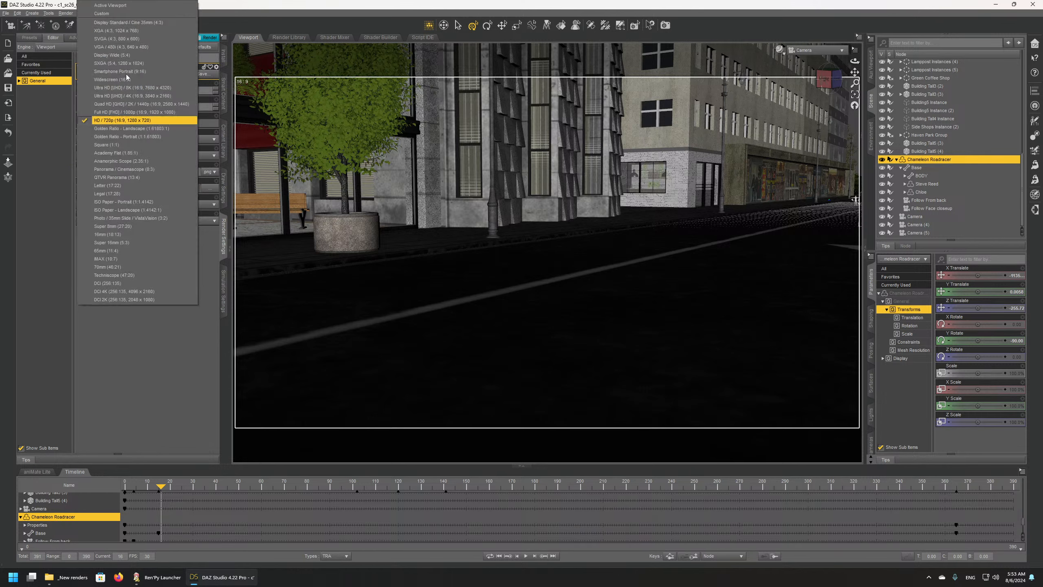
{"action": "left_click", "coordinate": [124, 112]}
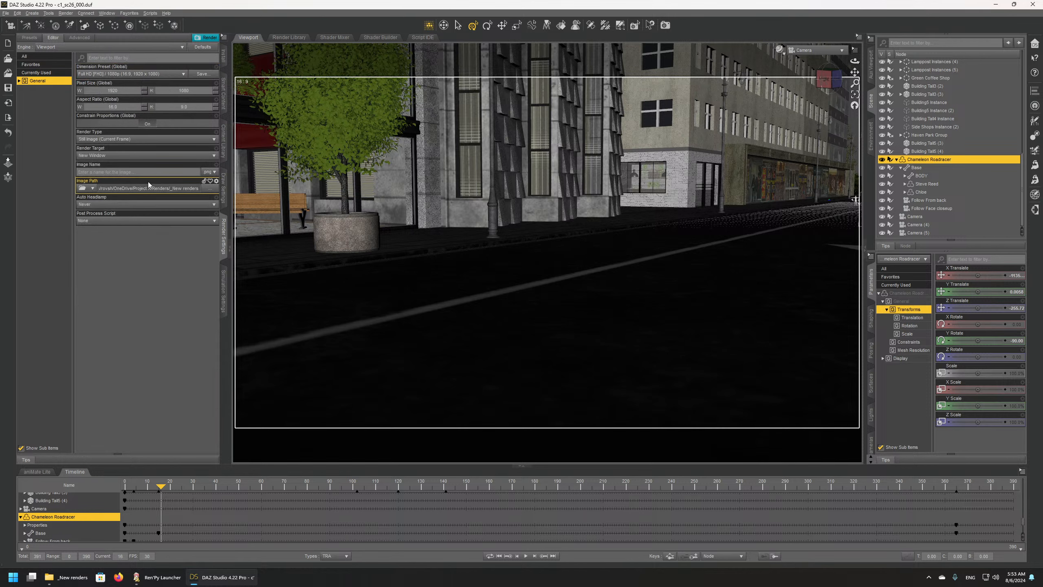
{"action": "left_click", "coordinate": [120, 139]}
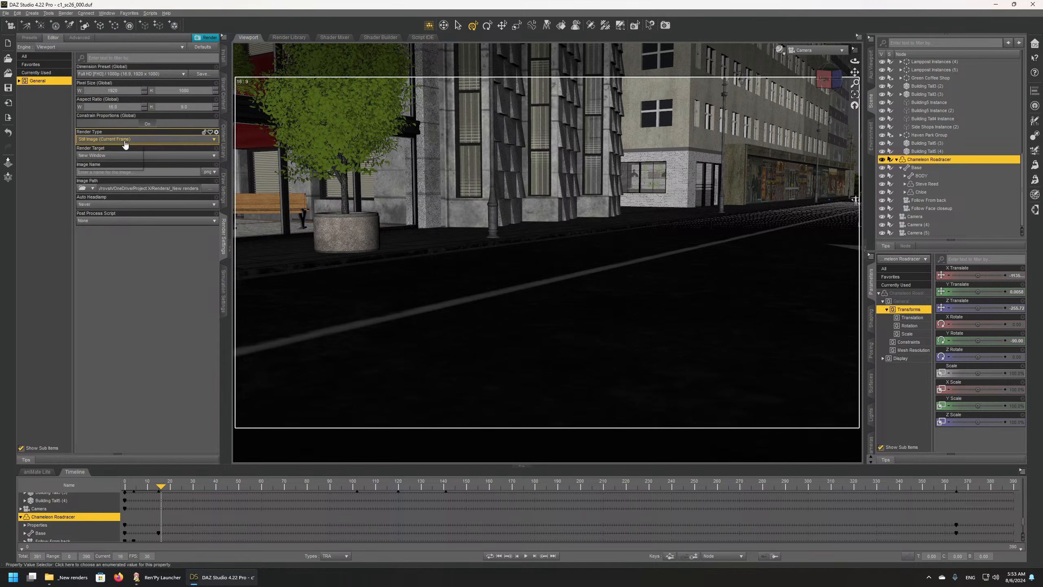
{"action": "left_click", "coordinate": [119, 146]}
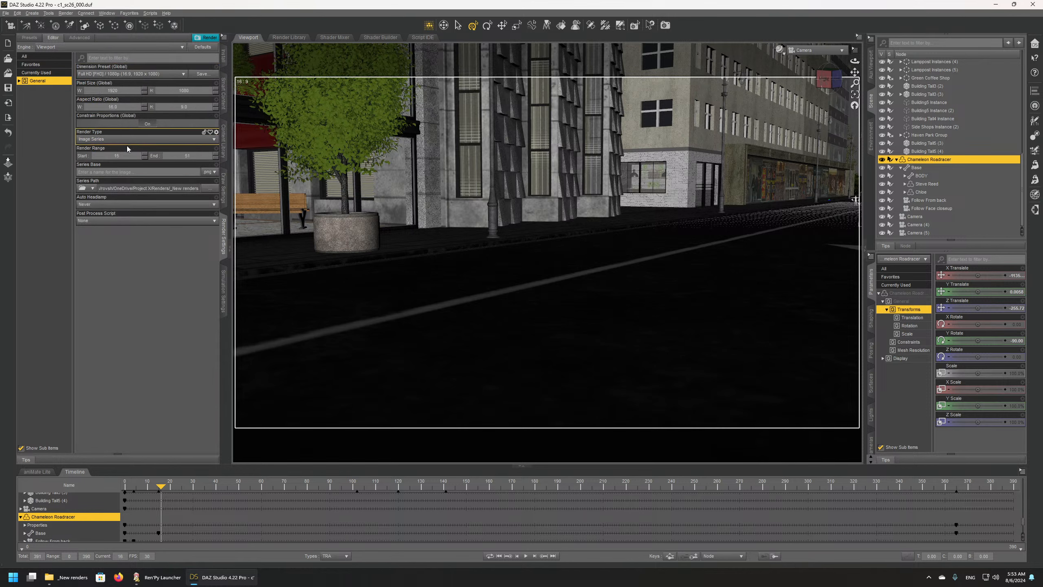
Step: Set the render range to frames 15 to 51 with the series base name s26_T01_, and render the sequence through Camera
{"action": "left_click", "coordinate": [131, 156]}
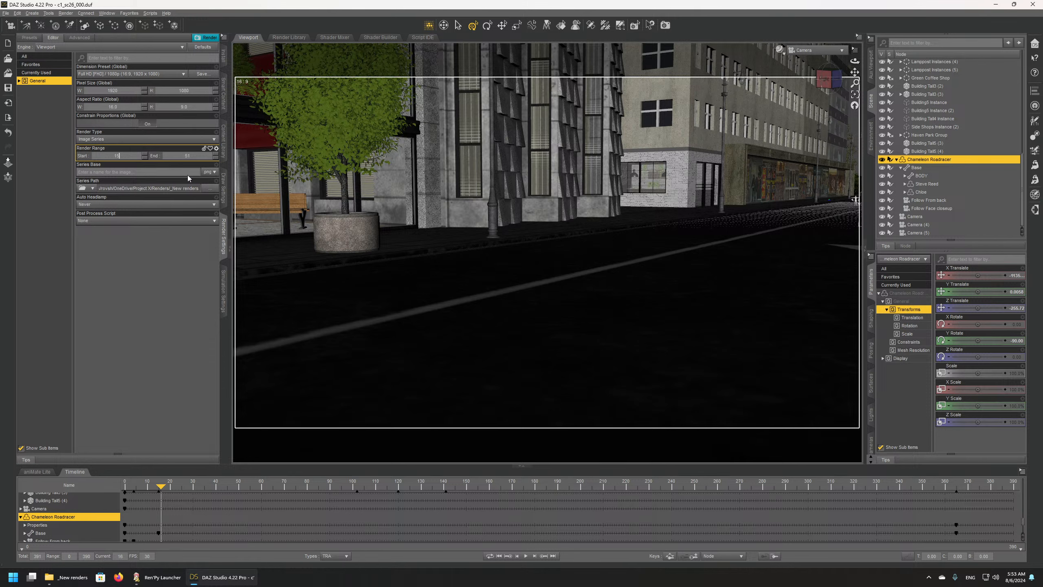
{"action": "left_click", "coordinate": [116, 172]}
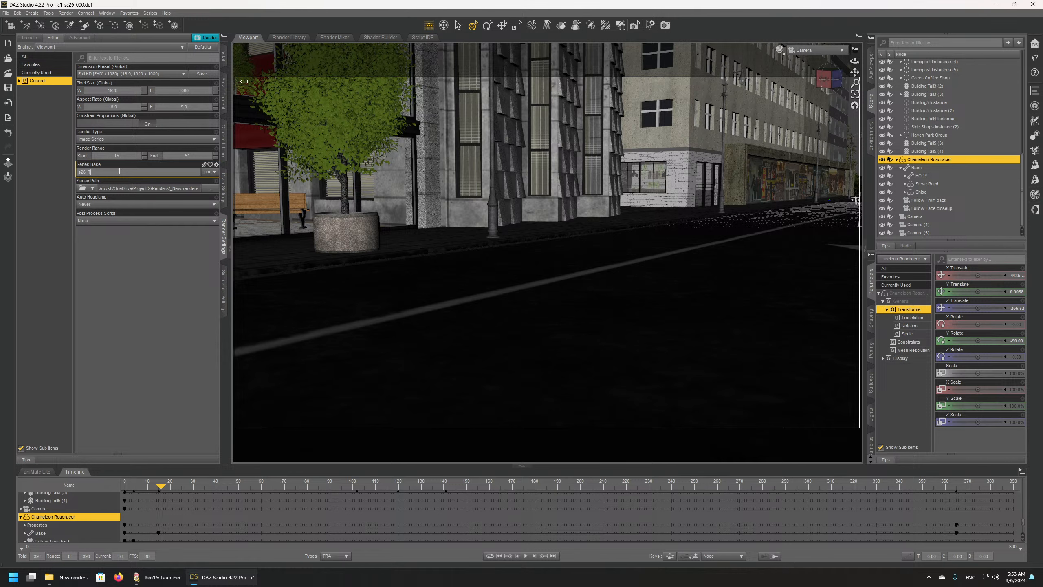
{"action": "type", "text": "01_"}
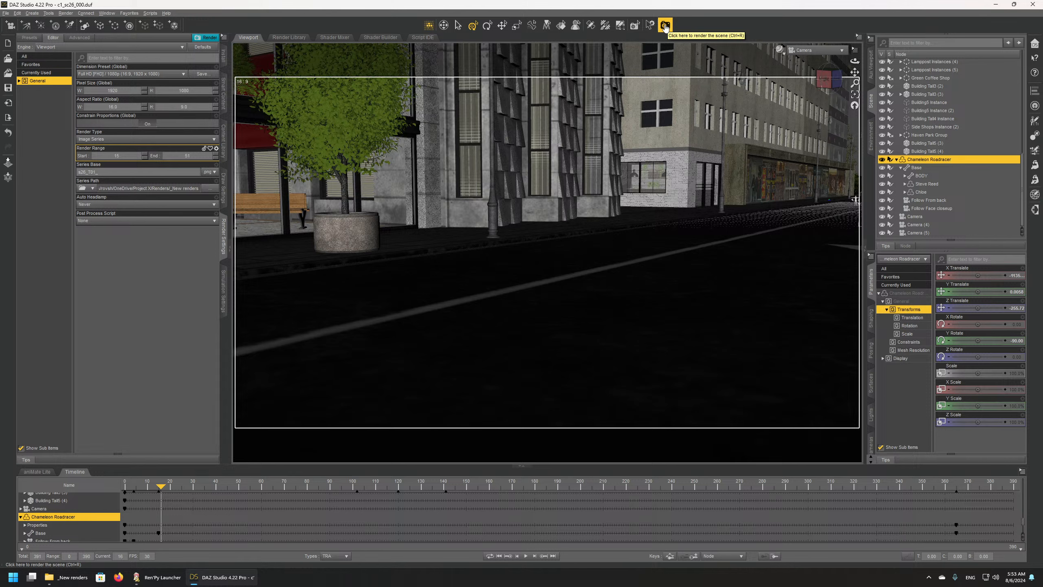
{"action": "left_click", "coordinate": [665, 26]}
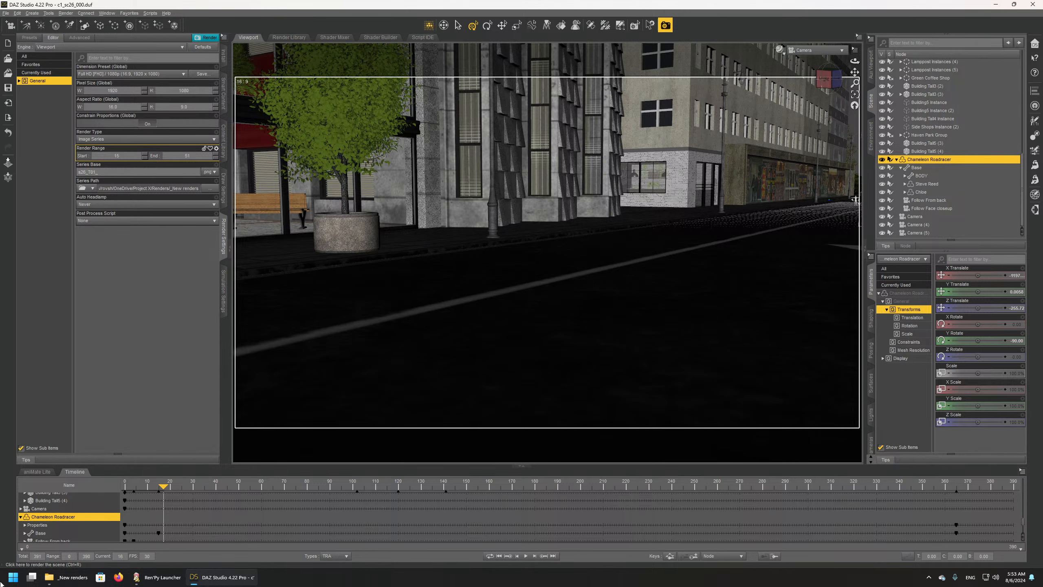
Step: Switch to the _New renders folder in File Explorer and create a subfolder named seq1
{"action": "left_click", "coordinate": [61, 578]}
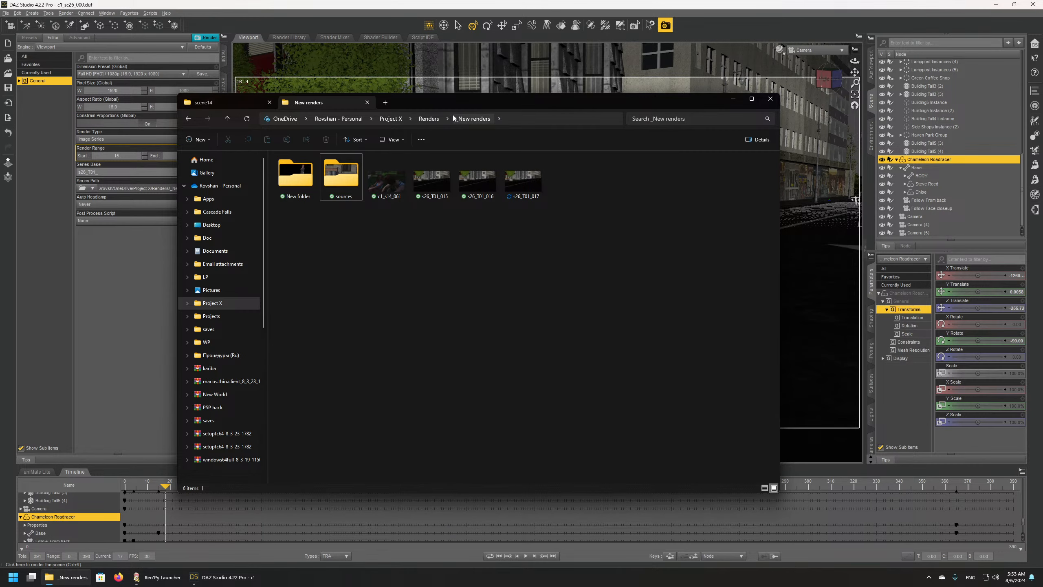
{"action": "left_click_drag", "start_coordinate": [468, 106], "coordinate": [552, 105]}
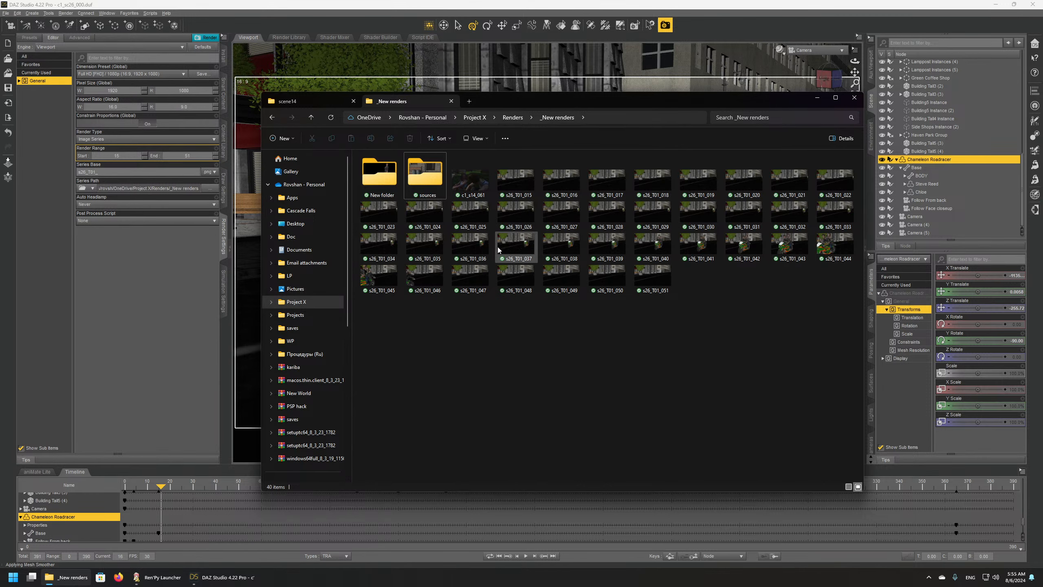
{"action": "right_click", "coordinate": [471, 363]}
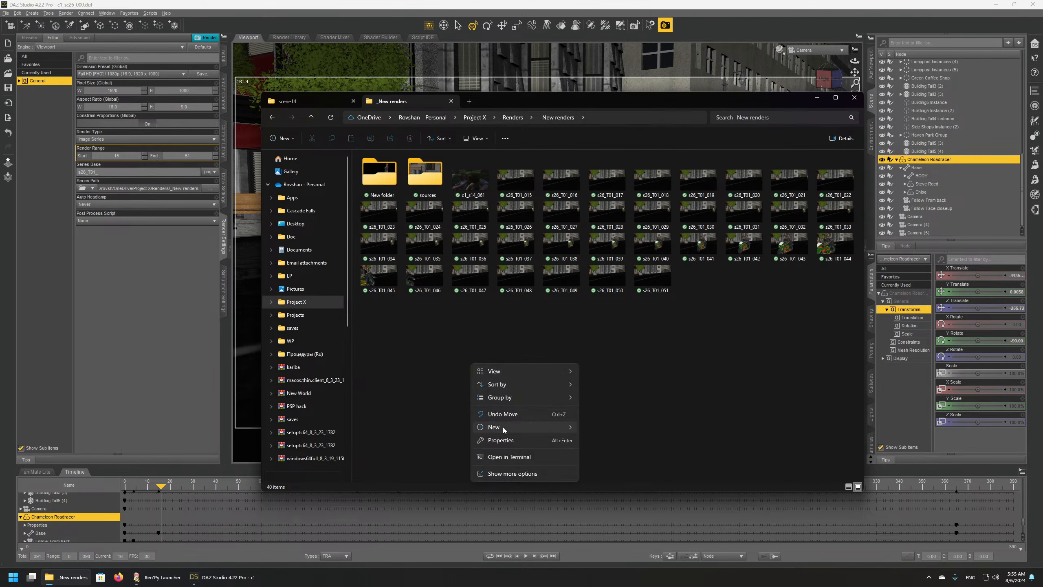
{"action": "mouse_move", "coordinate": [541, 428]}
{"action": "left_click", "coordinate": [604, 270]}
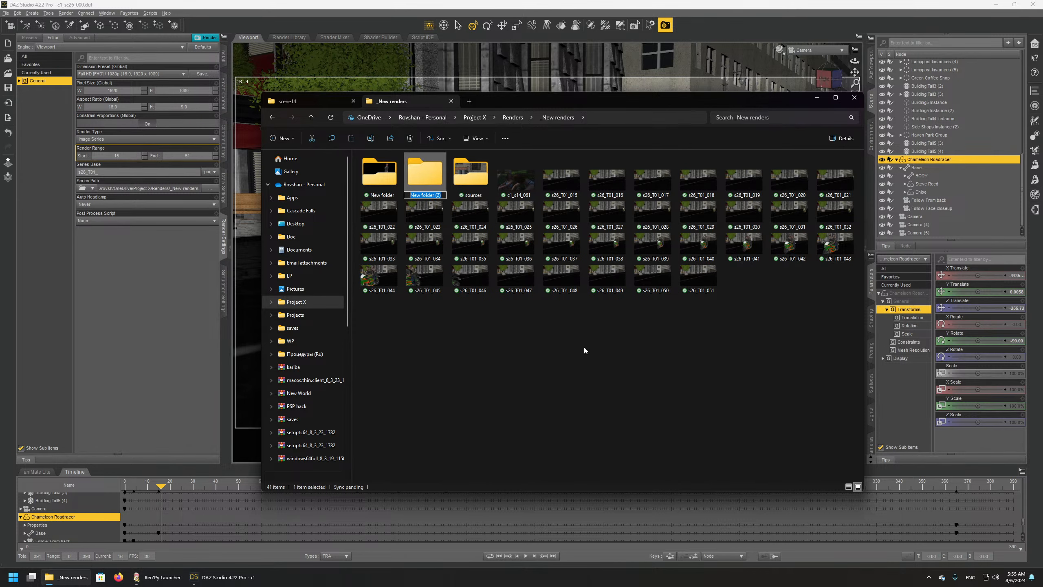
{"action": "type", "text": "seq1"}
{"action": "key", "text": "Return"}
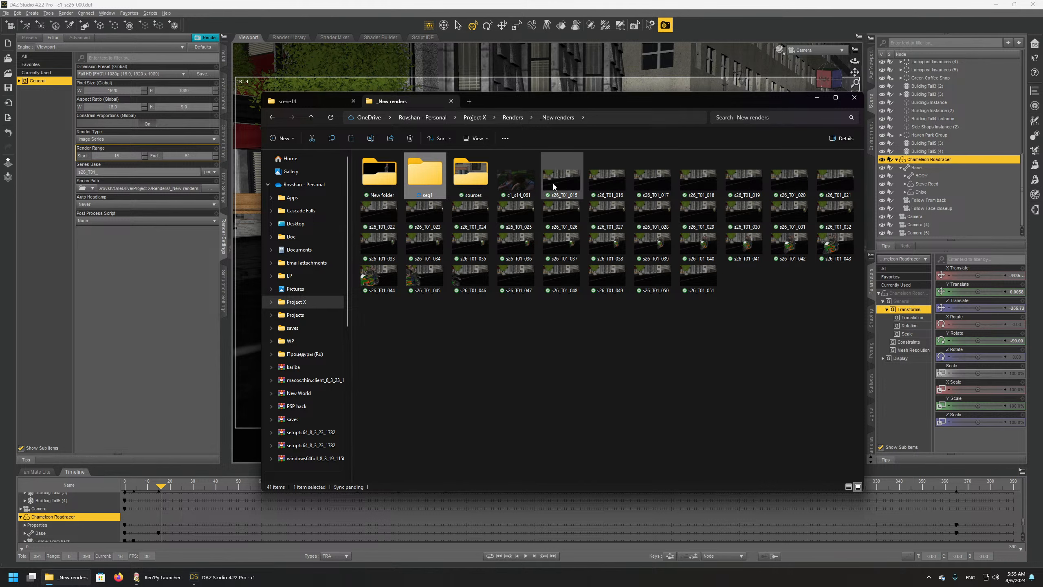
Step: Move the rendered frames s26_T01_015 through s26_T01_051 into the seq1 folder
{"action": "left_click", "coordinate": [561, 177]}
{"action": "left_click", "coordinate": [698, 278], "text": "shift"}
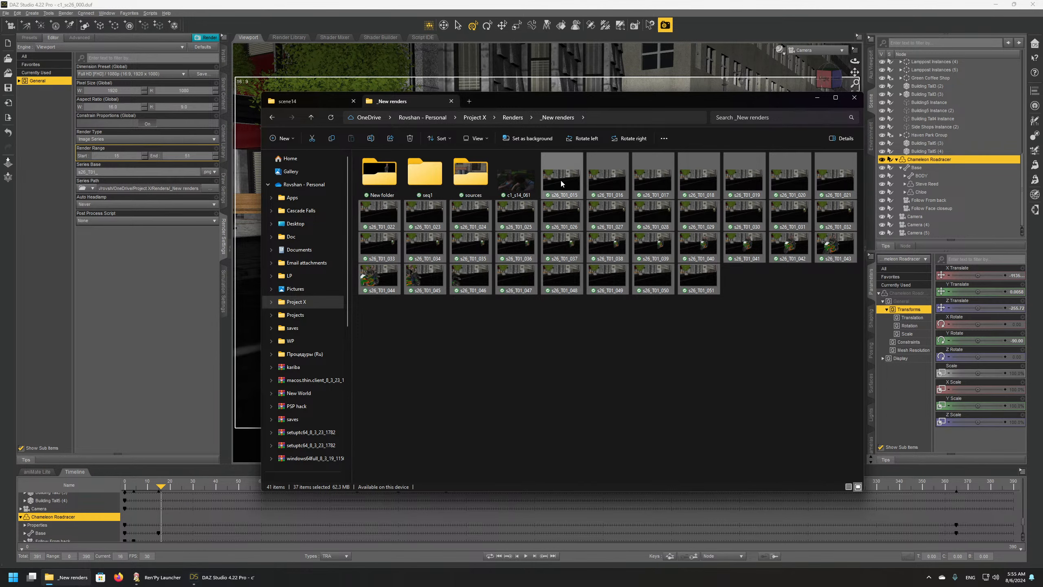
{"action": "left_click_drag", "start_coordinate": [561, 177], "coordinate": [424, 184]}
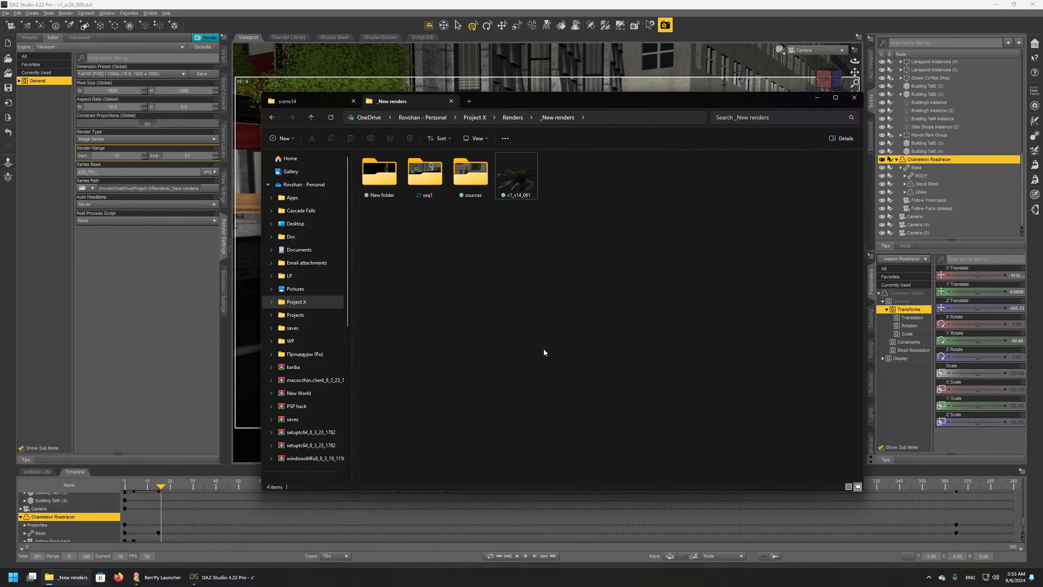
Step: Return to DAZ Studio, switch the viewport to Camera (4), and scrub the ride from frame 41 to 79 and back to 70
{"action": "left_click", "coordinate": [496, 5]}
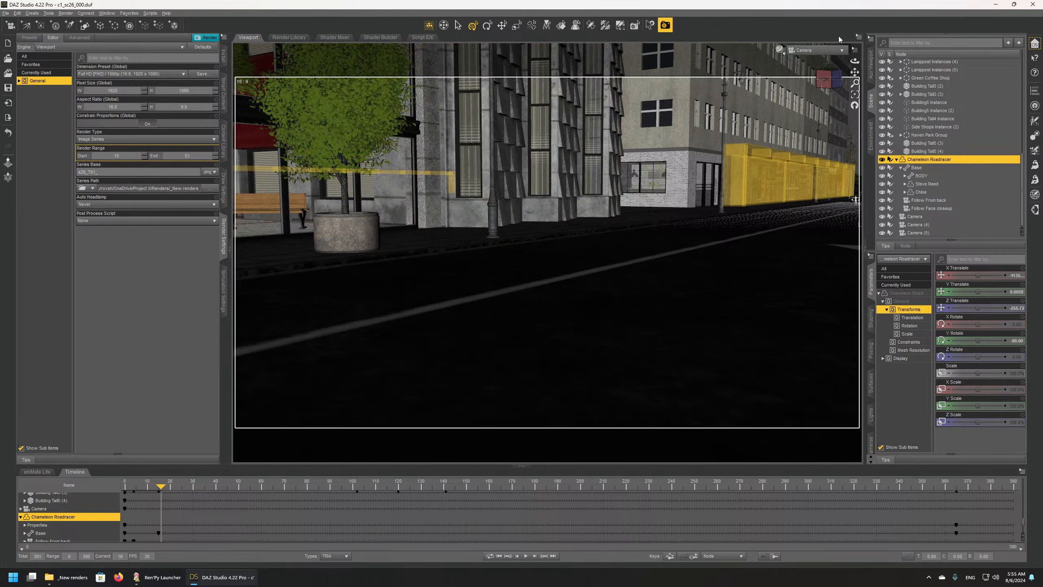
{"action": "left_click", "coordinate": [816, 50]}
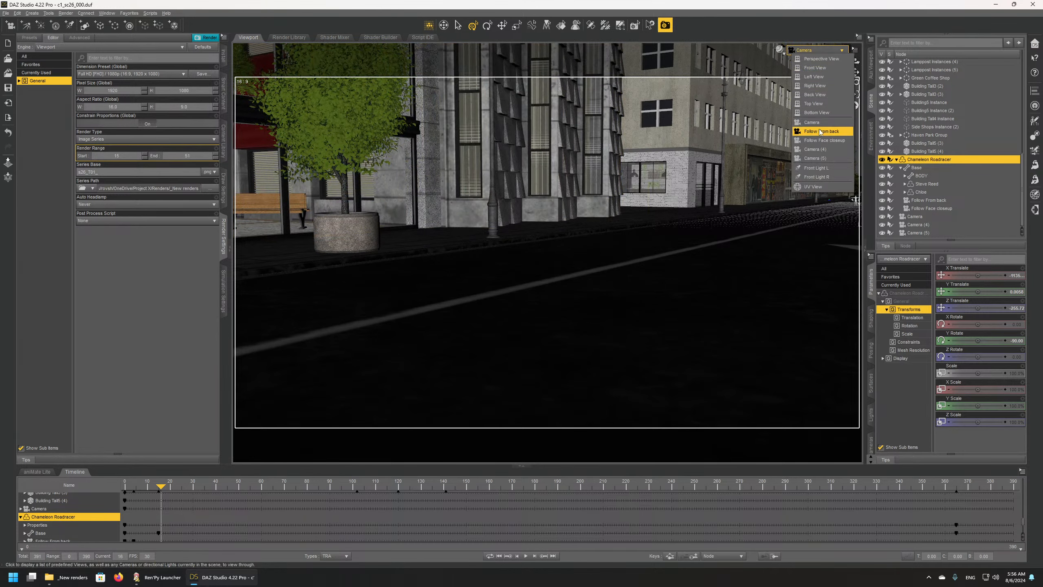
{"action": "left_click", "coordinate": [818, 151]}
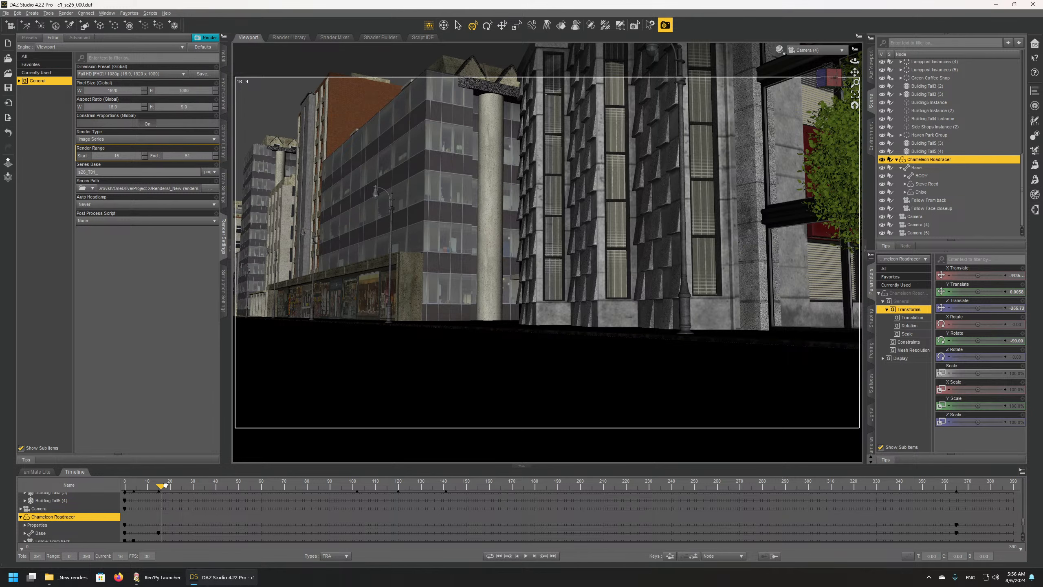
{"action": "left_click_drag", "start_coordinate": [165, 486], "coordinate": [214, 487]}
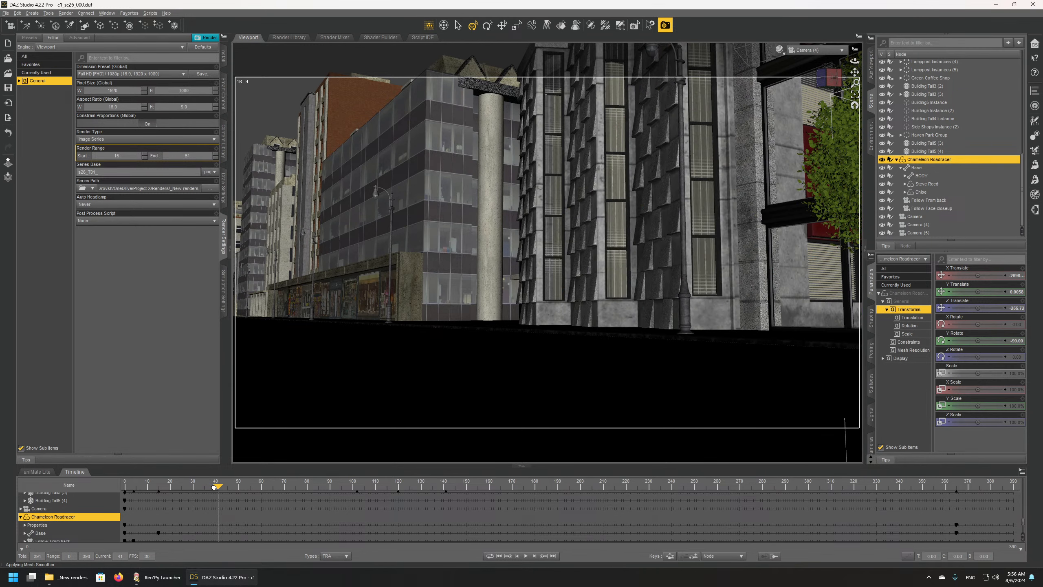
{"action": "left_click_drag", "start_coordinate": [214, 486], "coordinate": [301, 487]}
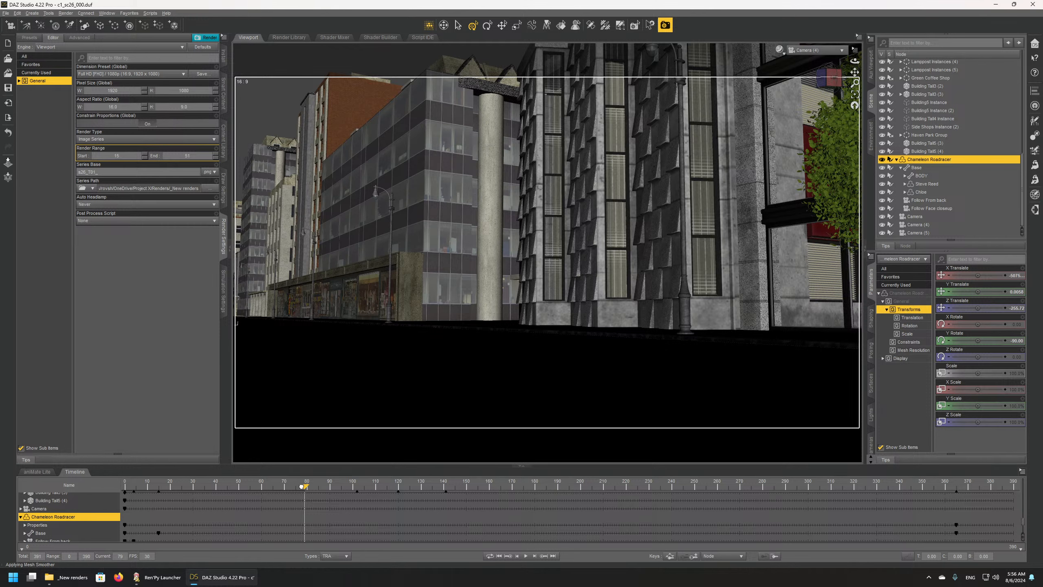
{"action": "left_click_drag", "start_coordinate": [301, 487], "coordinate": [280, 488]}
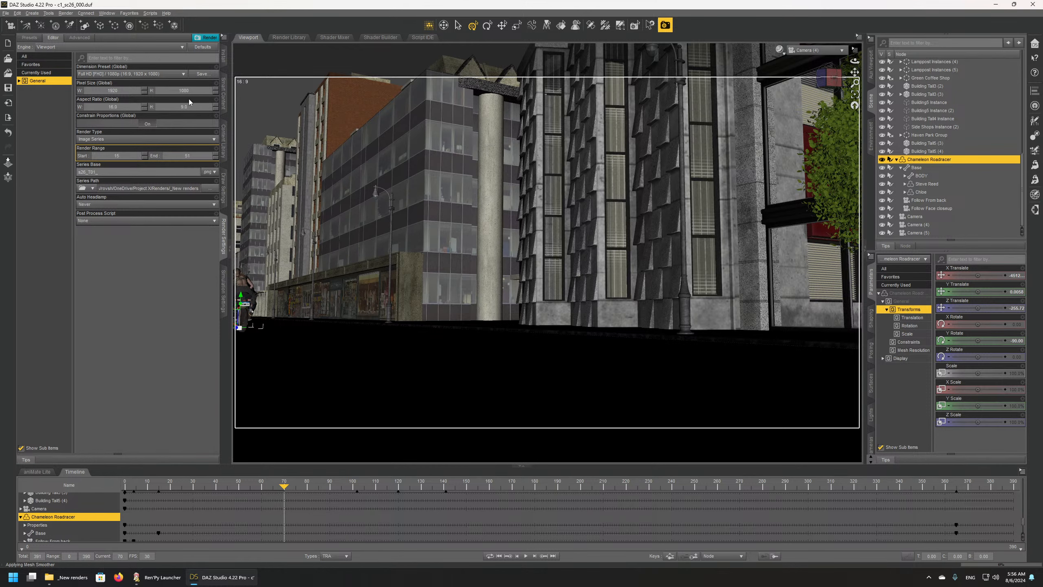
Step: Set the render range to frames 41 to 80 and render the image series through Camera (4)
{"action": "left_click", "coordinate": [97, 154]}
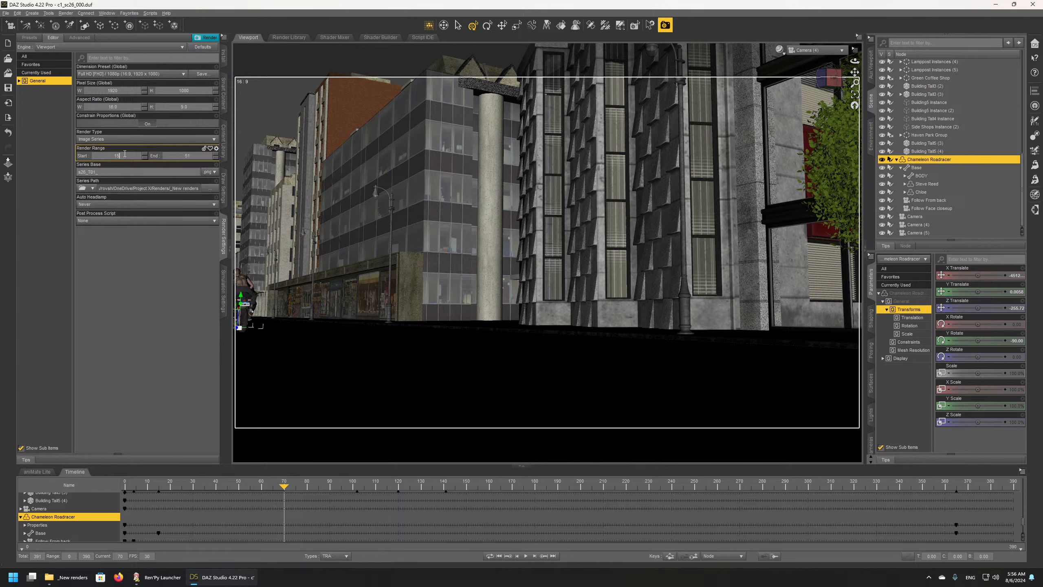
{"action": "type", "text": "41"}
{"action": "left_click", "coordinate": [194, 155]}
{"action": "type", "text": "80"}
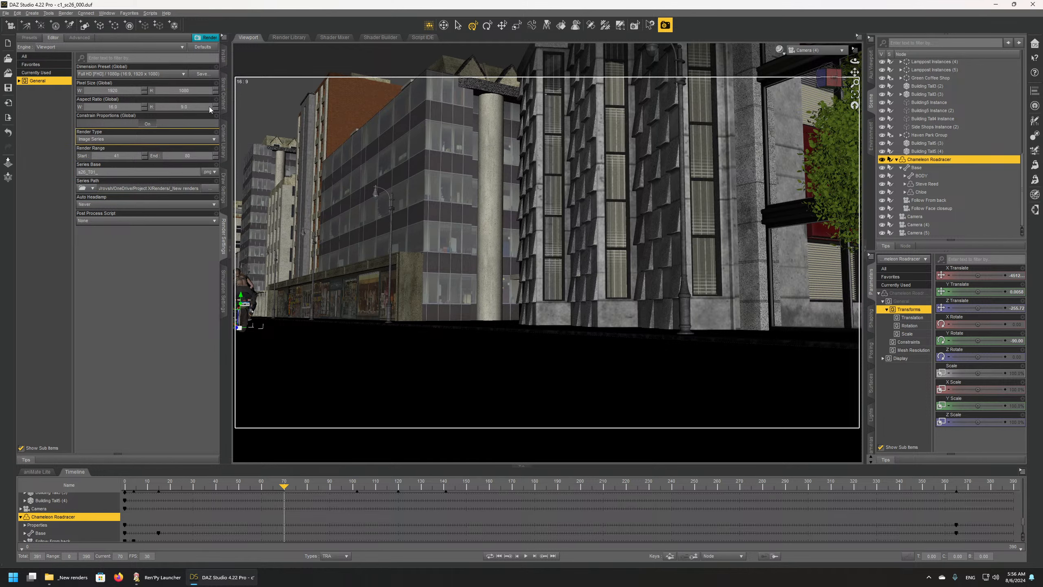
{"action": "left_click", "coordinate": [207, 42]}
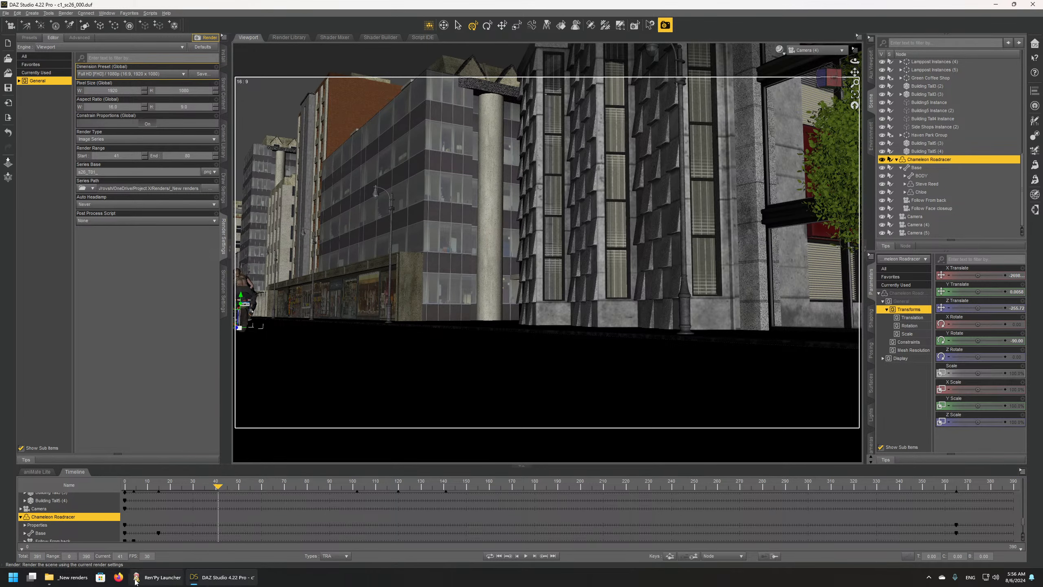
Step: Switch to the _New renders folder in File Explorer and examine the rendered frames from s26_T01_041 through s26_T01_073
{"action": "left_click", "coordinate": [68, 577]}
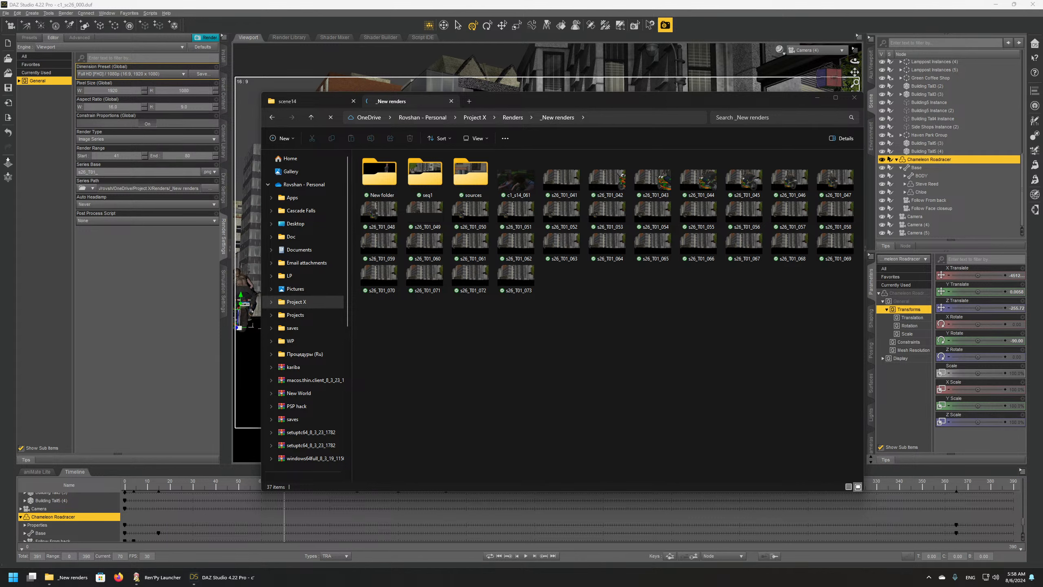
{"action": "key", "text": "alt+shift"}
{"action": "left_click_drag", "start_coordinate": [544, 103], "coordinate": [579, 69]}
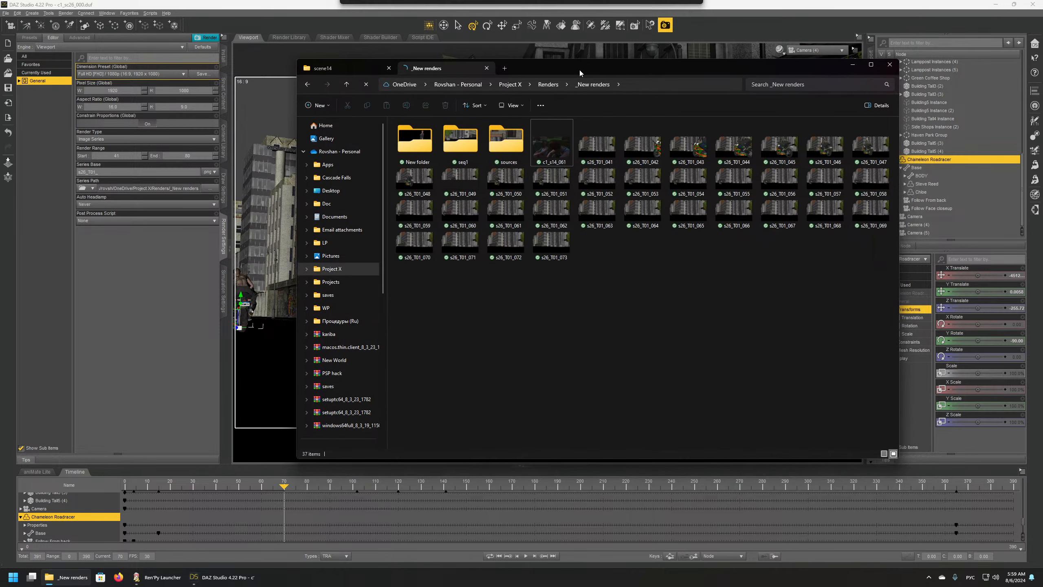
{"action": "left_click", "coordinate": [500, 3]}
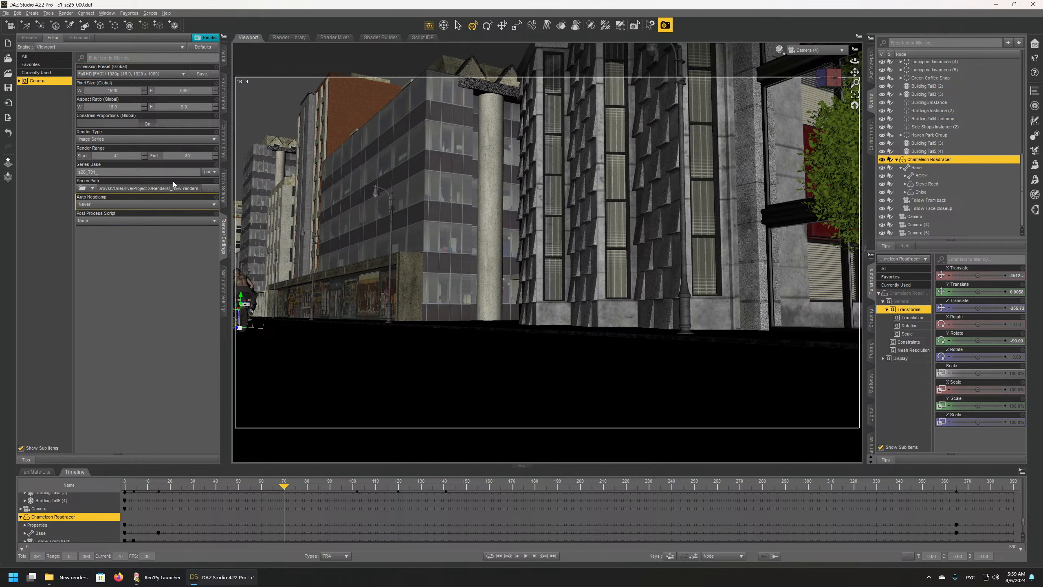
{"action": "left_click", "coordinate": [73, 579]}
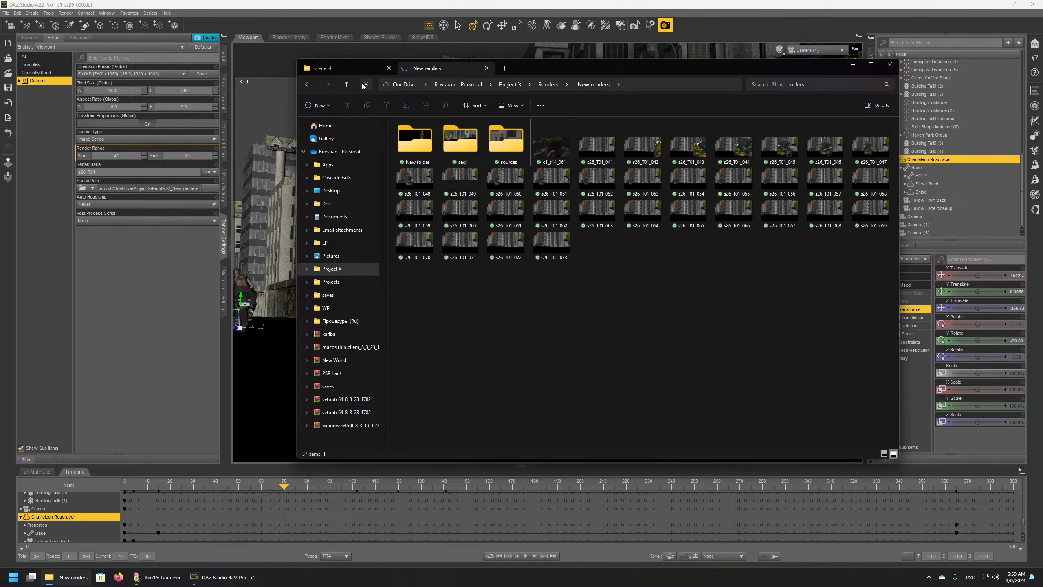
{"action": "mouse_move", "coordinate": [472, 71]}
{"action": "left_mouse_down"}
{"action": "mouse_move", "coordinate": [451, 262]}
{"action": "mouse_move", "coordinate": [475, 75]}
{"action": "left_mouse_up"}
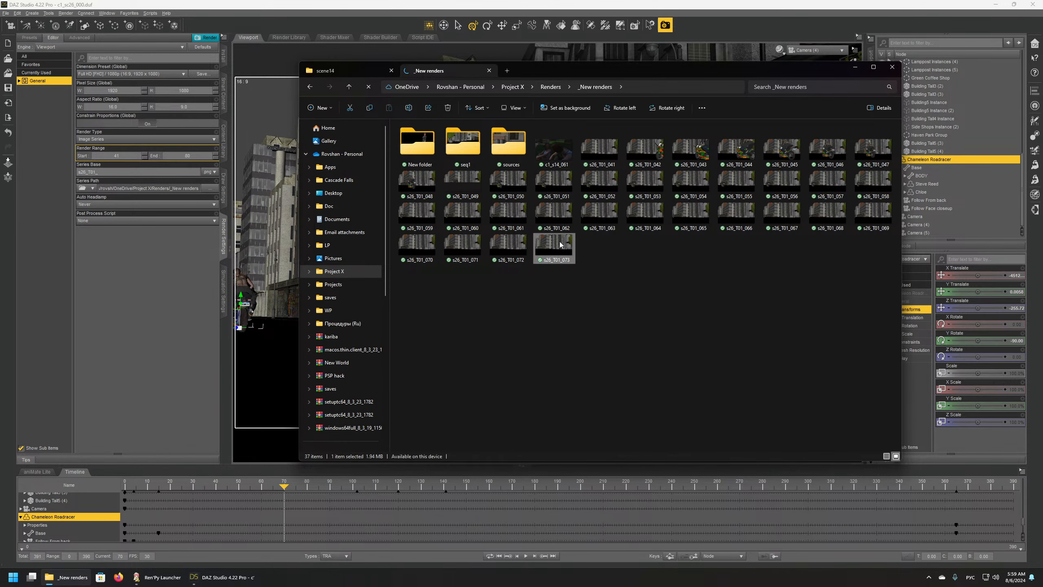
{"action": "left_click", "coordinate": [600, 146]}
{"action": "left_click", "coordinate": [554, 244]}
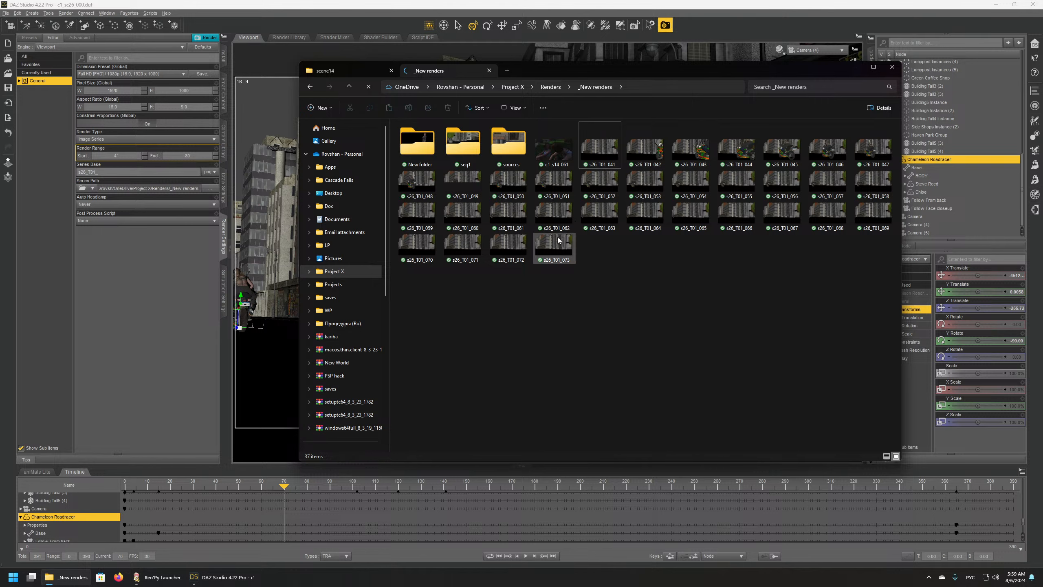
Step: Check the rendered frames starting at s26_T01_041 and refresh the _New renders folder
{"action": "left_click", "coordinate": [600, 152]}
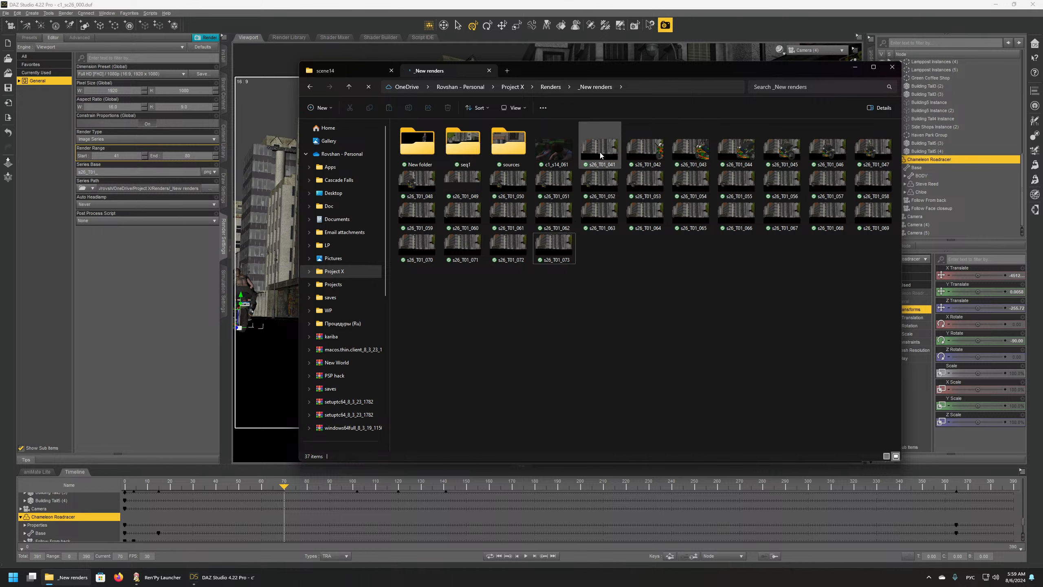
{"action": "left_click", "coordinate": [596, 290]}
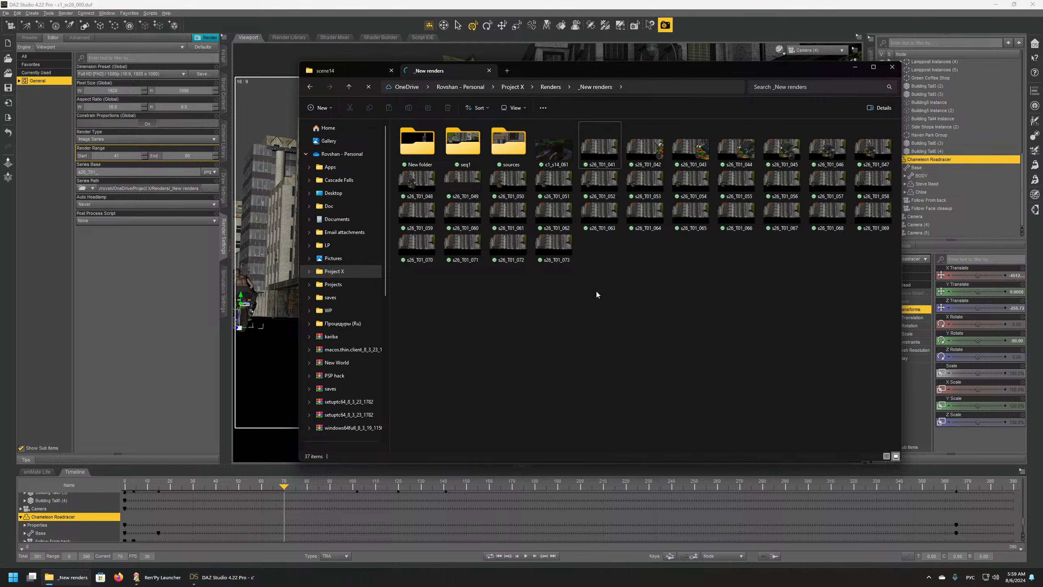
{"action": "left_click", "coordinate": [368, 88]}
{"action": "left_click", "coordinate": [369, 88]}
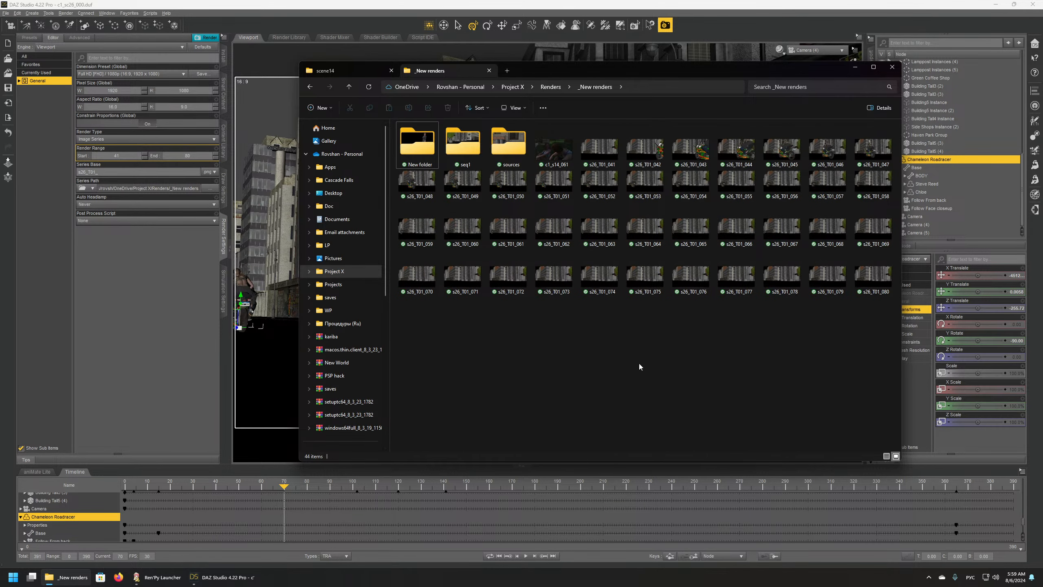
Step: Create a new folder named seq2 in the _New renders folder
{"action": "right_click", "coordinate": [507, 347]}
{"action": "mouse_move", "coordinate": [540, 409]}
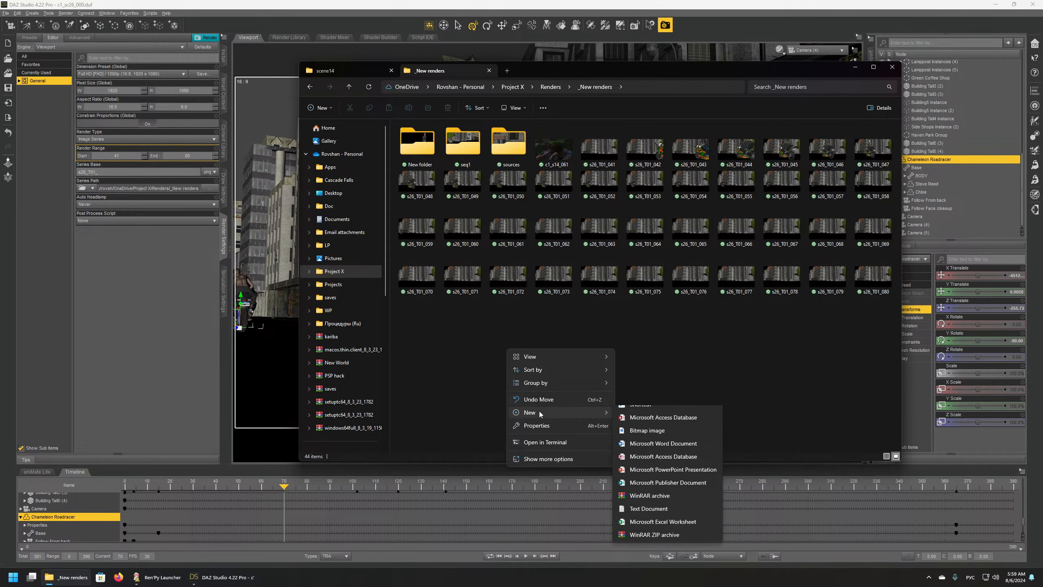
{"action": "left_click", "coordinate": [642, 415]}
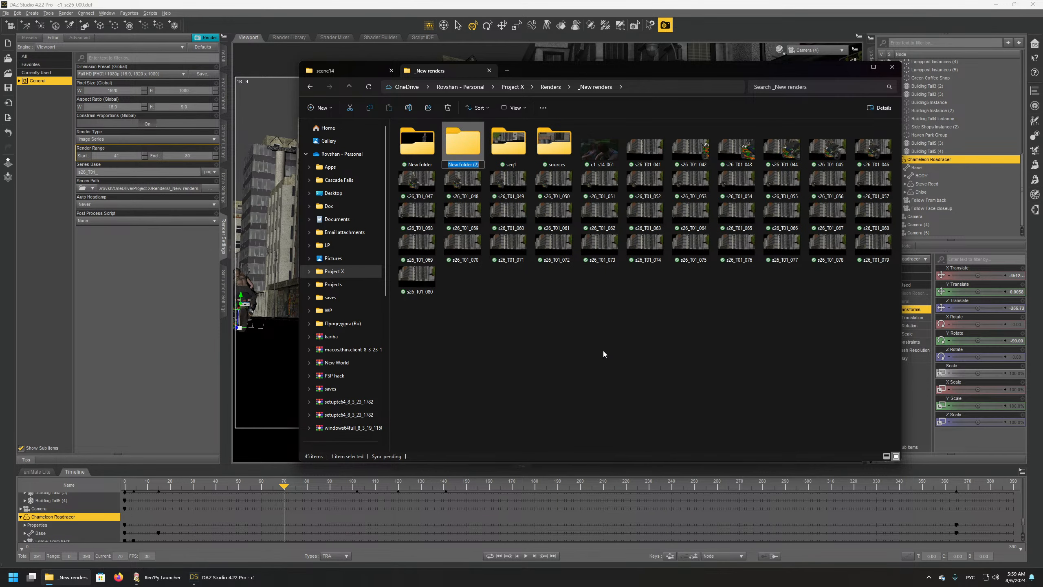
{"action": "type", "text": "ыуй"}
{"action": "key", "text": "BackSpace"}
{"action": "key", "text": "BackSpace"}
{"action": "key", "text": "alt+shift"}
{"action": "type", "text": "seq2"}
{"action": "key", "text": "Return"}
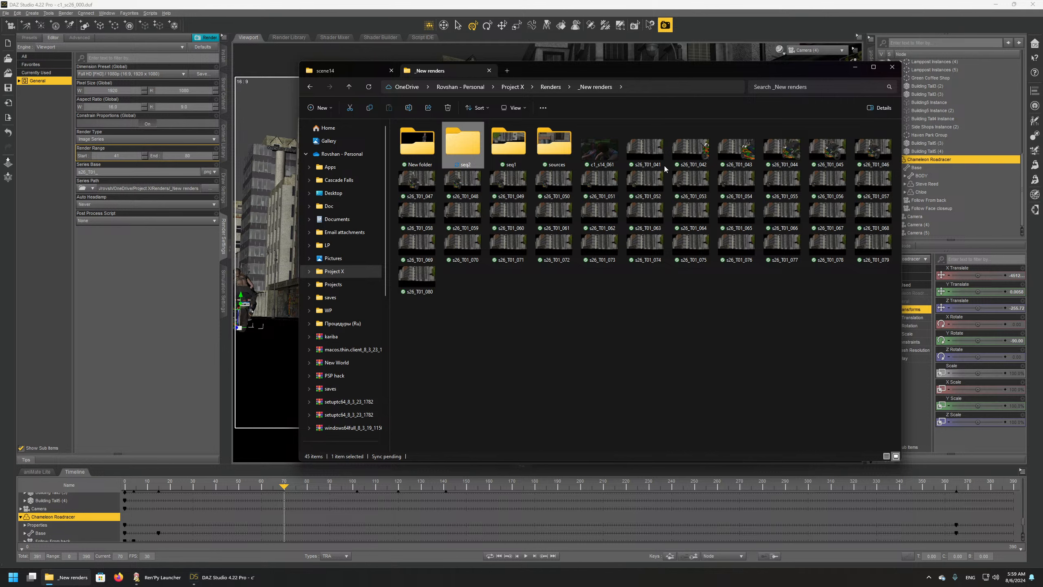
Step: Move the rendered frames s26_T01_041 through s26_T01_080 into the seq2 folder
{"action": "left_click", "coordinate": [644, 152]}
{"action": "left_click", "coordinate": [418, 279], "text": "shift"}
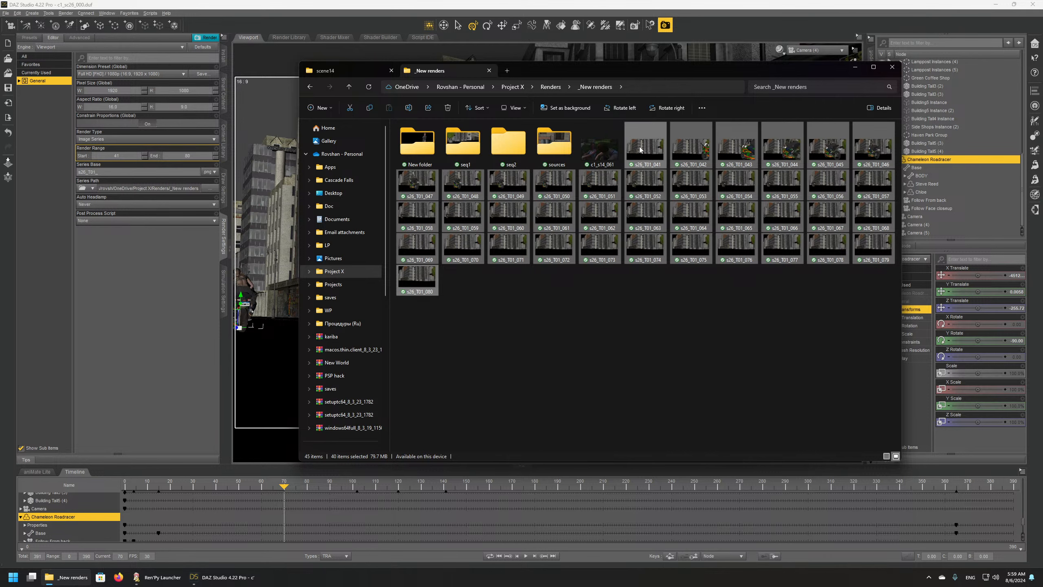
{"action": "left_click_drag", "start_coordinate": [641, 150], "coordinate": [509, 142]}
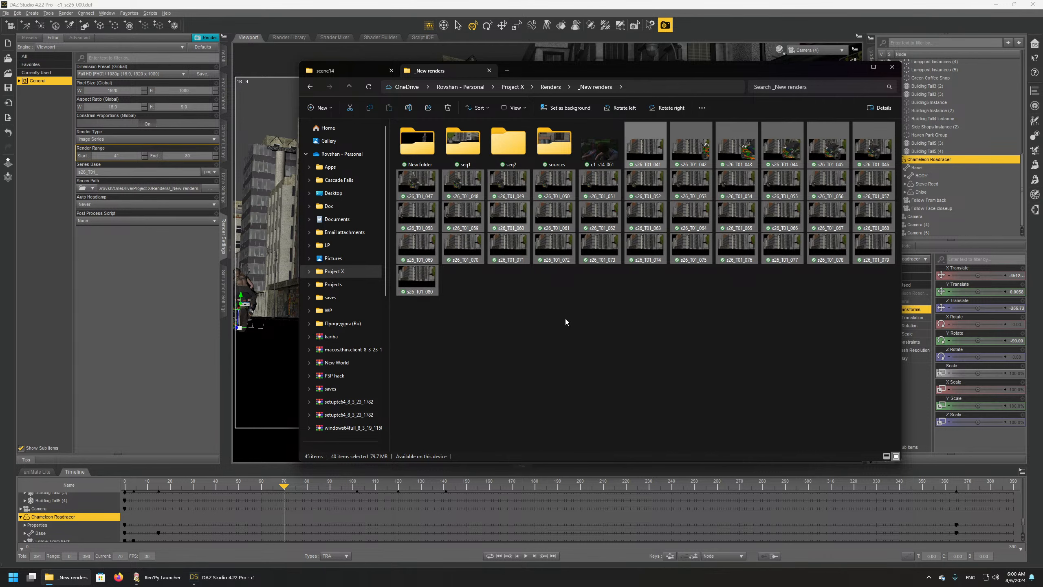
Step: Return to DAZ Studio, select Camera (5) in the scene, and switch the viewport to Camera (5)
{"action": "left_click", "coordinate": [433, 3]}
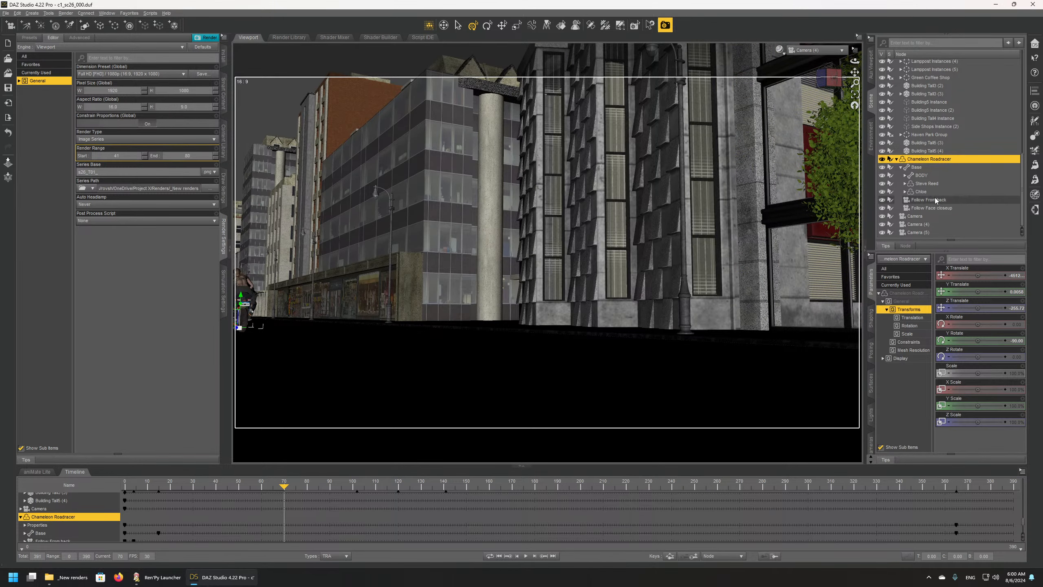
{"action": "left_click", "coordinate": [917, 232]}
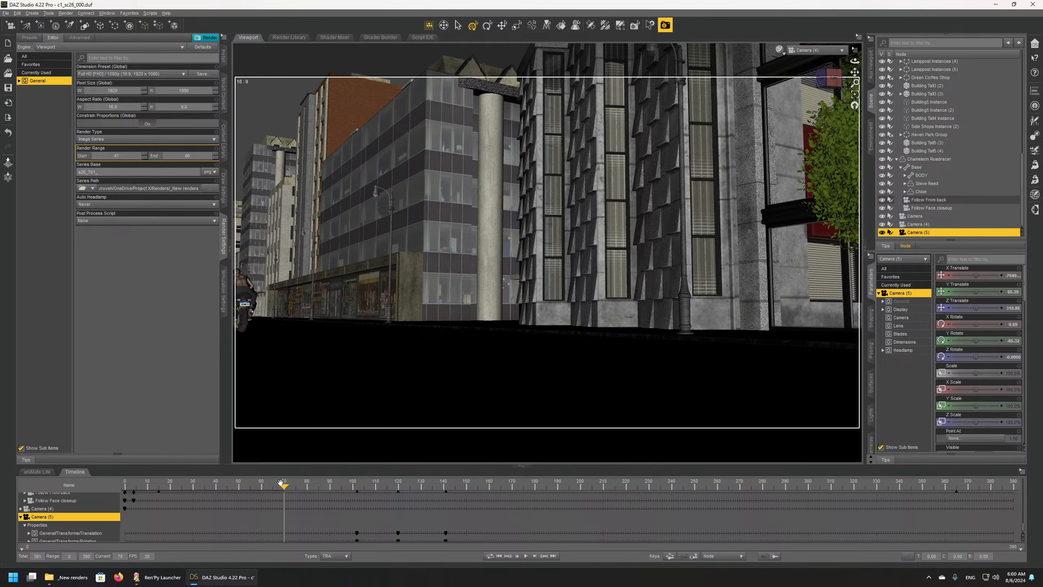
{"action": "left_click", "coordinate": [824, 57]}
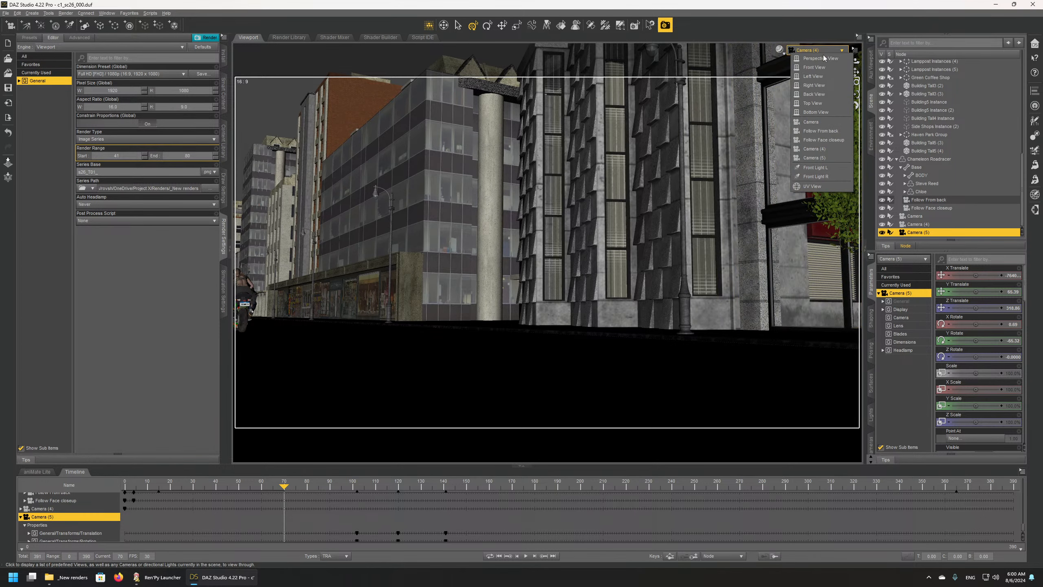
{"action": "left_click", "coordinate": [814, 164]}
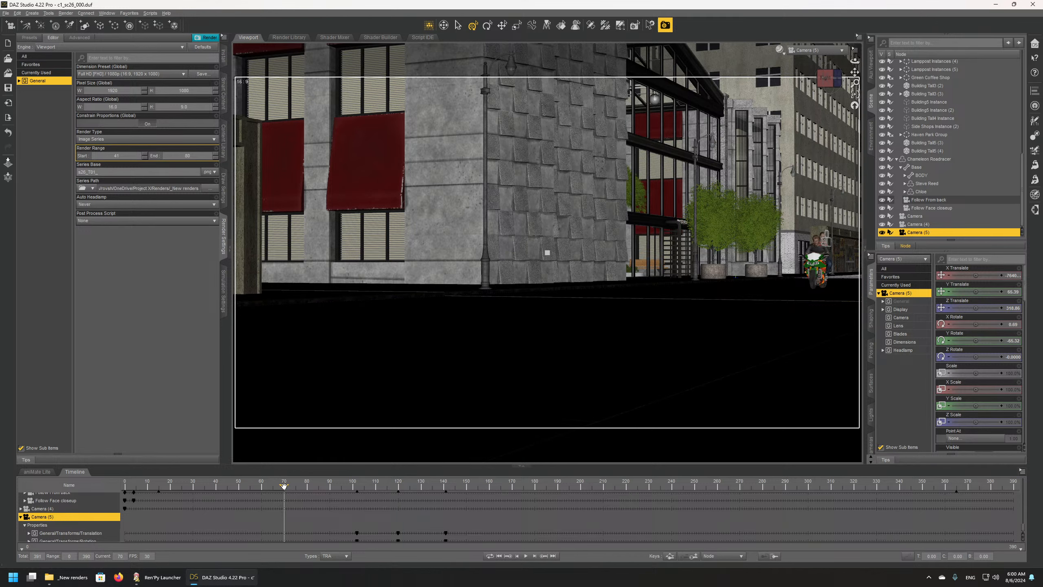
Step: Scrub the ride through Camera (5) from frame 70 to 200 and back to frame 50
{"action": "left_click_drag", "start_coordinate": [283, 486], "coordinate": [311, 486]}
{"action": "left_click_drag", "start_coordinate": [448, 495], "coordinate": [507, 492]}
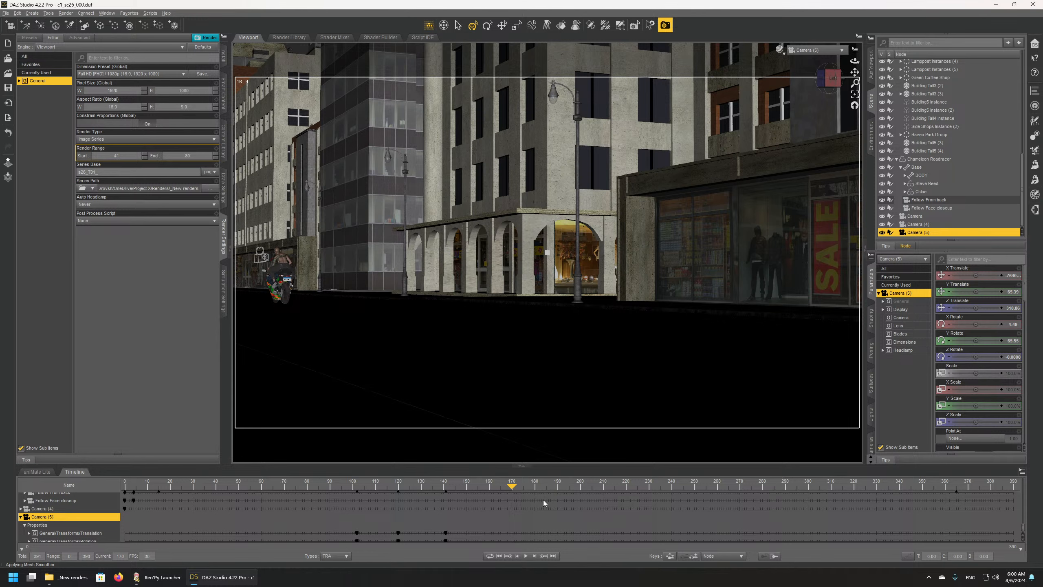
{"action": "left_click", "coordinate": [514, 485]}
{"action": "left_click_drag", "start_coordinate": [557, 485], "coordinate": [576, 486]}
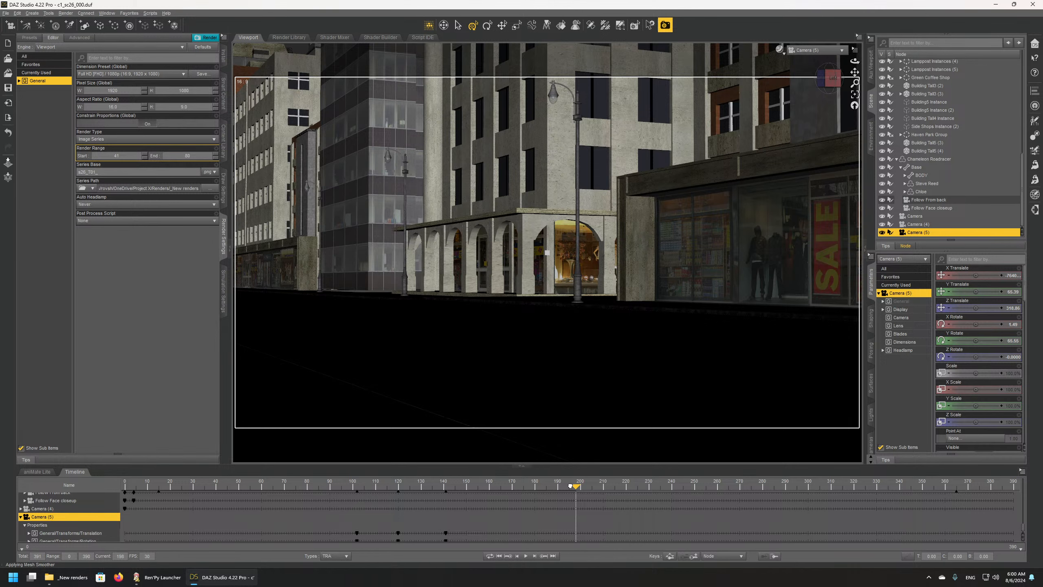
{"action": "left_click", "coordinate": [577, 486]}
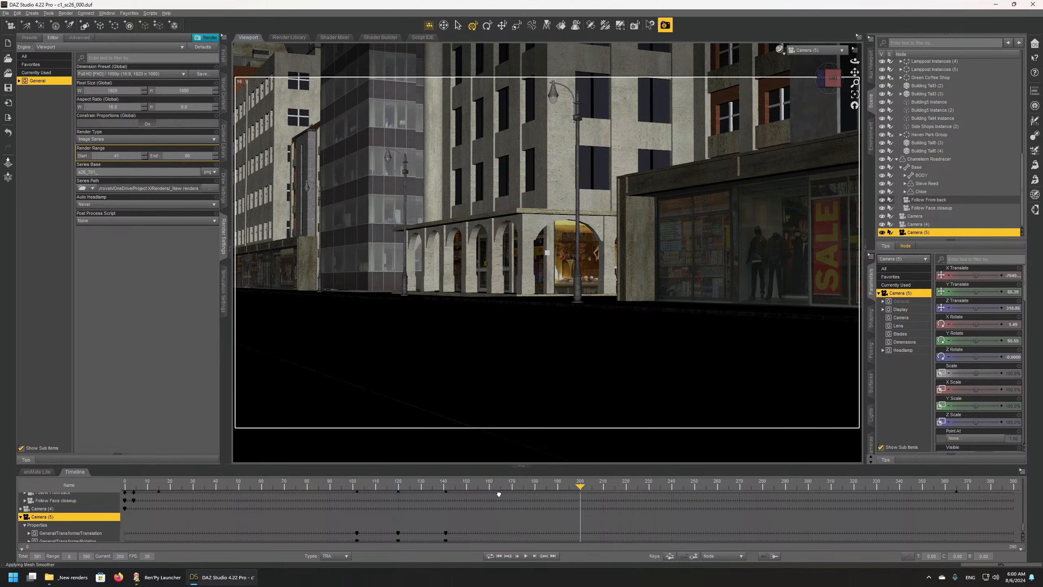
{"action": "left_click_drag", "start_coordinate": [499, 494], "coordinate": [235, 487]}
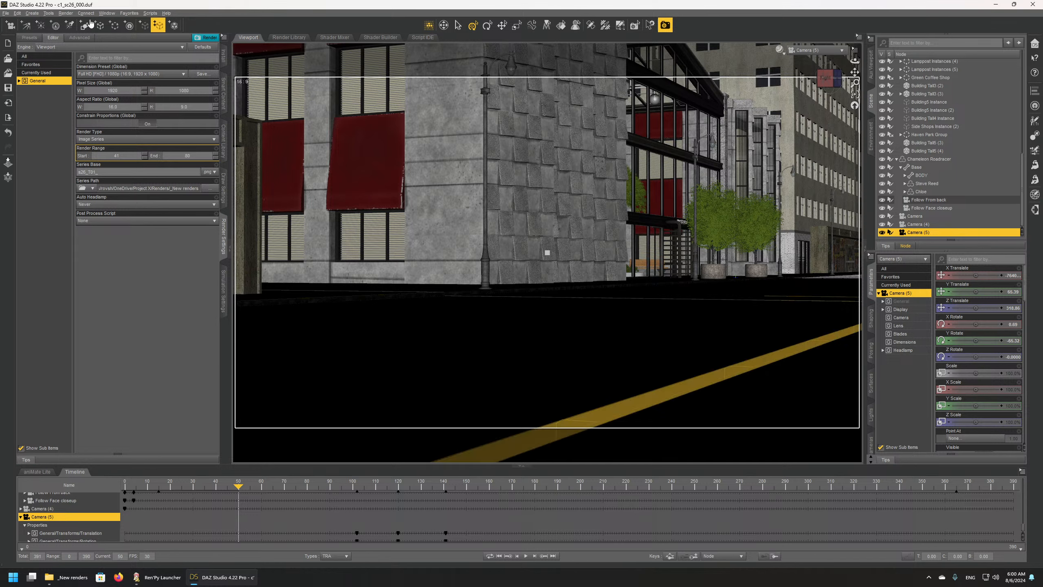
Step: Set the render range to frames 50 to 200 and render the image series through Camera (5)
{"action": "double_click", "coordinate": [101, 155]}
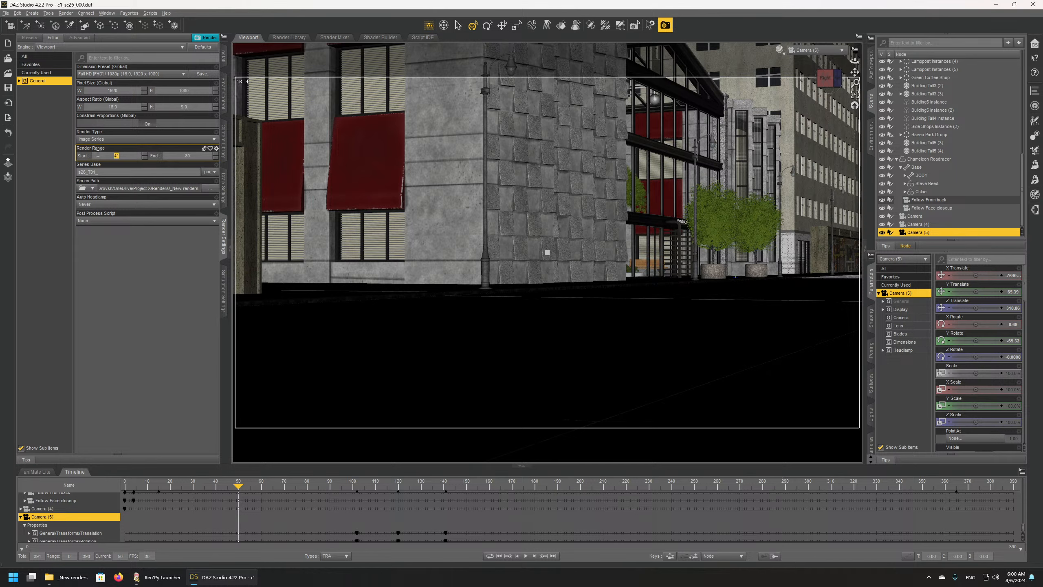
{"action": "type", "text": "50"}
{"action": "double_click", "coordinate": [167, 154]}
{"action": "type", "text": "200"}
{"action": "key", "text": "Return"}
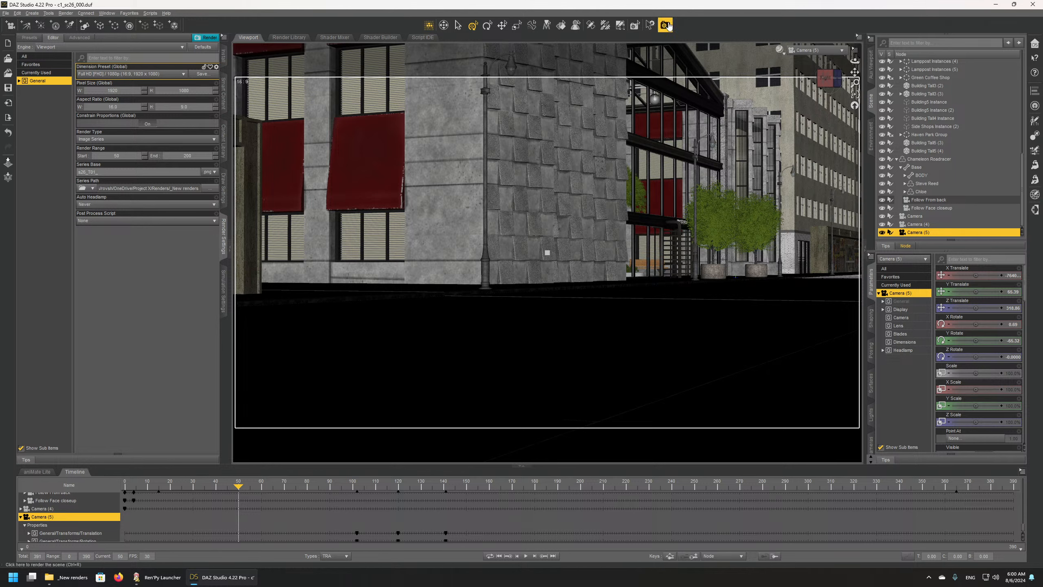
{"action": "left_click", "coordinate": [531, 25]}
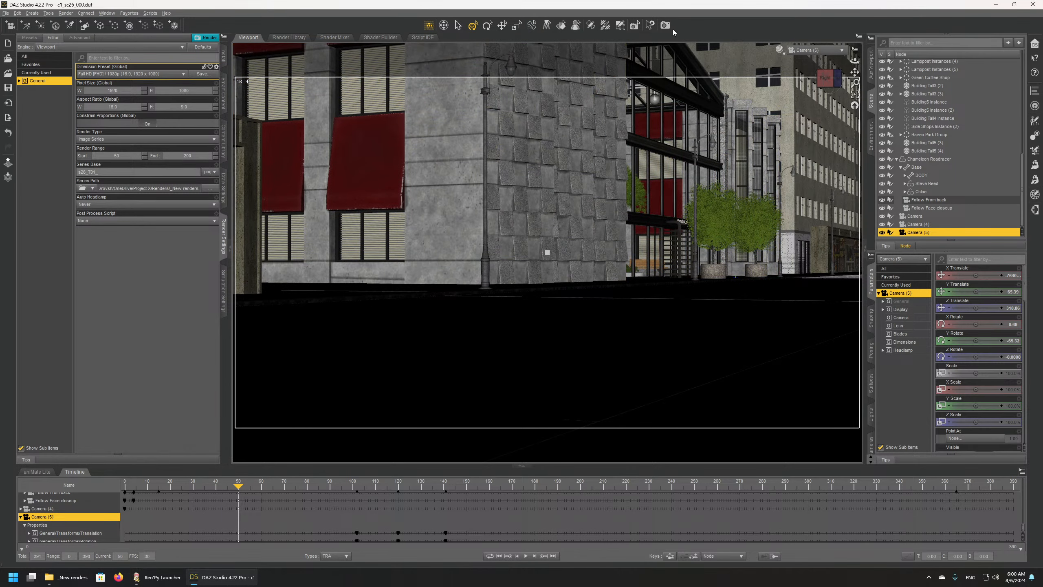
{"action": "left_click", "coordinate": [206, 38]}
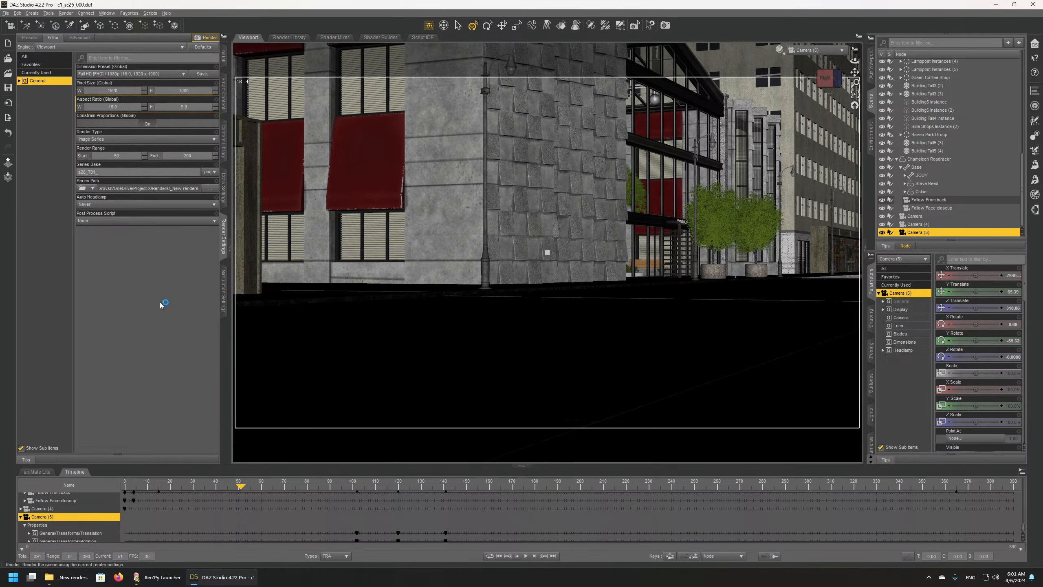
Step: Switch to the _New renders folder in File Explorer to check the first frames rendered through Camera (5)
{"action": "left_click", "coordinate": [77, 578]}
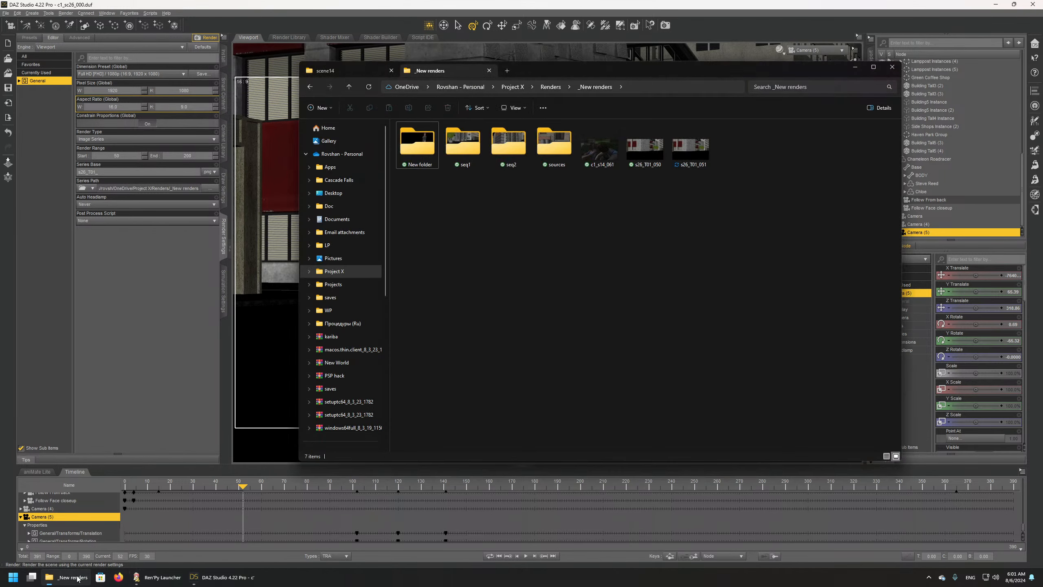